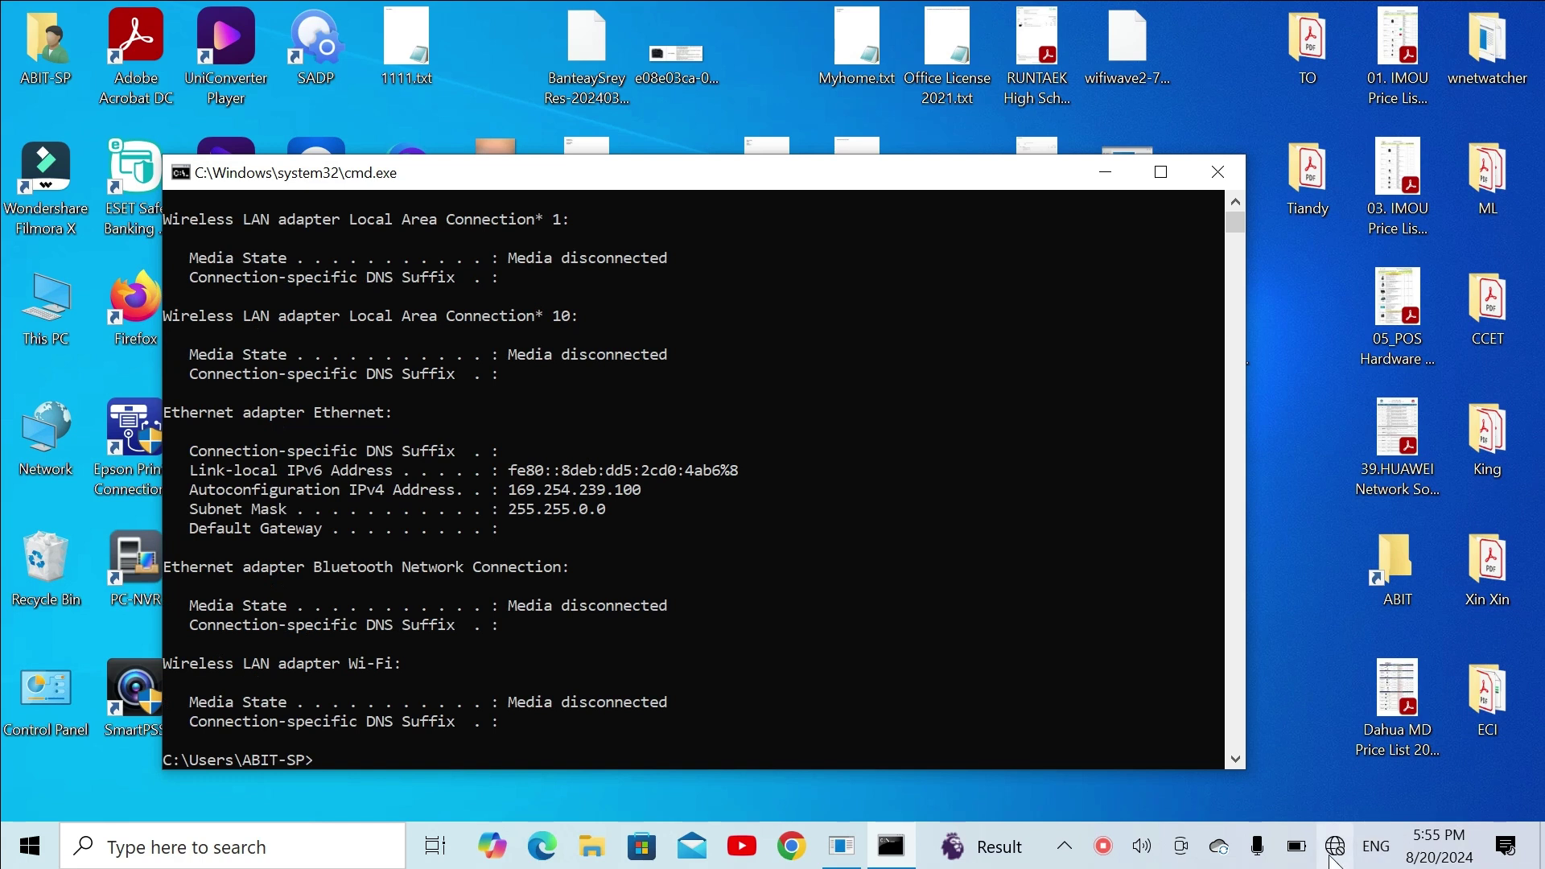
# Step: View the Ethernet adapter's connection details, showing a 169.254 address and no gateway
pyautogui.click(1332, 824)
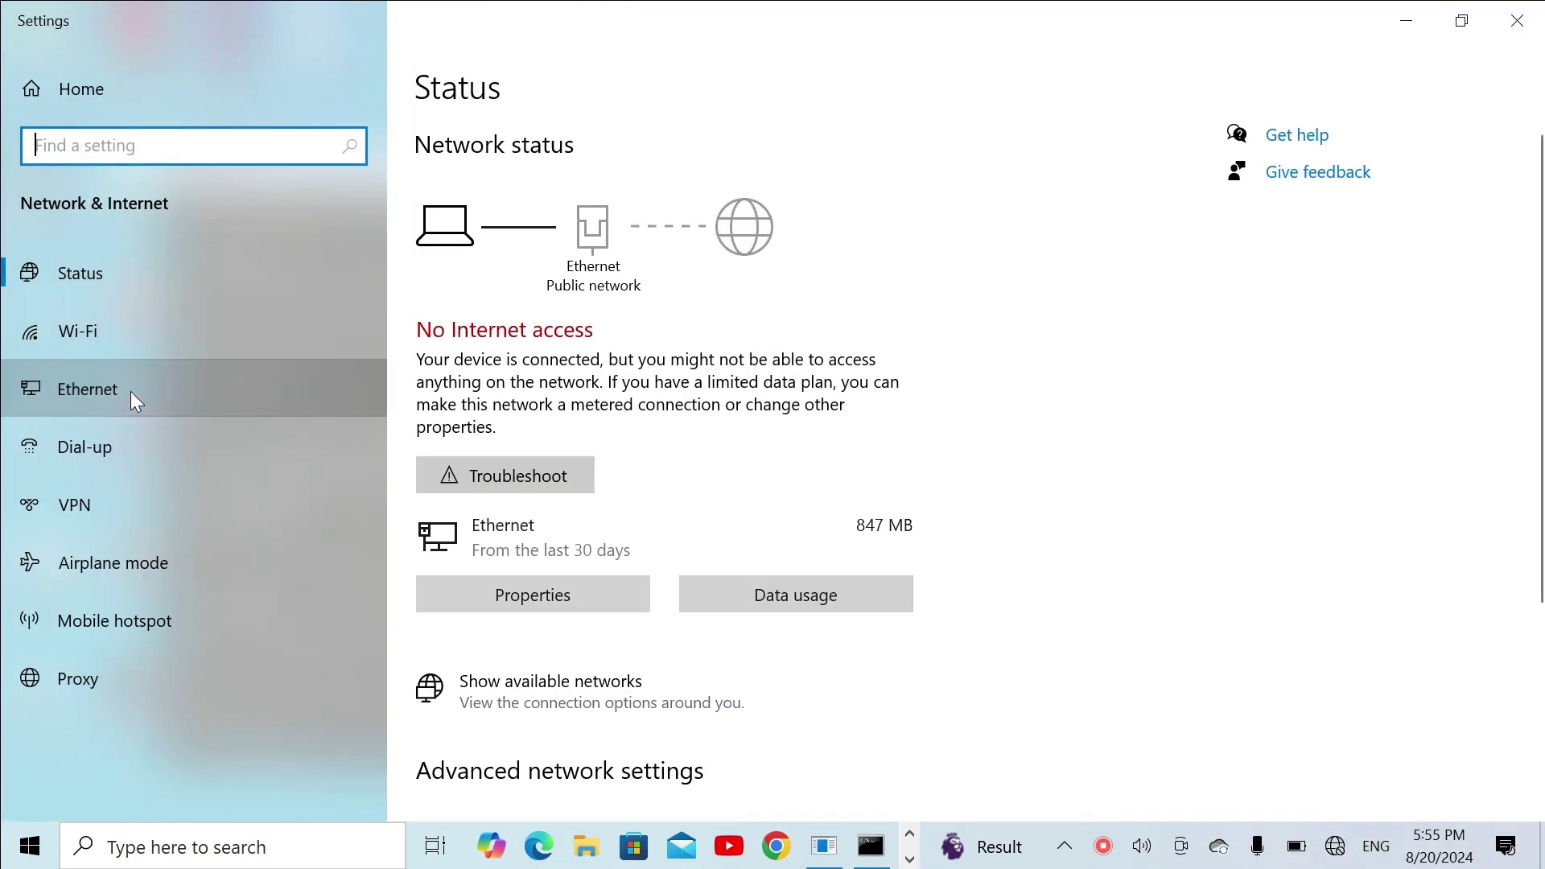
pyautogui.click(131, 390)
pyautogui.click(1288, 166)
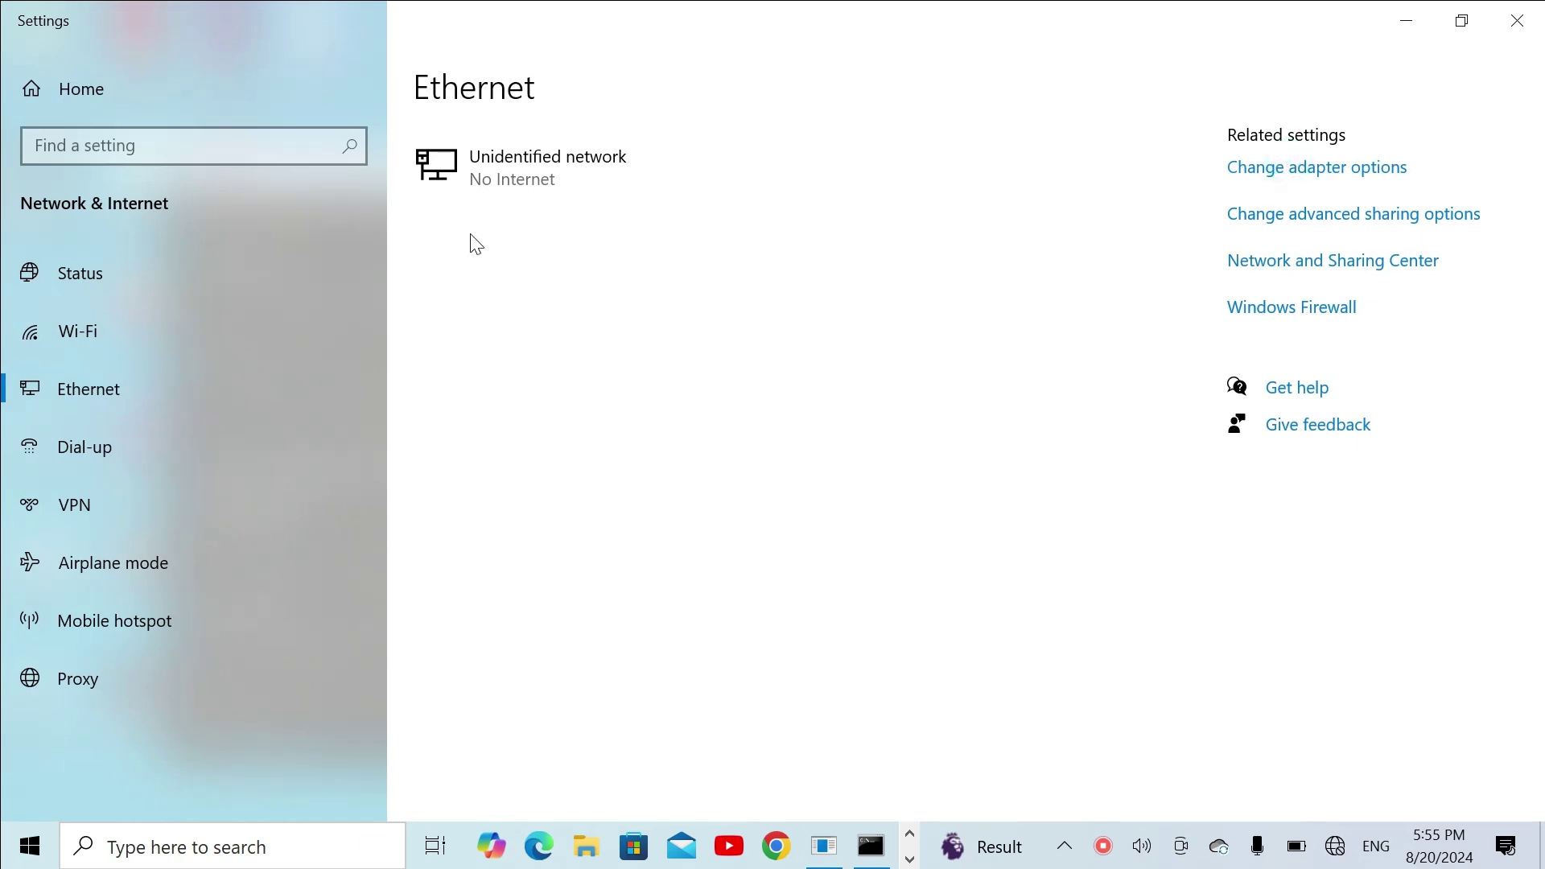
pyautogui.click(597, 206)
pyautogui.rightClick(597, 206)
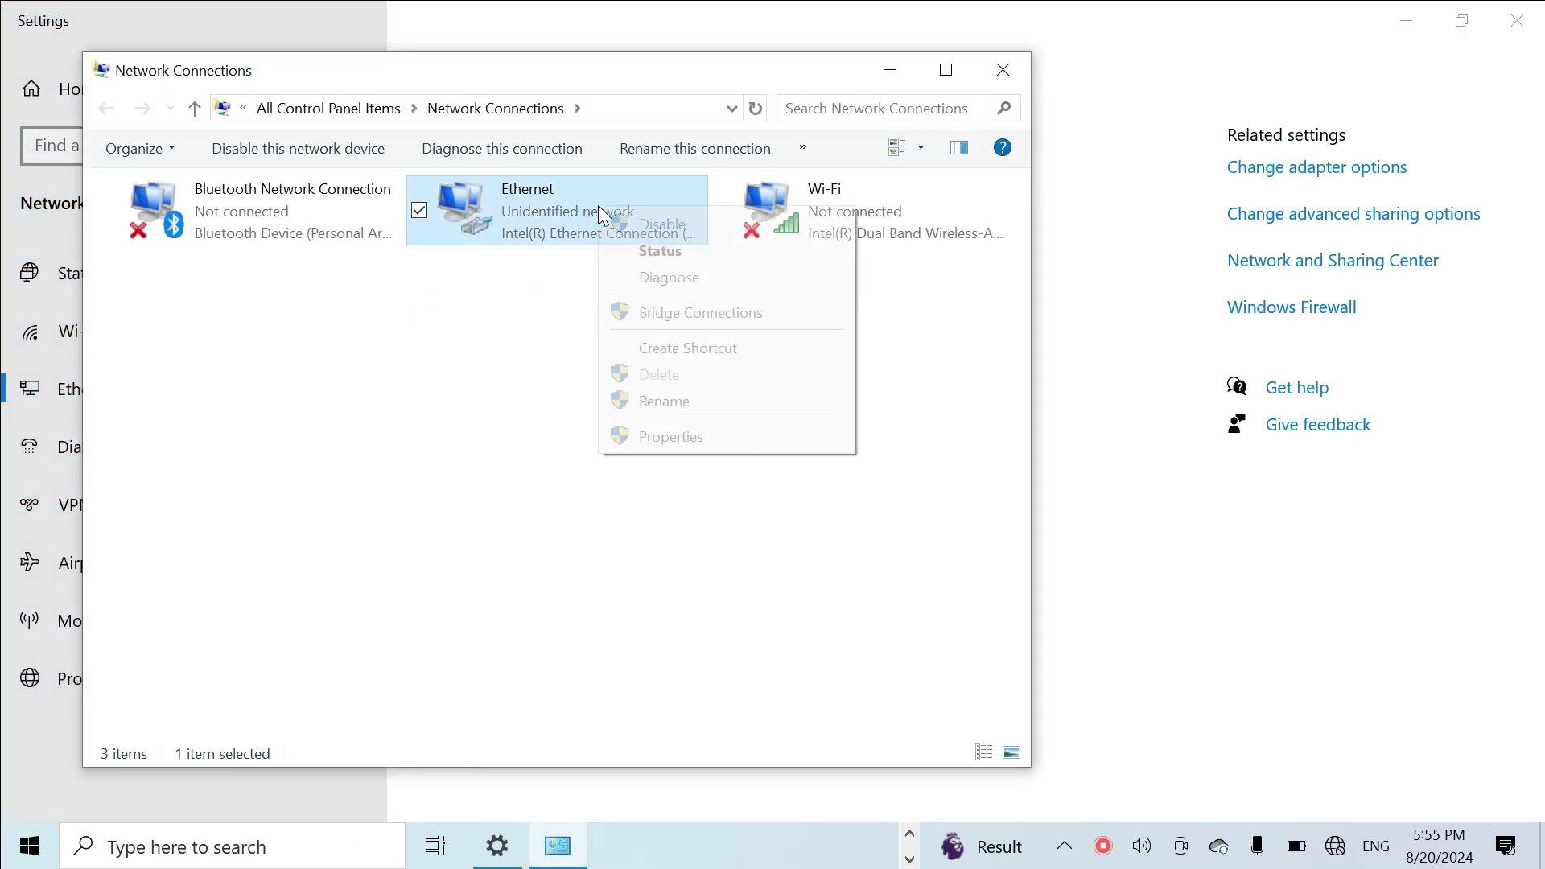
pyautogui.click(648, 250)
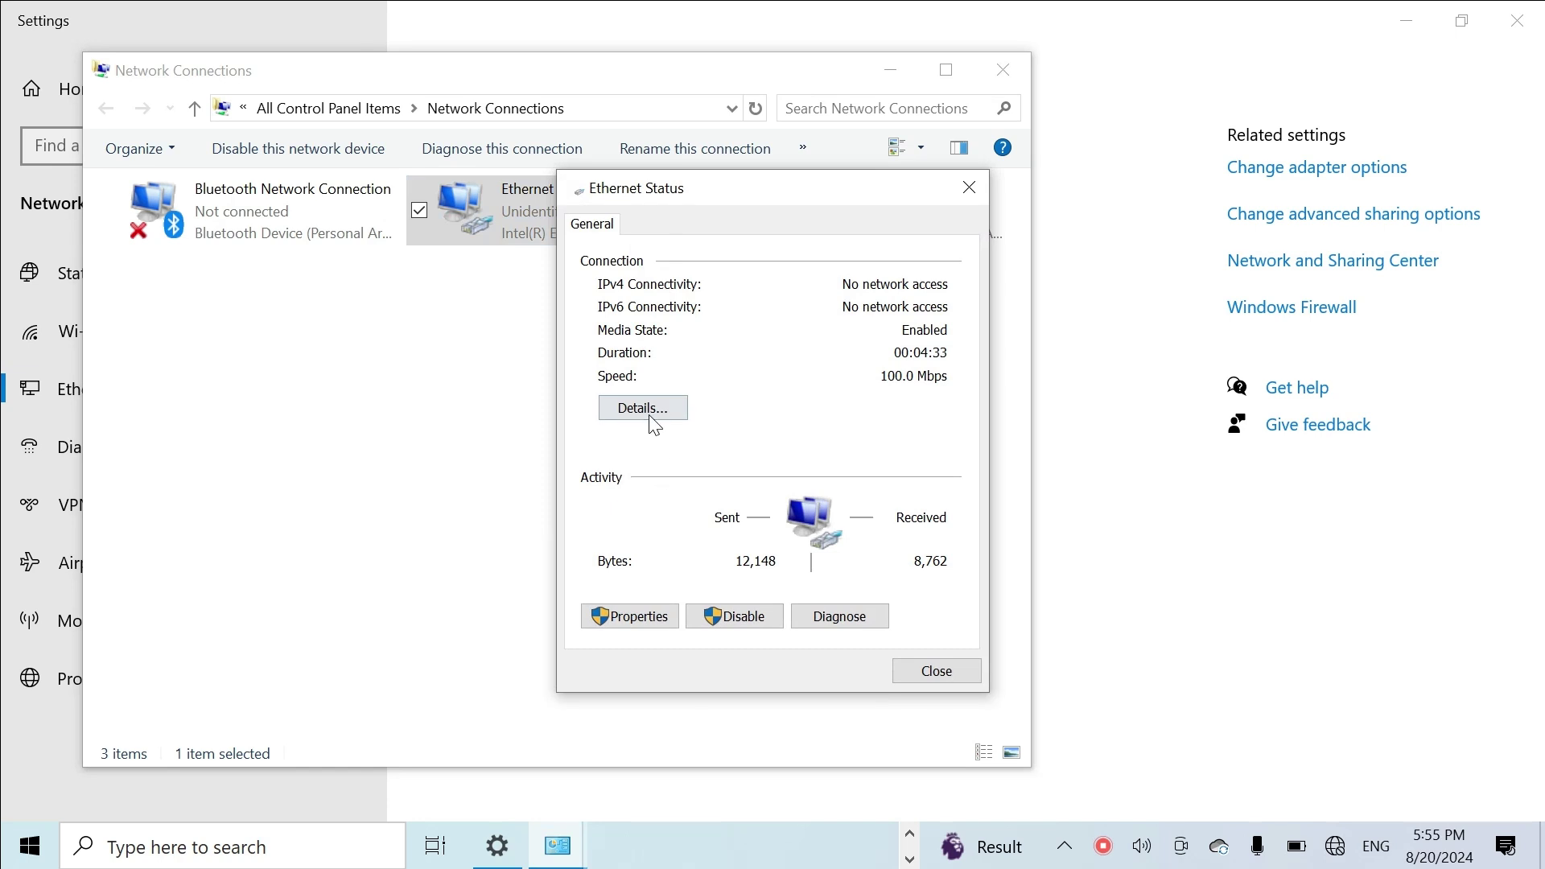
pyautogui.click(650, 412)
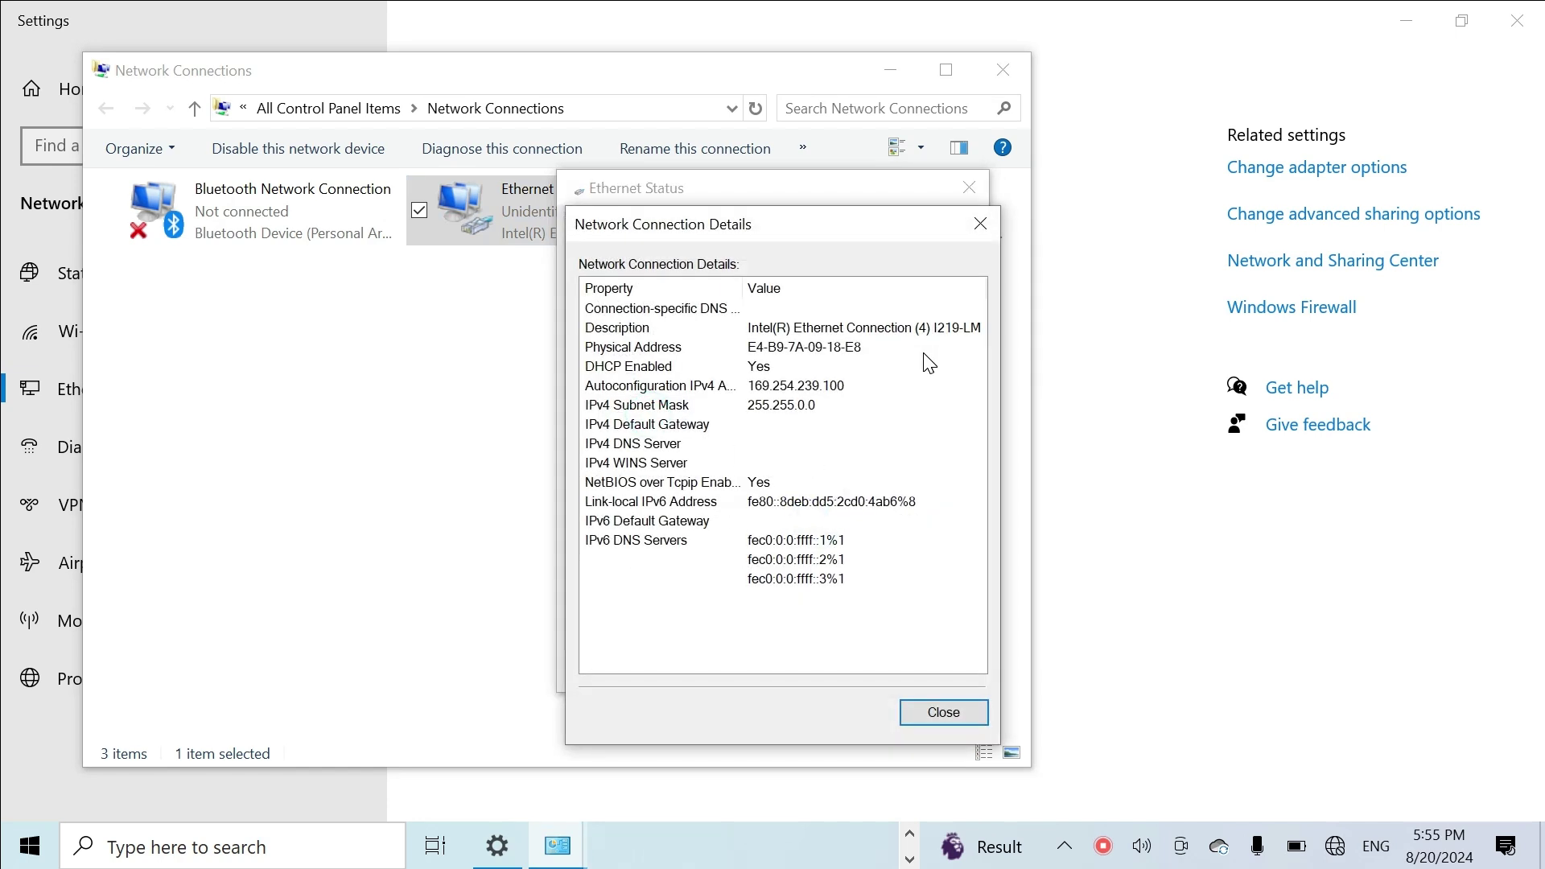
pyautogui.click(980, 223)
pyautogui.click(972, 186)
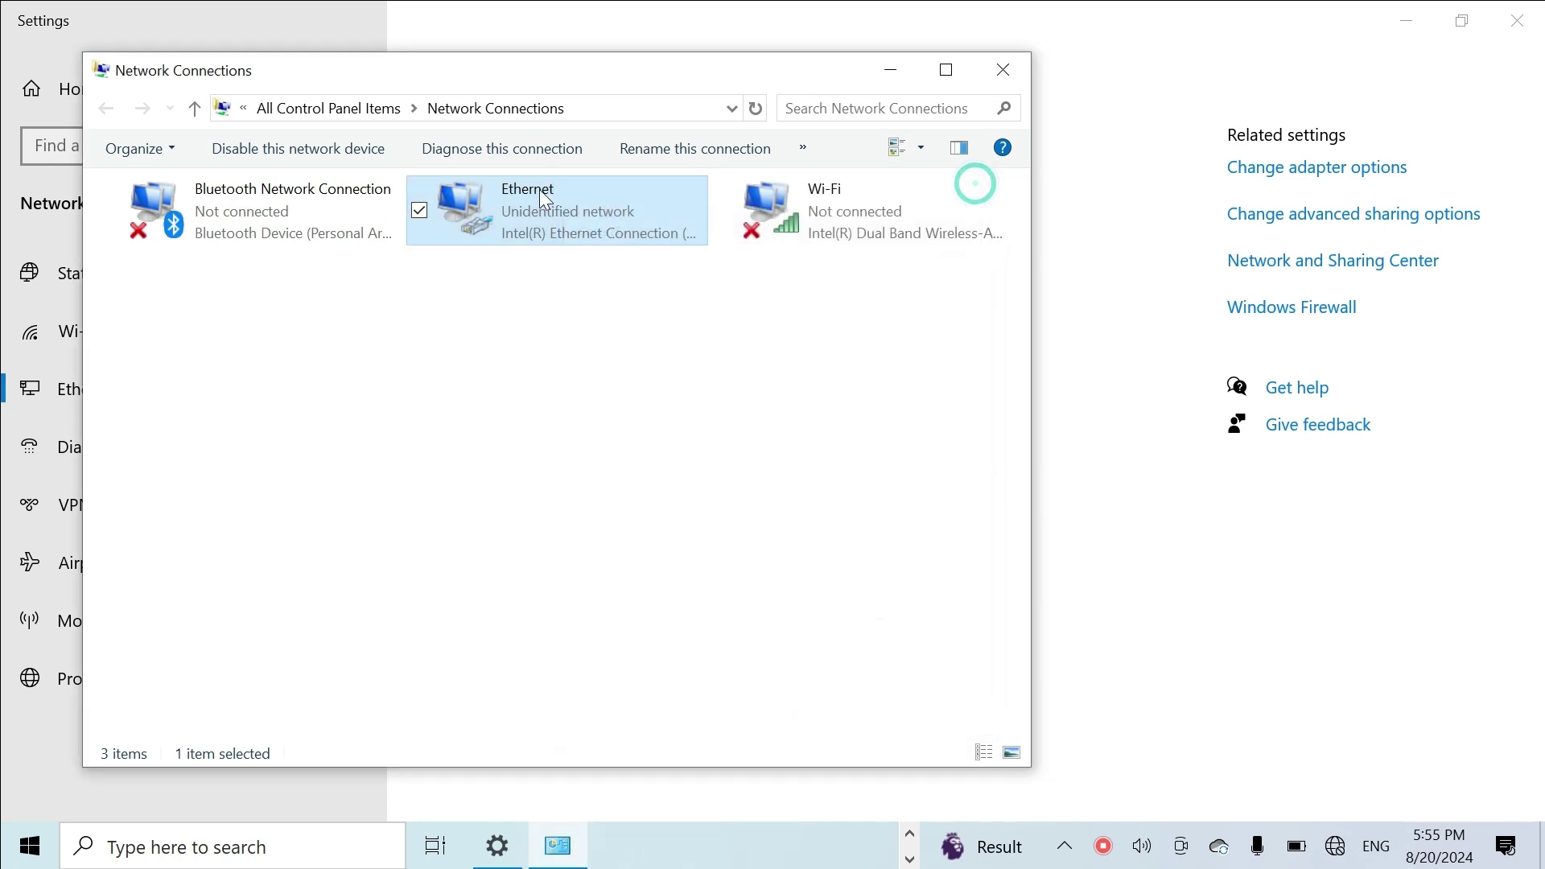
# Step: Inspect the Ethernet adapter's IPv4 properties and close them without changes
pyautogui.rightClick(512, 195)
pyautogui.click(585, 425)
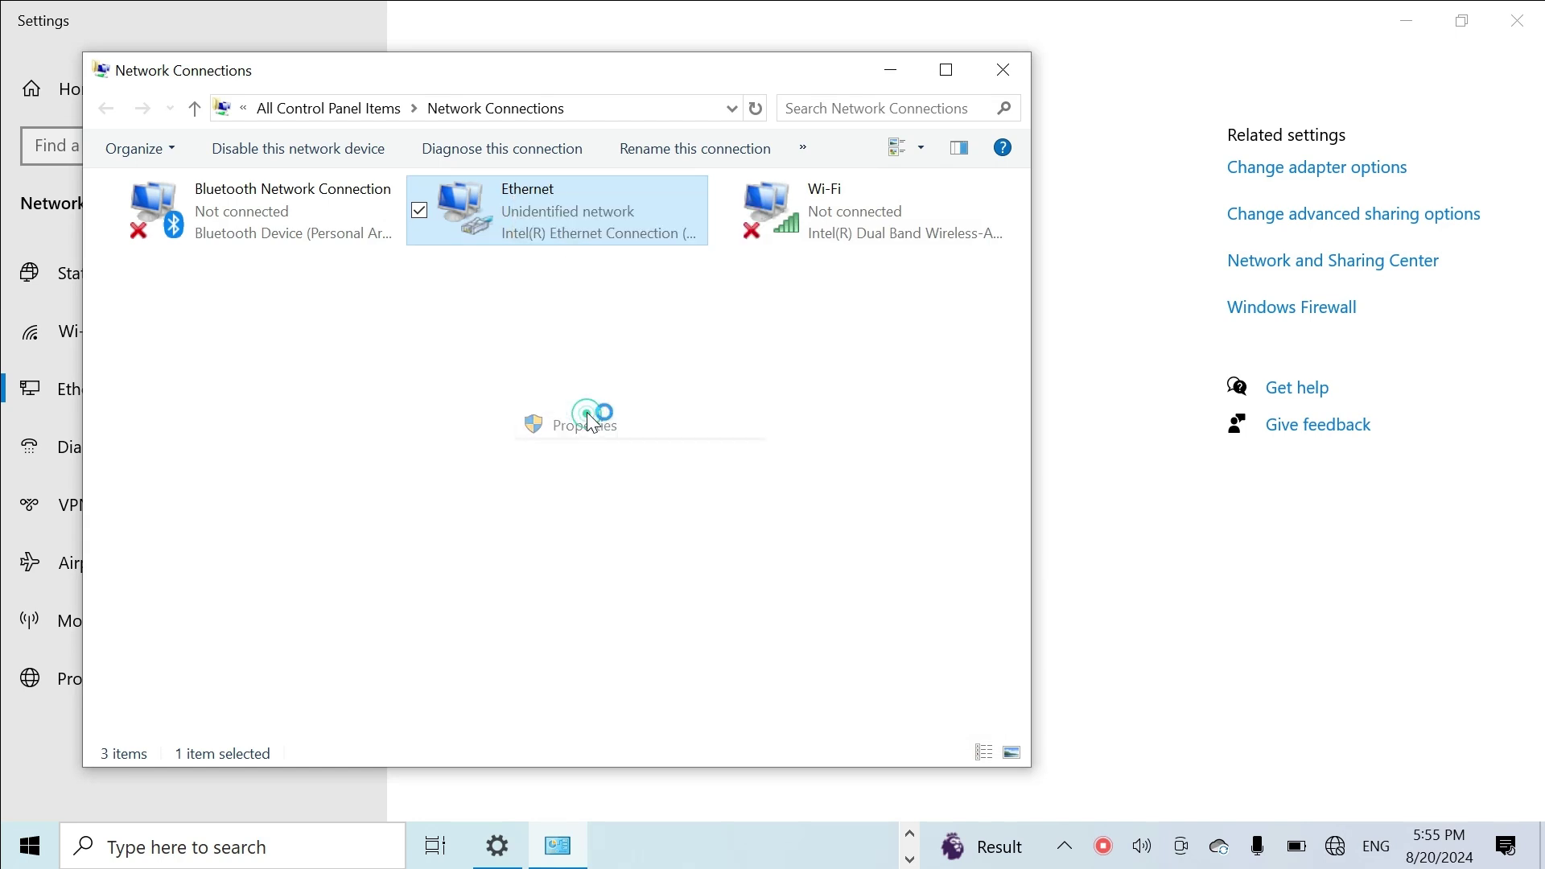
pyautogui.doubleClick(349, 426)
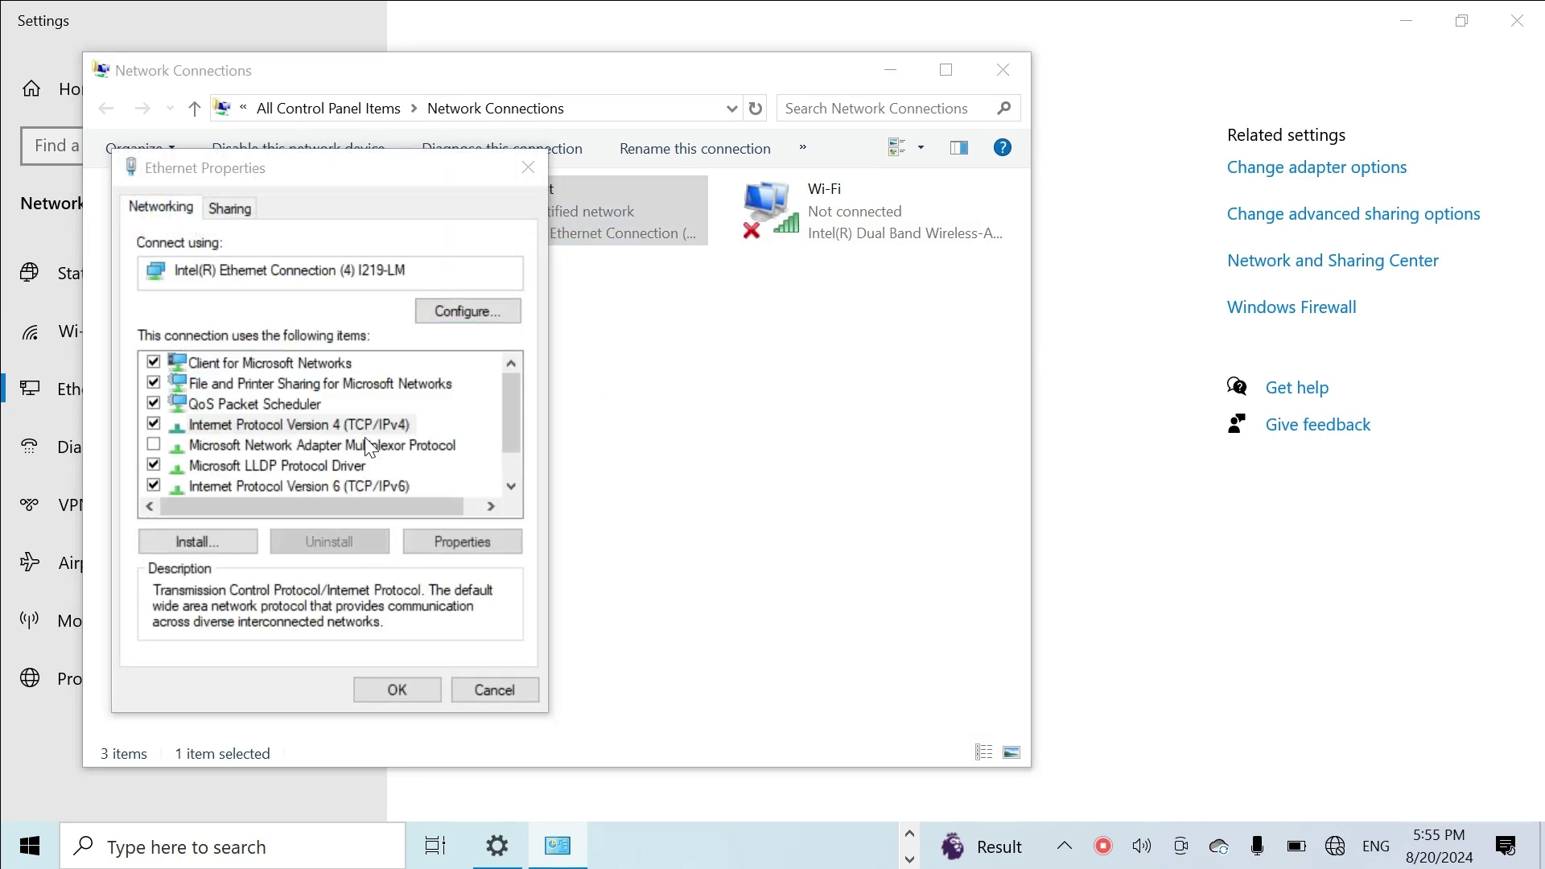
pyautogui.click(613, 258)
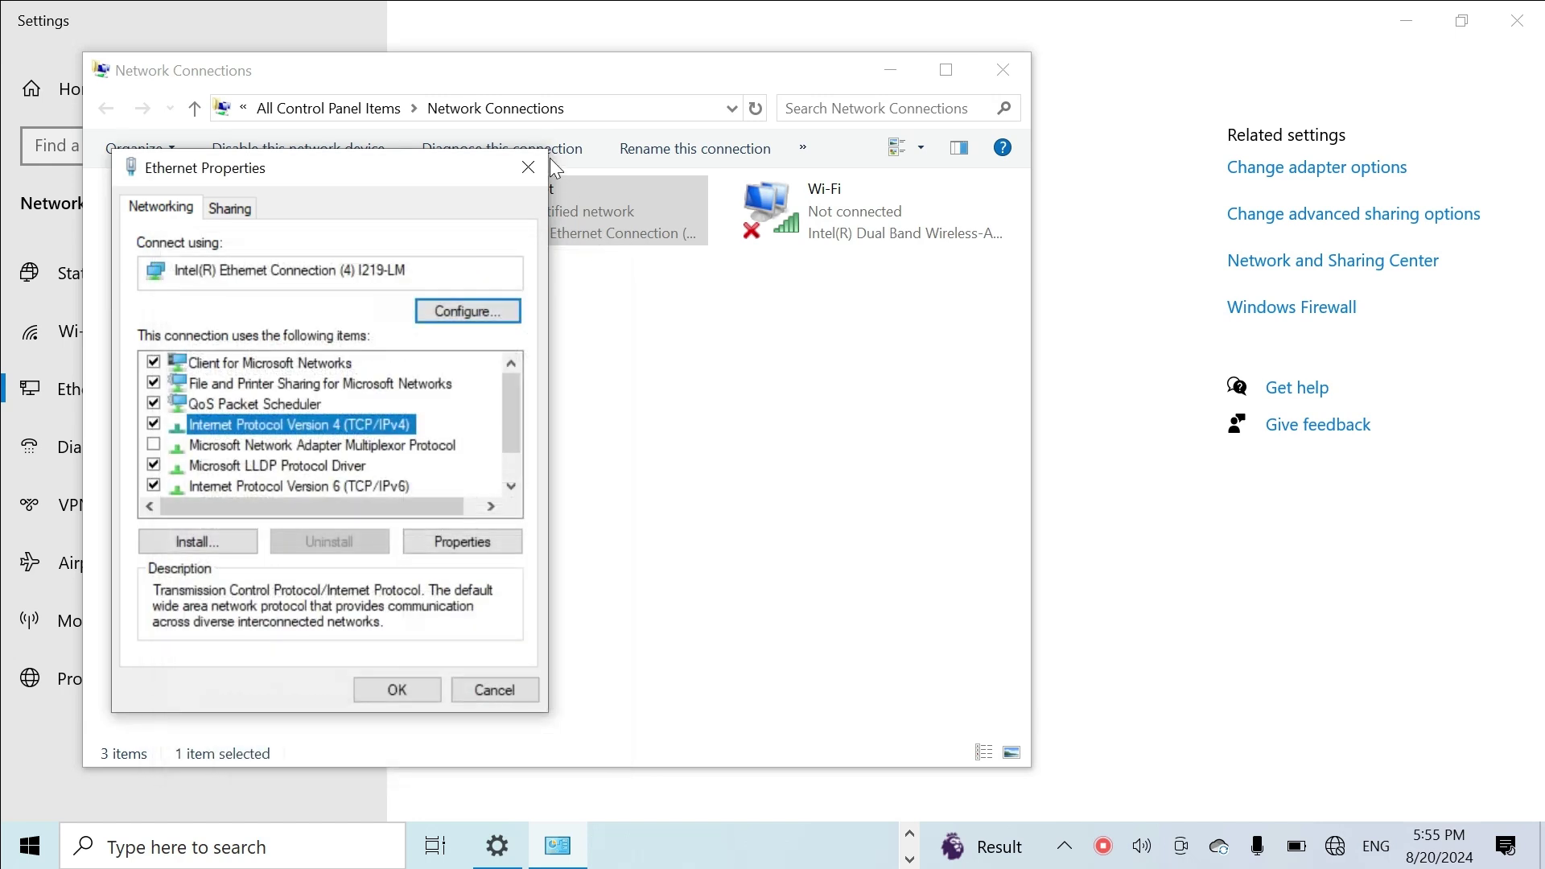
pyautogui.click(528, 167)
# Step: Disable the Ethernet adapter, then enable it again
pyautogui.rightClick(566, 214)
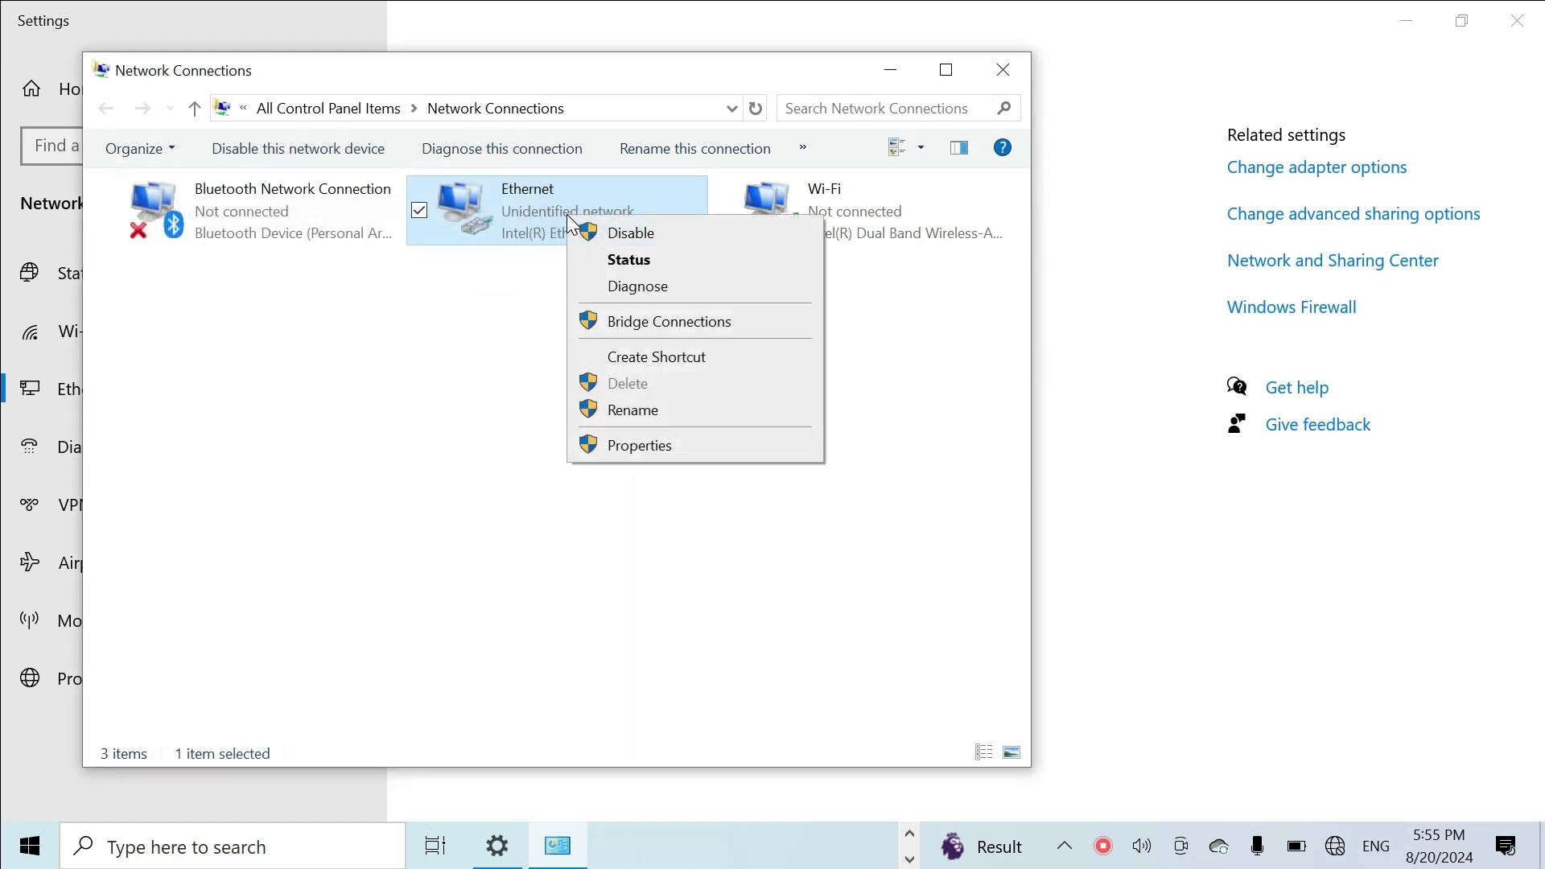
pyautogui.click(605, 232)
pyautogui.rightClick(510, 215)
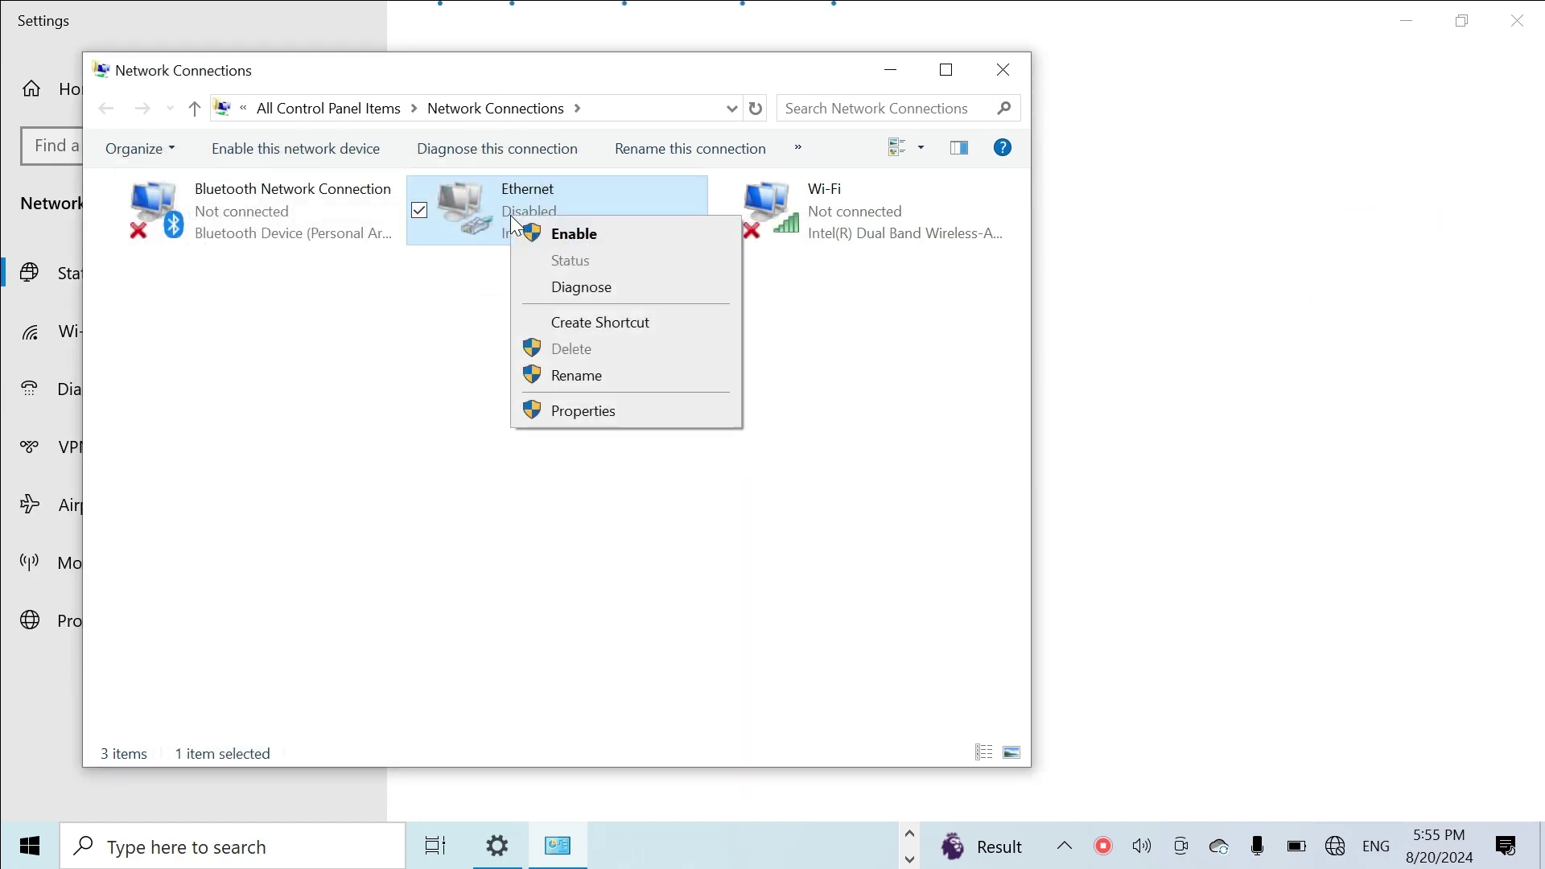
pyautogui.click(550, 233)
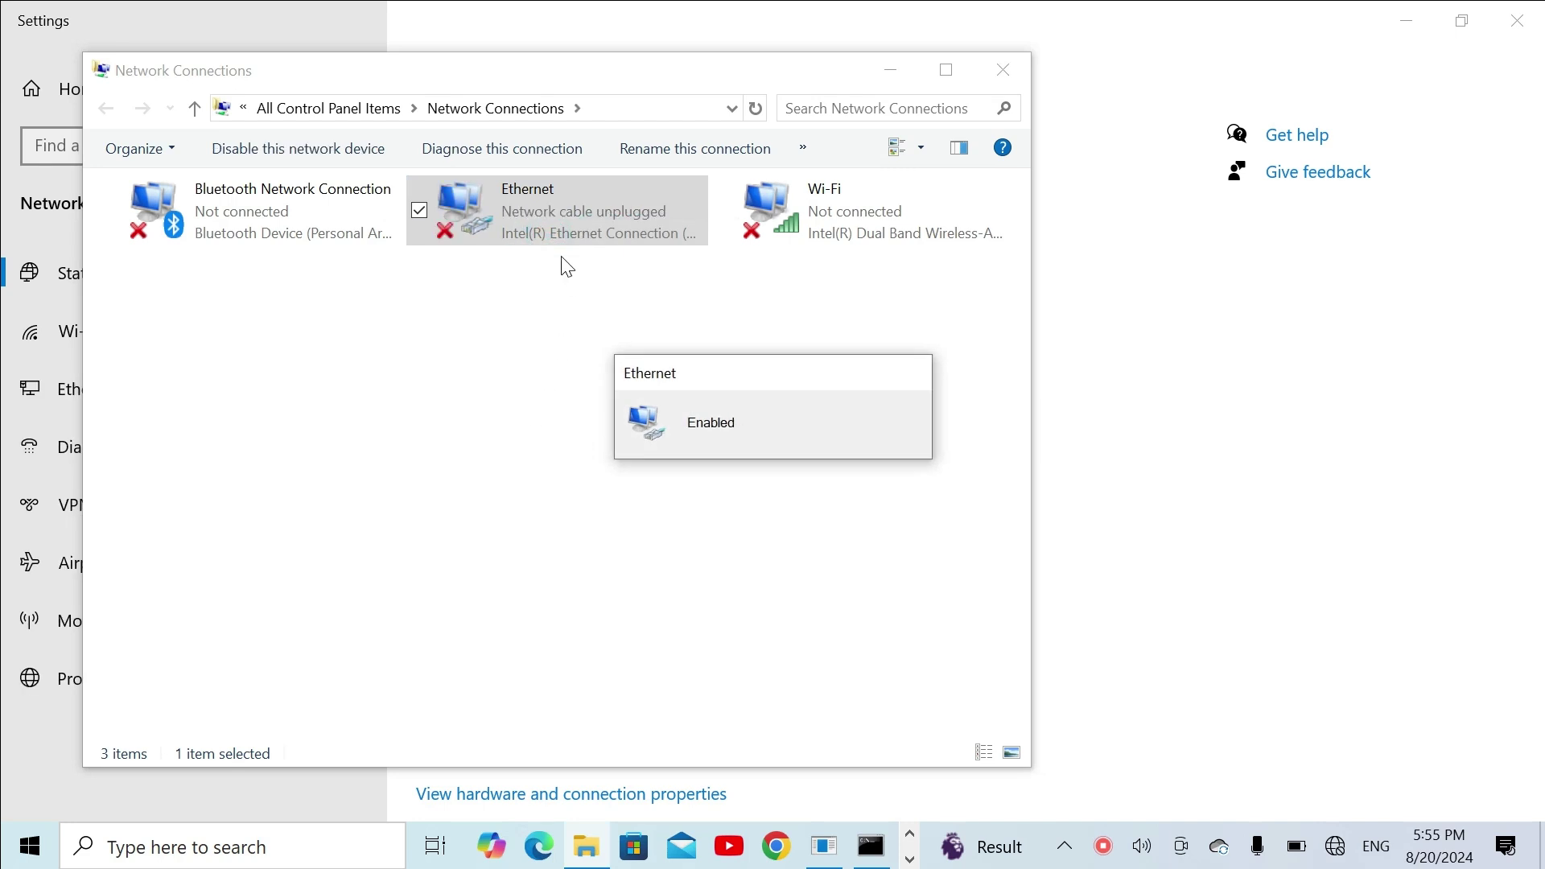
# Step: Recheck the Ethernet status details and close the status dialogs
pyautogui.rightClick(539, 200)
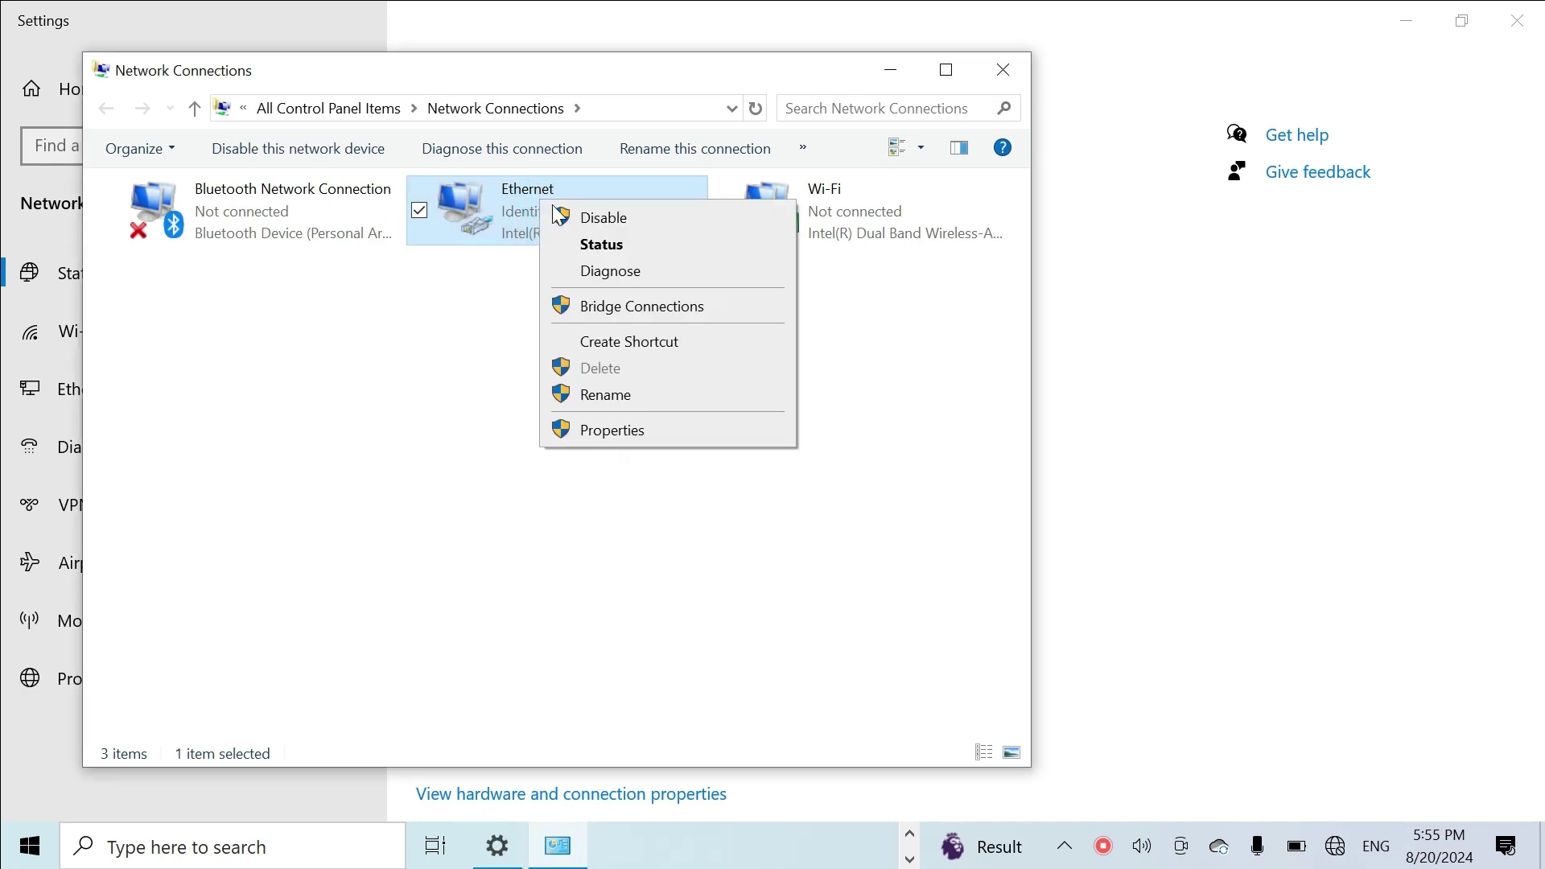
pyautogui.click(599, 244)
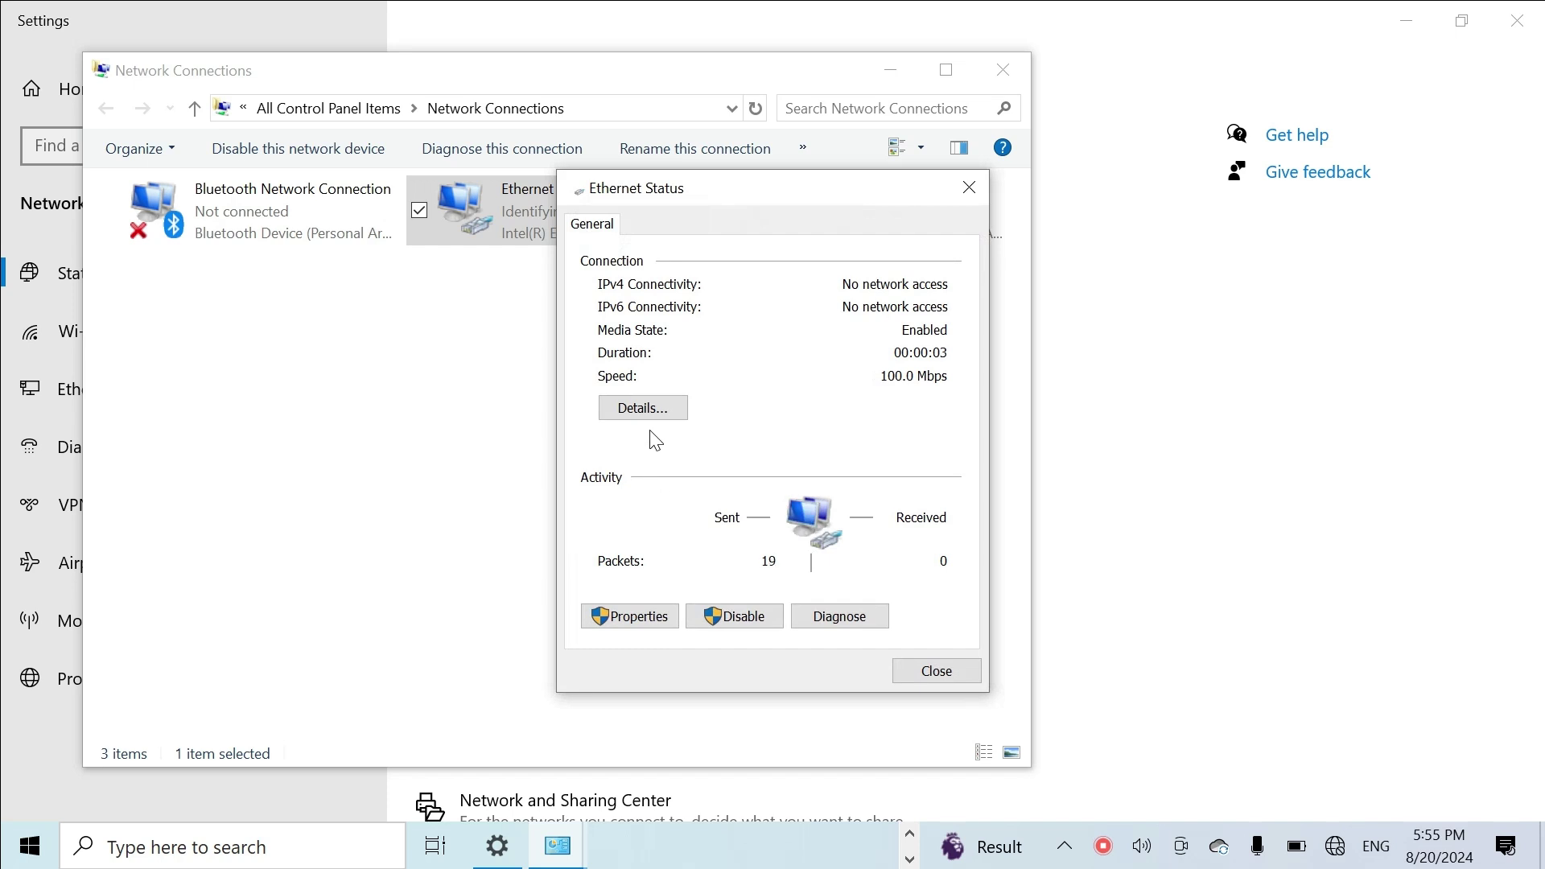
pyautogui.click(651, 416)
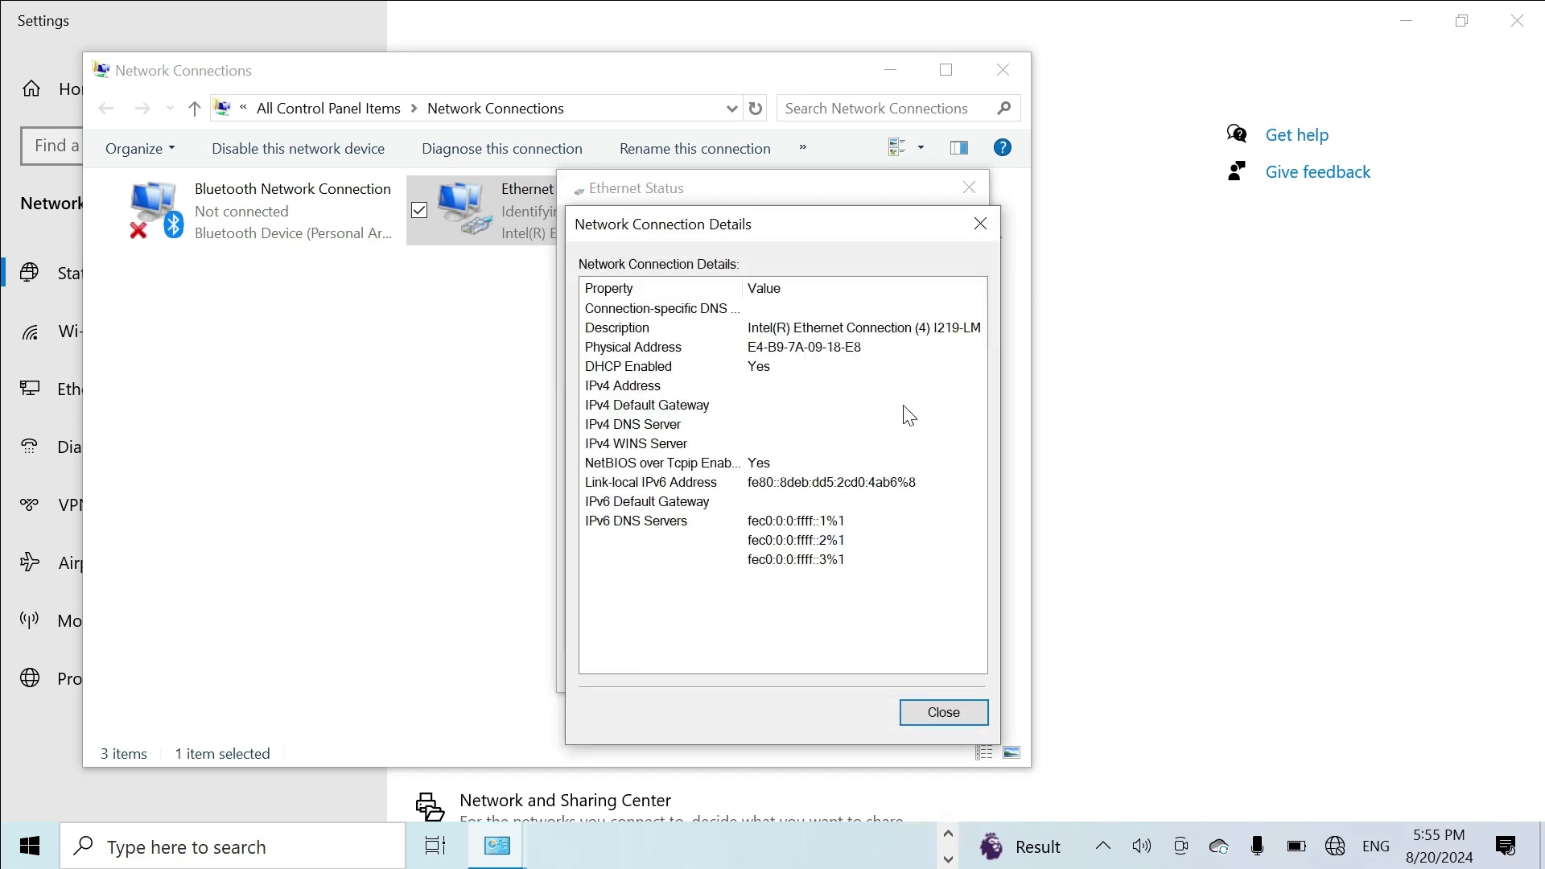
pyautogui.click(982, 222)
pyautogui.click(979, 191)
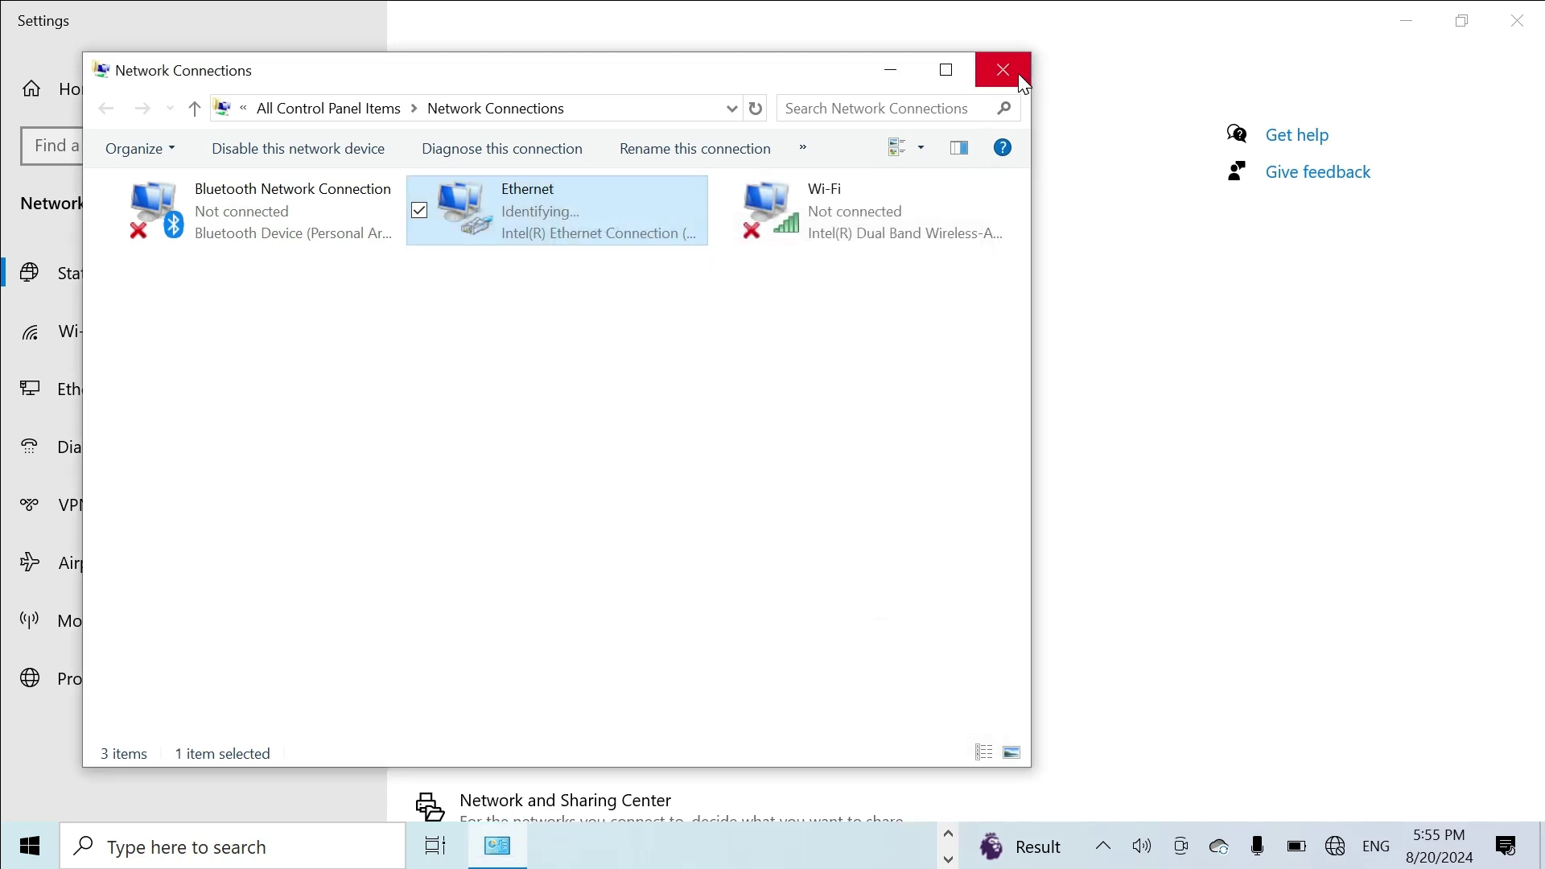
pyautogui.click(616, 232)
# Step: Close Settings and rearrange the windows with the Ethernet adapter selected
pyautogui.click(1516, 20)
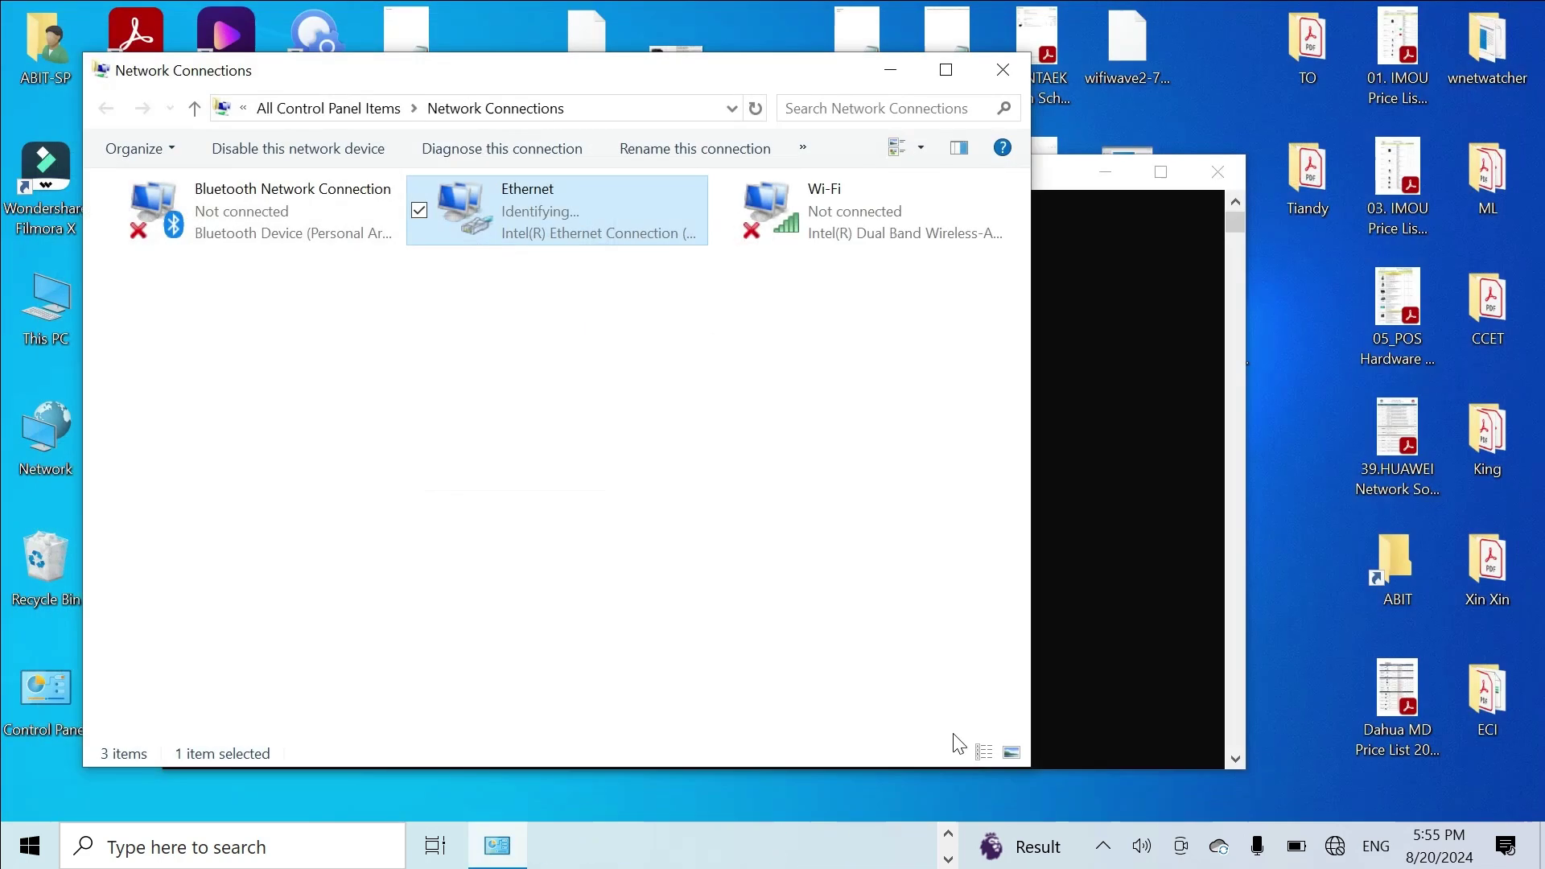
pyautogui.moveTo(1073, 173); pyautogui.dragTo(1360, 123)
pyautogui.click(244, 540)
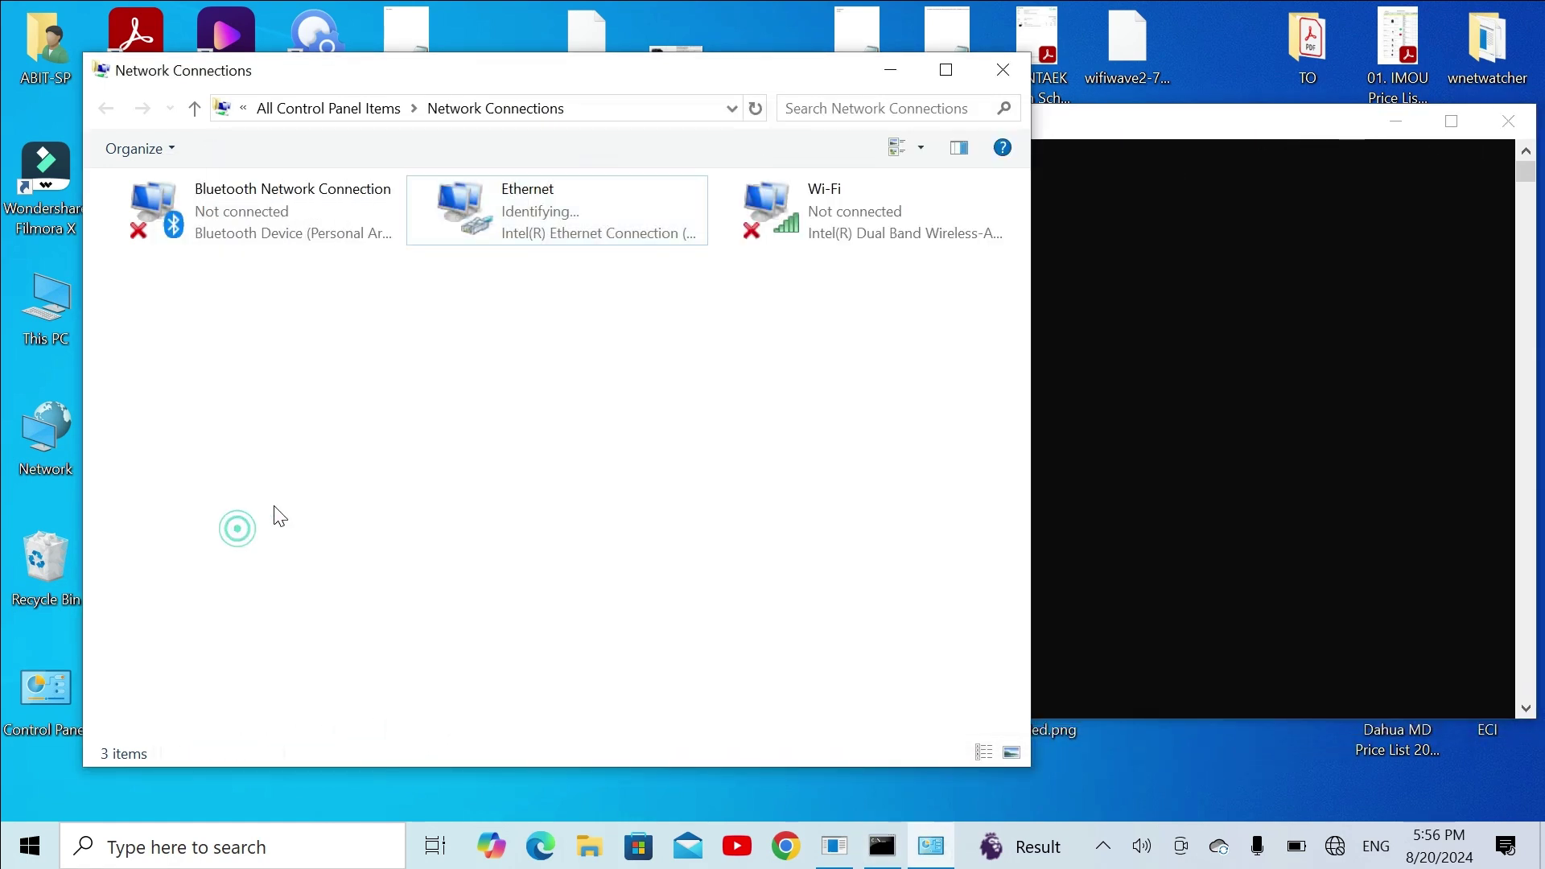
pyautogui.click(569, 248)
# Step: Launch Notepad from the Win+R prompt and move it to the right
pyautogui.press('super+r')
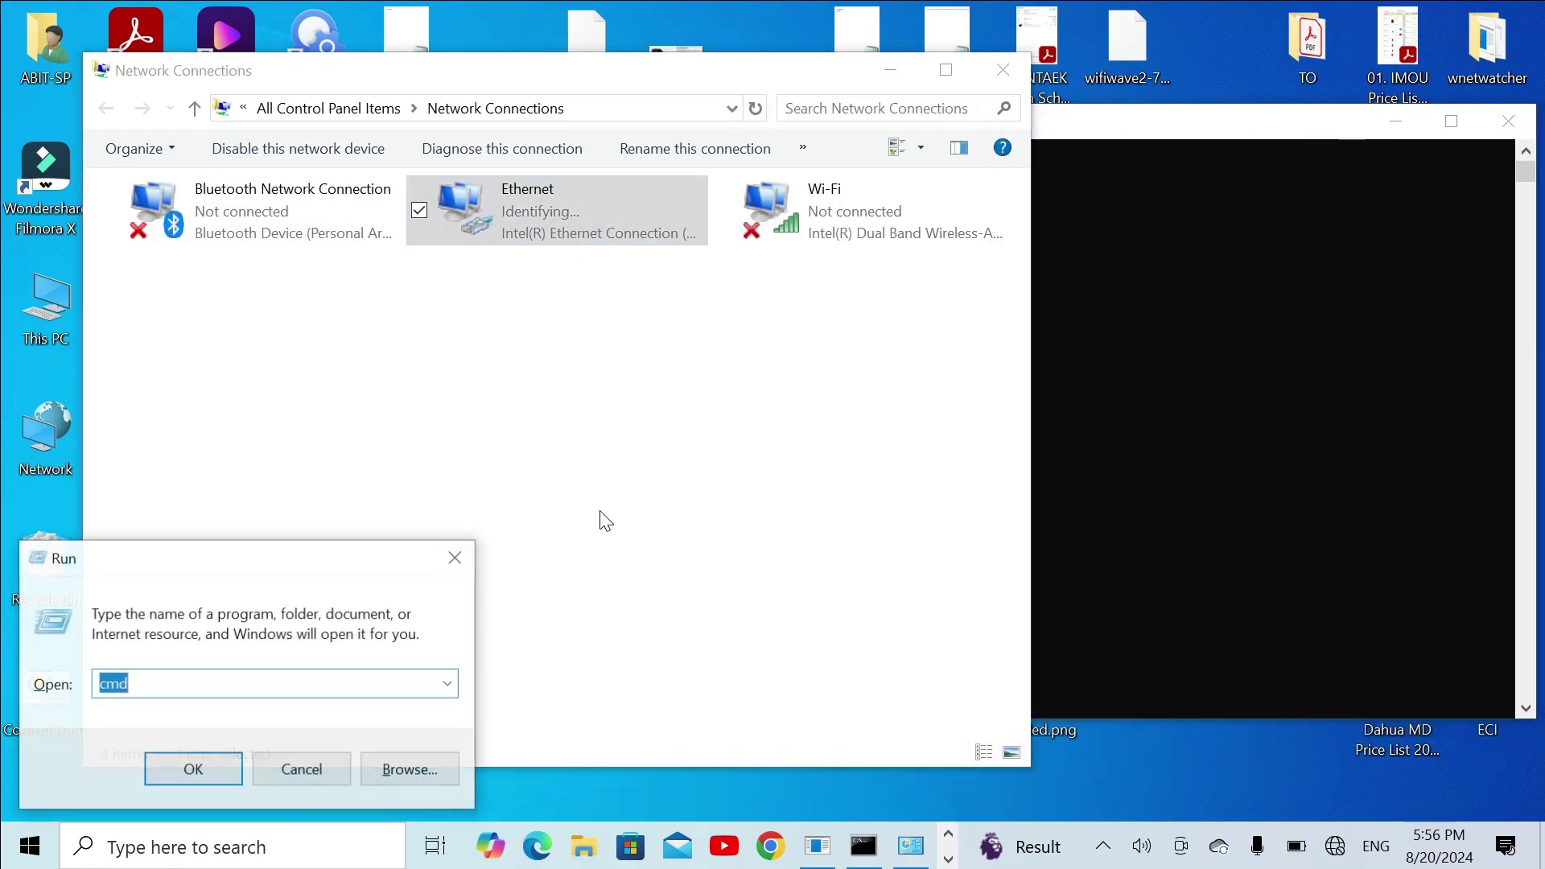
pyautogui.write('n')
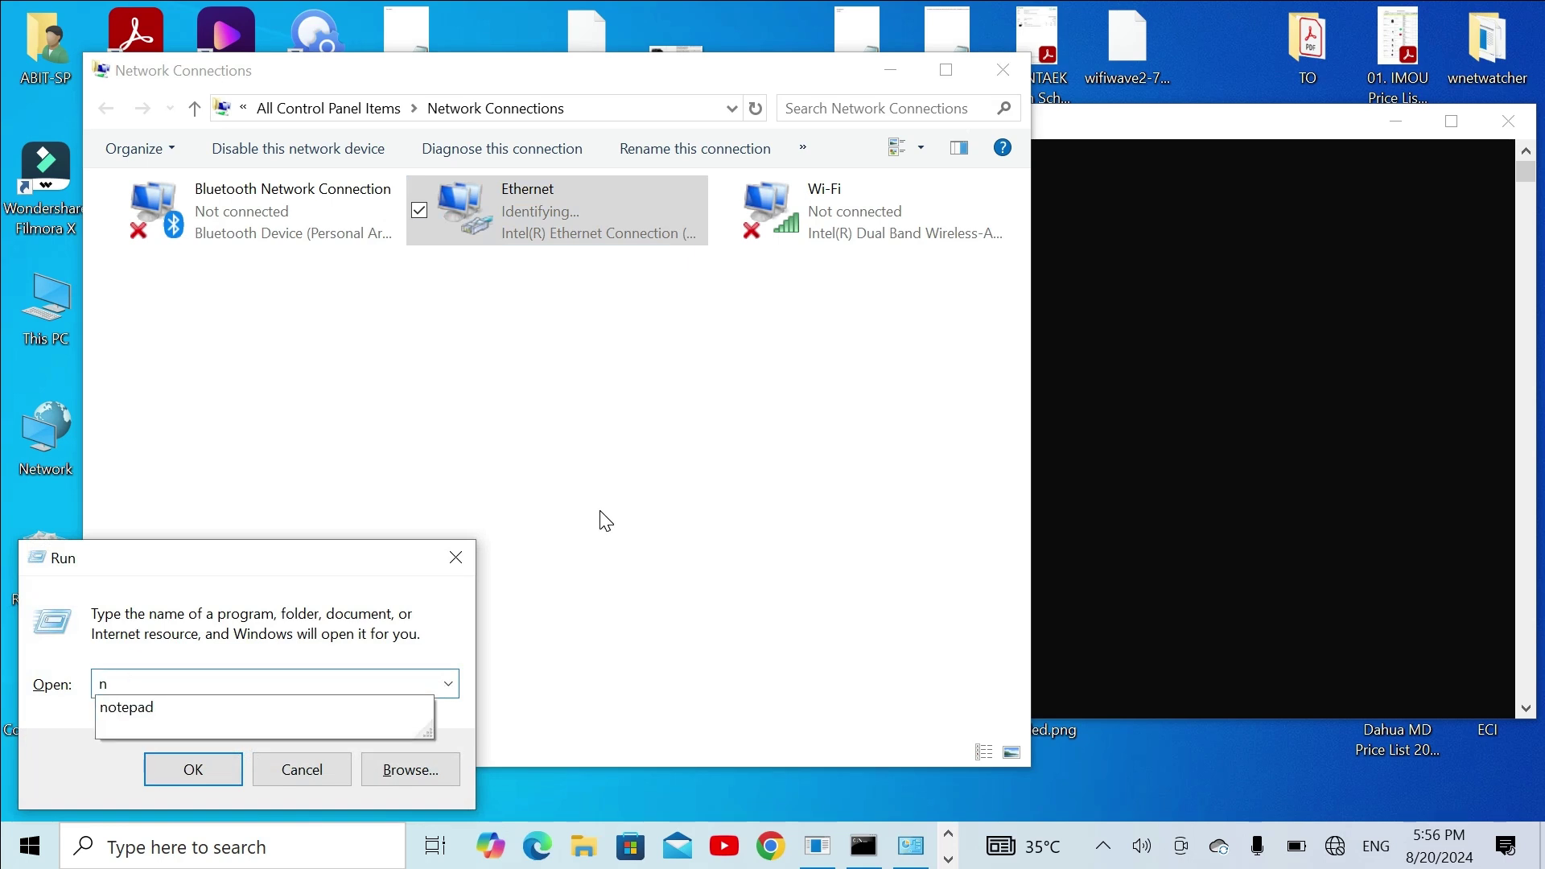
pyautogui.press('Down')
pyautogui.press('Return')
pyautogui.moveTo(907, 86); pyautogui.dragTo(1181, 74)
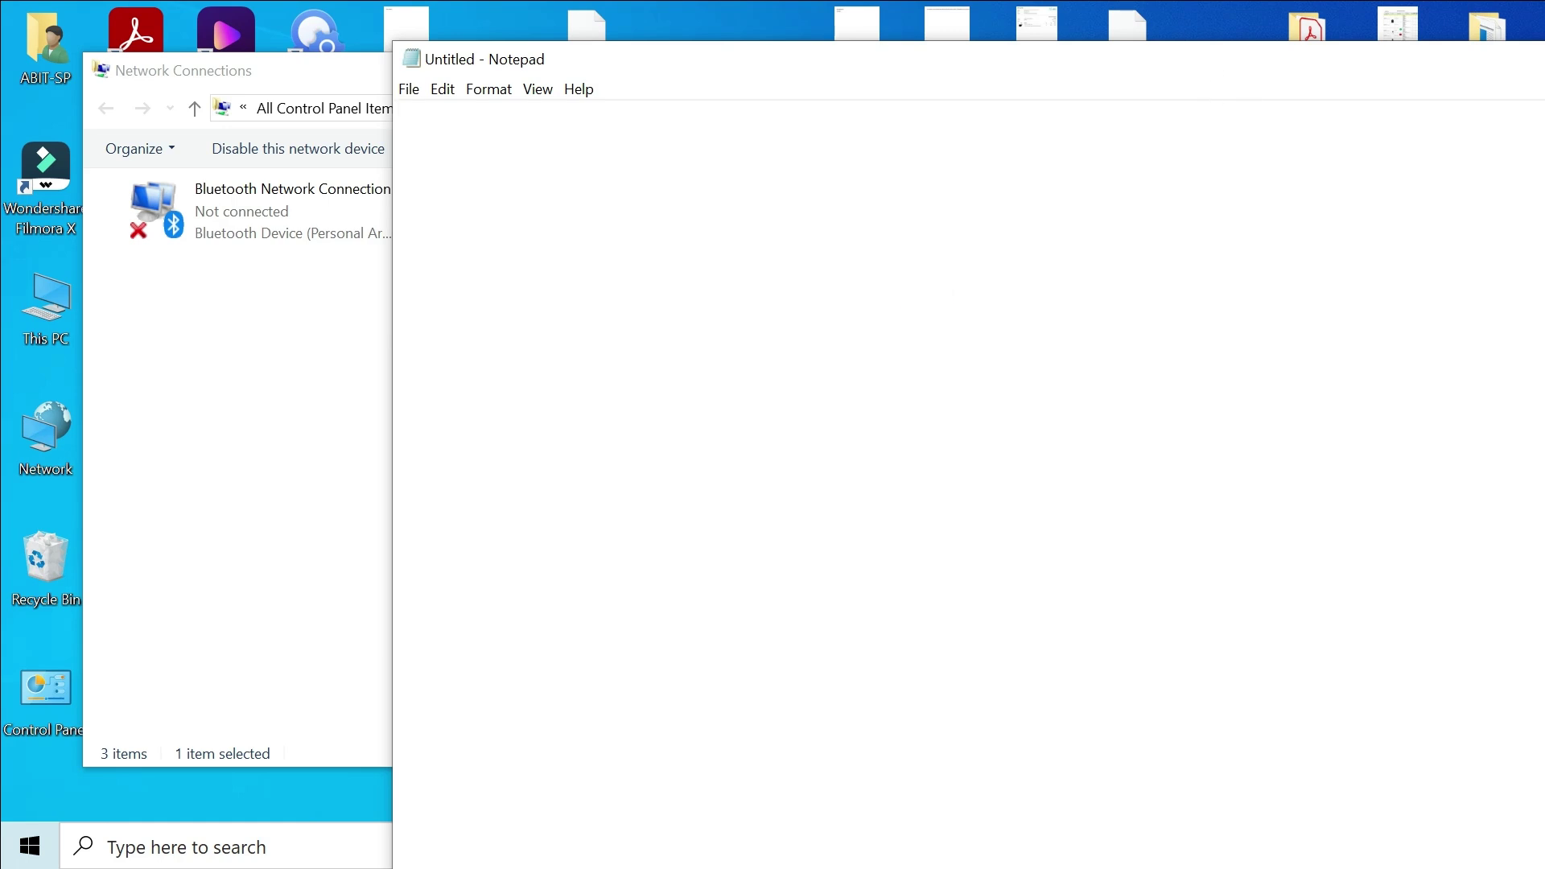
# Step: Type the note '1. On router defualt ip is 192.168.18.1'
pyautogui.write('1. On')
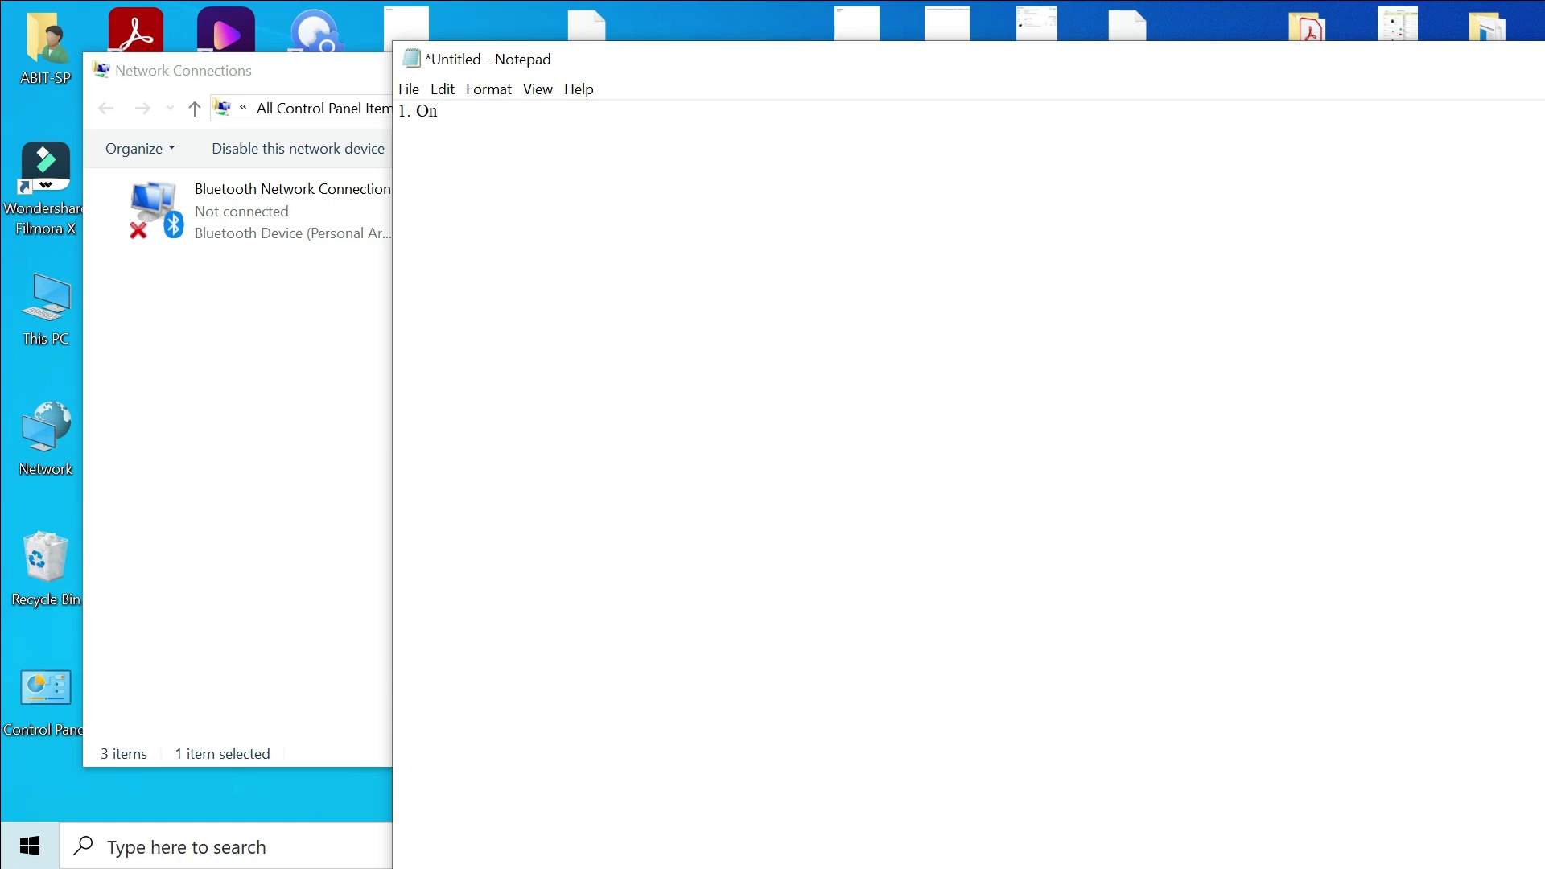
pyautogui.write(' router defu')
pyautogui.press('BackSpace')
pyautogui.press('BackSpace')
pyautogui.write('ua')
pyautogui.write('lt ip is')
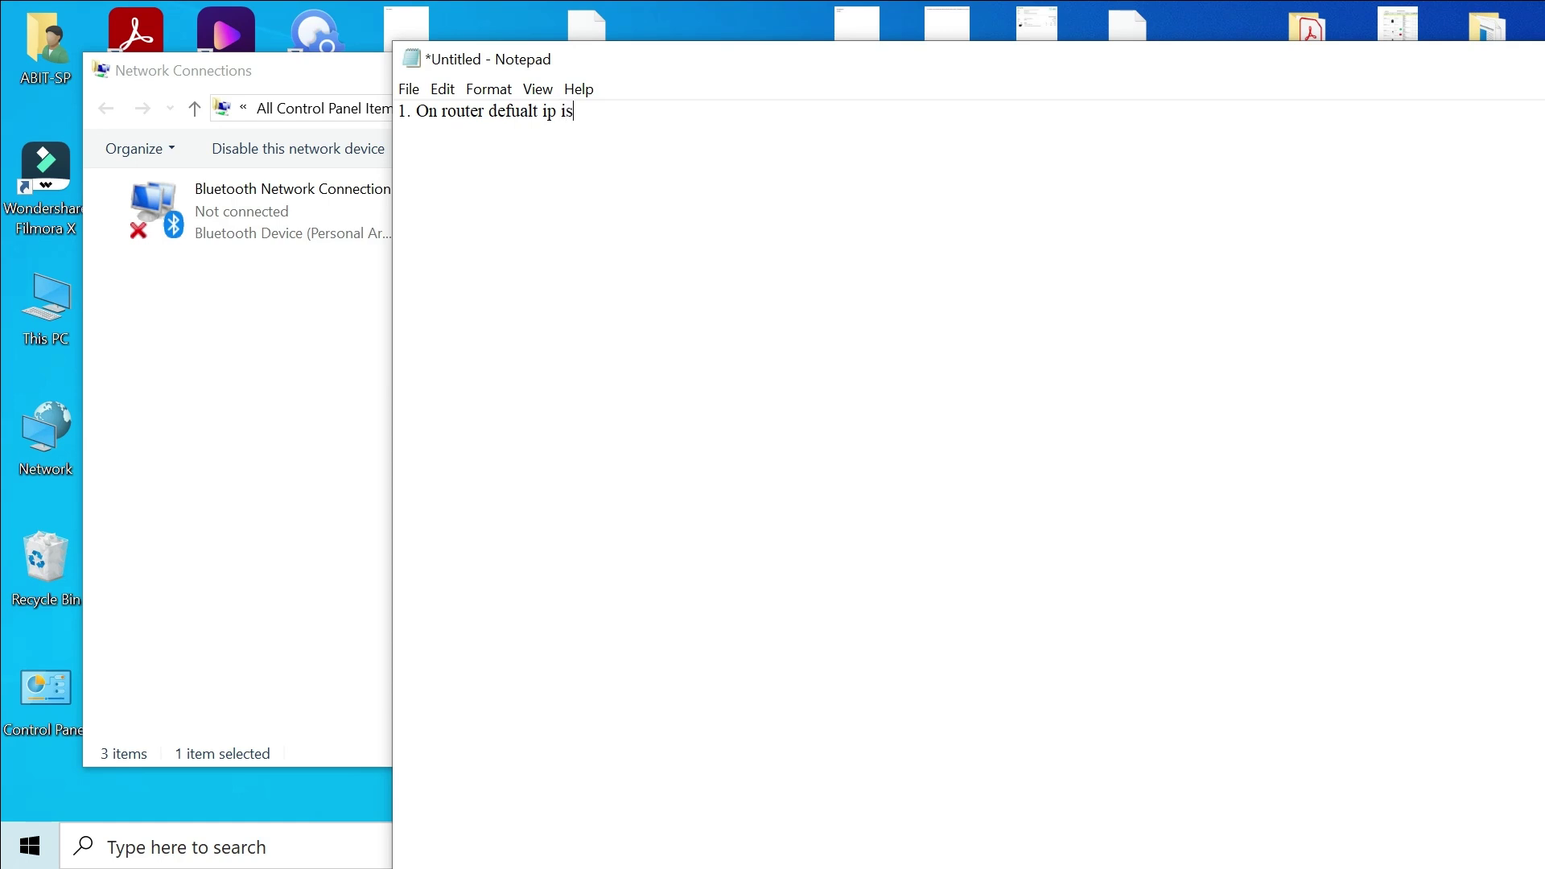
pyautogui.write(' 192.168.18.1')
# Step: Give the Ethernet adapter static IPv4 192.168.18.111 with subnet mask 255.255.255.0 and save
pyautogui.click(234, 475)
pyautogui.click(561, 221)
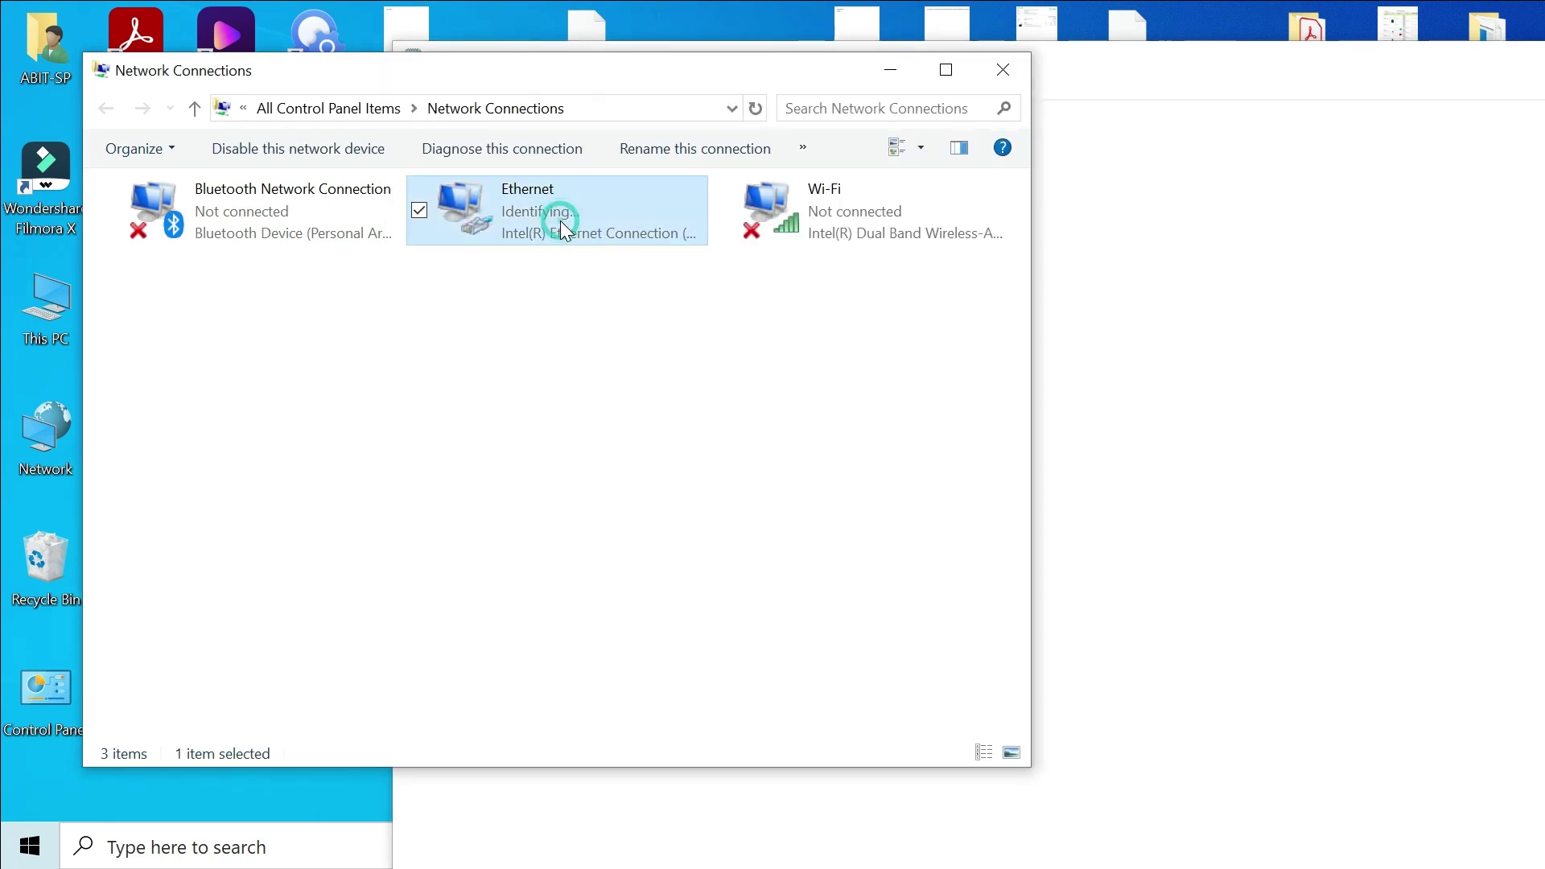
pyautogui.rightClick(560, 220)
pyautogui.click(619, 455)
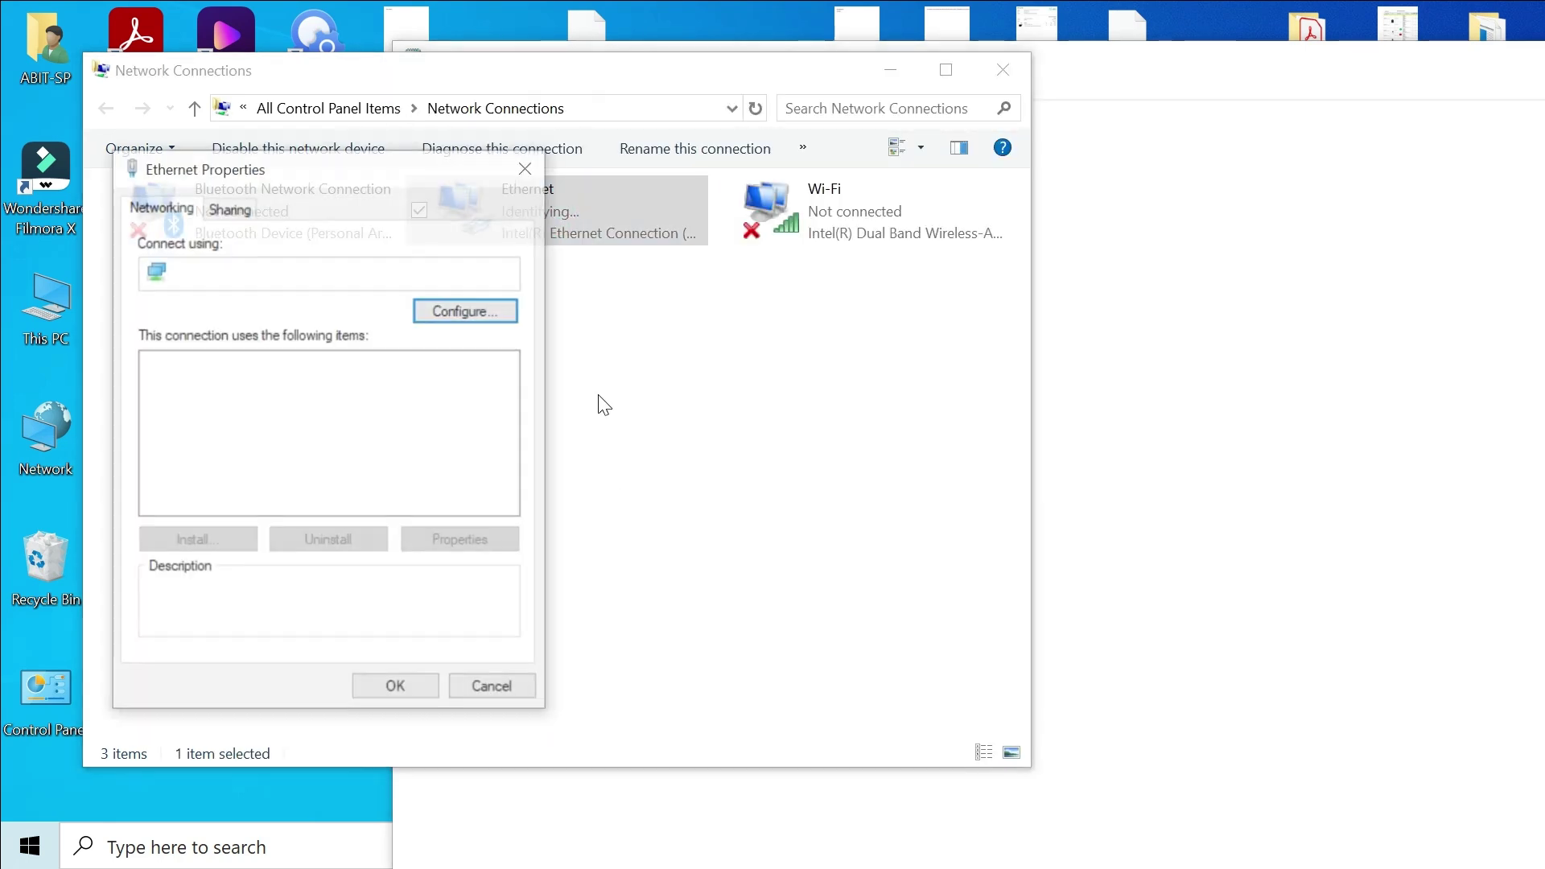
pyautogui.doubleClick(365, 422)
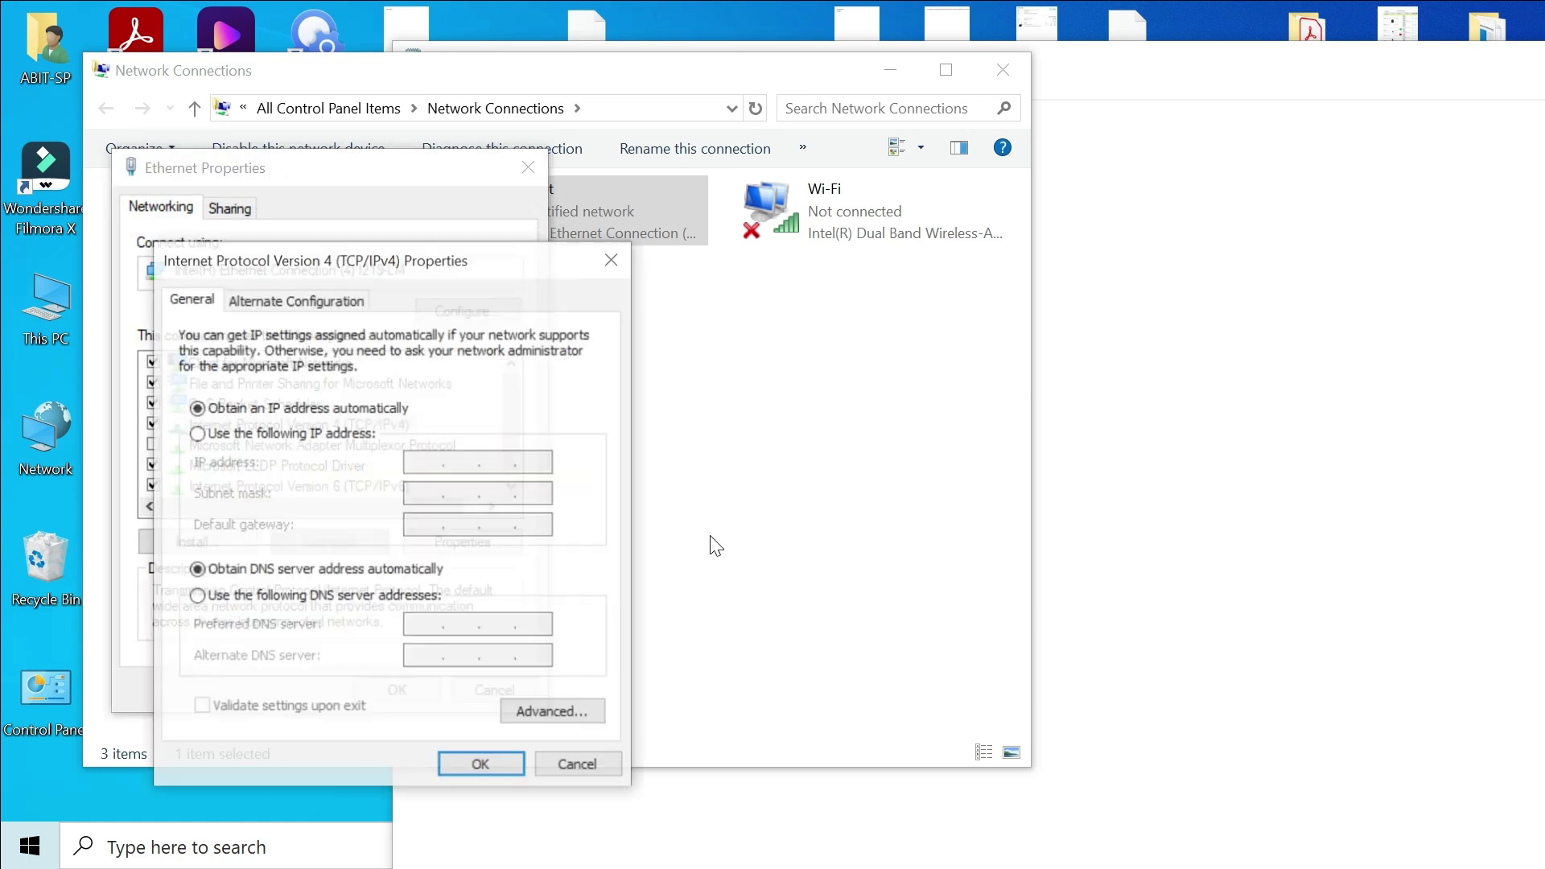
pyautogui.click(366, 433)
pyautogui.write('192 . 168 . ')
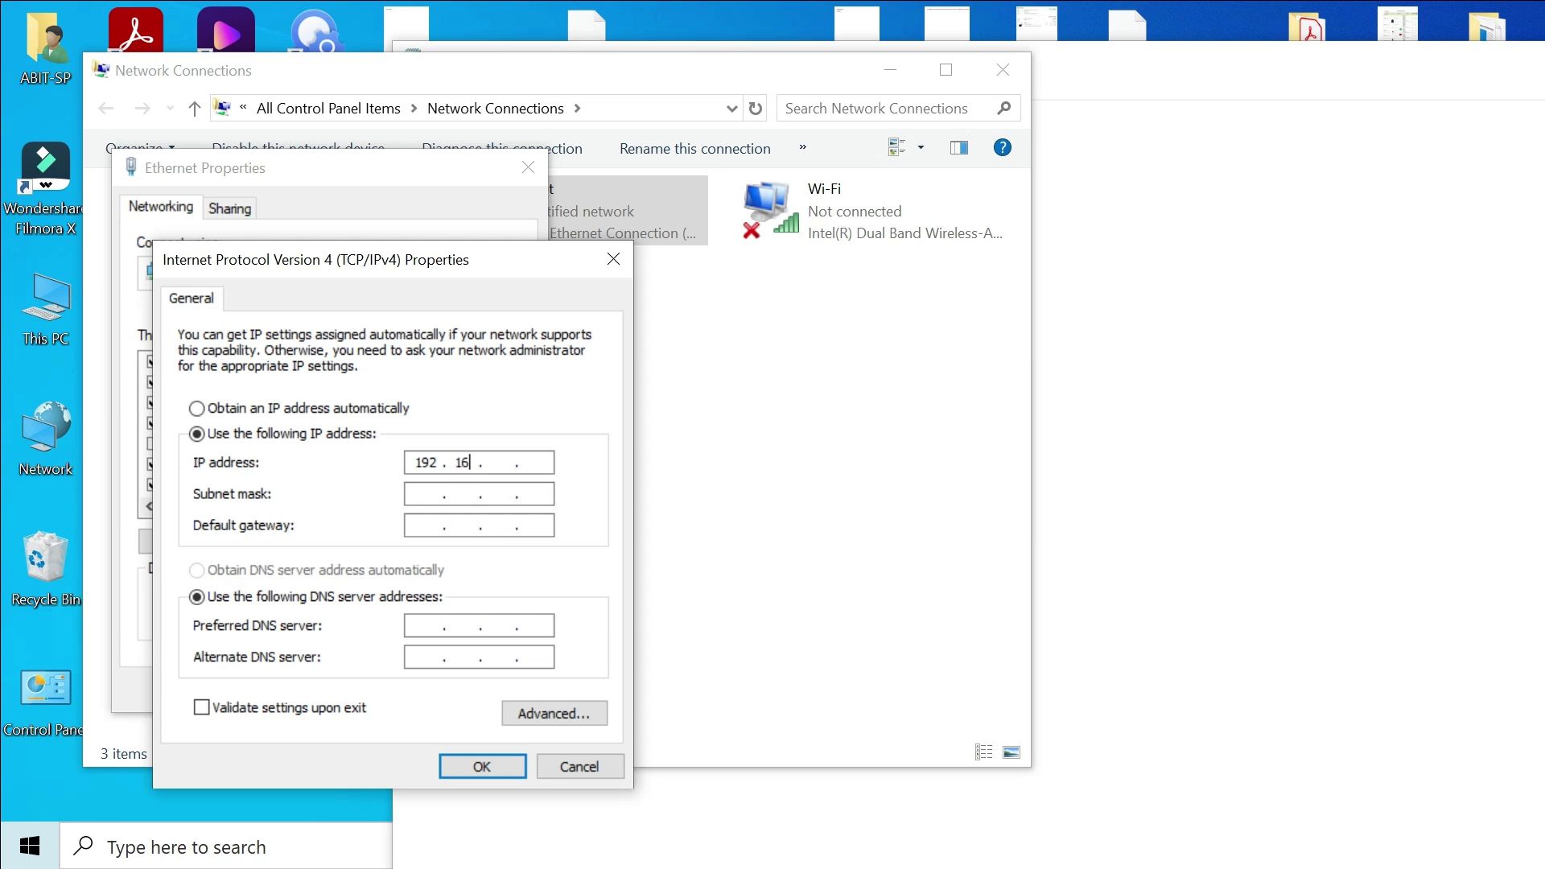
pyautogui.write('18 . 111')
pyautogui.press('Tab')
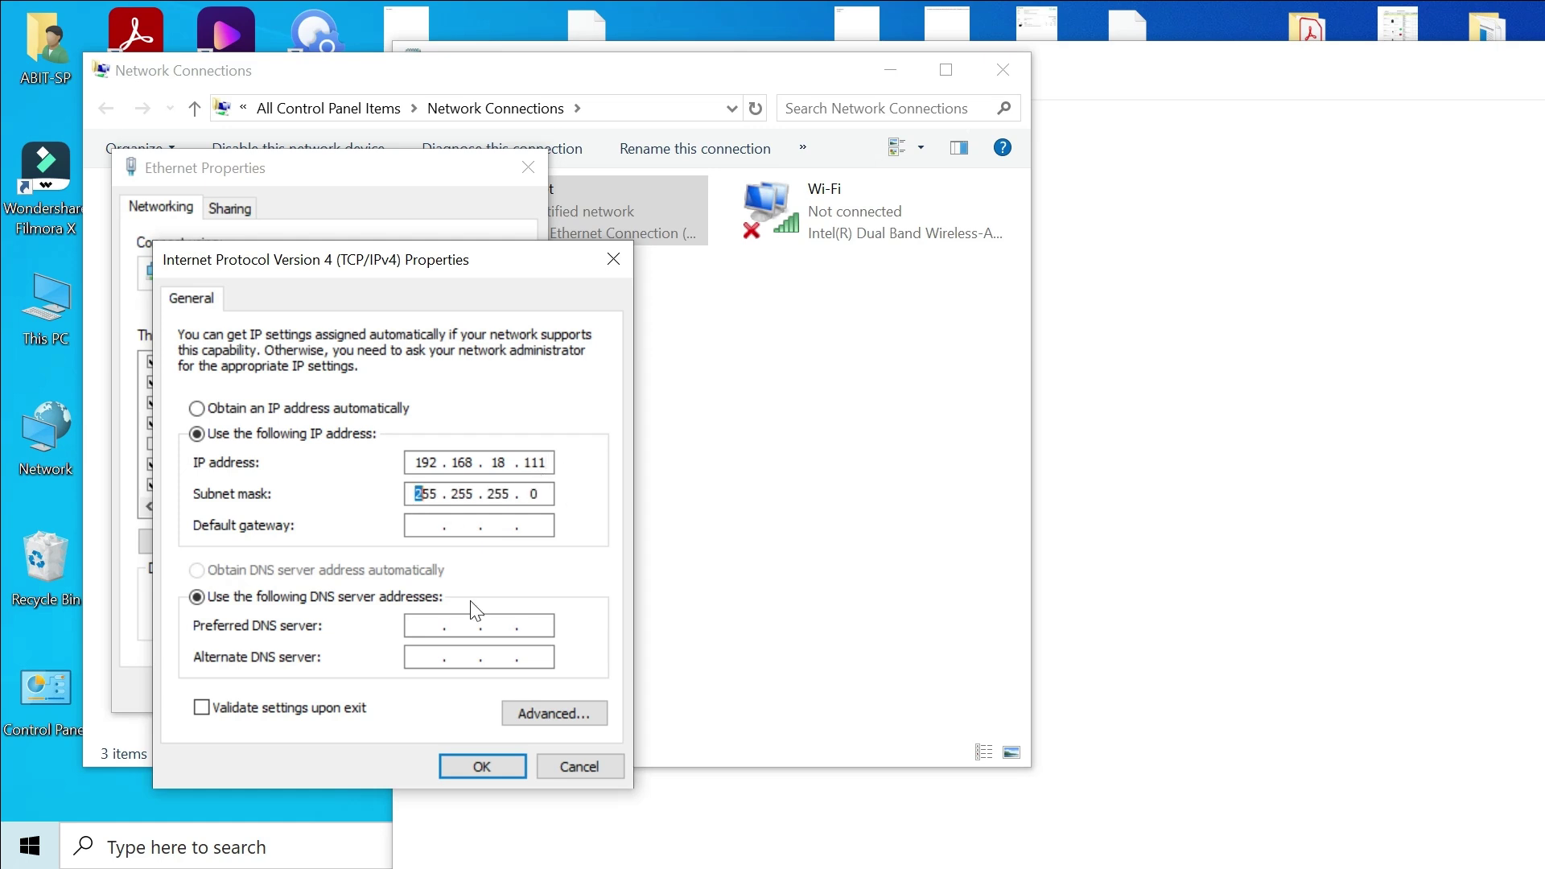
pyautogui.click(496, 769)
pyautogui.click(414, 698)
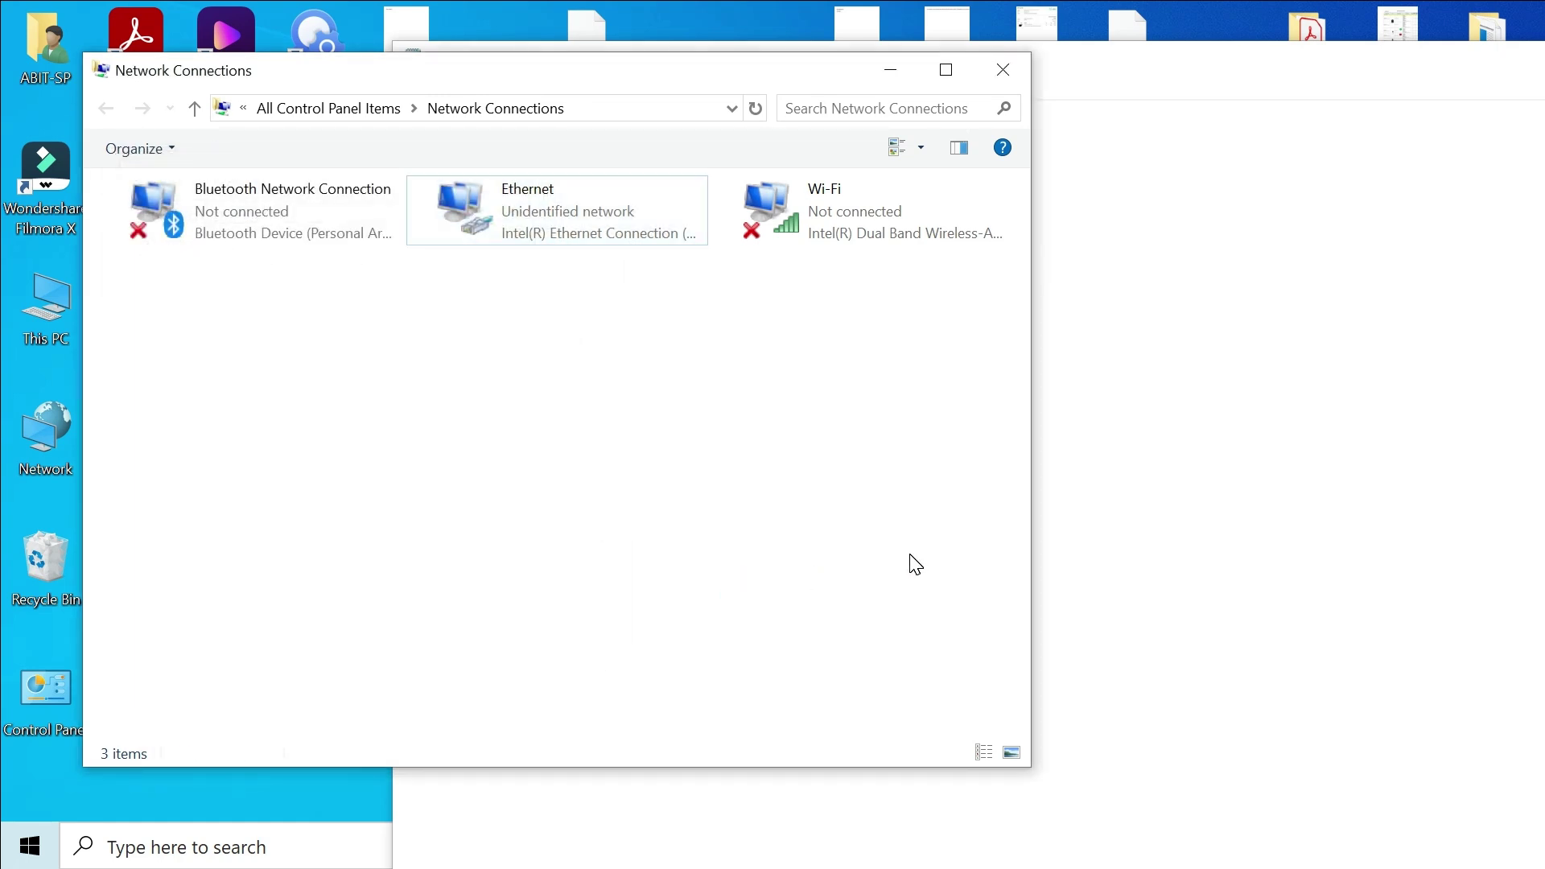
# Step: Launch Wireless Network Watcher from the wnetwatcher folder to scan the network
pyautogui.hotkey('alt', 'Tab')
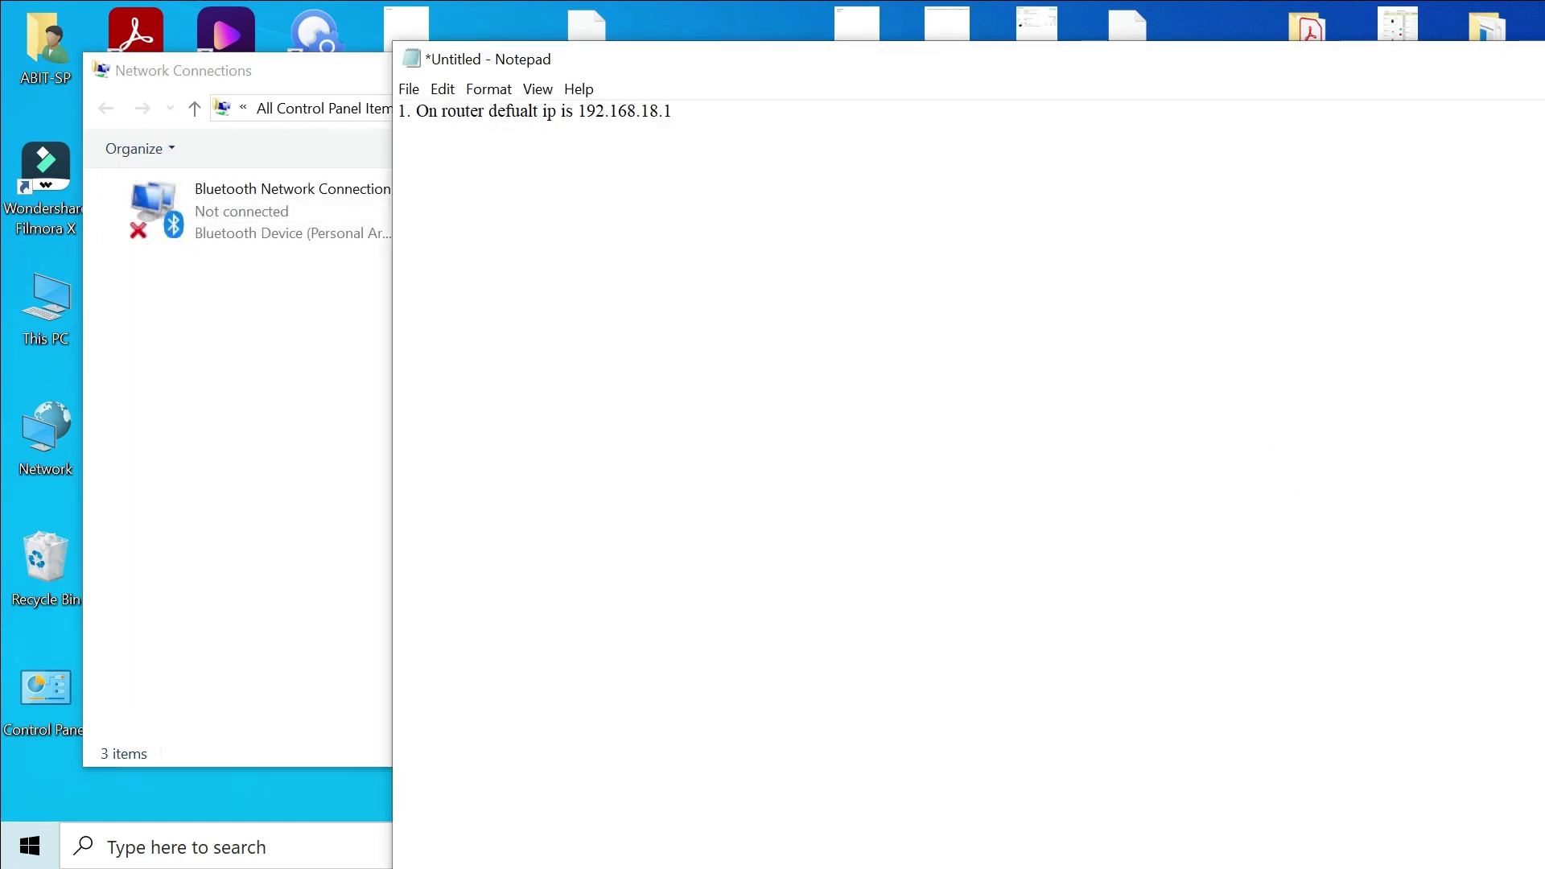
pyautogui.moveTo(390, 261); pyautogui.dragTo(1083, 311)
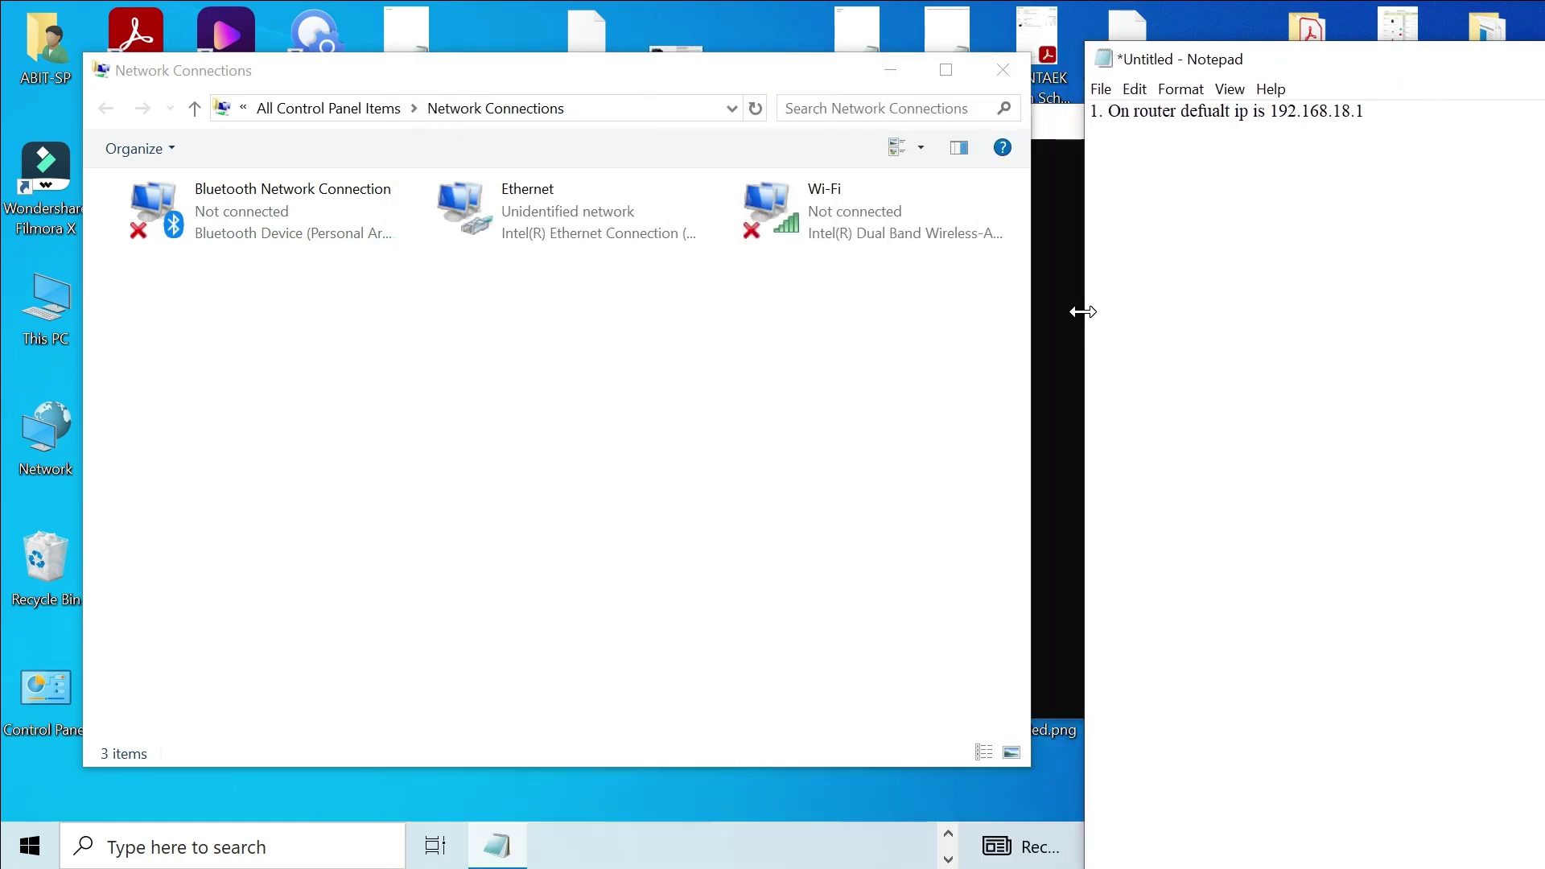
pyautogui.doubleClick(1481, 36)
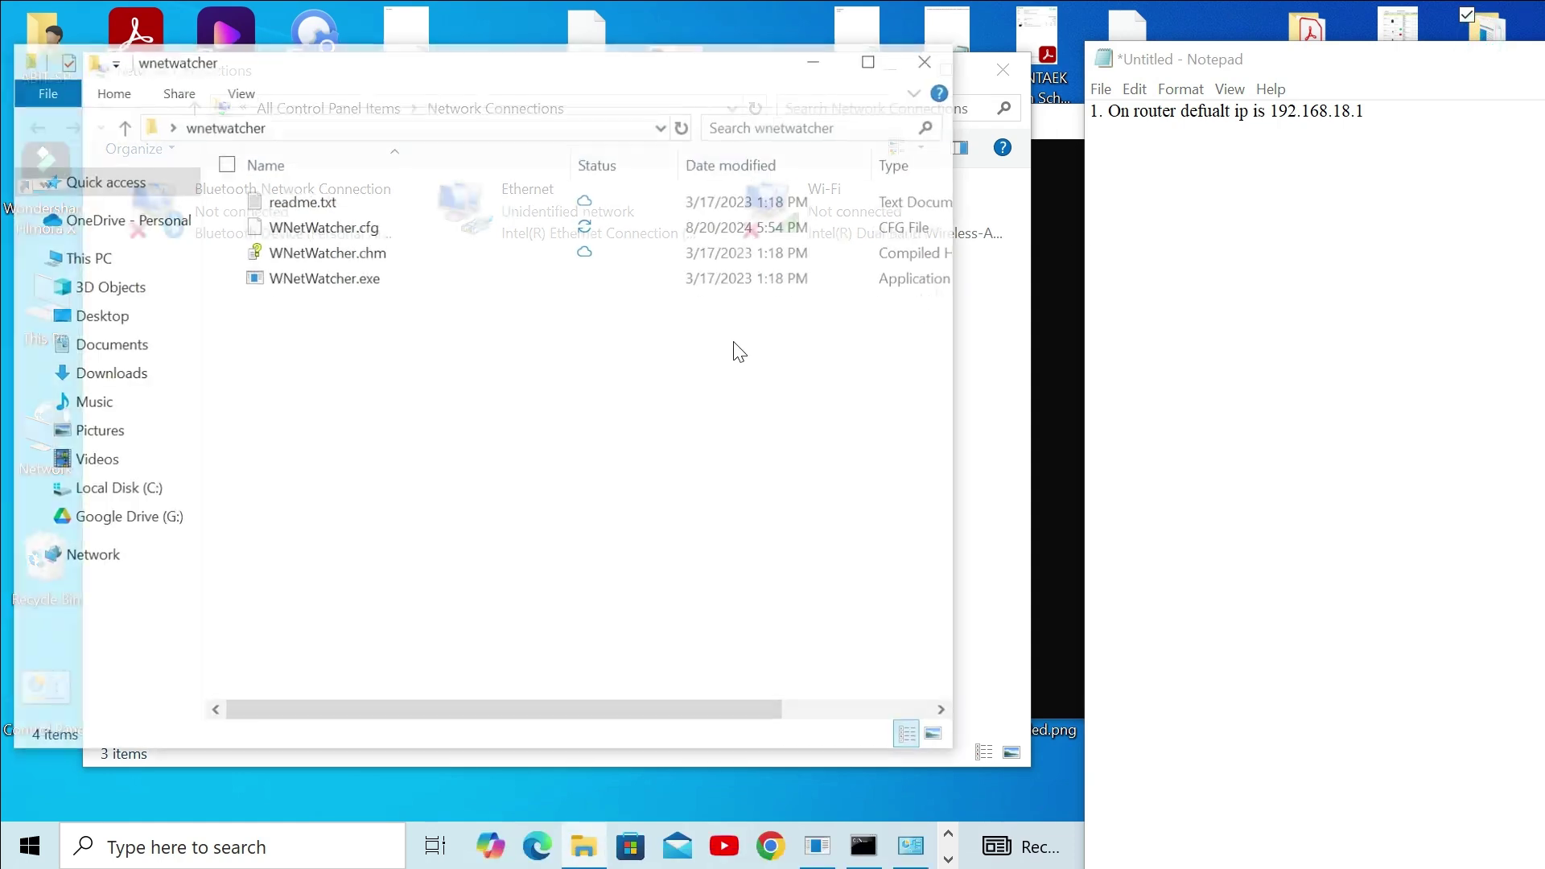
pyautogui.doubleClick(306, 278)
pyautogui.click(924, 55)
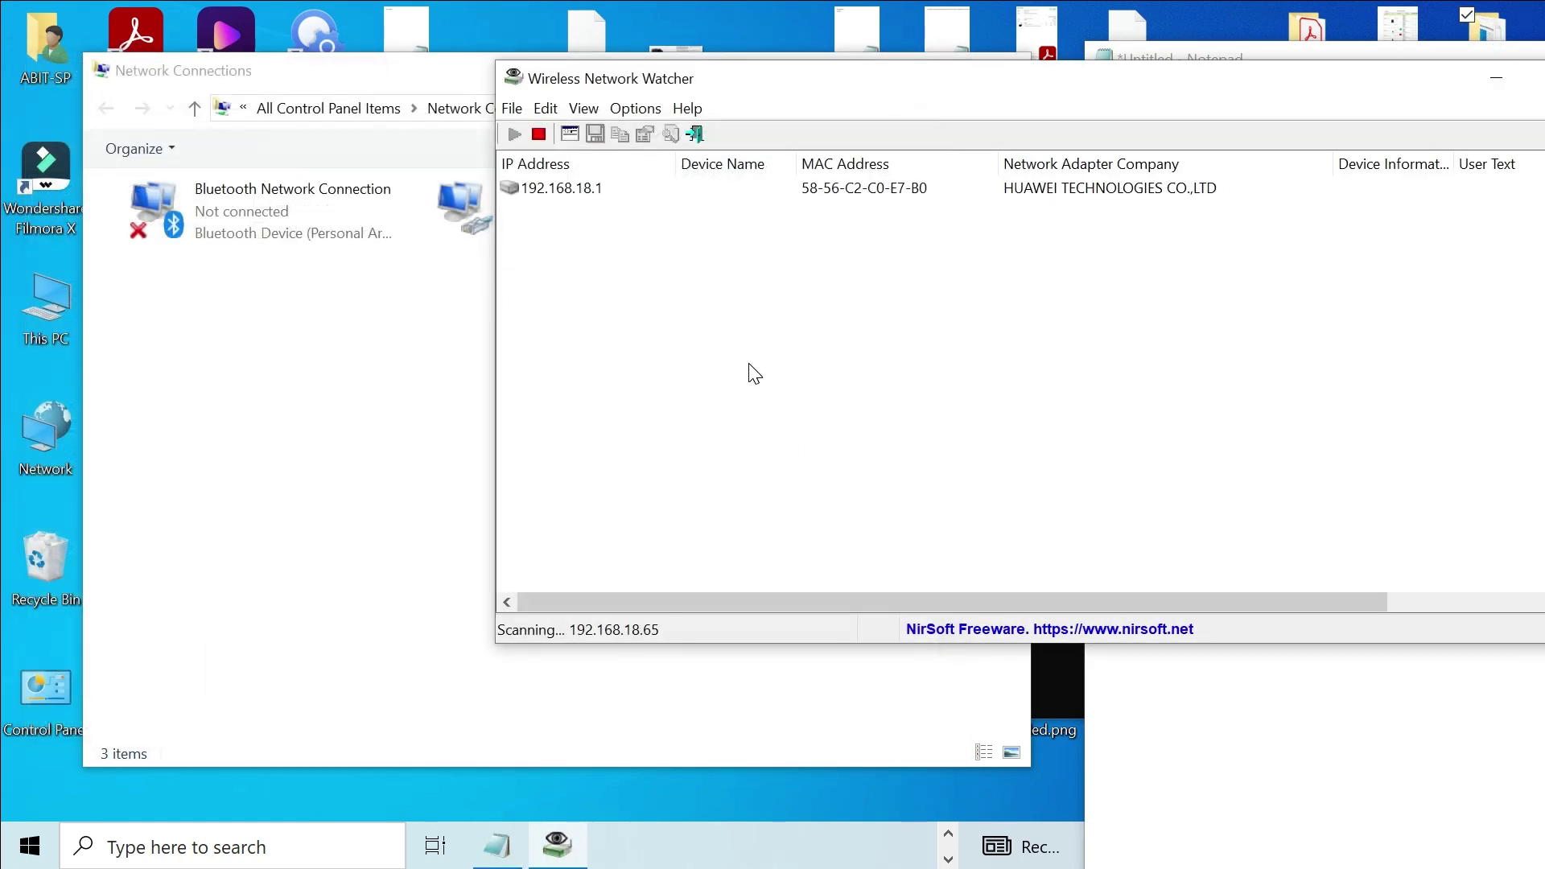
# Step: View the properties of the 192.168.18.1 router entry, including its adapter company name
pyautogui.click(1055, 190)
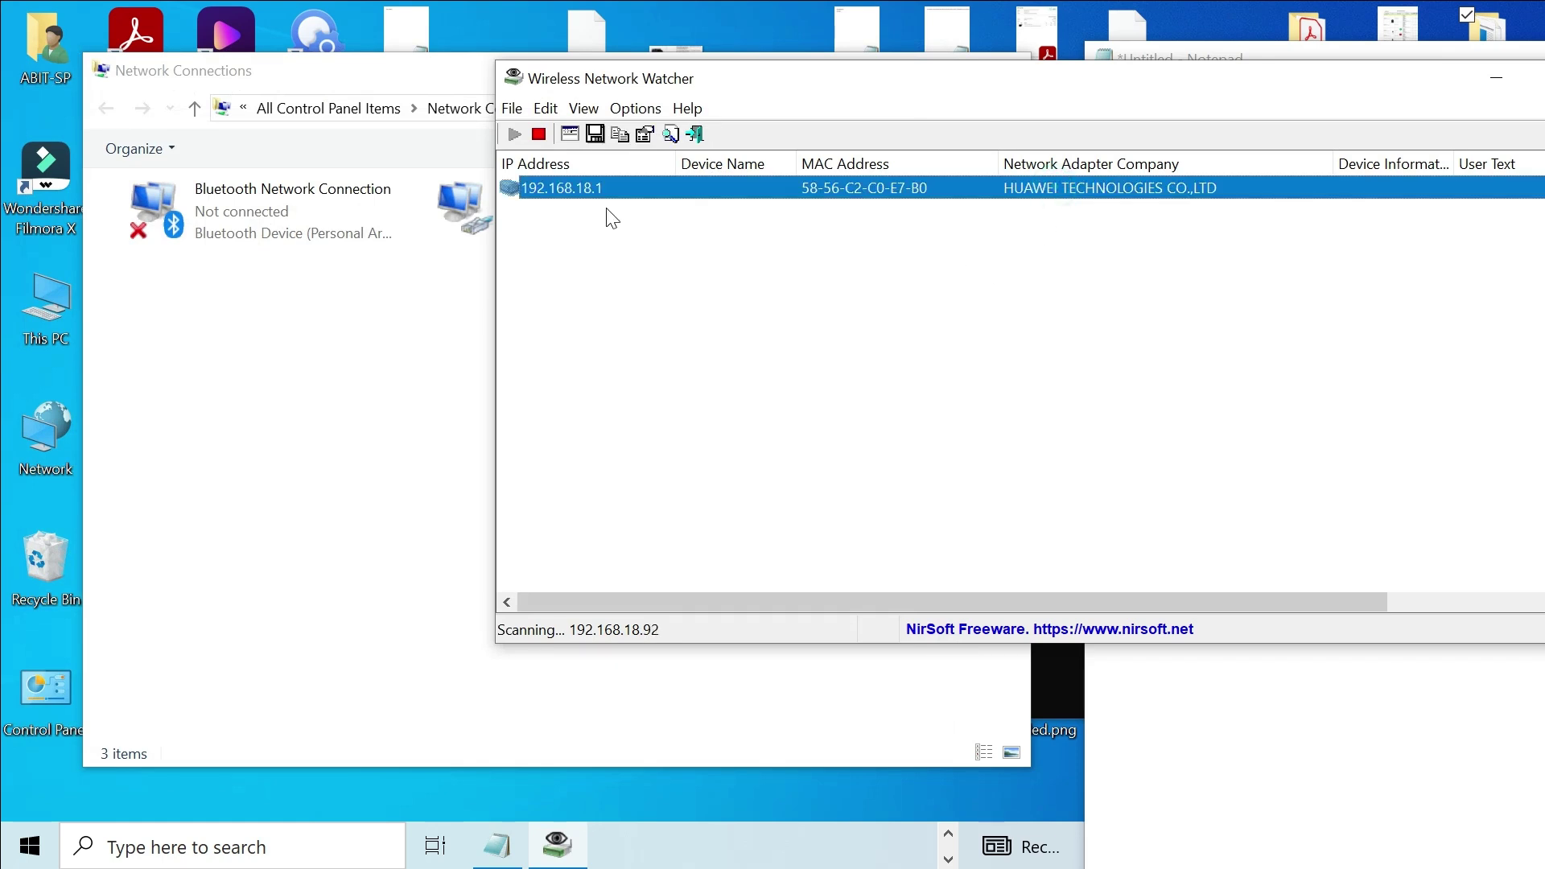
pyautogui.doubleClick(550, 185)
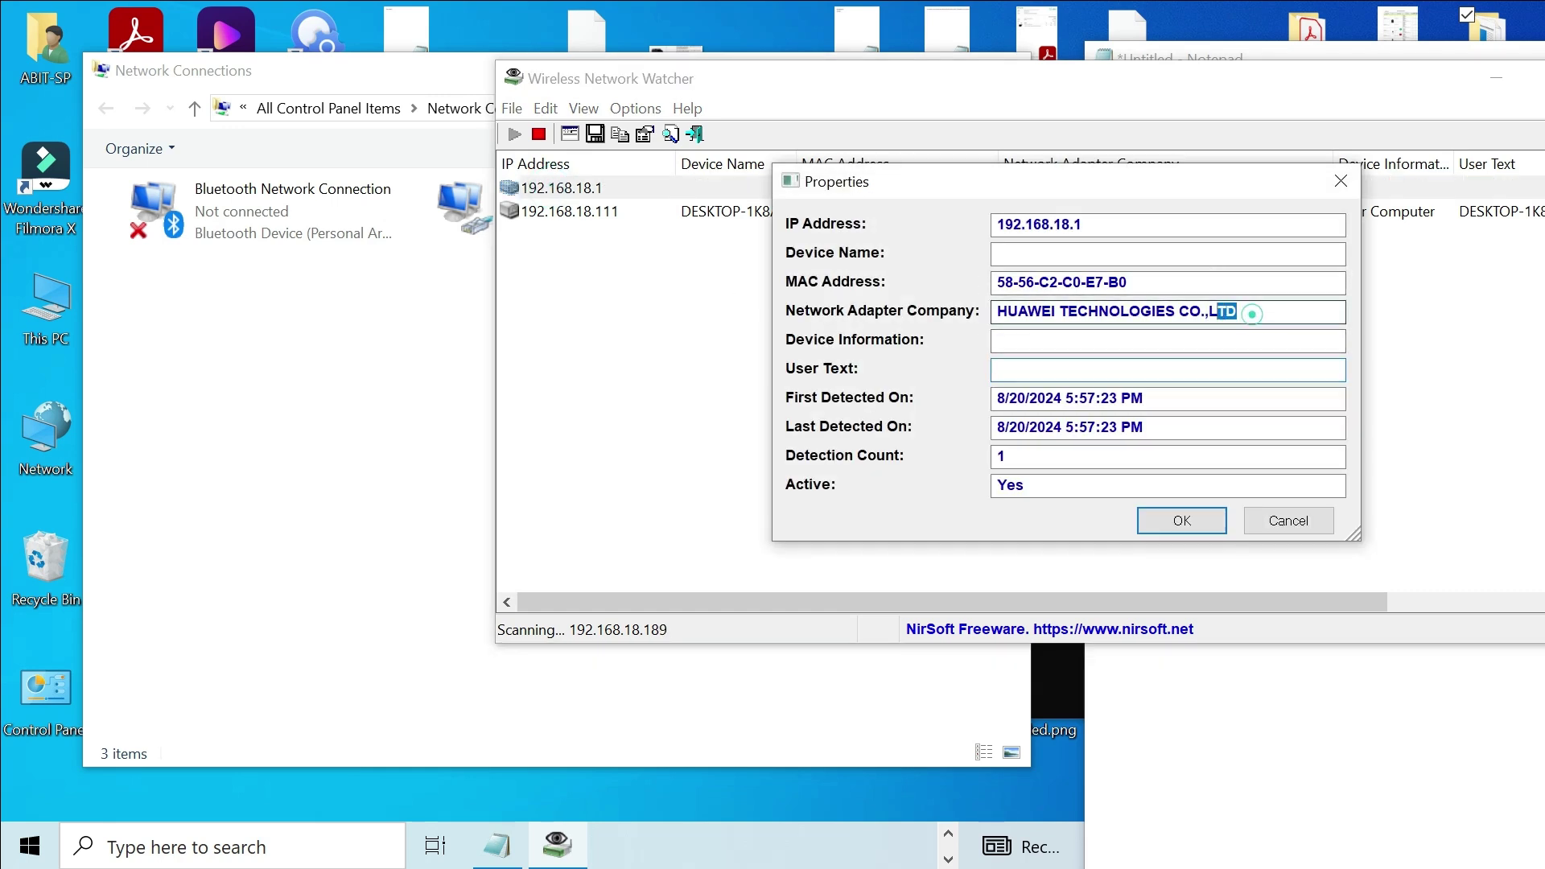
pyautogui.moveTo(1243, 311); pyautogui.dragTo(962, 311)
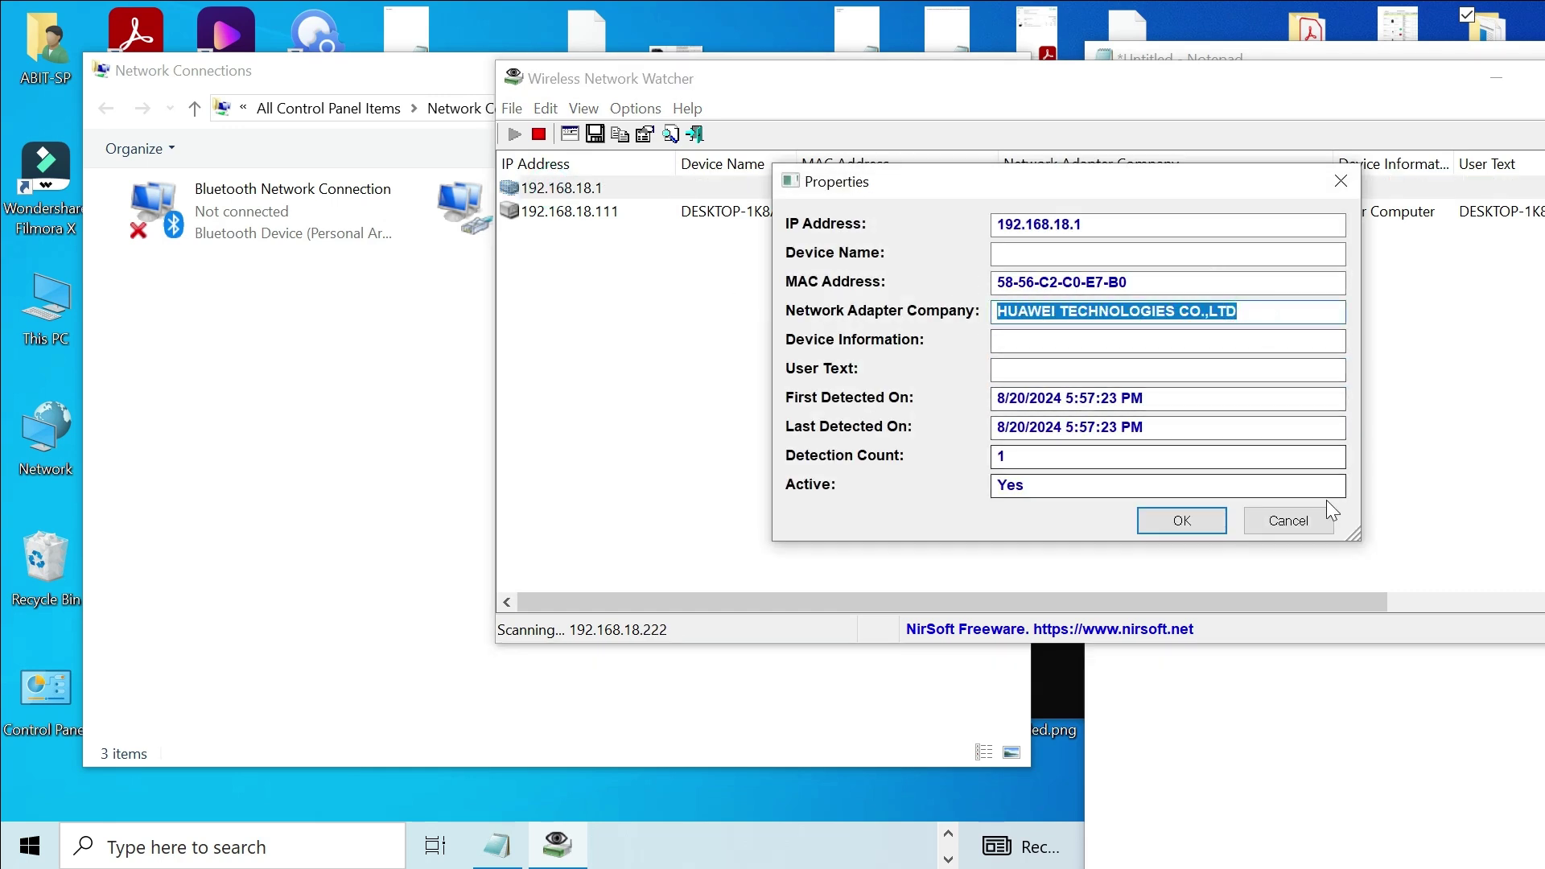
pyautogui.click(1304, 518)
pyautogui.click(841, 407)
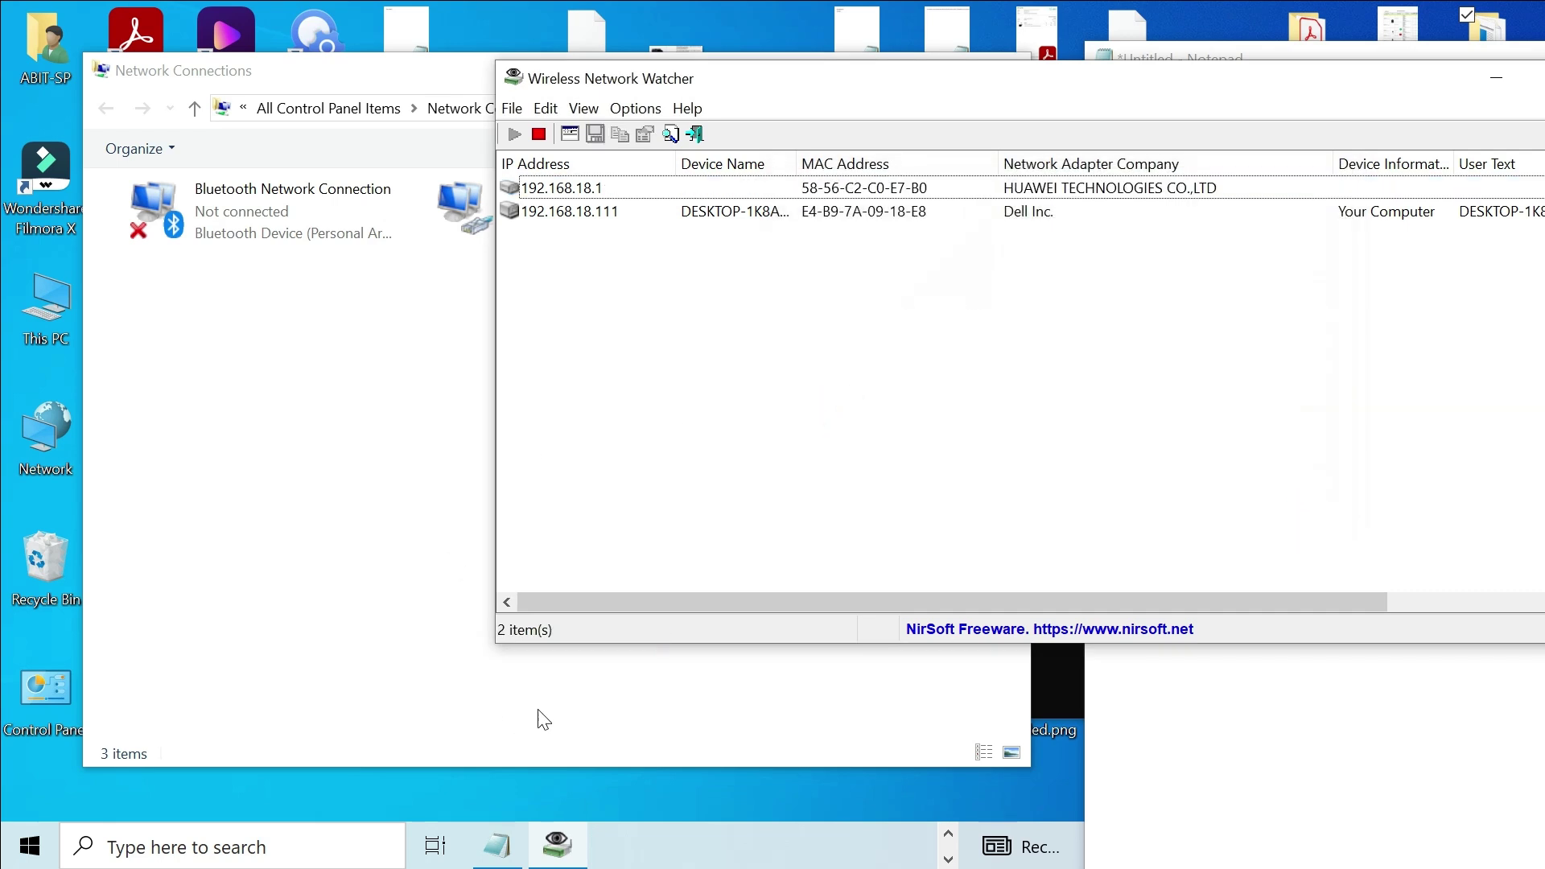
# Step: Rearrange the Network Connections and Wireless Network Watcher windows
pyautogui.click(290, 539)
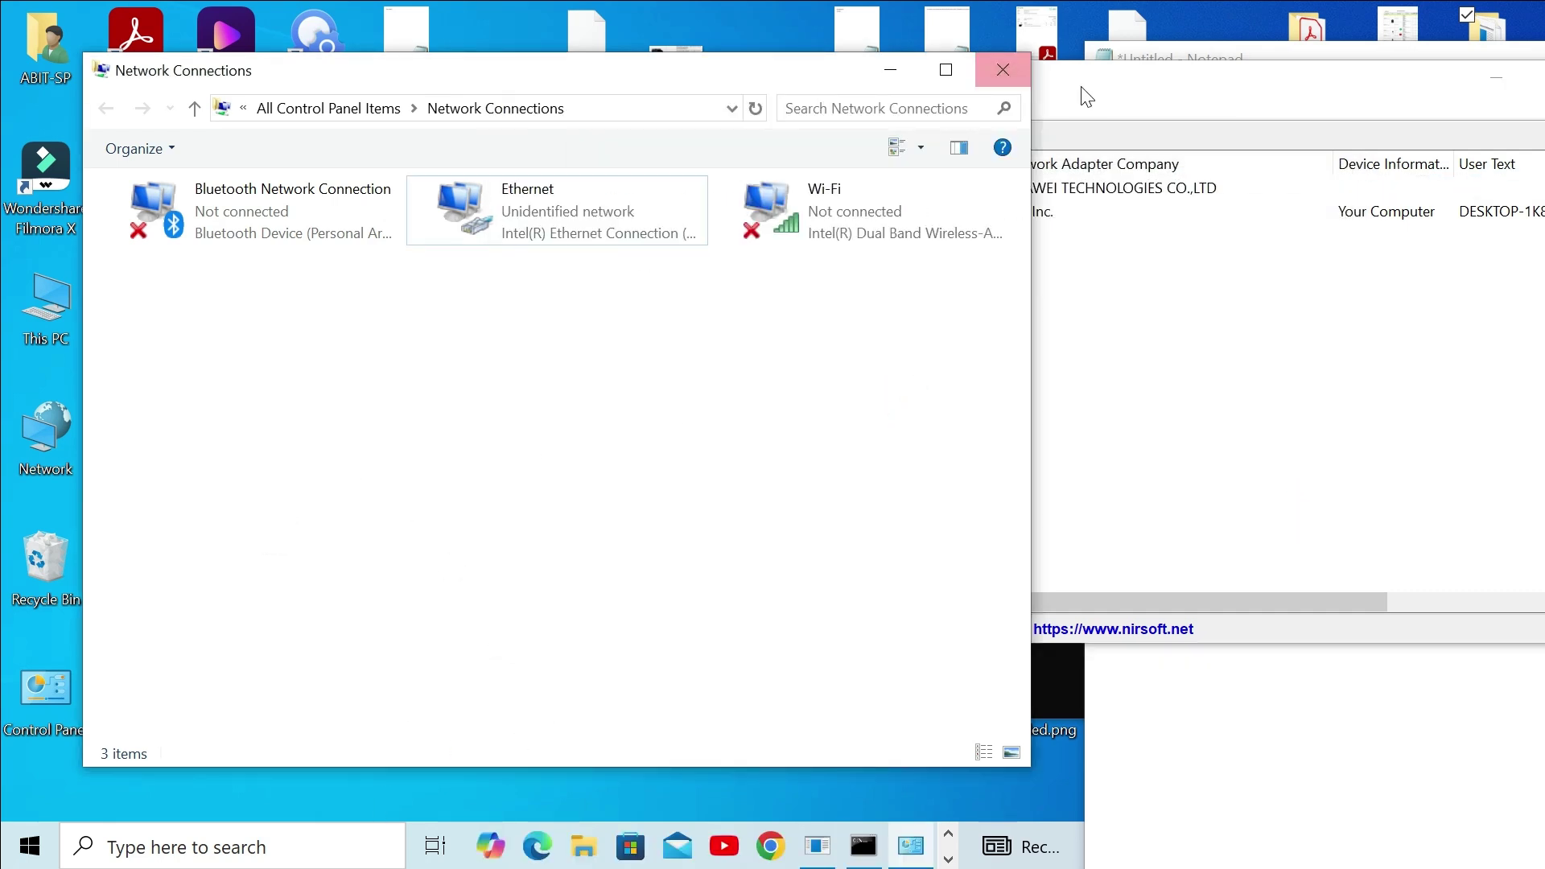
pyautogui.click(1250, 92)
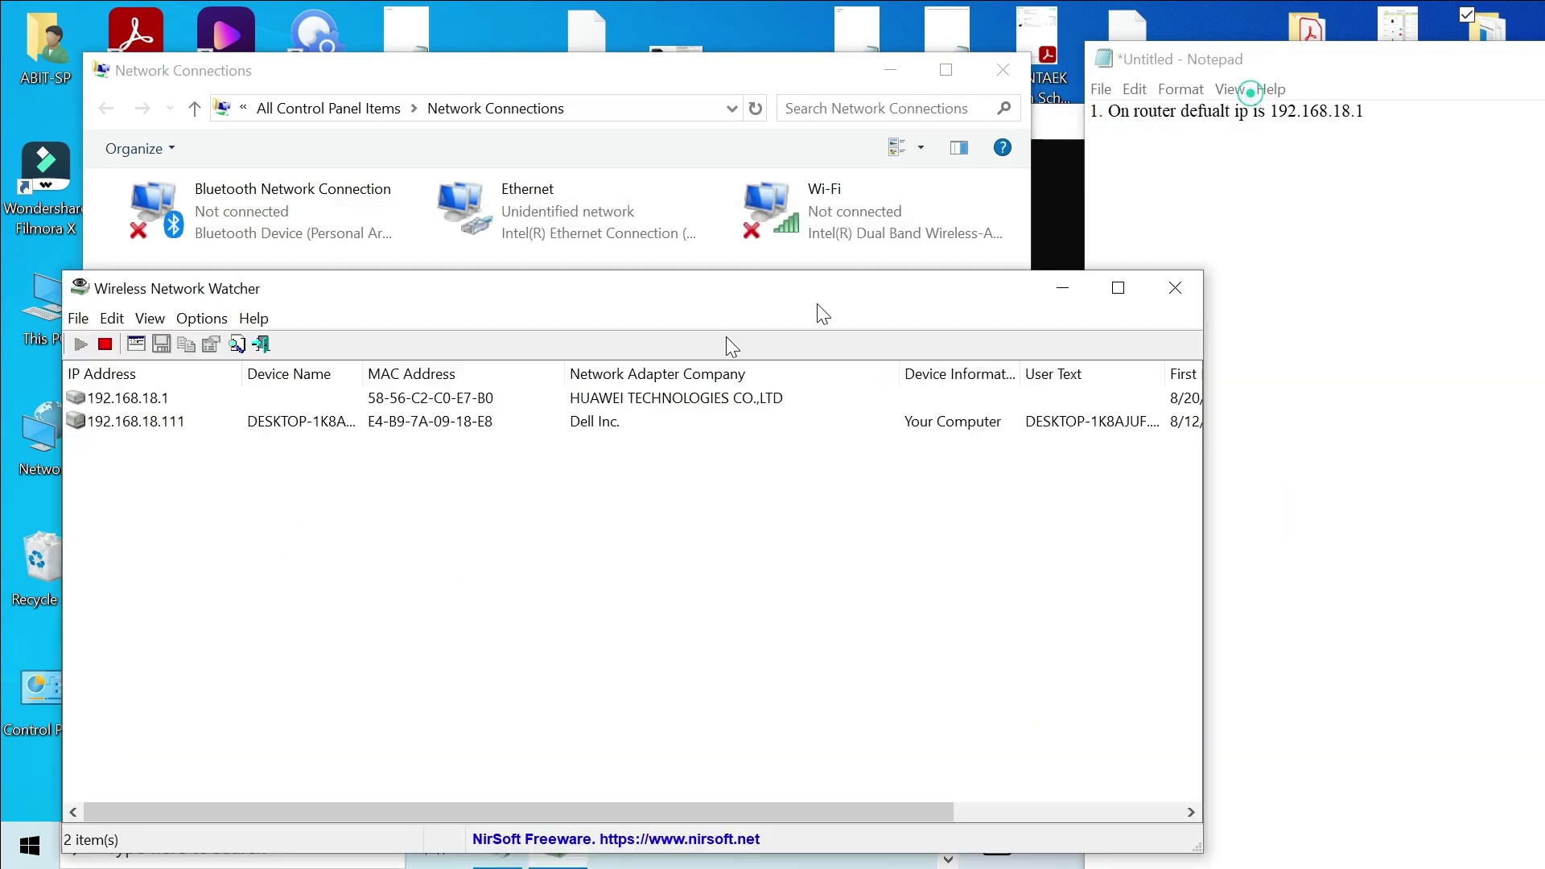
pyautogui.moveTo(821, 294); pyautogui.dragTo(1109, 88)
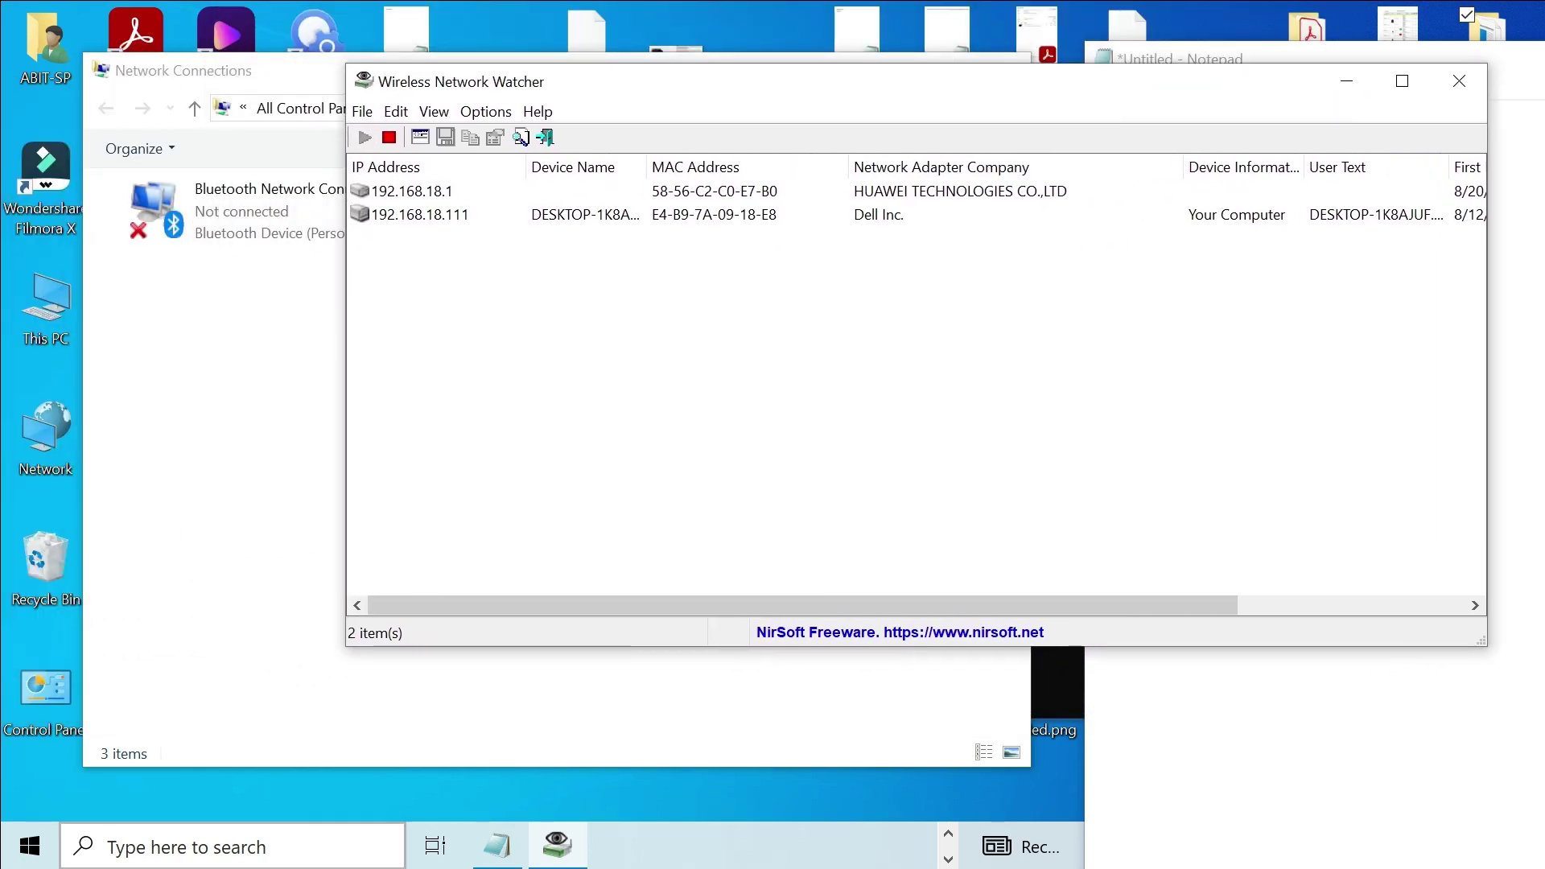
pyautogui.click(185, 847)
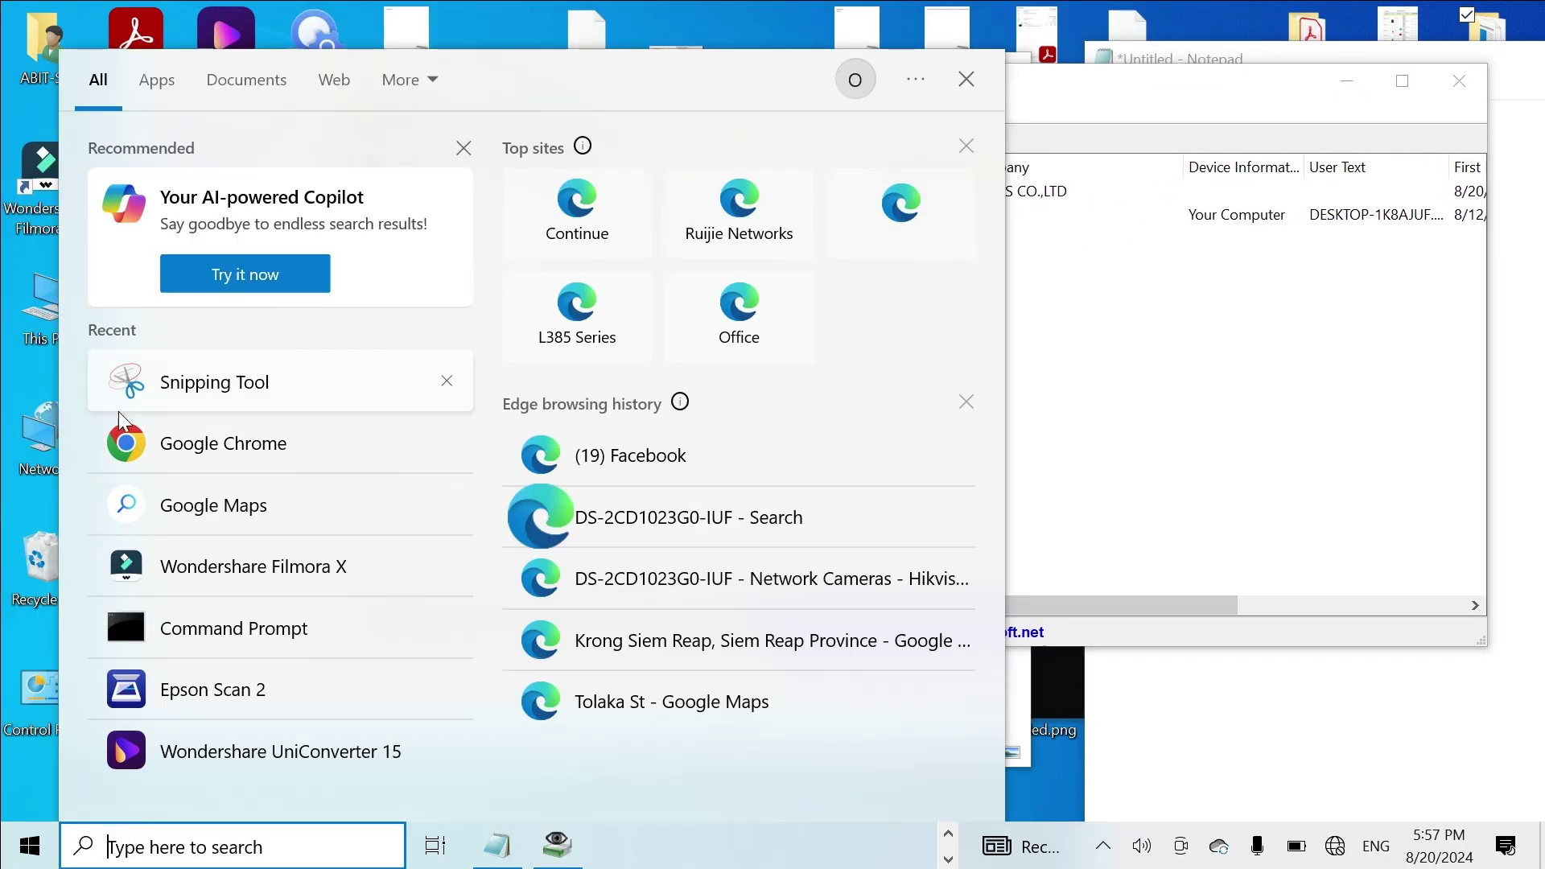
# Step: Launch Edge maximized and browse to the router address 192.168.18.1
pyautogui.click(565, 201)
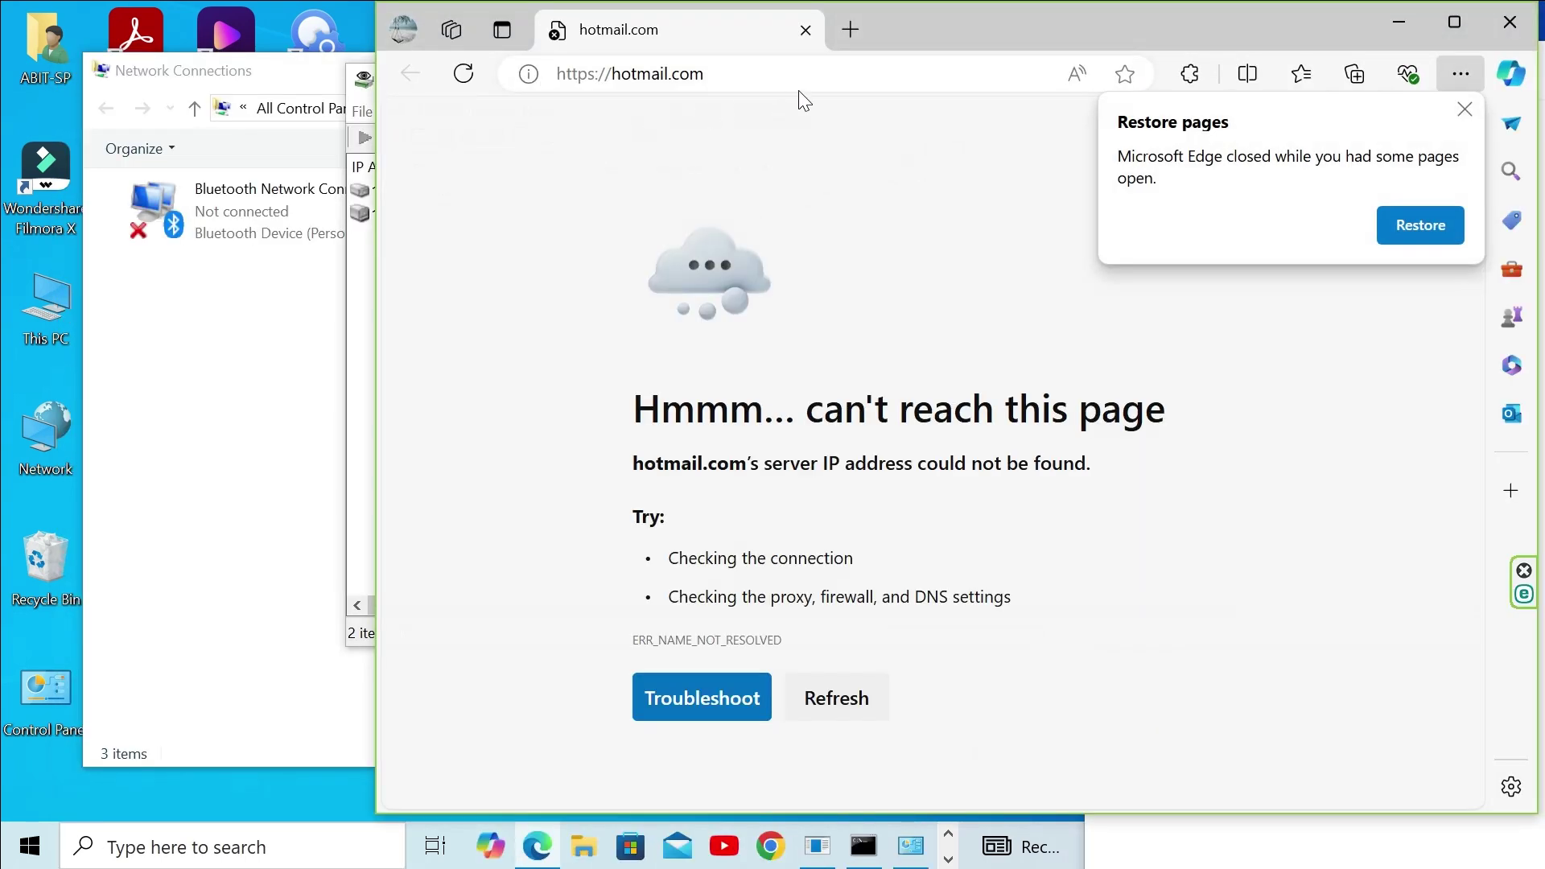
pyautogui.doubleClick(1017, 27)
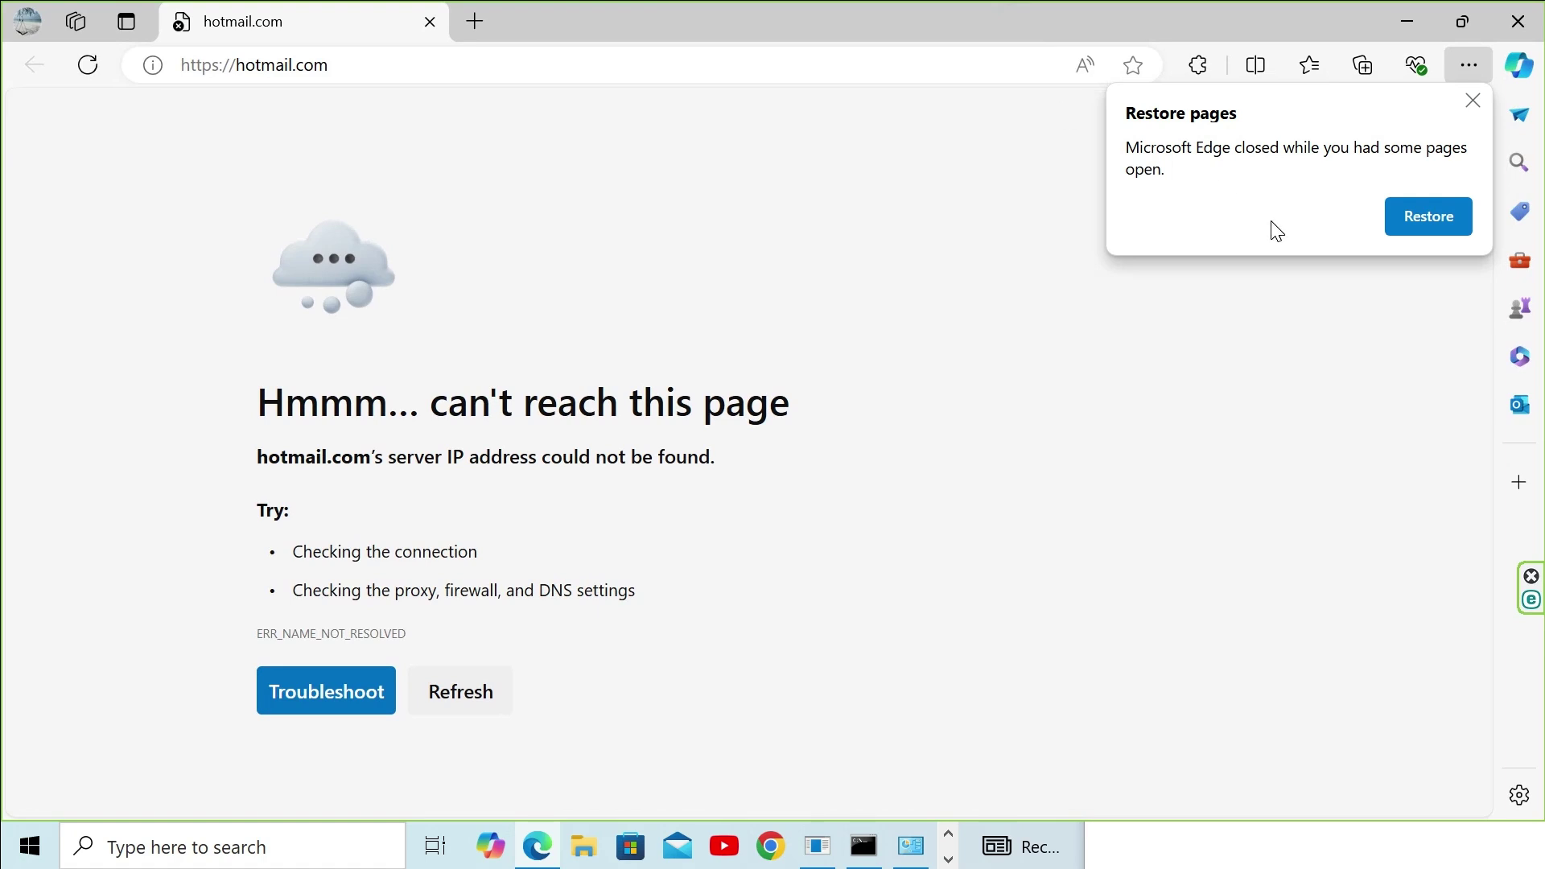
pyautogui.click(1473, 100)
pyautogui.click(831, 68)
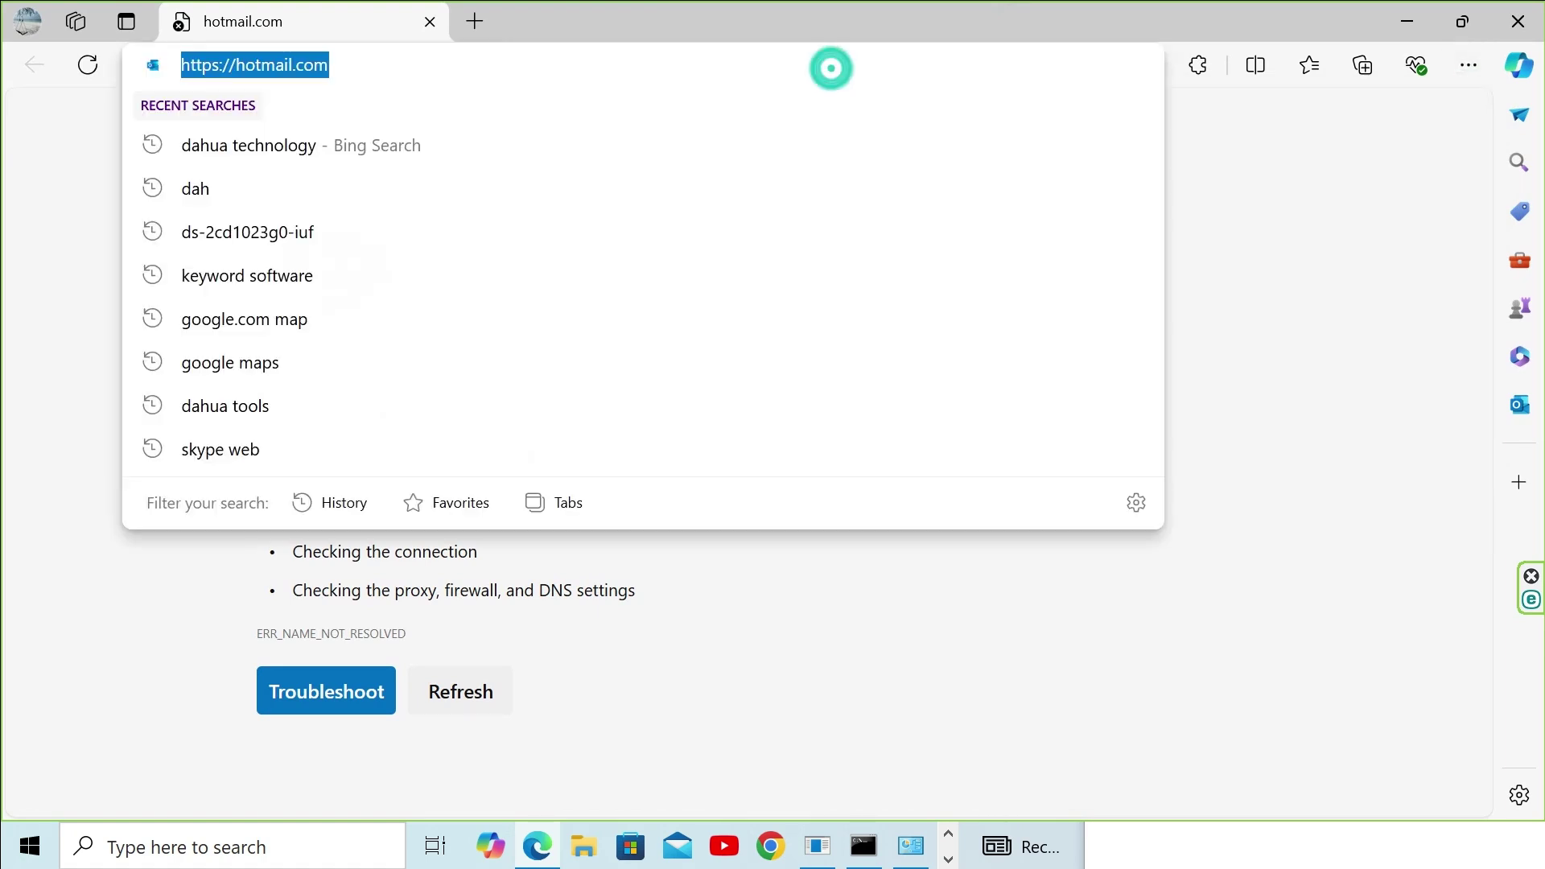
pyautogui.write('192.16')
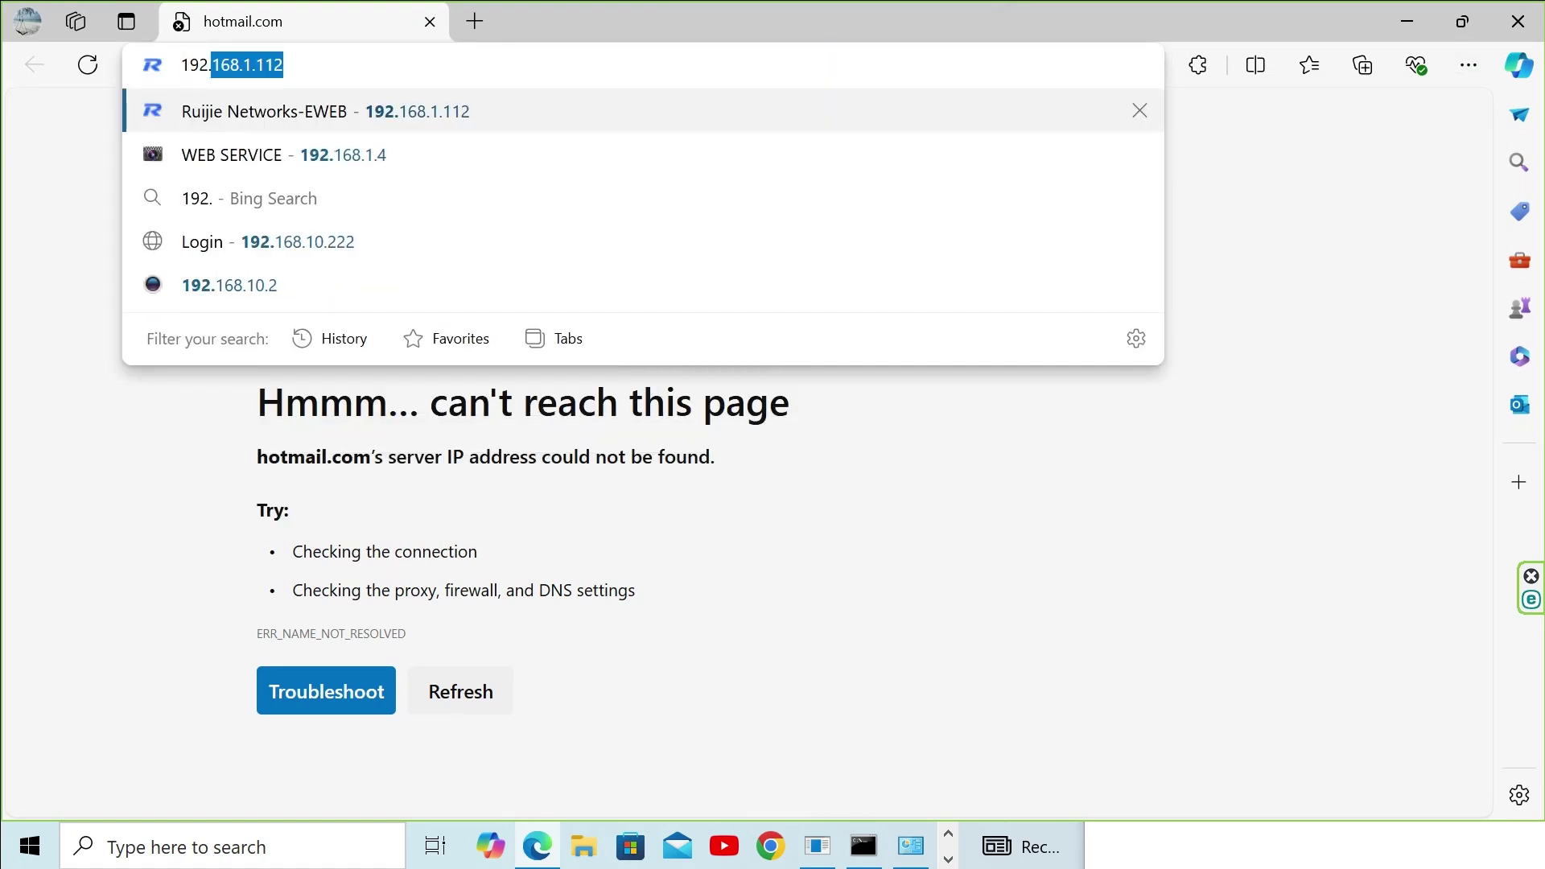
pyautogui.write('8.18.1')
pyautogui.press('Return')
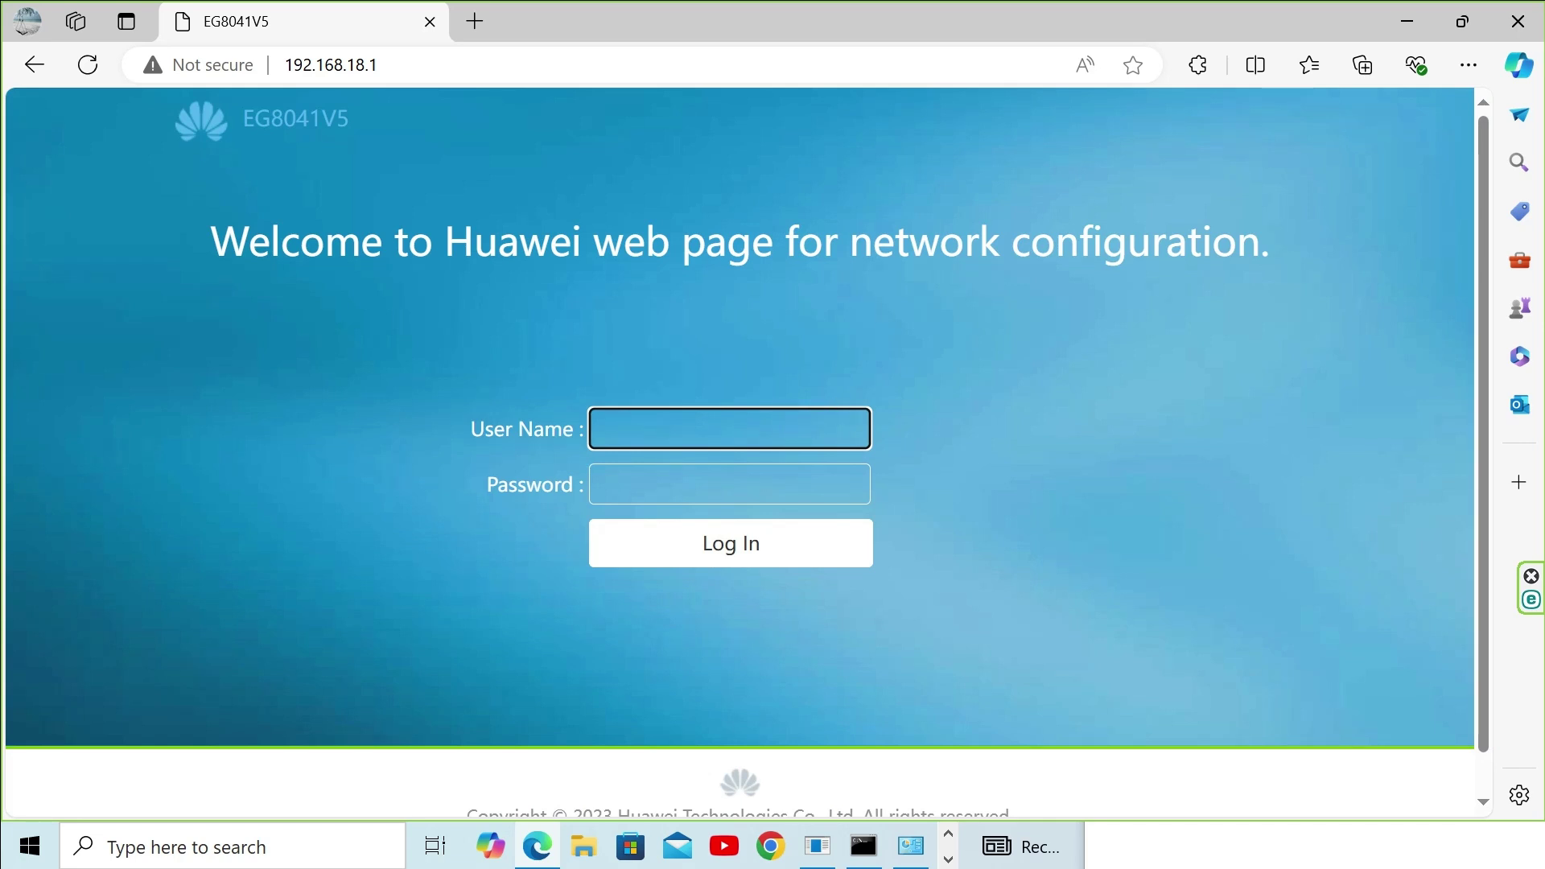
# Step: Try signing in with the default telecom admin user name and password; it's rejected
pyautogui.write('telecomadmin')
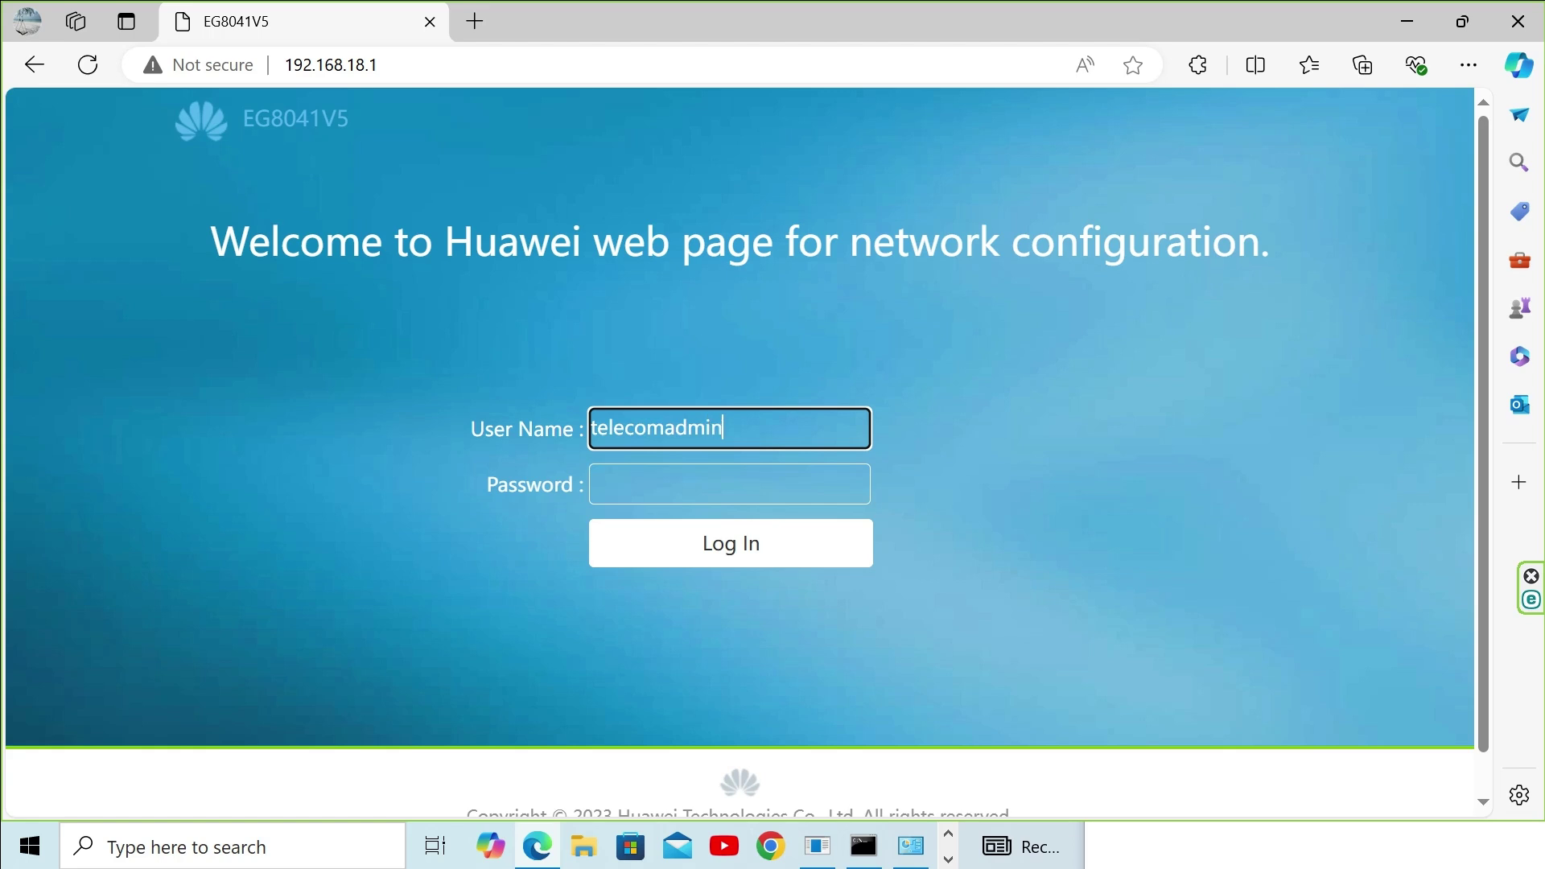
pyautogui.press('Tab')
pyautogui.write('admin')
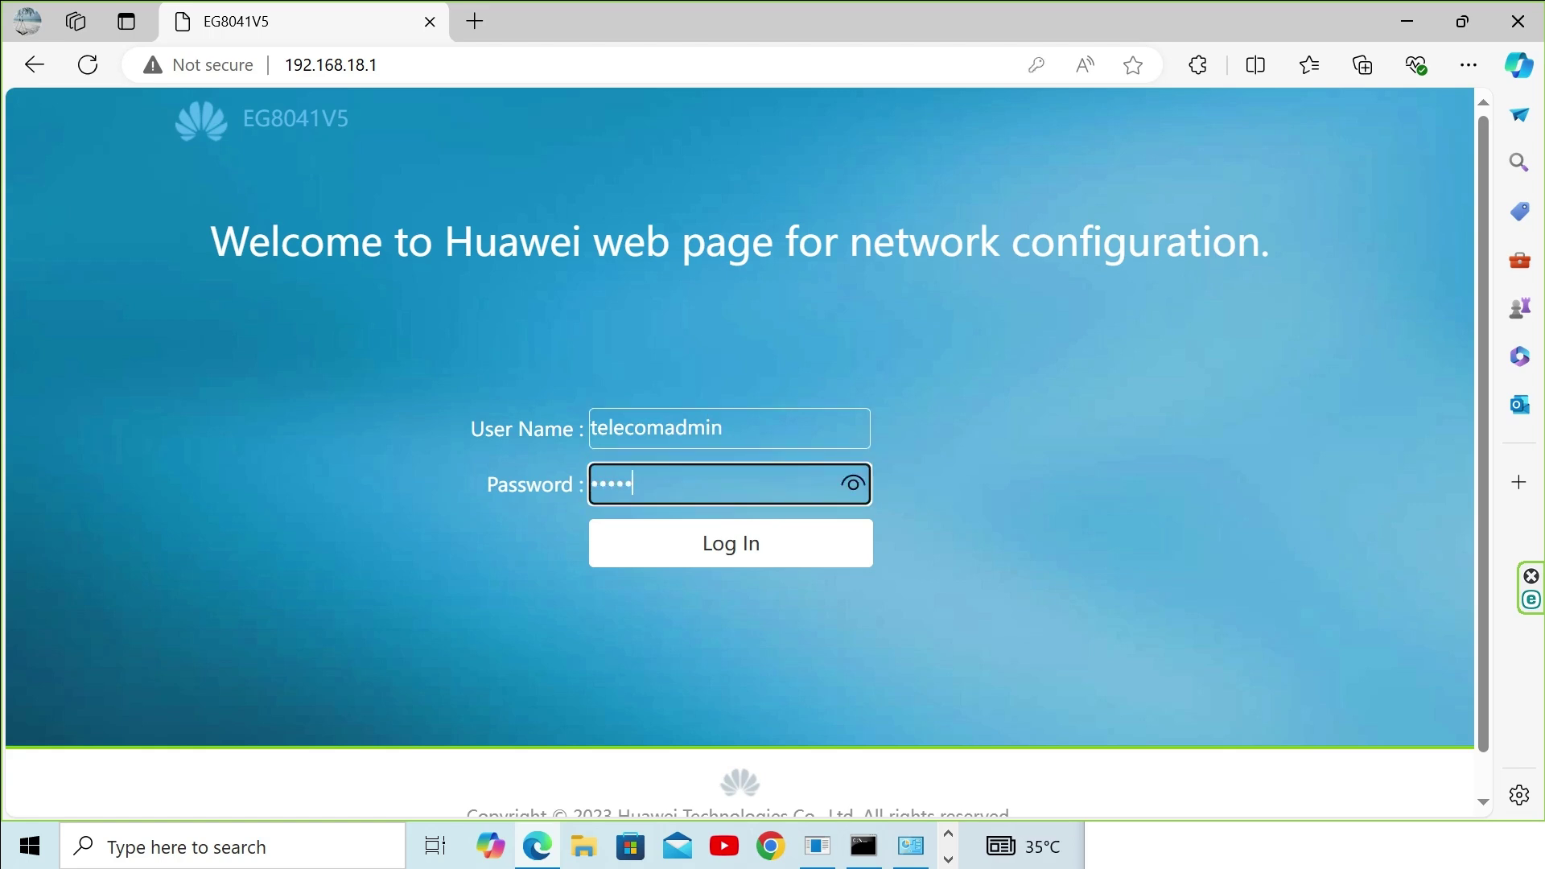
pyautogui.write('telecom')
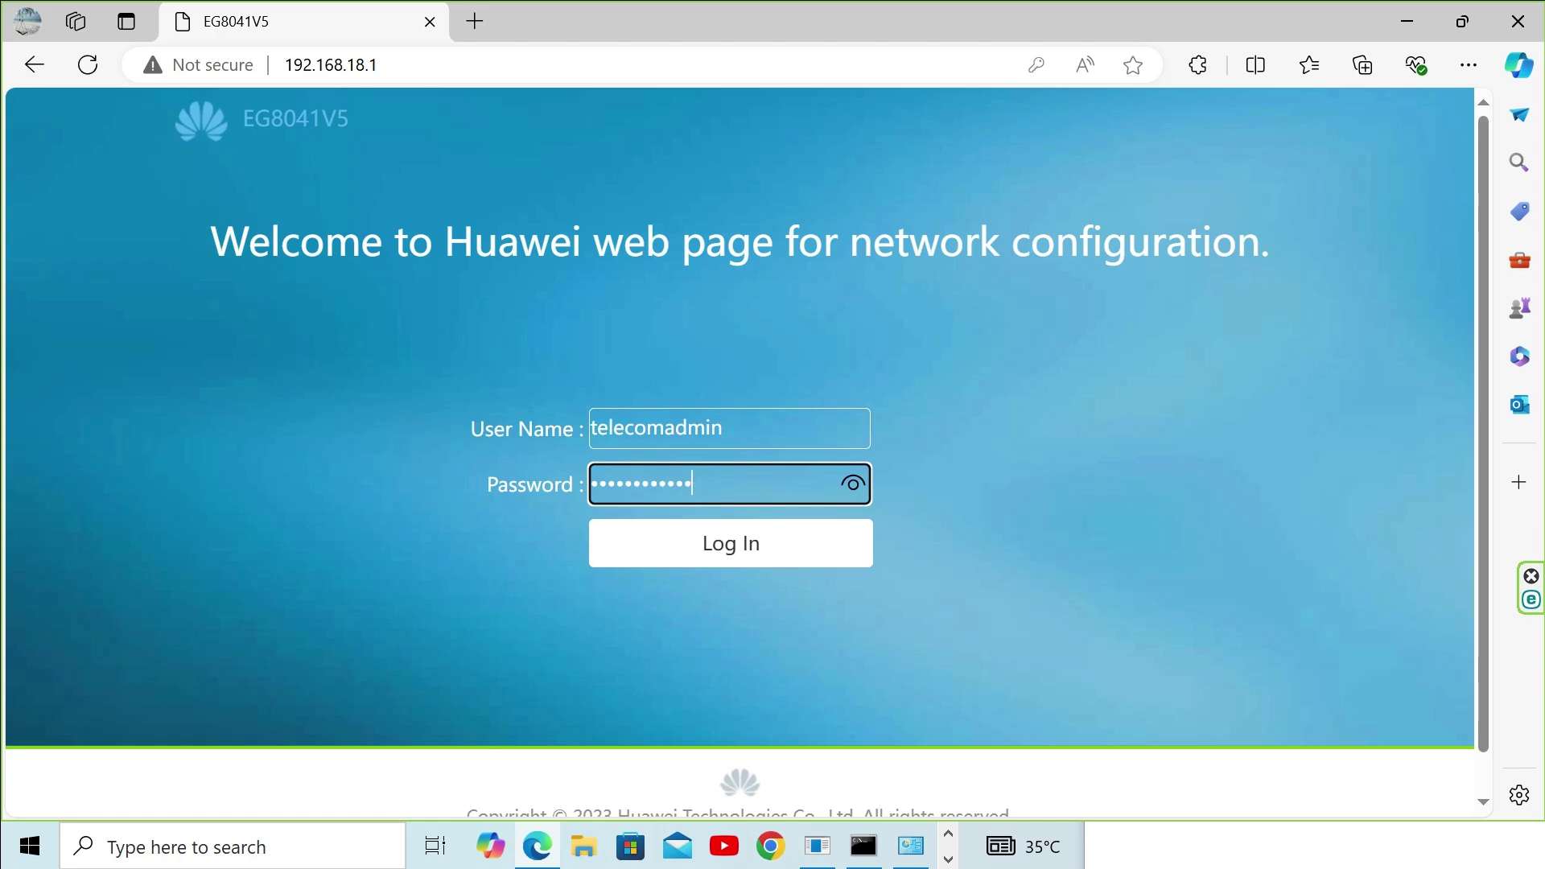
pyautogui.press('Return')
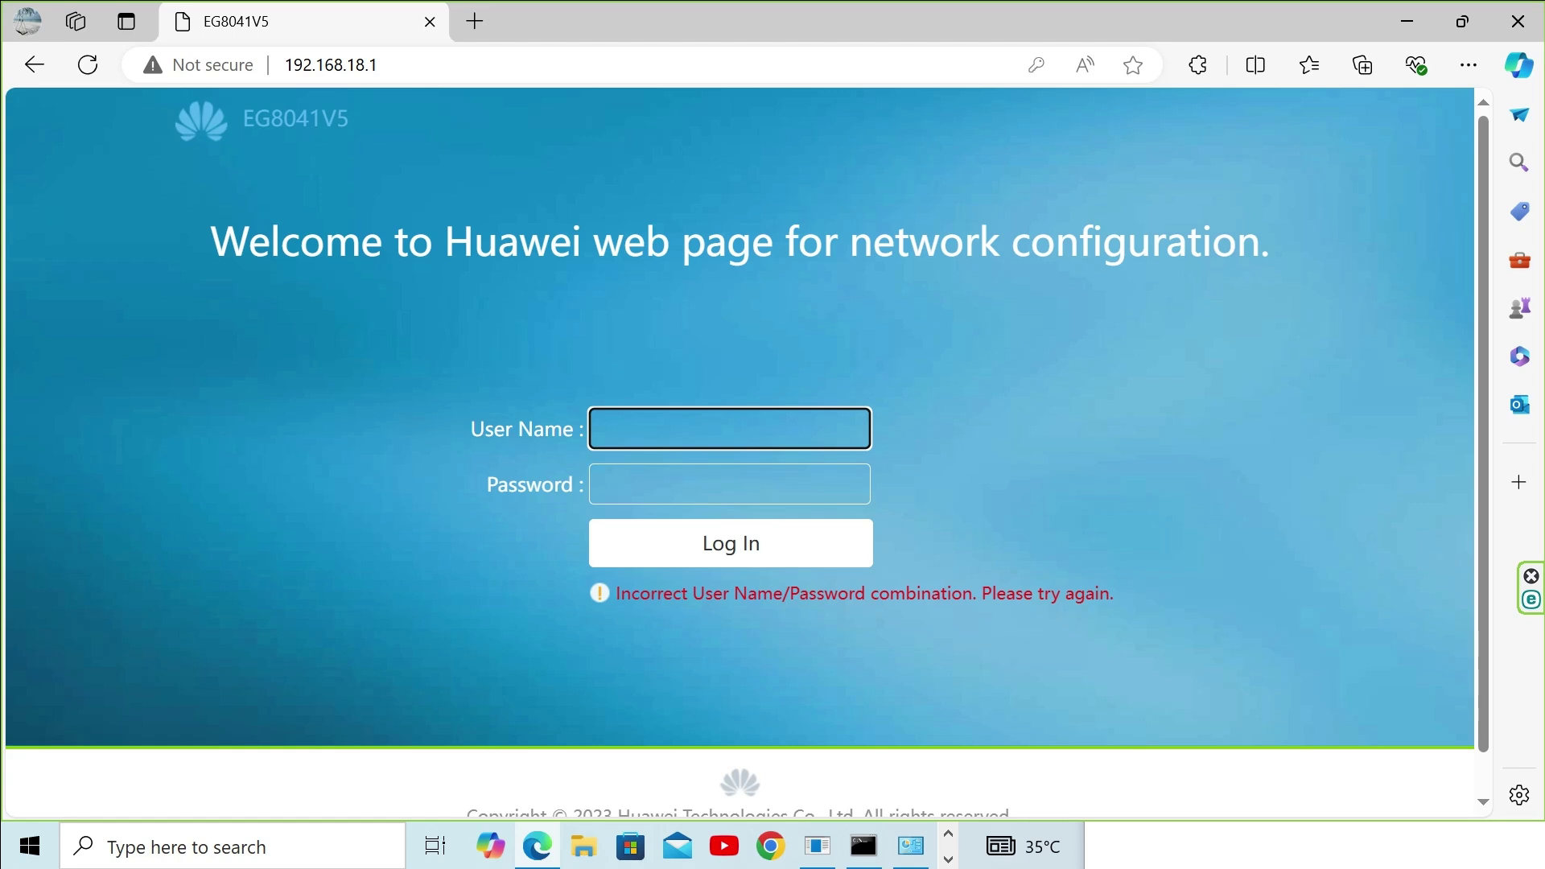
# Step: Log in with the alternate account's user name and password to reach the Home Page
pyautogui.write('Epa')
pyautogui.write('dmin')
pyautogui.press('Tab')
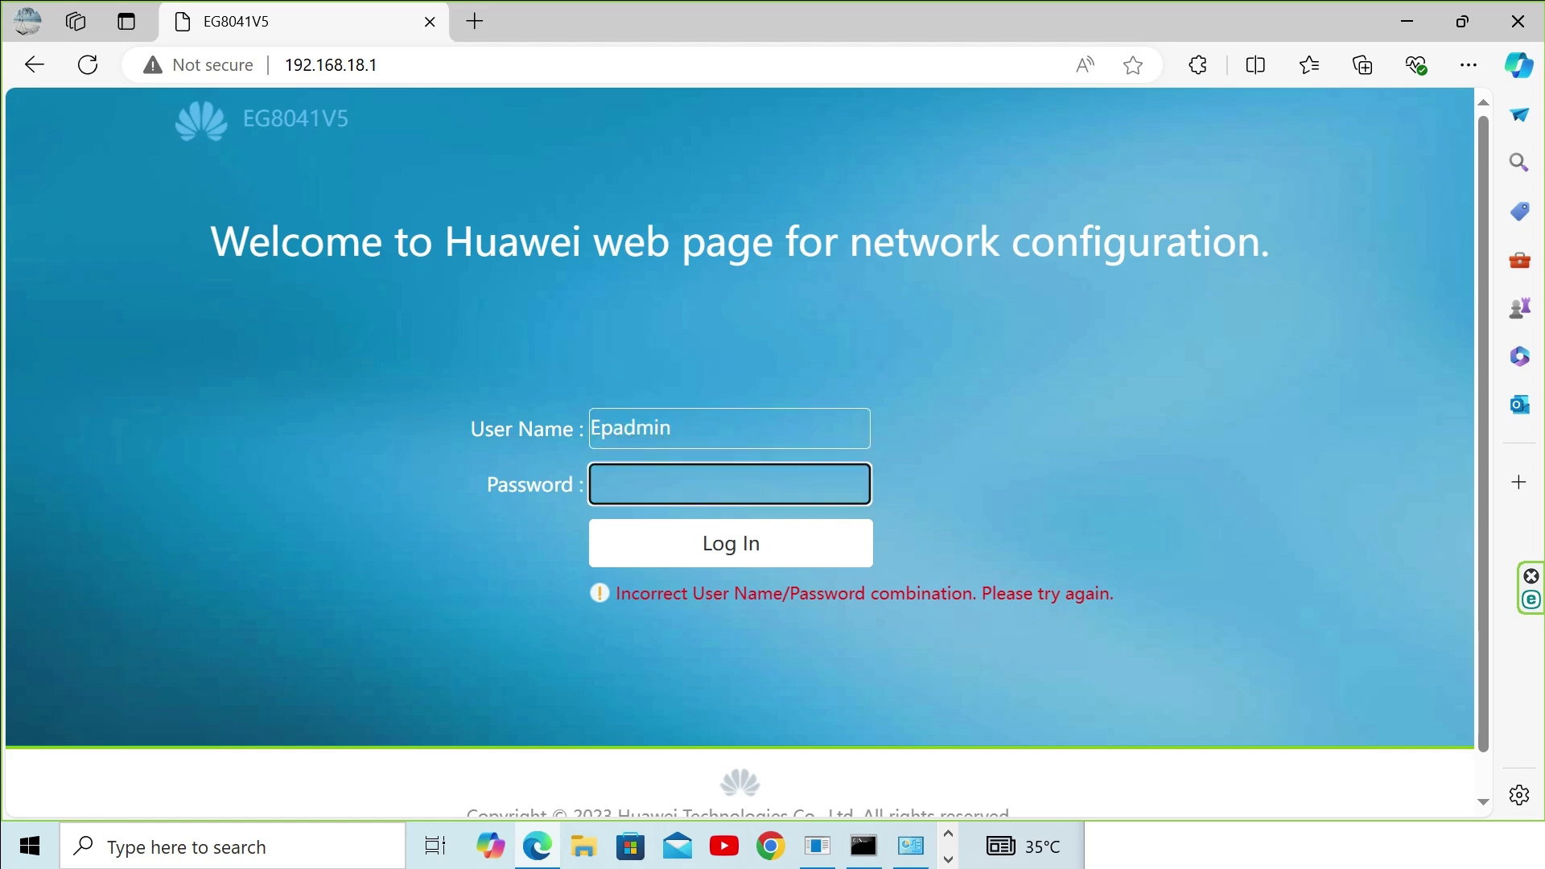
pyautogui.write('••')
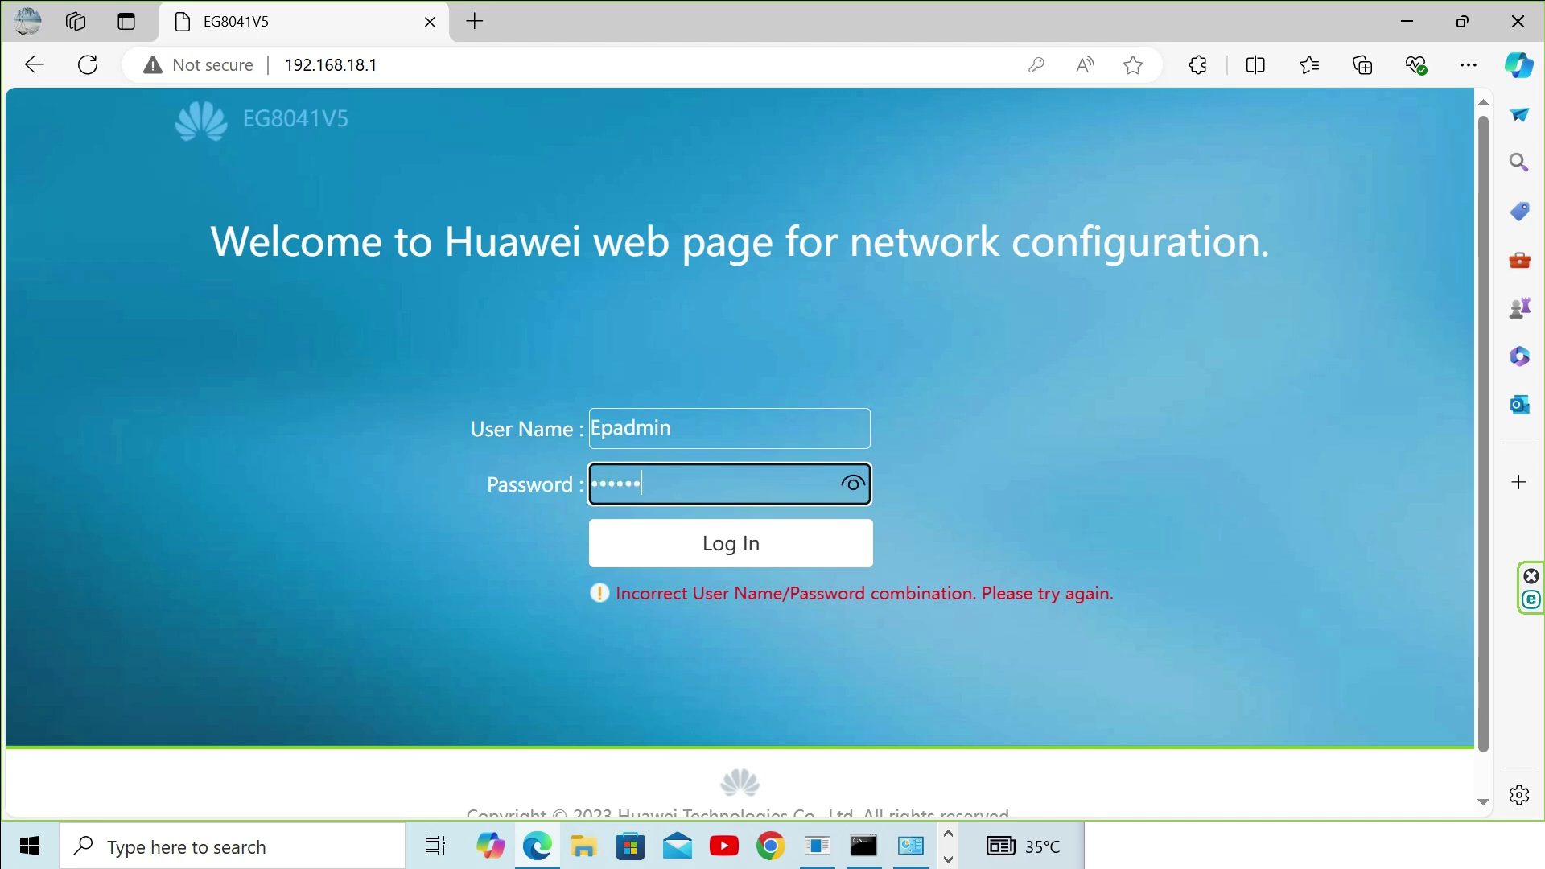
pyautogui.click(732, 541)
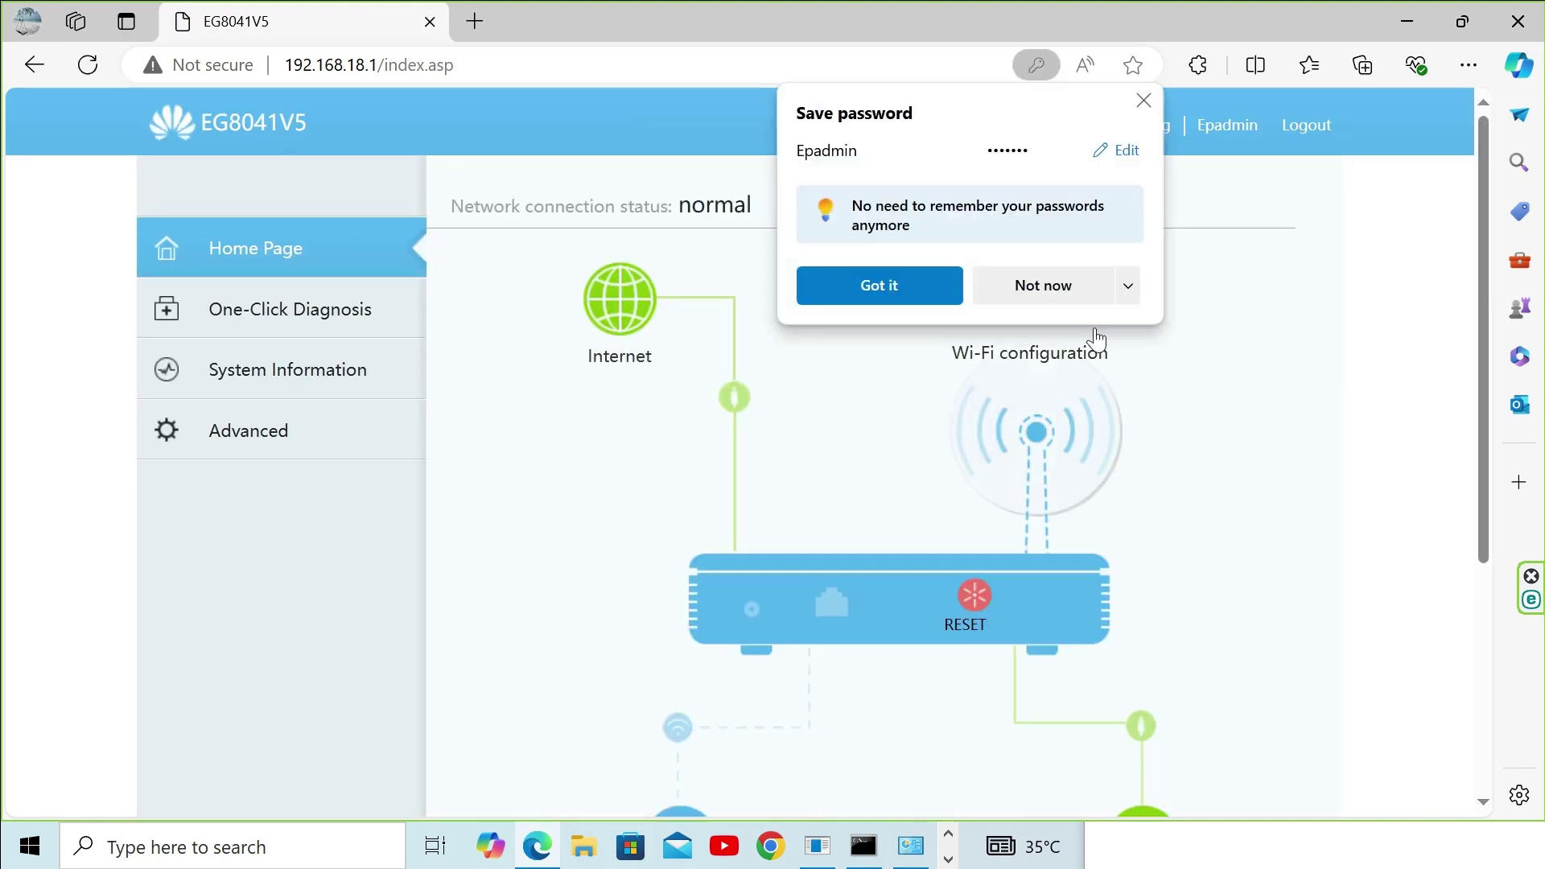
# Step: Decline saving the password and review the Wi-Fi settings page
pyautogui.click(1065, 292)
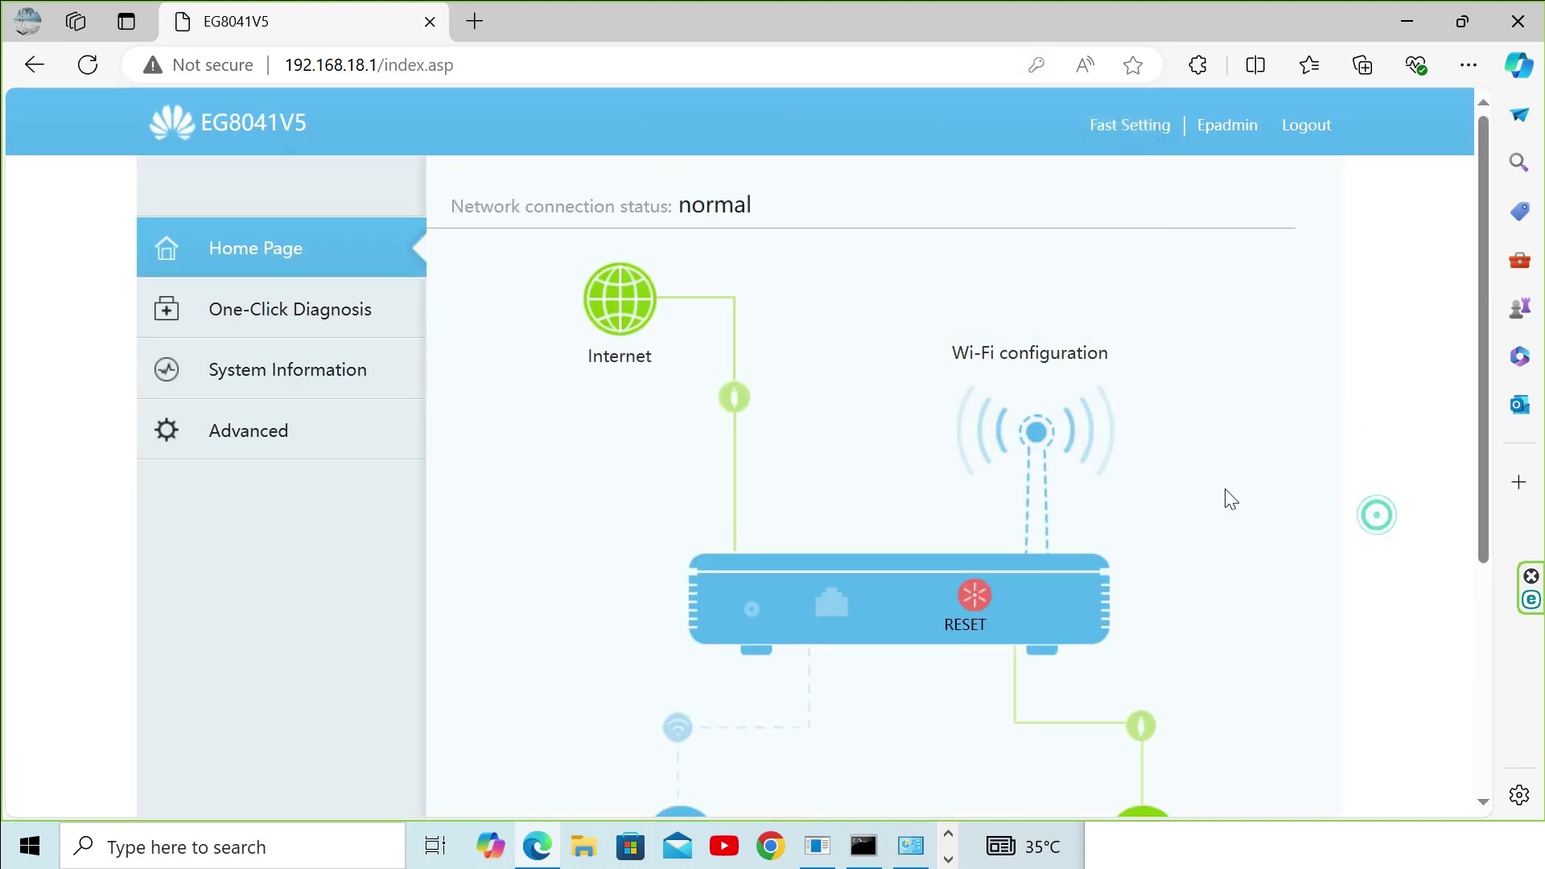
pyautogui.click(1035, 435)
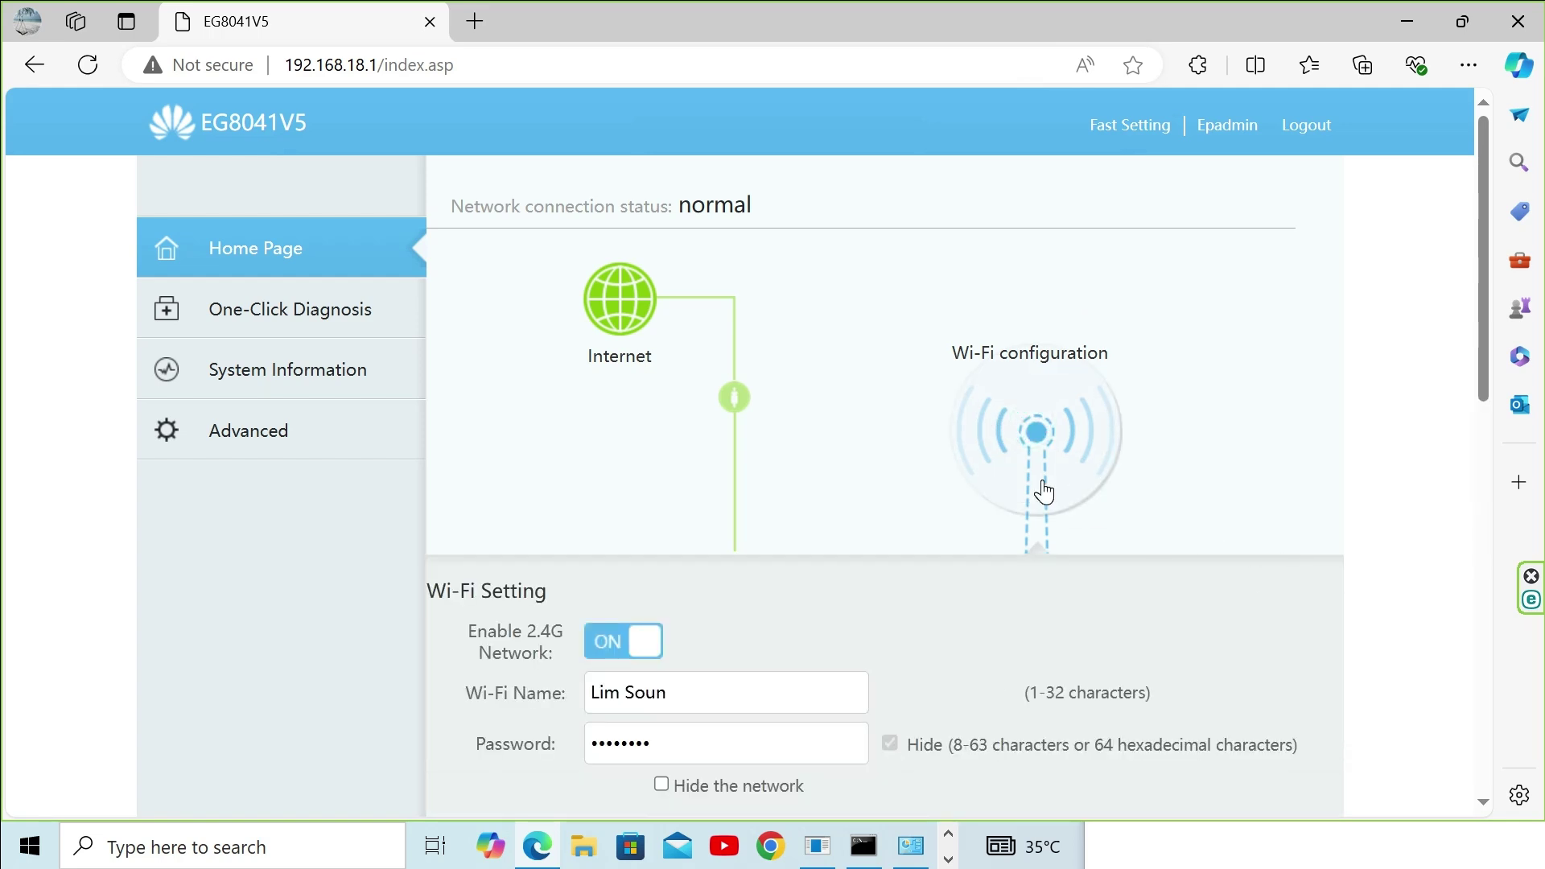
pyautogui.scroll(-3, 1045, 493)
pyautogui.scroll(-3, 1044, 483)
pyautogui.scroll(3, 1044, 483)
pyautogui.scroll(-3, 1043, 482)
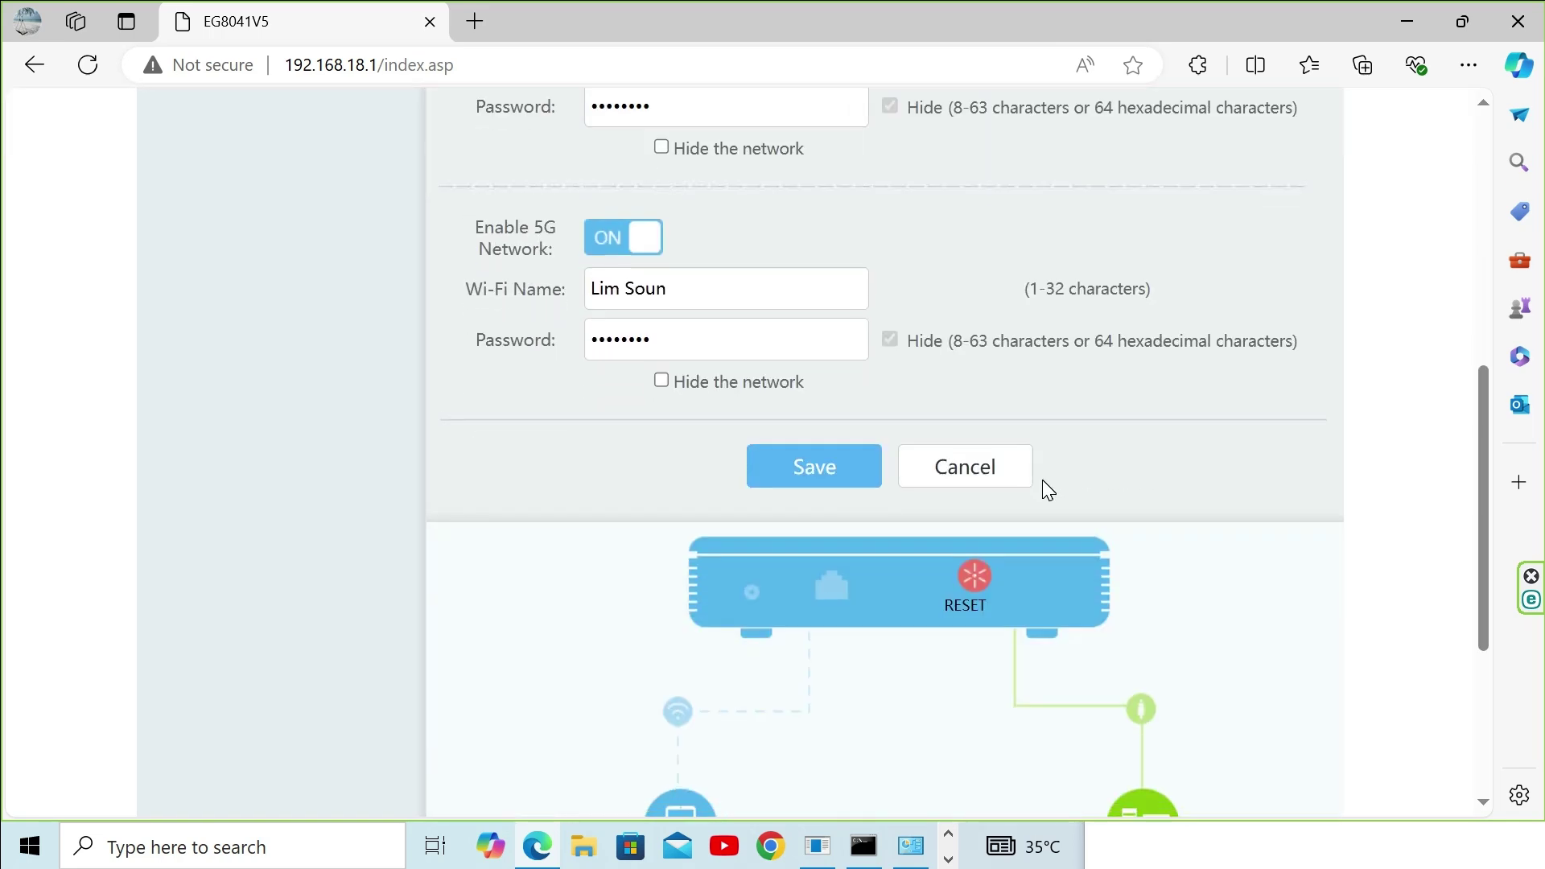
pyautogui.scroll(-5, 1044, 482)
pyautogui.scroll(6, 1044, 482)
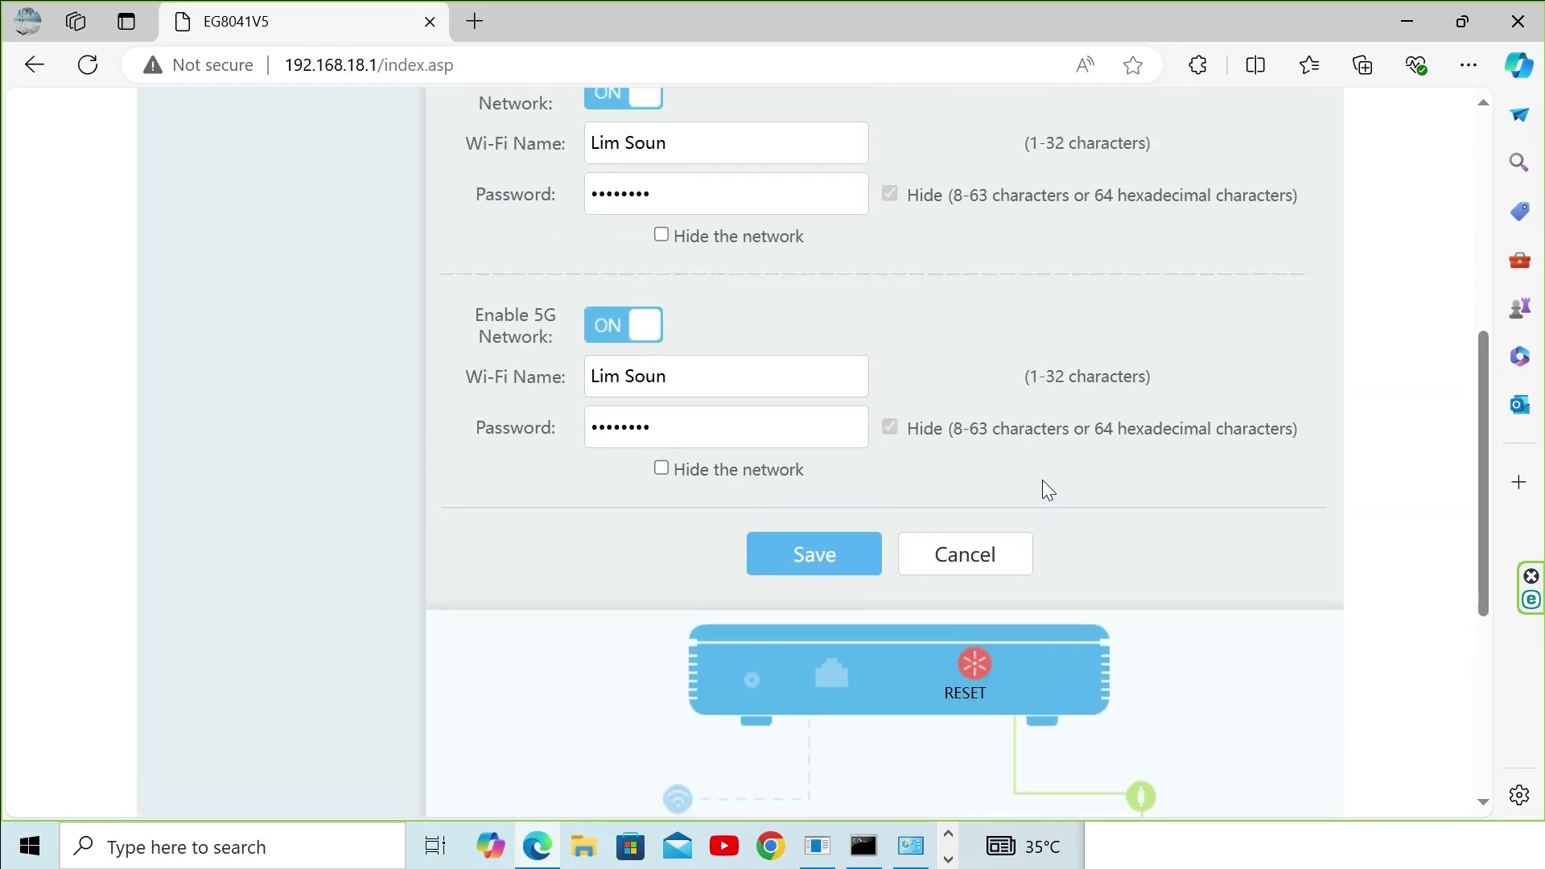
pyautogui.scroll(-3, 1043, 483)
pyautogui.scroll(-2, 1045, 489)
pyautogui.scroll(8, 1045, 489)
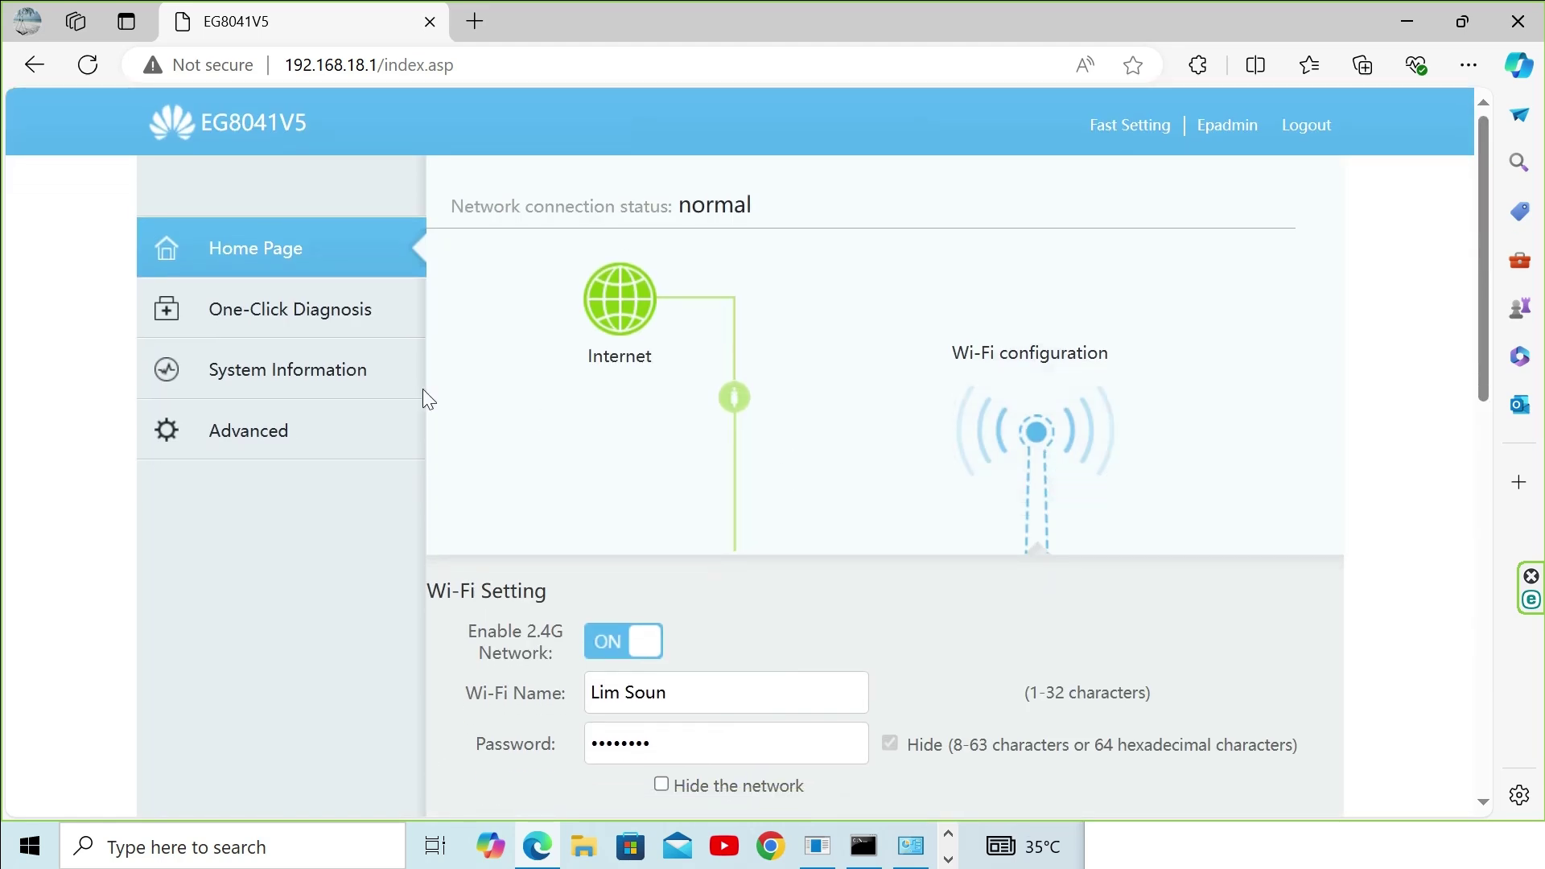
pyautogui.click(314, 370)
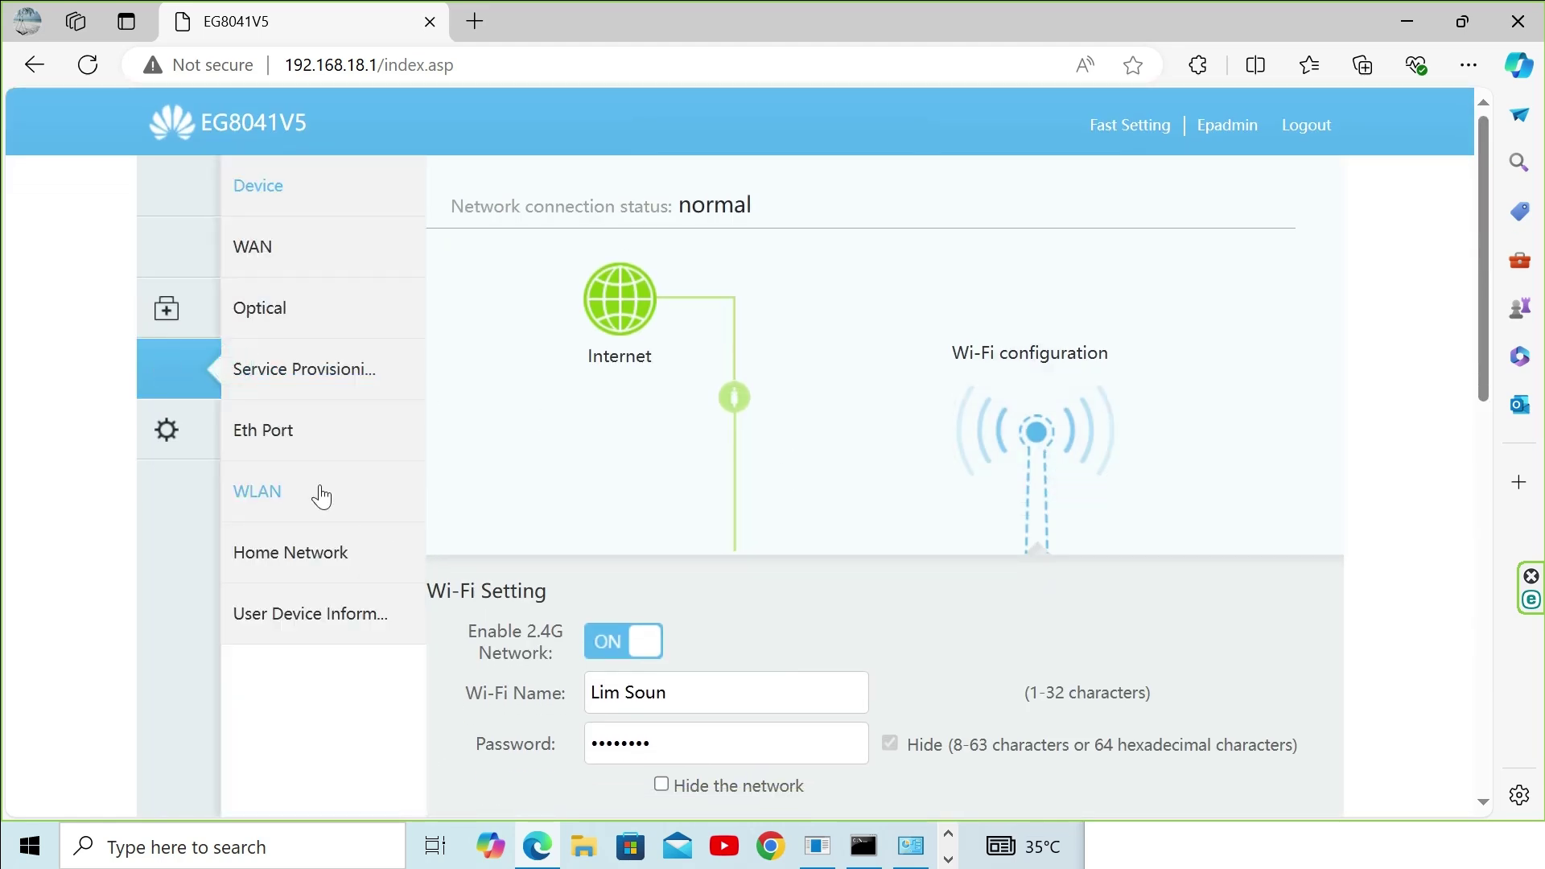
pyautogui.click(265, 259)
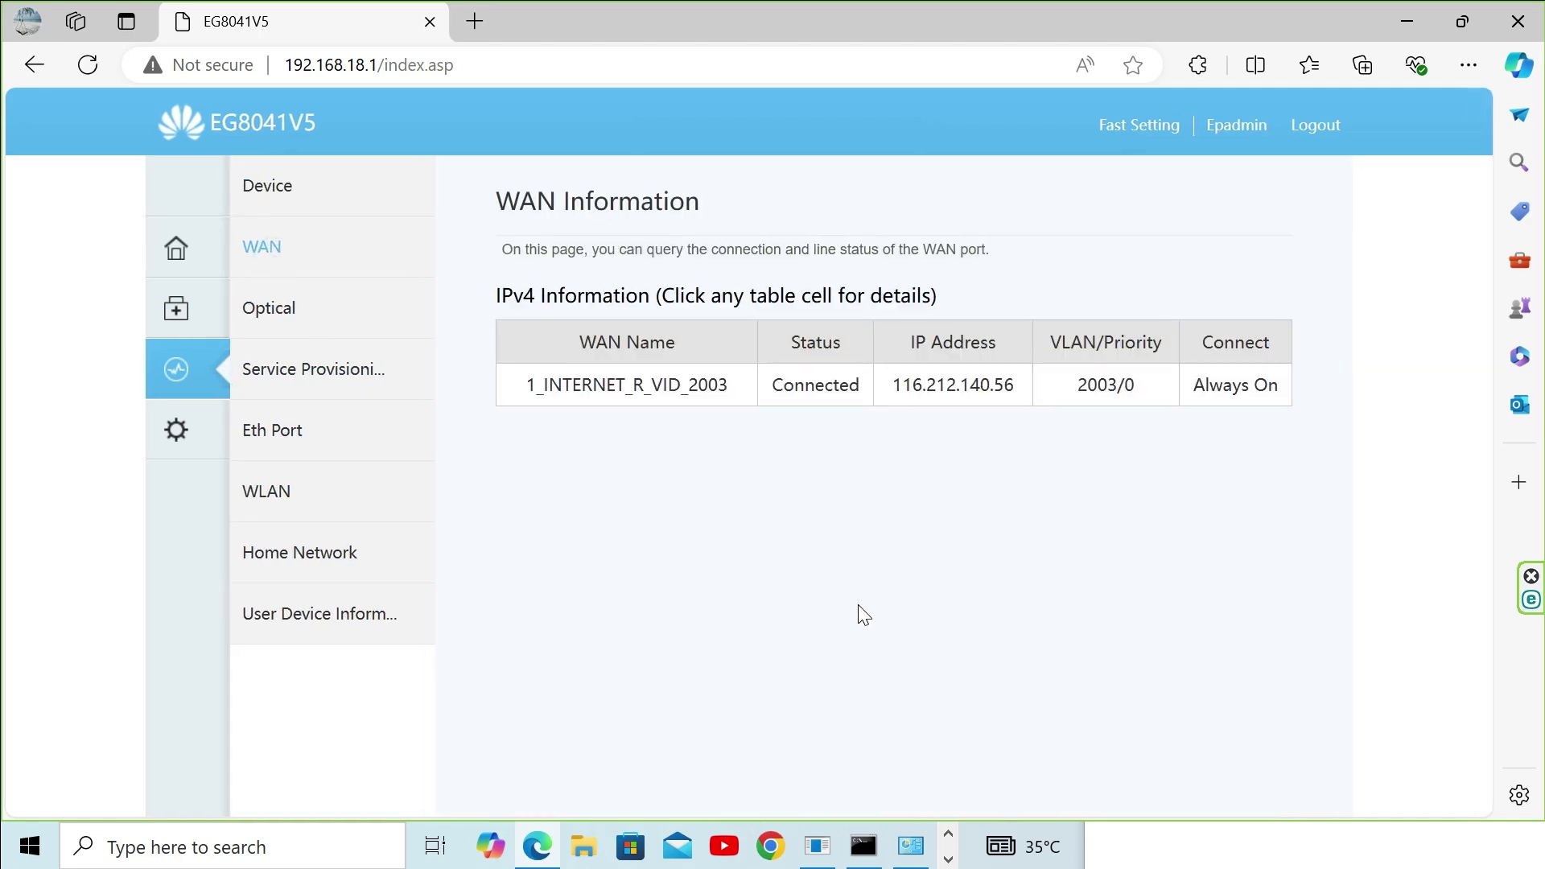
pyautogui.scroll(-1, 871, 620)
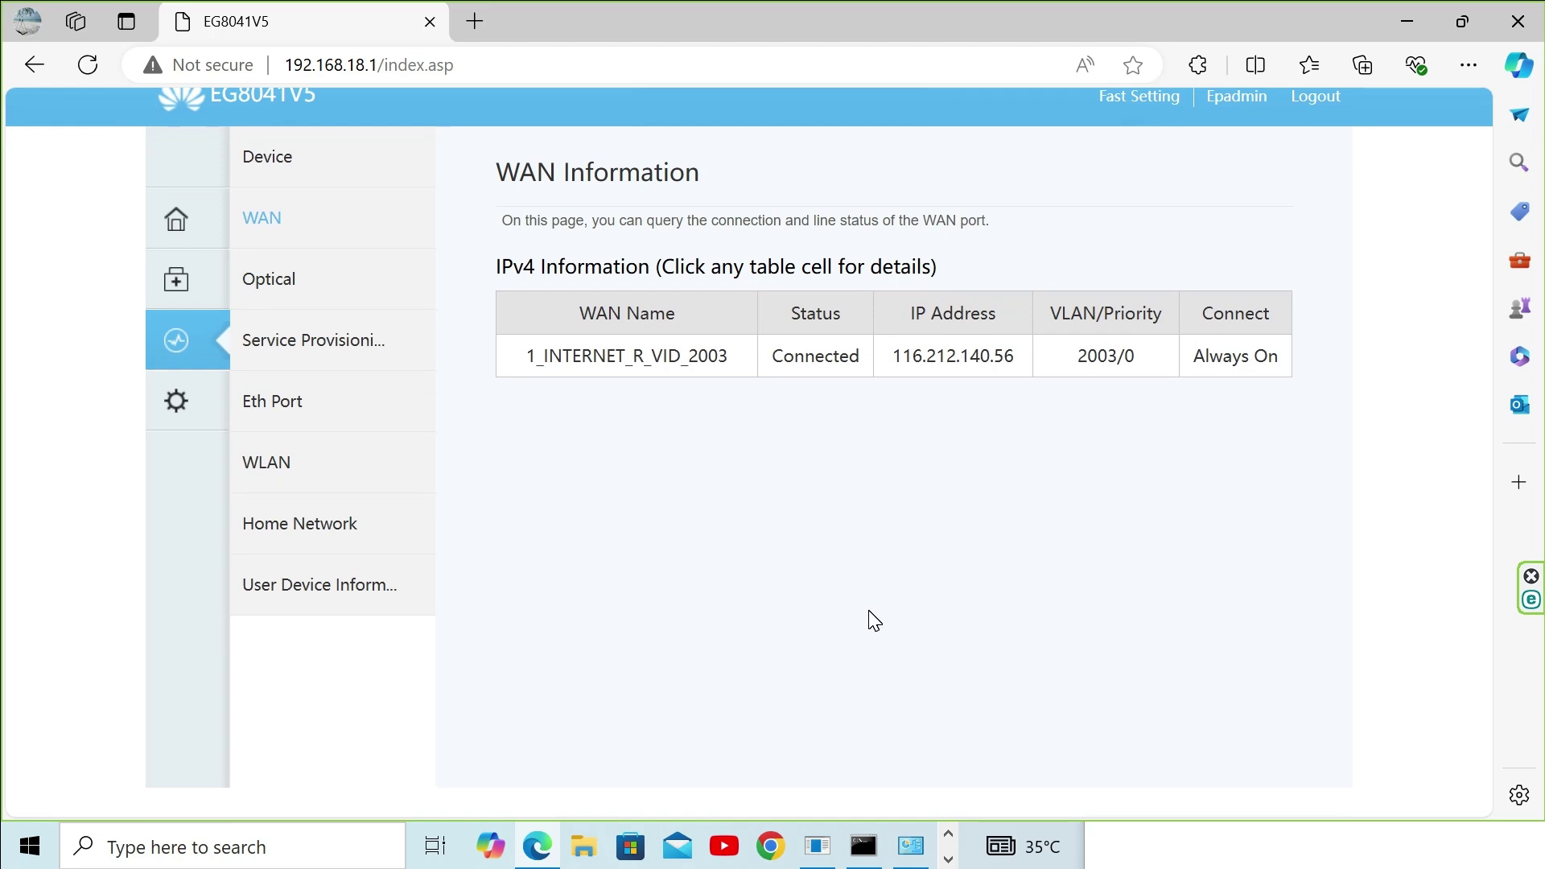
pyautogui.scroll(1, 874, 620)
pyautogui.moveTo(892, 385); pyautogui.dragTo(1020, 393)
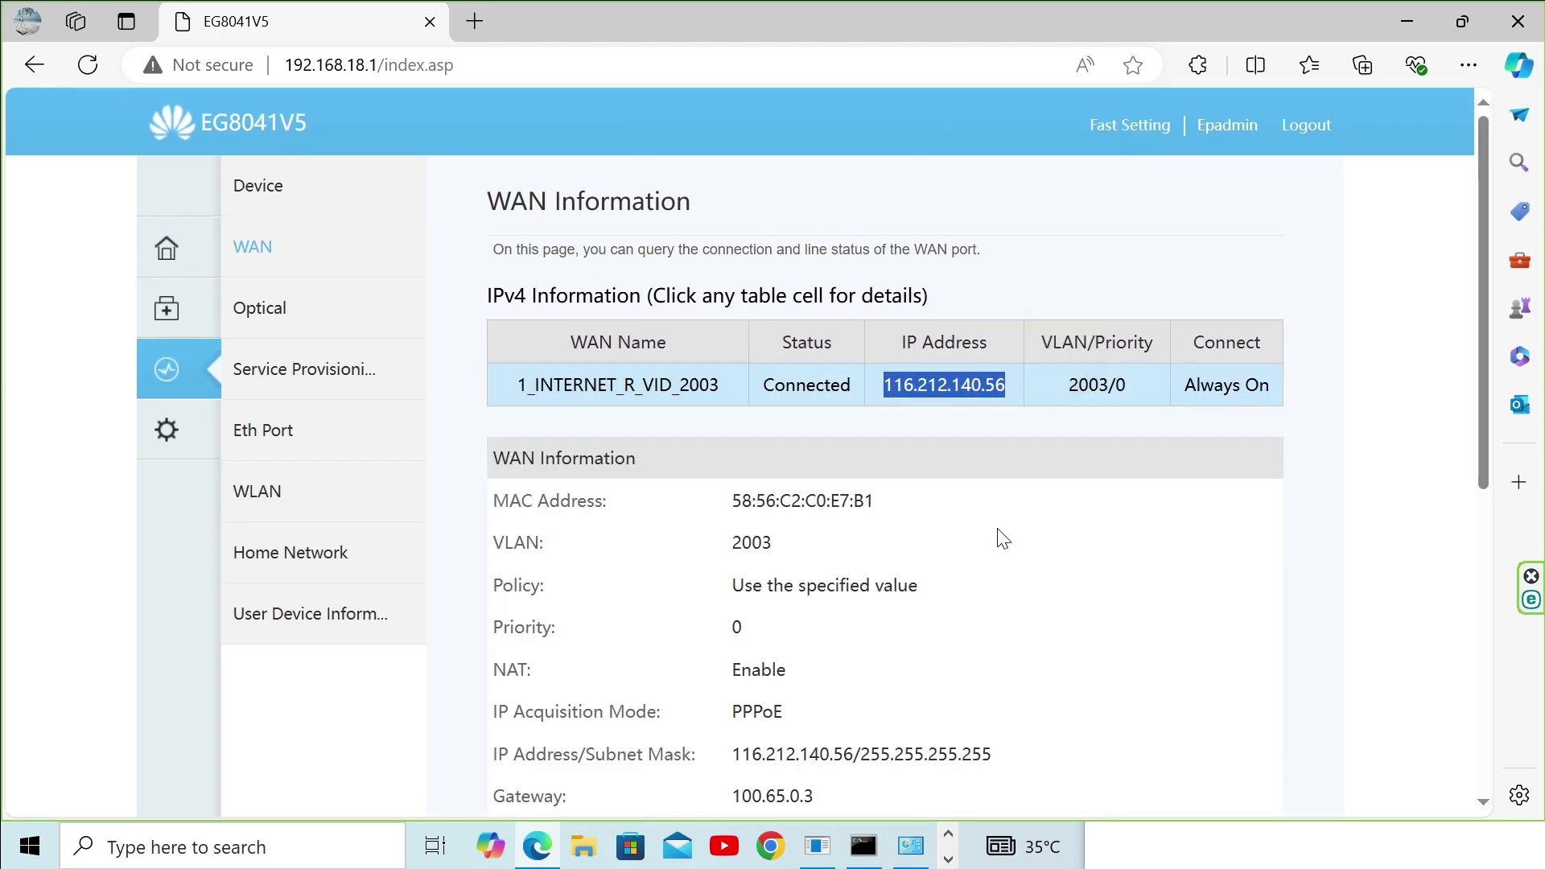
pyautogui.click(1022, 847)
pyautogui.click(909, 859)
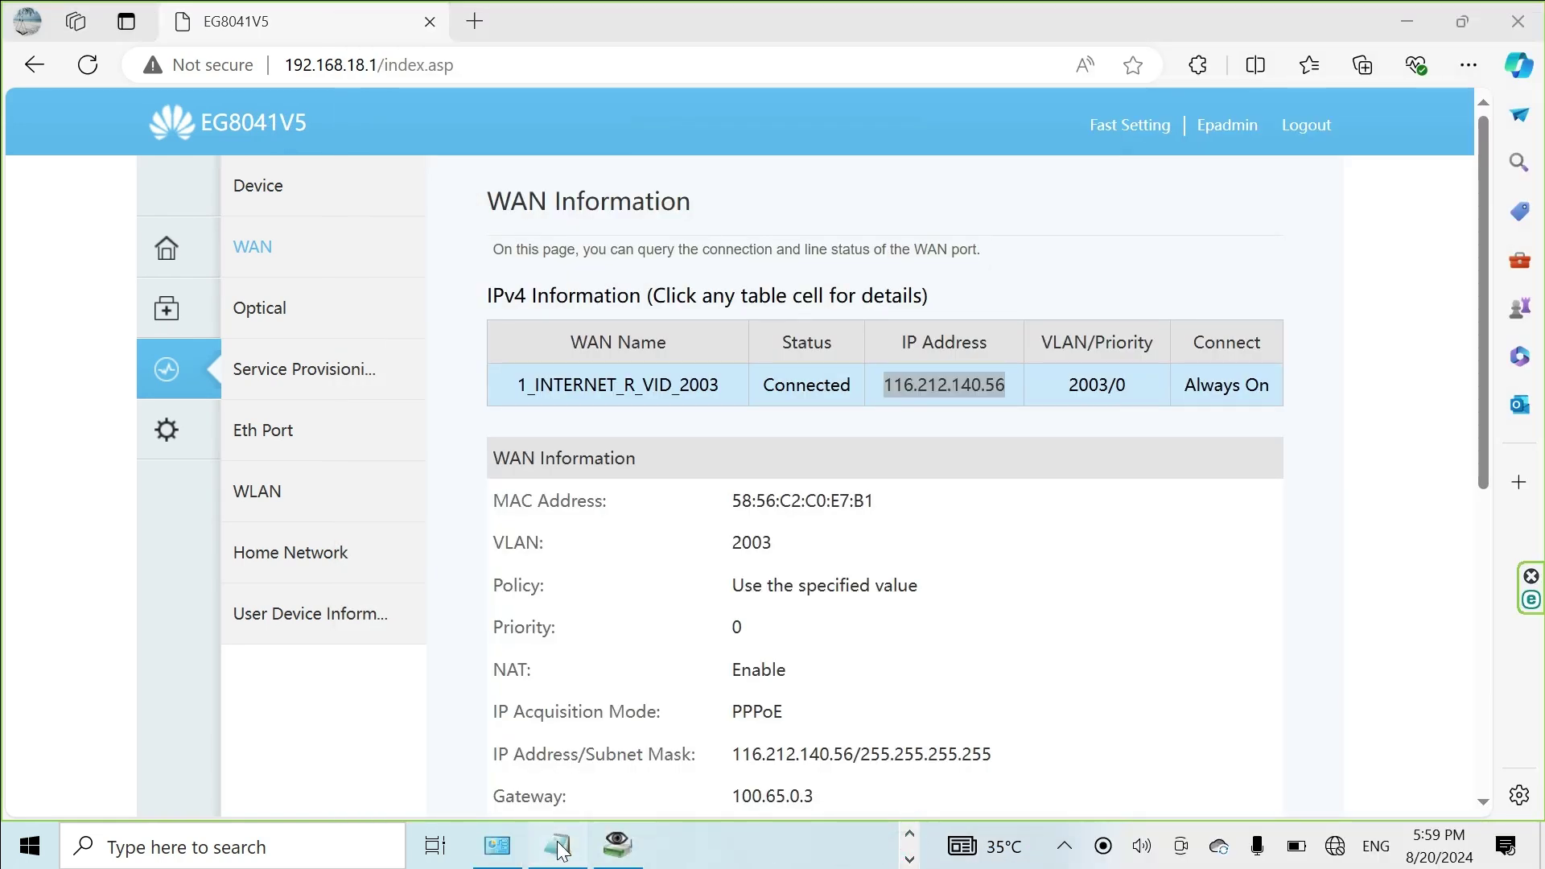
# Step: Paste the WAN IP 116.212.140.56 on a new line in the Notepad note
pyautogui.click(557, 845)
pyautogui.press('Return')
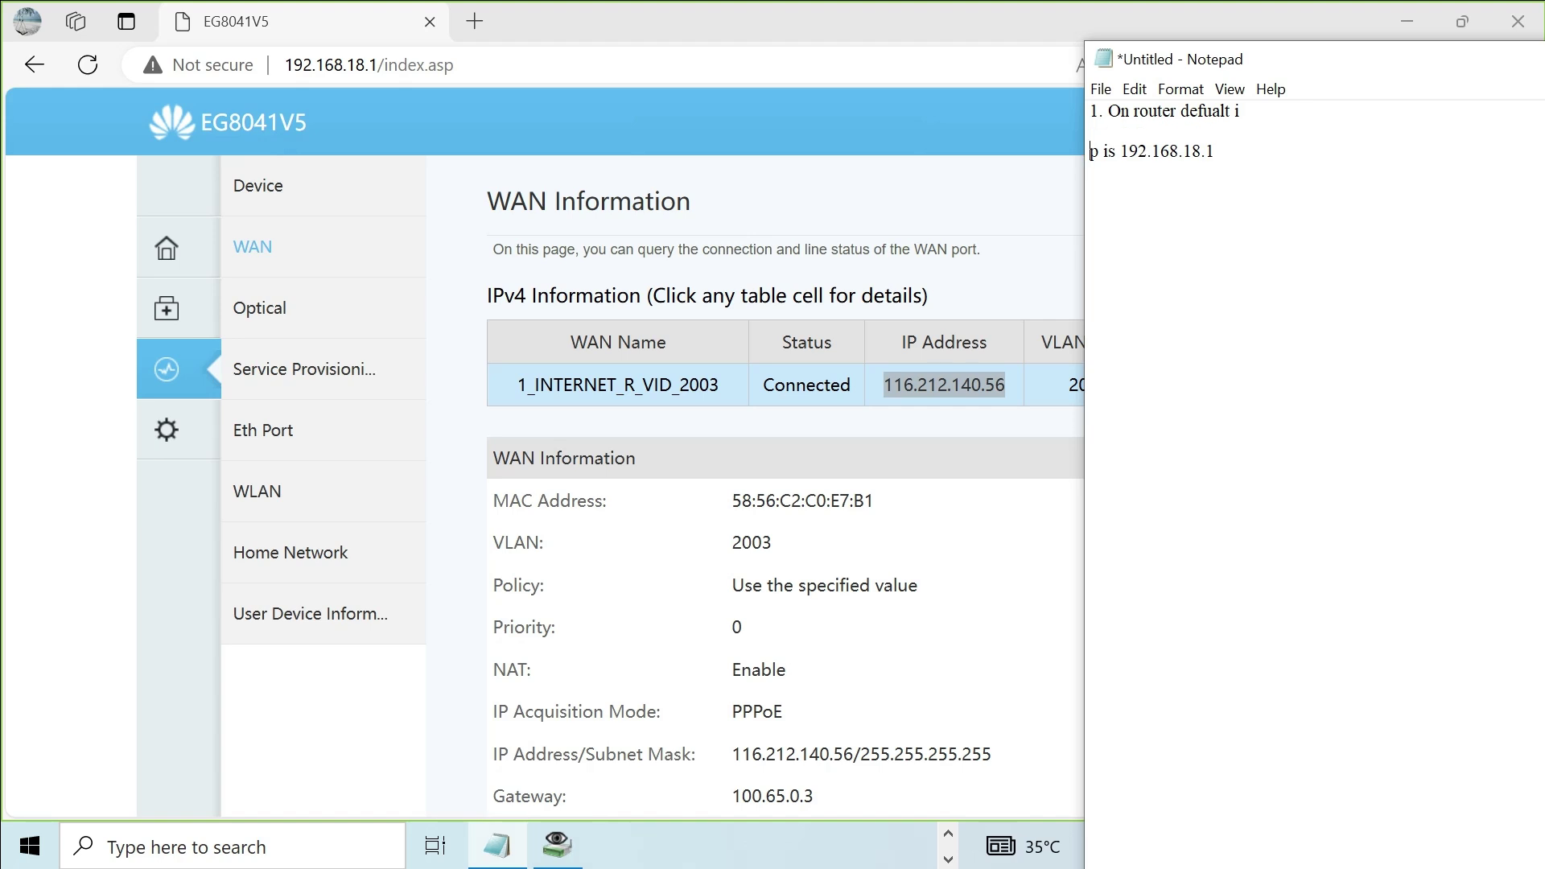
pyautogui.press('BackSpace')
pyautogui.press('BackSpace')
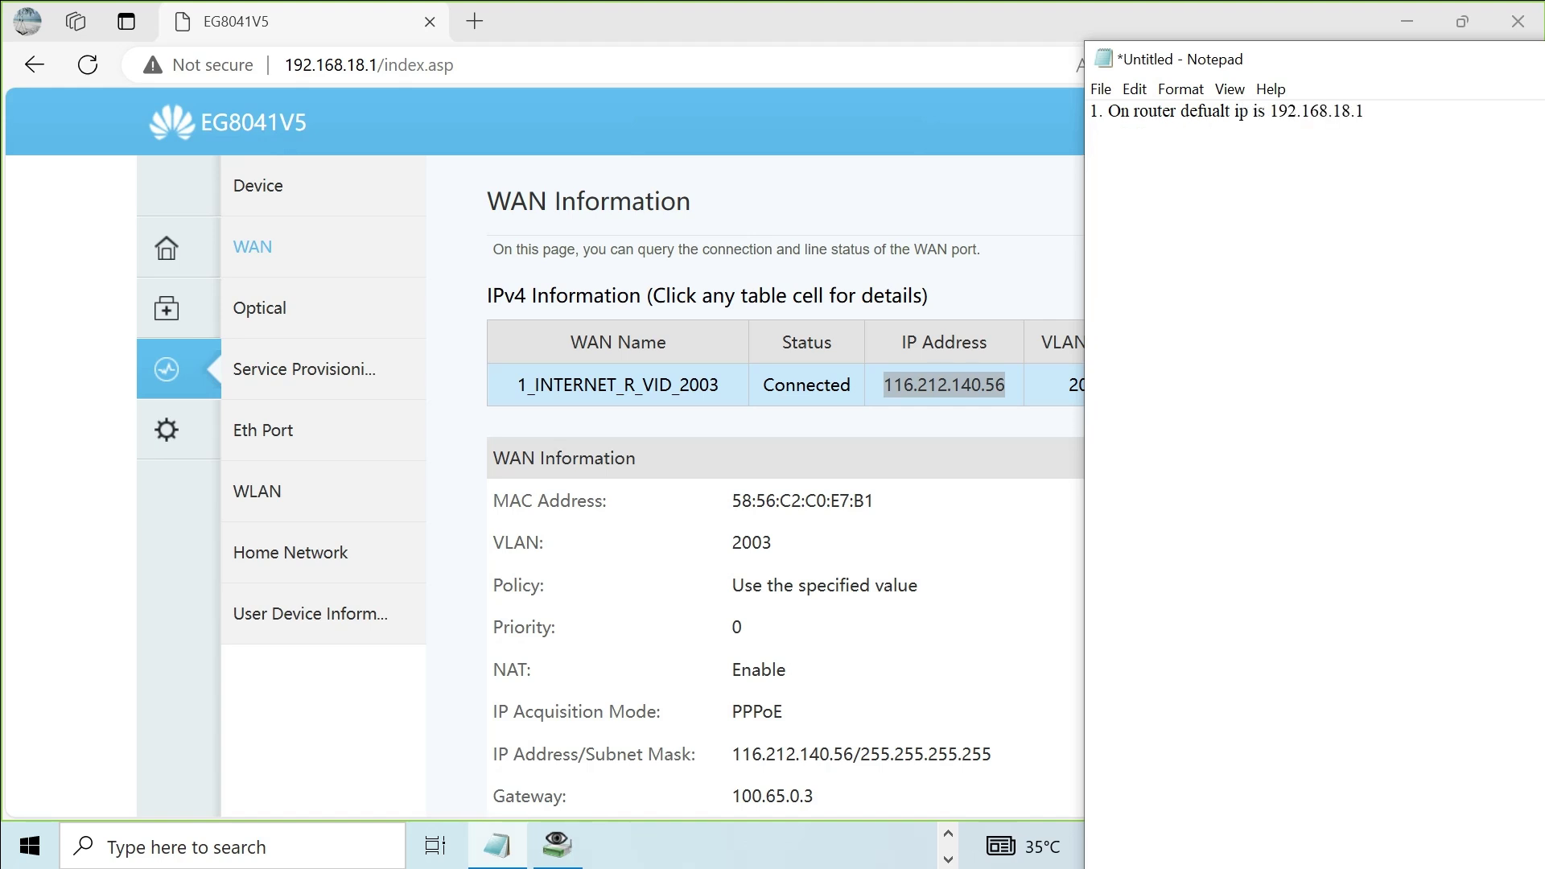
pyautogui.click(1430, 133)
pyautogui.write('116.212.140.56')
pyautogui.click(683, 49)
# Step: Check the Ethernet port, WAN, optical module and service provisioning status pages
pyautogui.click(108, 617)
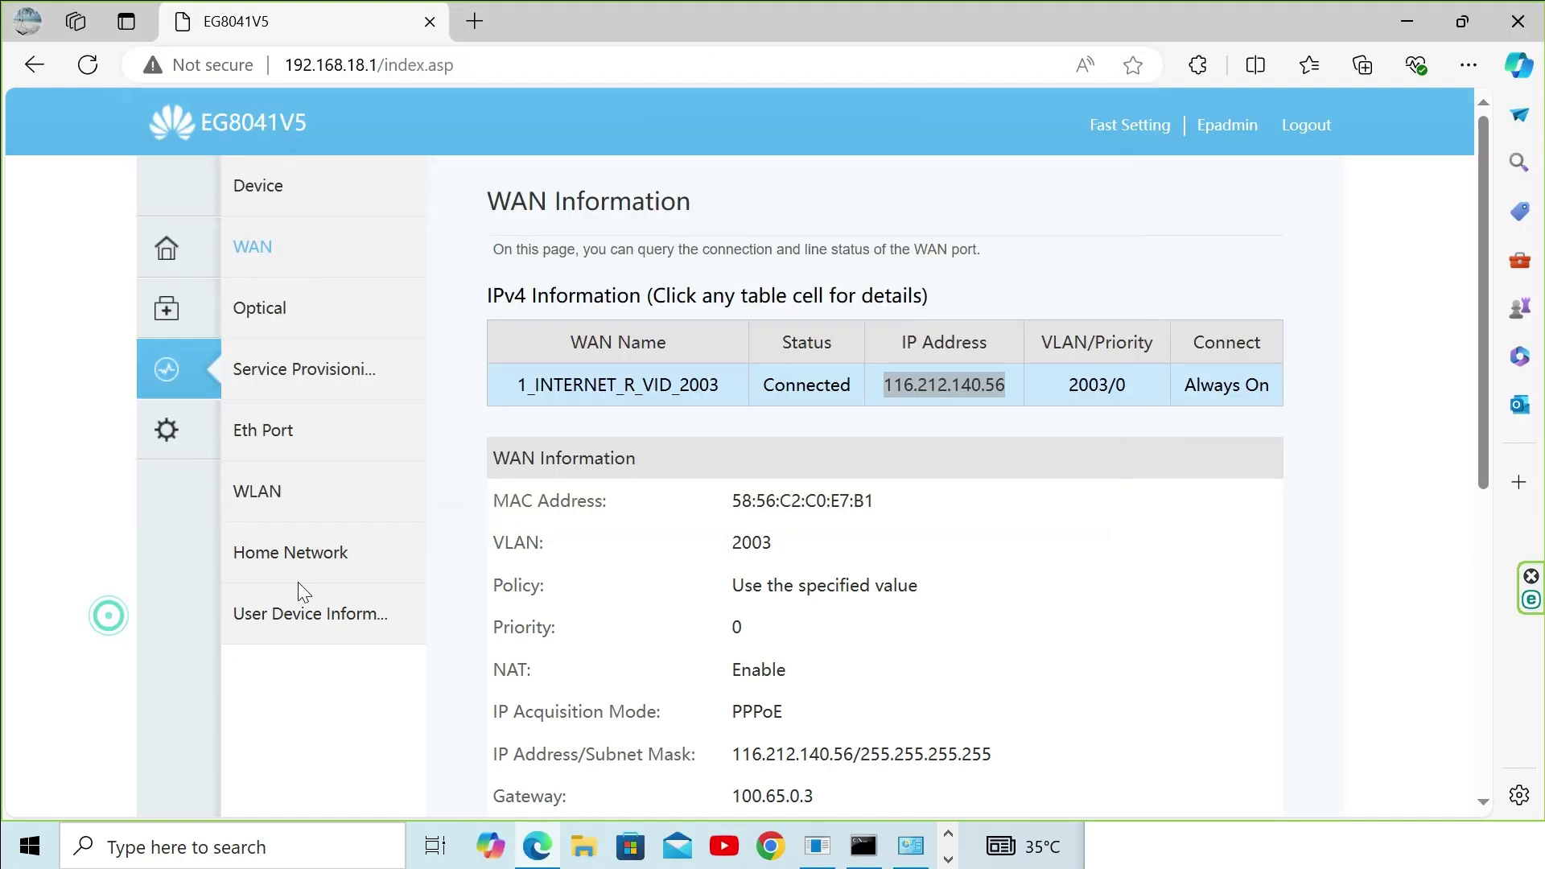
pyautogui.click(271, 434)
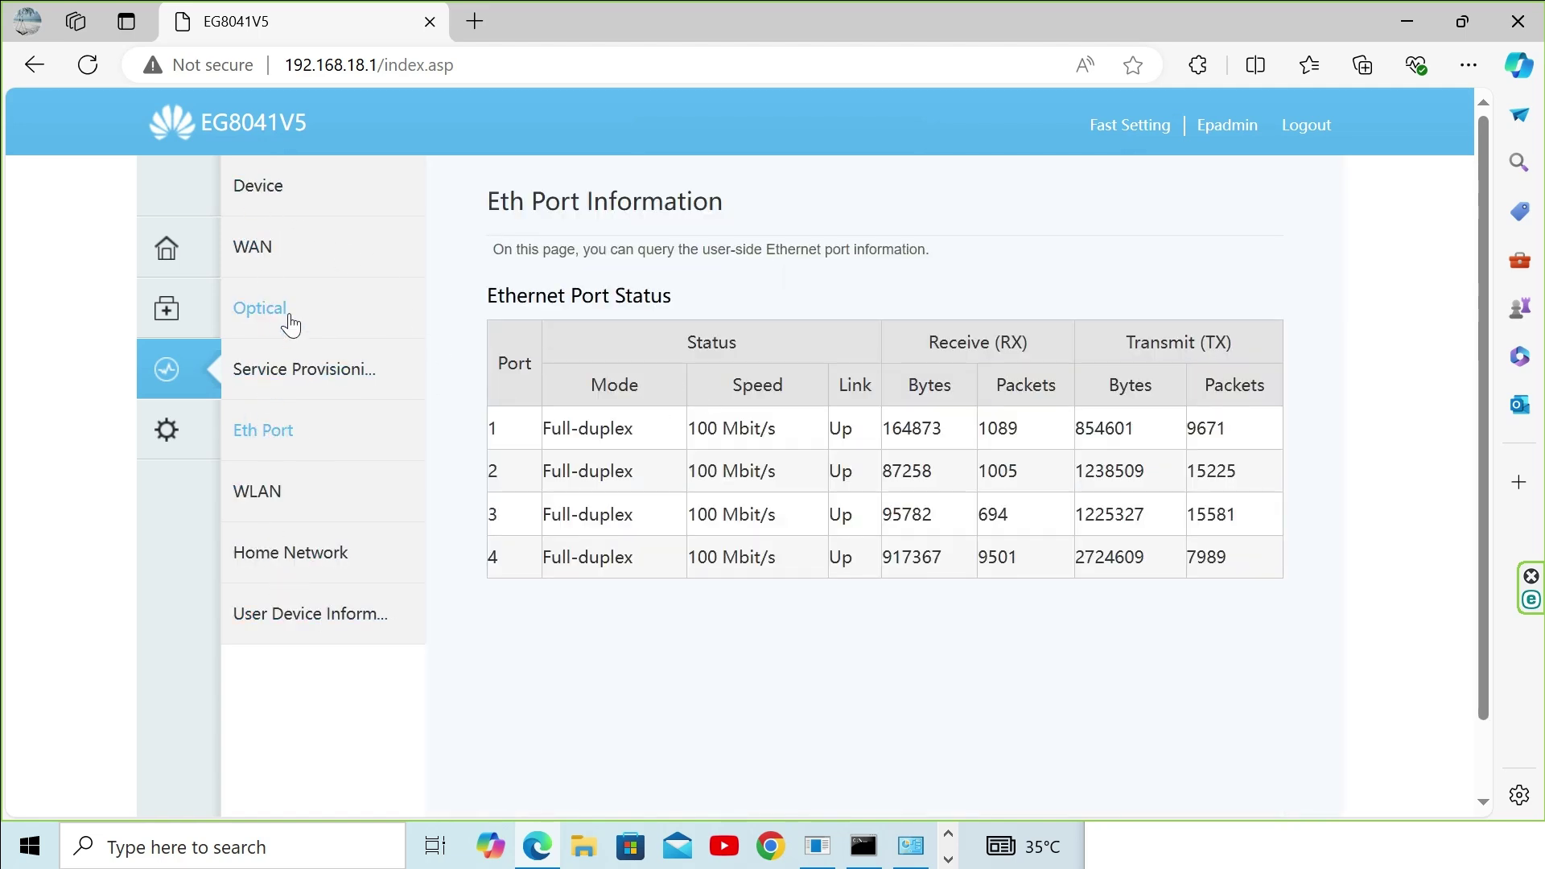
pyautogui.click(264, 254)
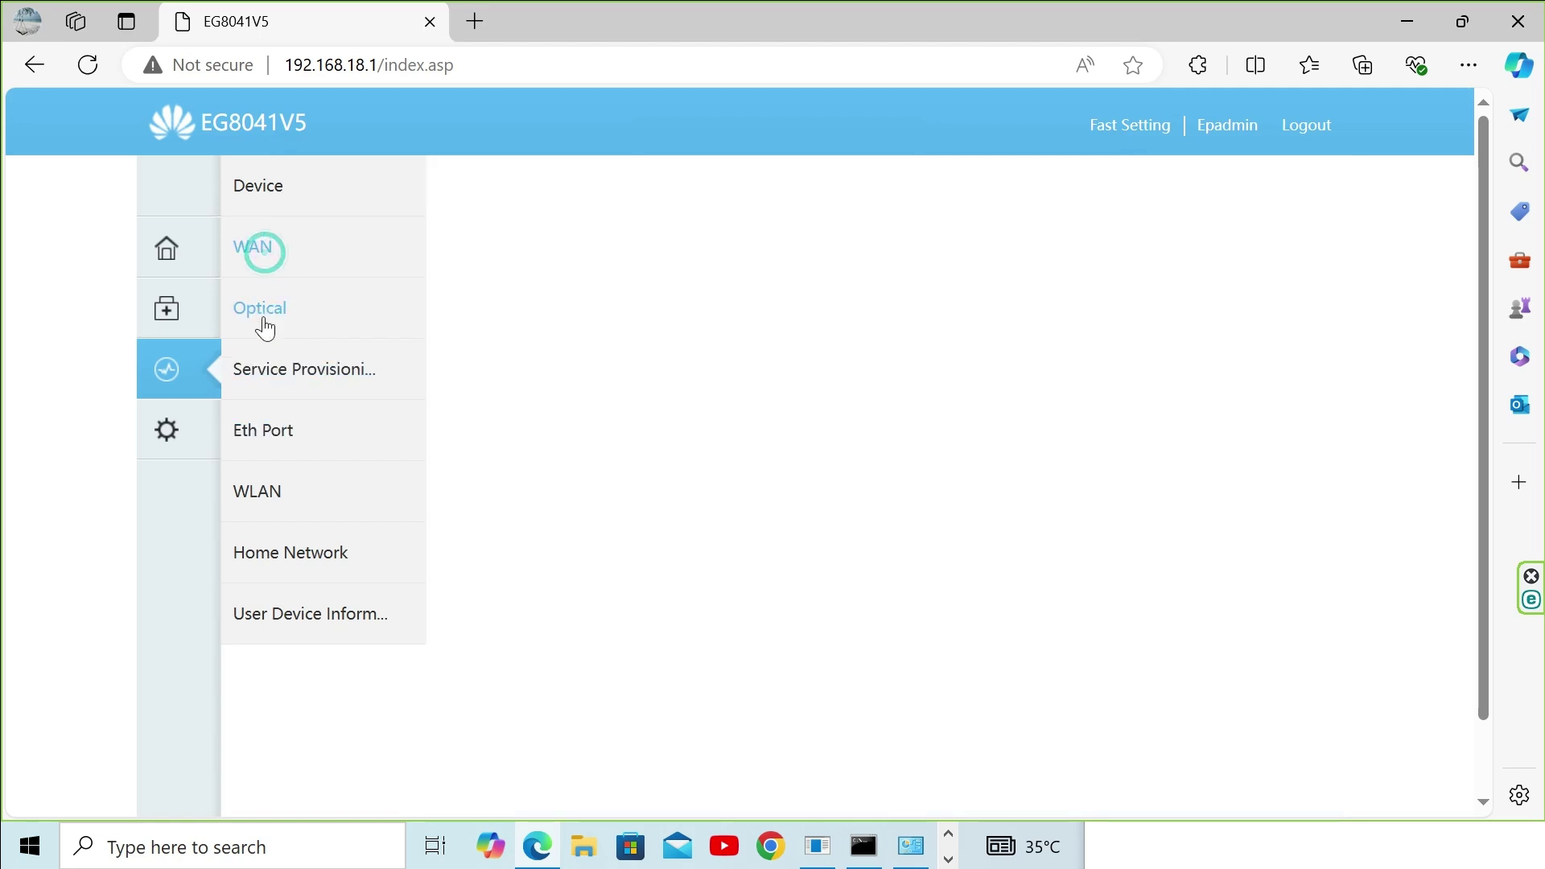
pyautogui.click(263, 313)
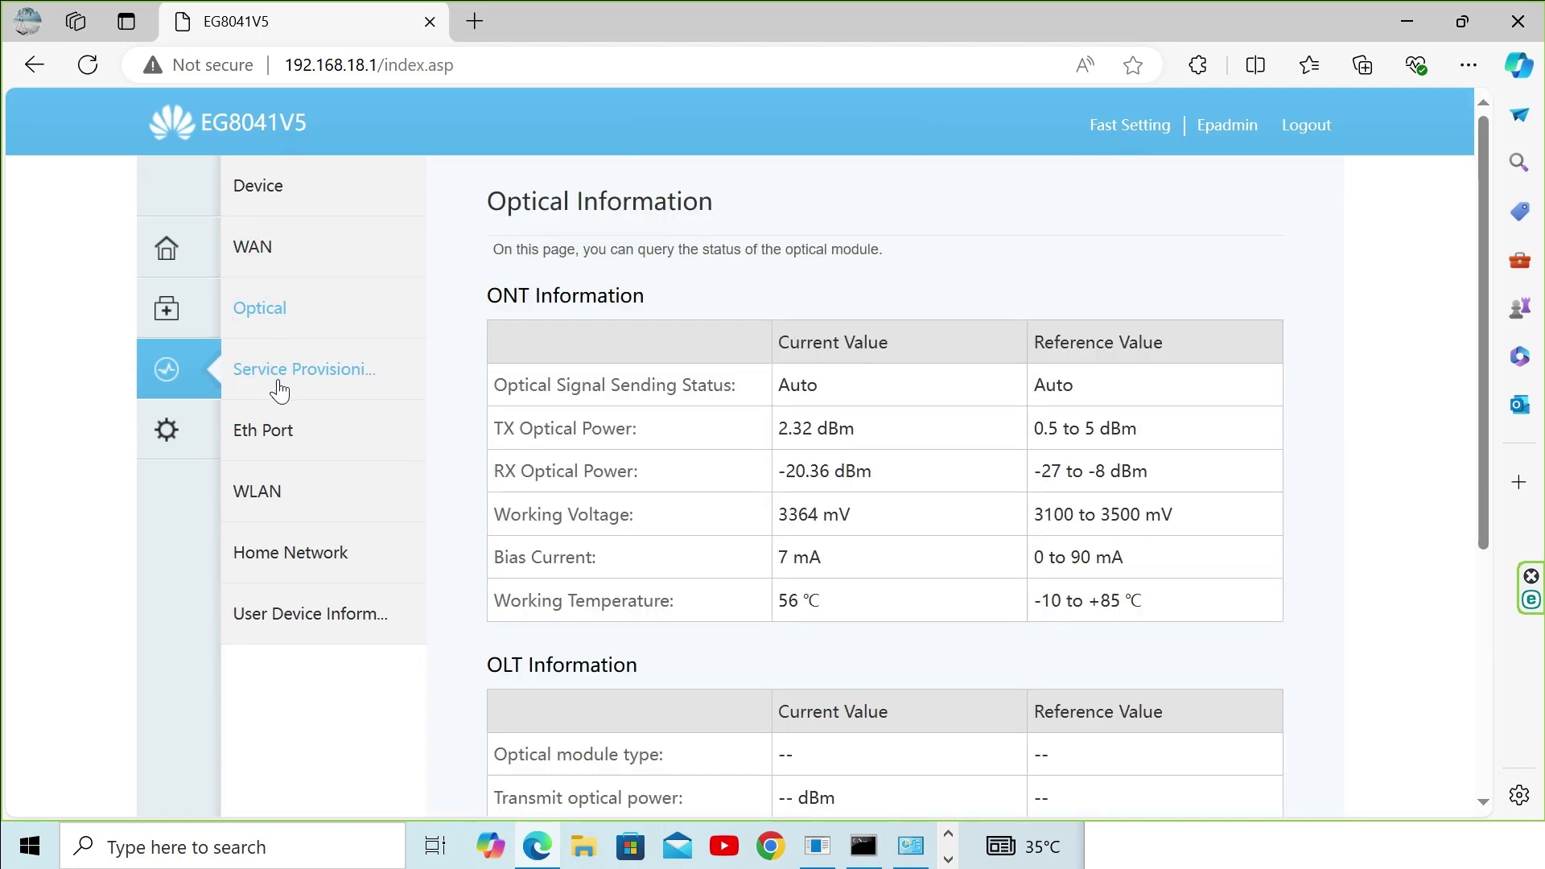
pyautogui.click(280, 383)
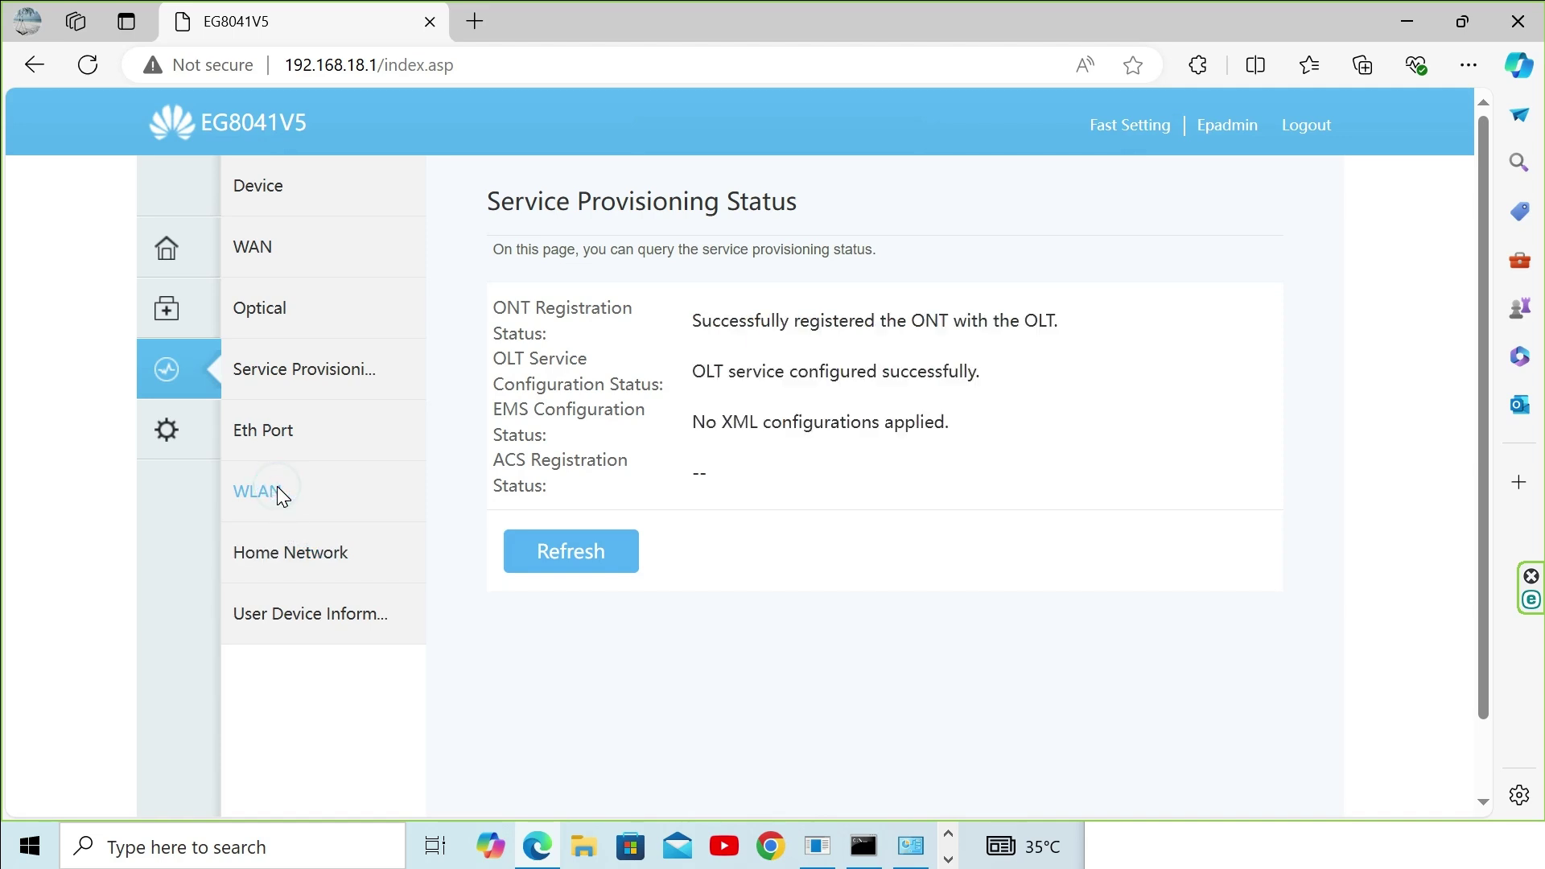
# Step: Refresh the provisioning results, recheck WAN and Ethernet port status, then view WLAN Information
pyautogui.click(567, 560)
pyautogui.scroll(-1, 714, 445)
pyautogui.scroll(2, 718, 451)
pyautogui.scroll(-1, 719, 451)
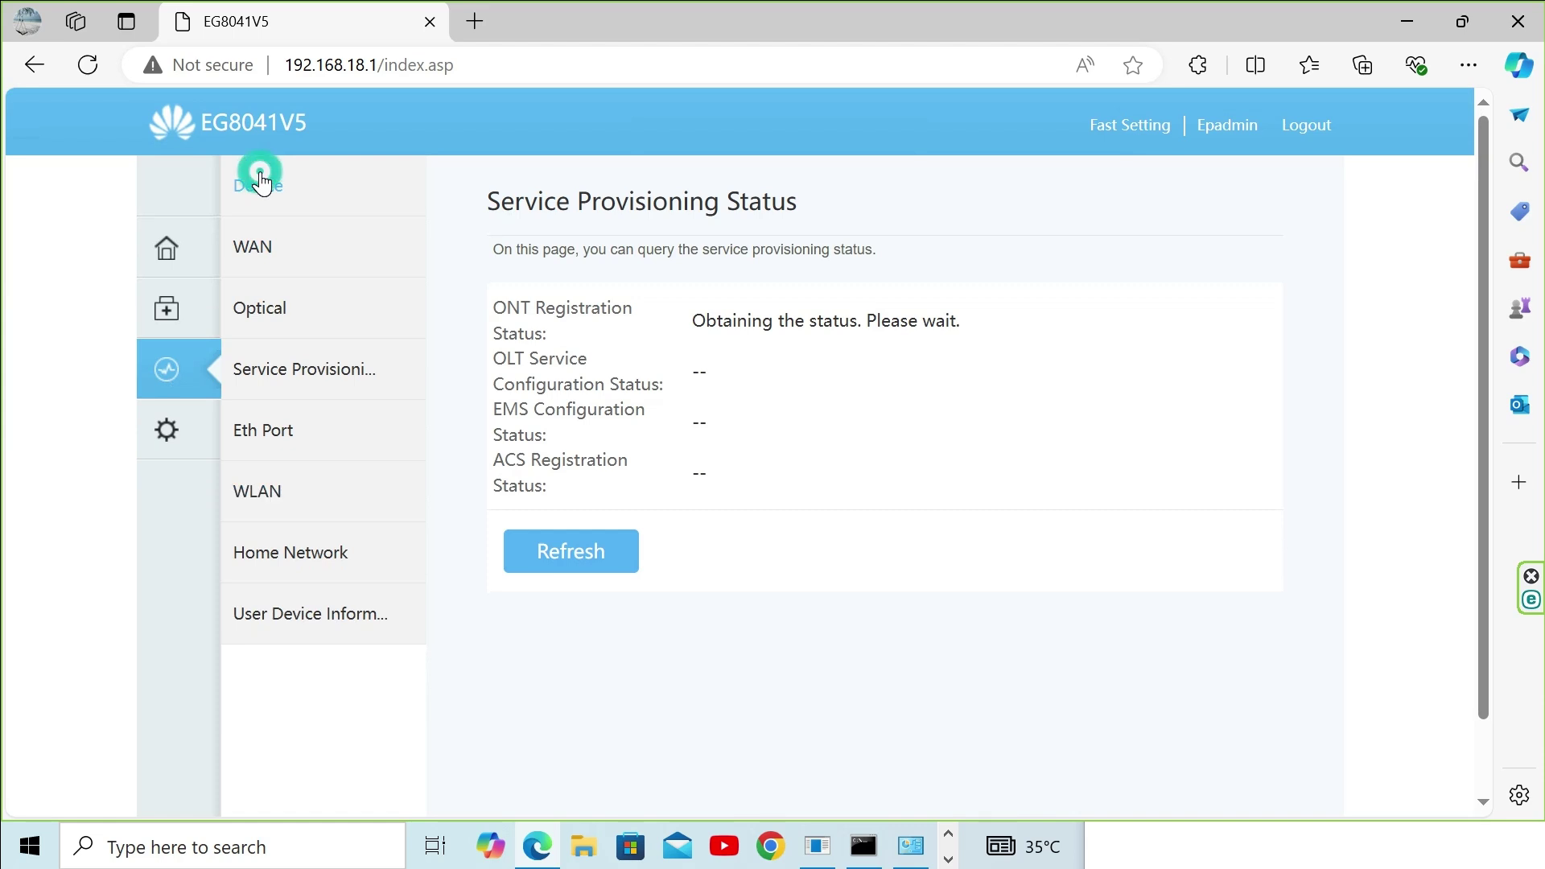
pyautogui.click(268, 256)
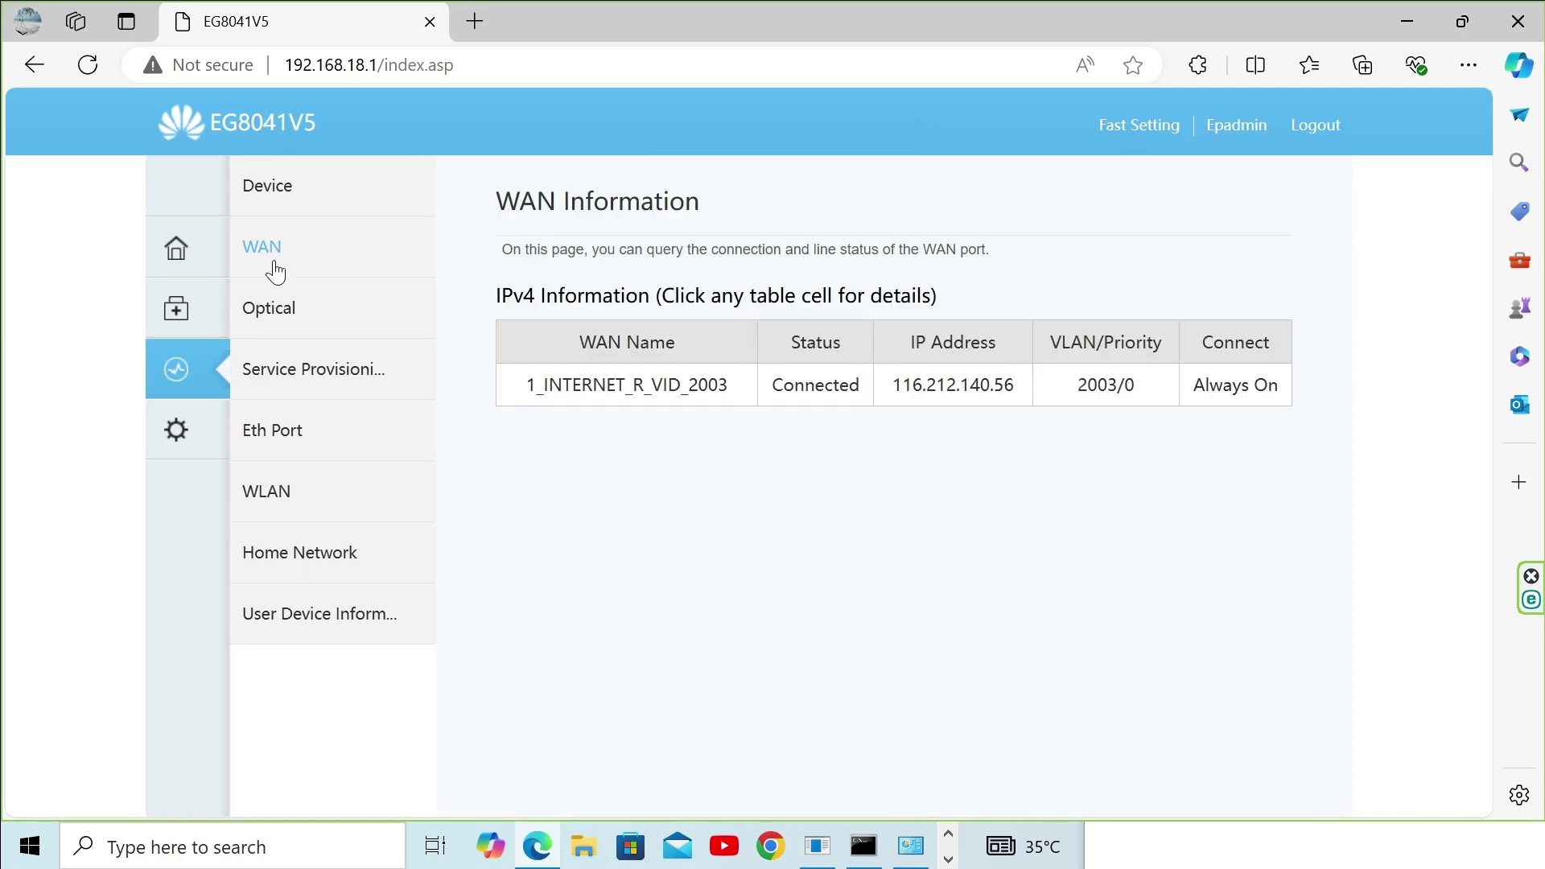
pyautogui.click(275, 435)
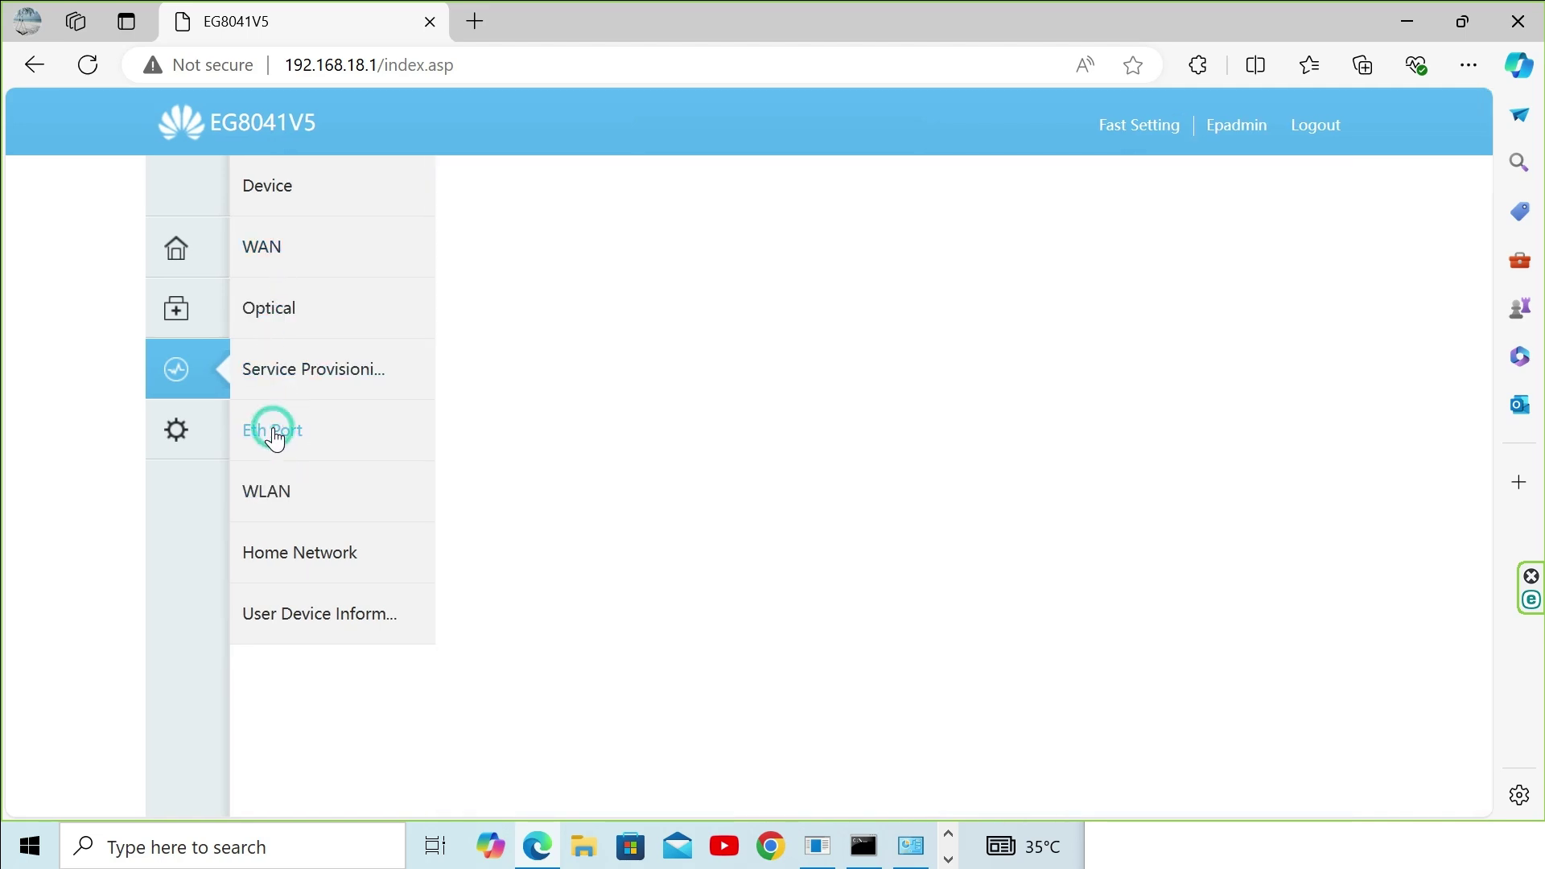
pyautogui.click(274, 493)
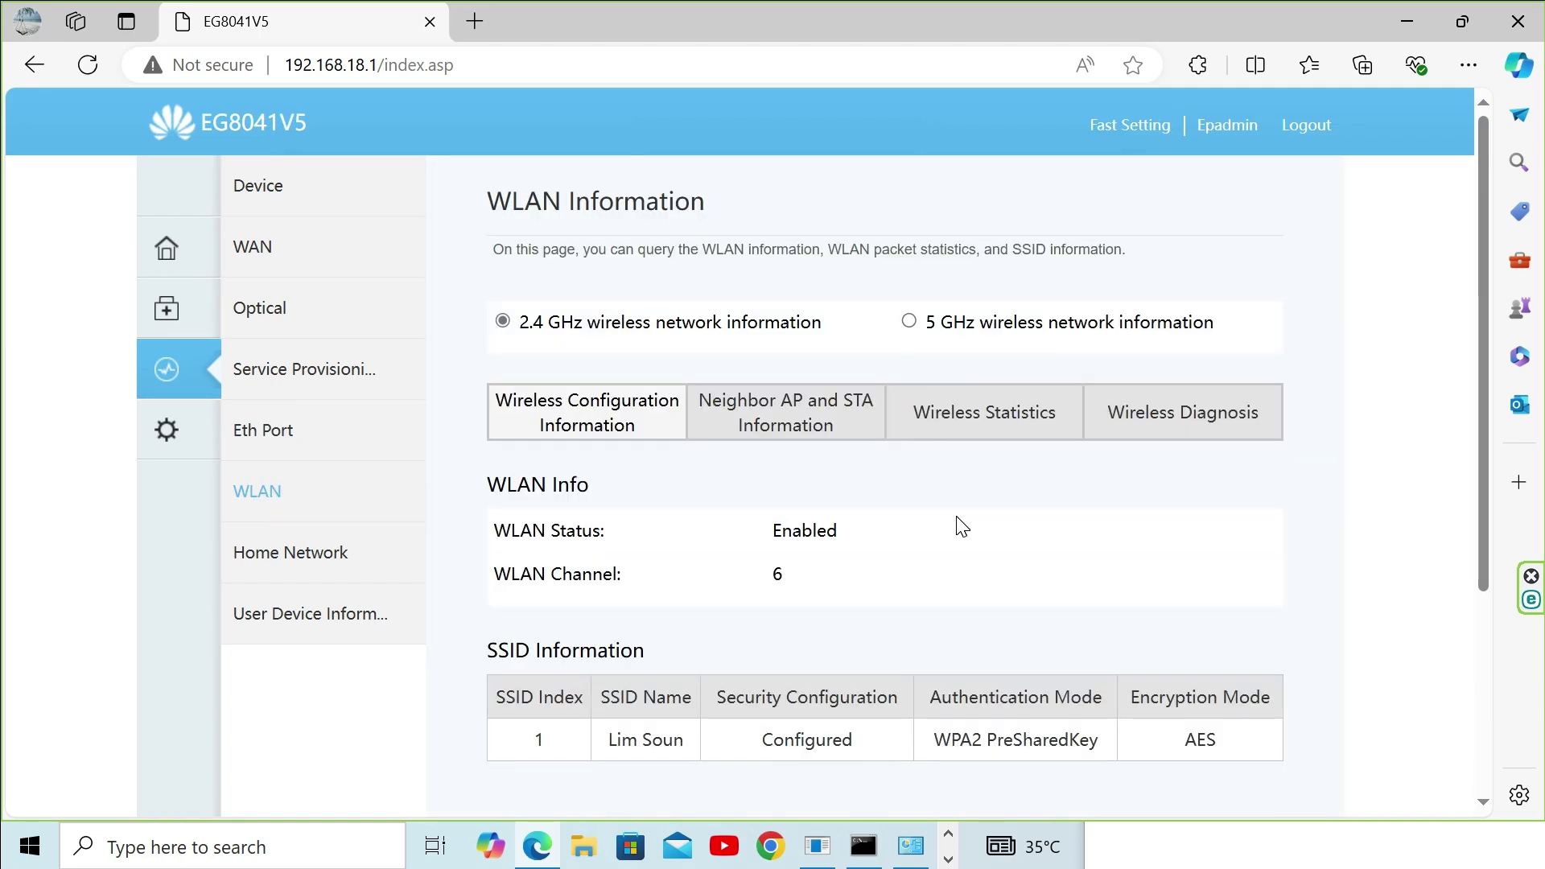
# Step: Browse the WLAN neighbour, packet statistics and diagnosis tabs, and compare 5 GHz with 2.4 GHz
pyautogui.scroll(-4, 960, 525)
pyautogui.scroll(4, 960, 525)
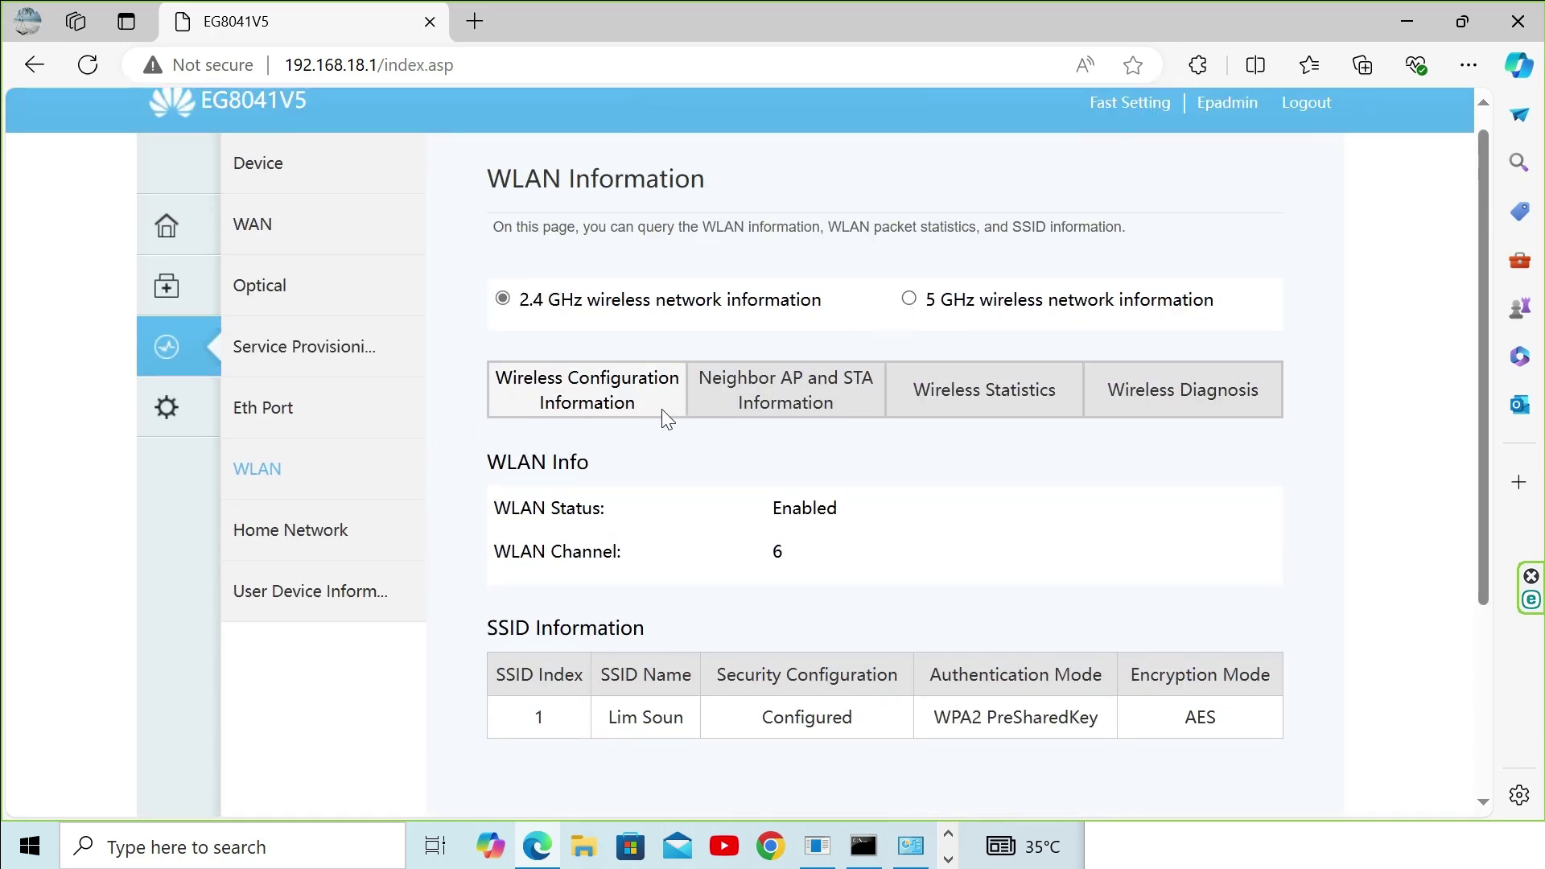
pyautogui.click(793, 398)
pyautogui.click(996, 391)
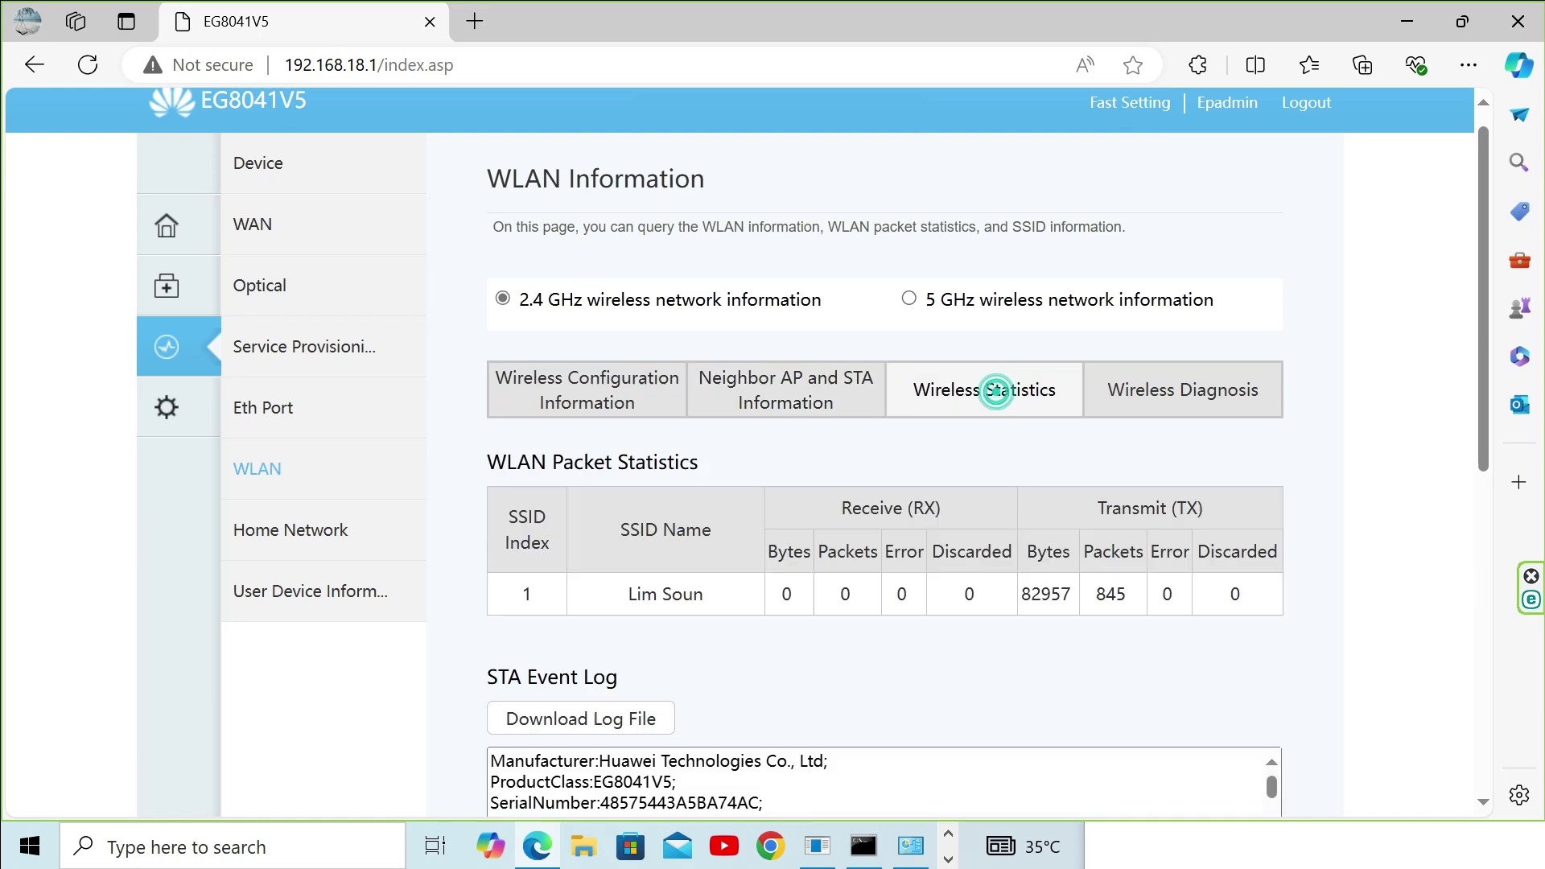
pyautogui.click(1156, 393)
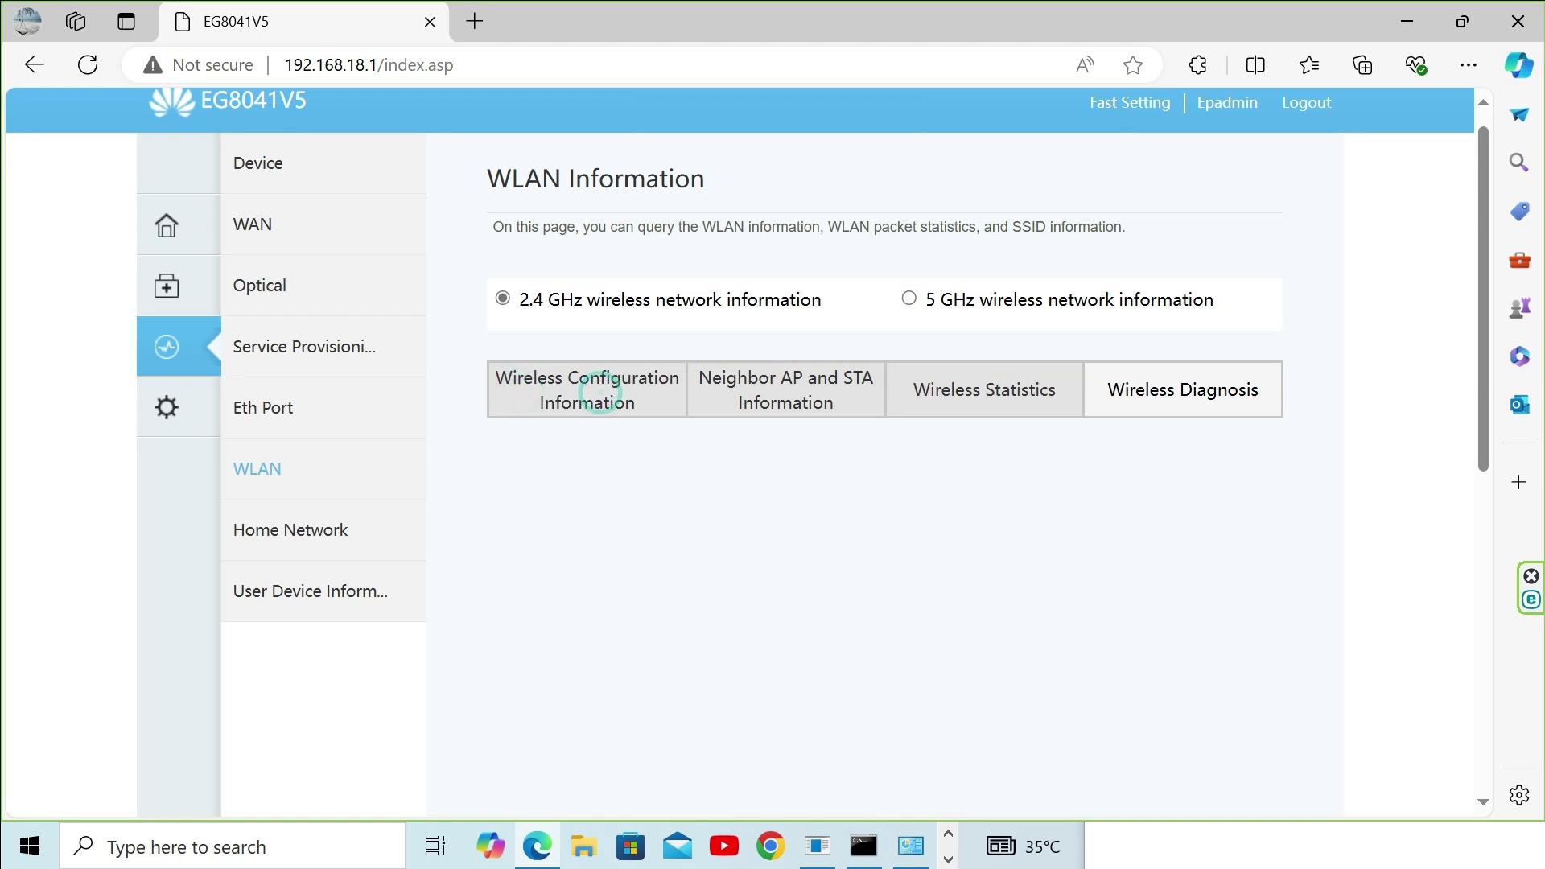
pyautogui.click(504, 301)
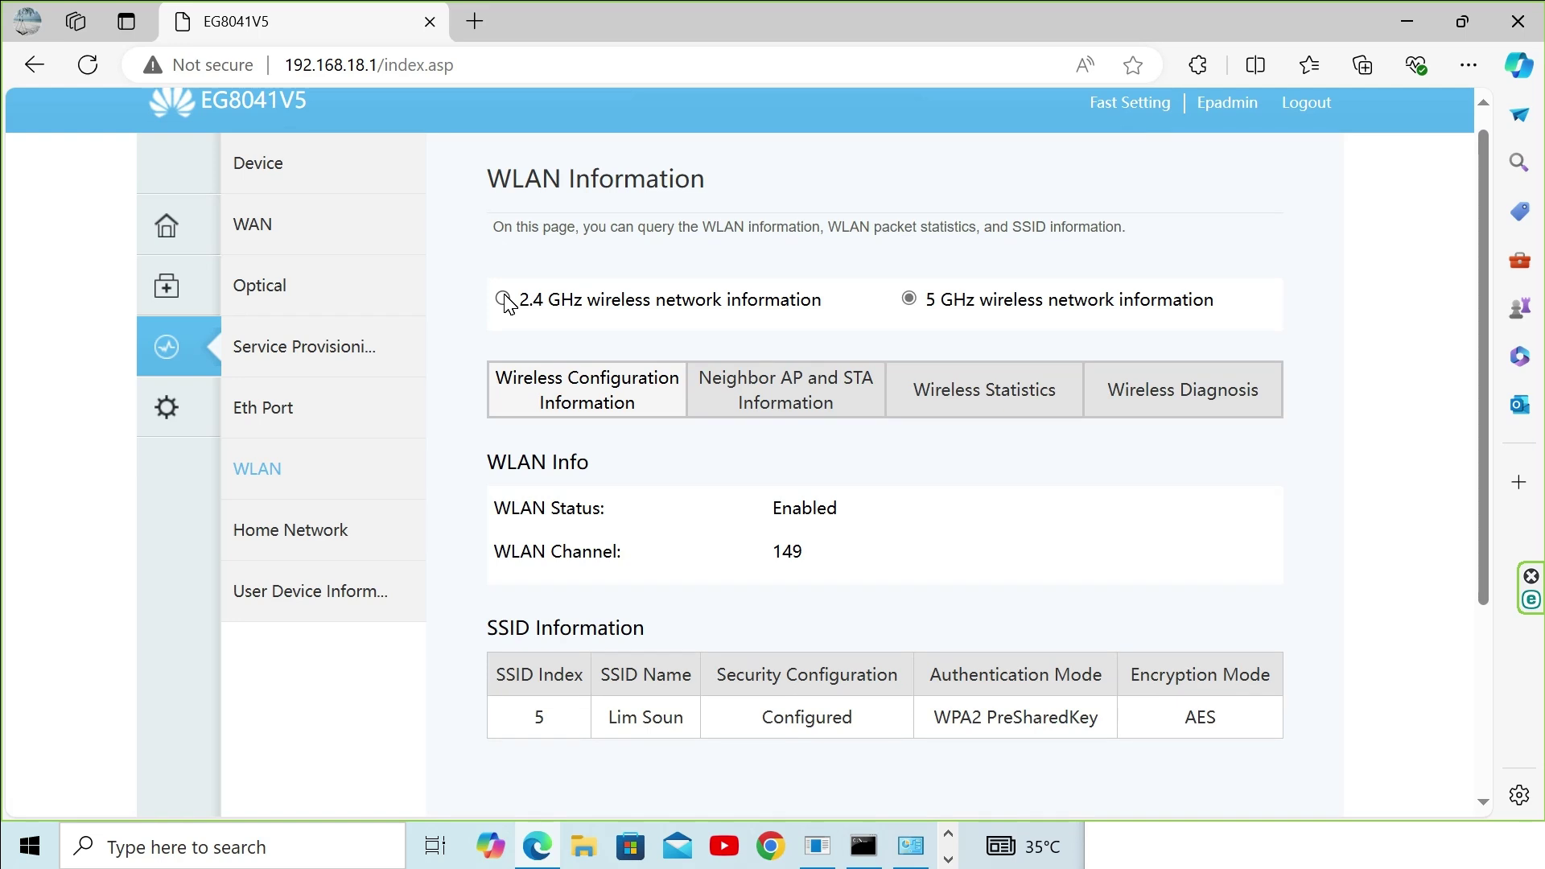
pyautogui.click(504, 301)
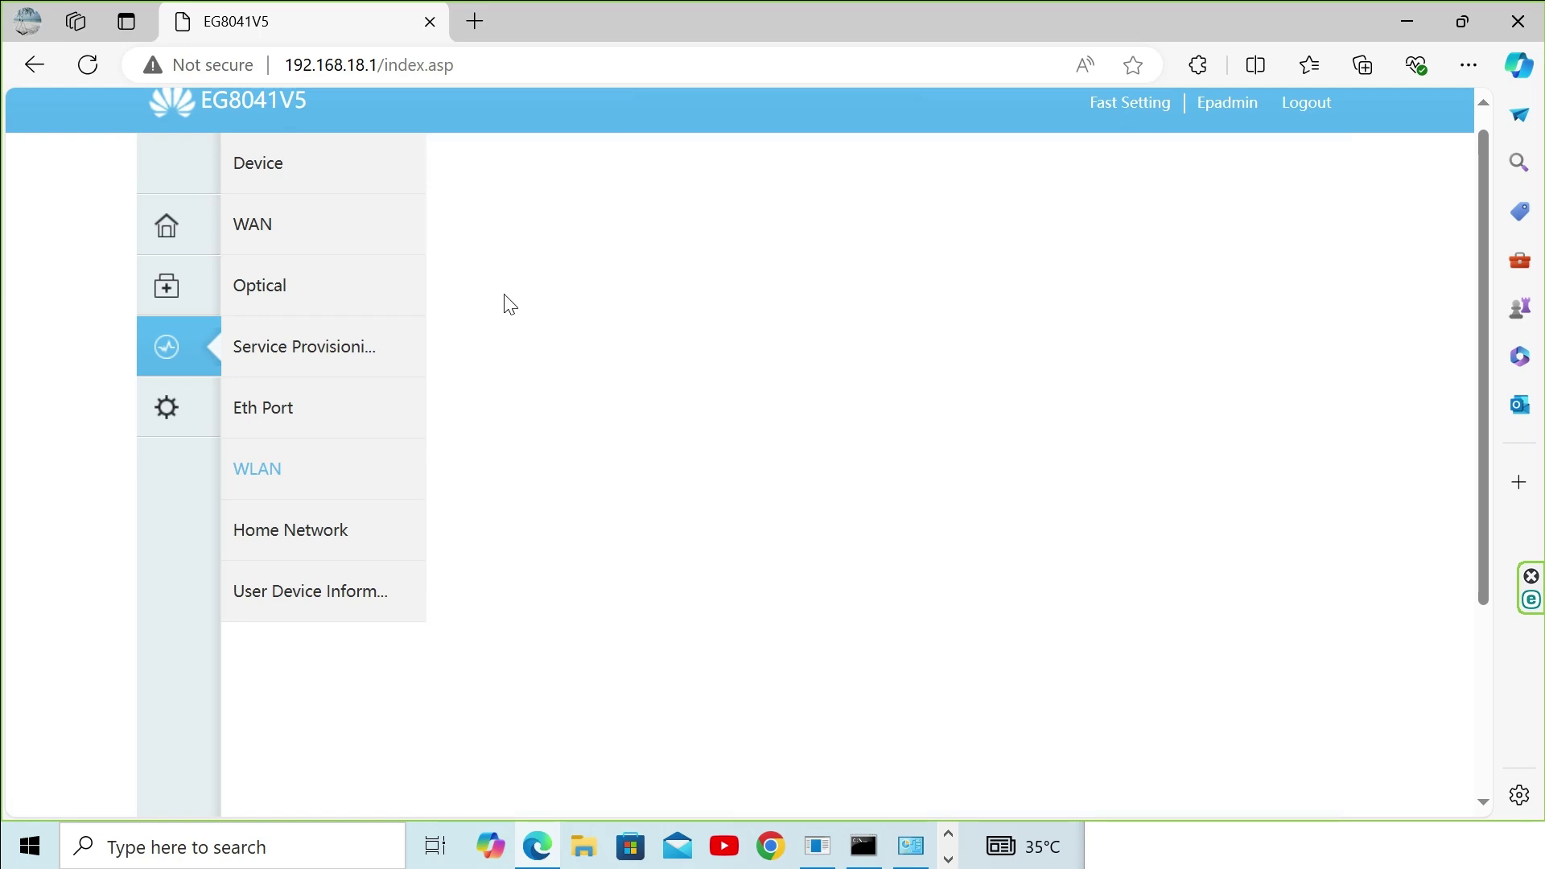
# Step: Review the Home Network information and open the User Device Information client list
pyautogui.scroll(-3, 639, 443)
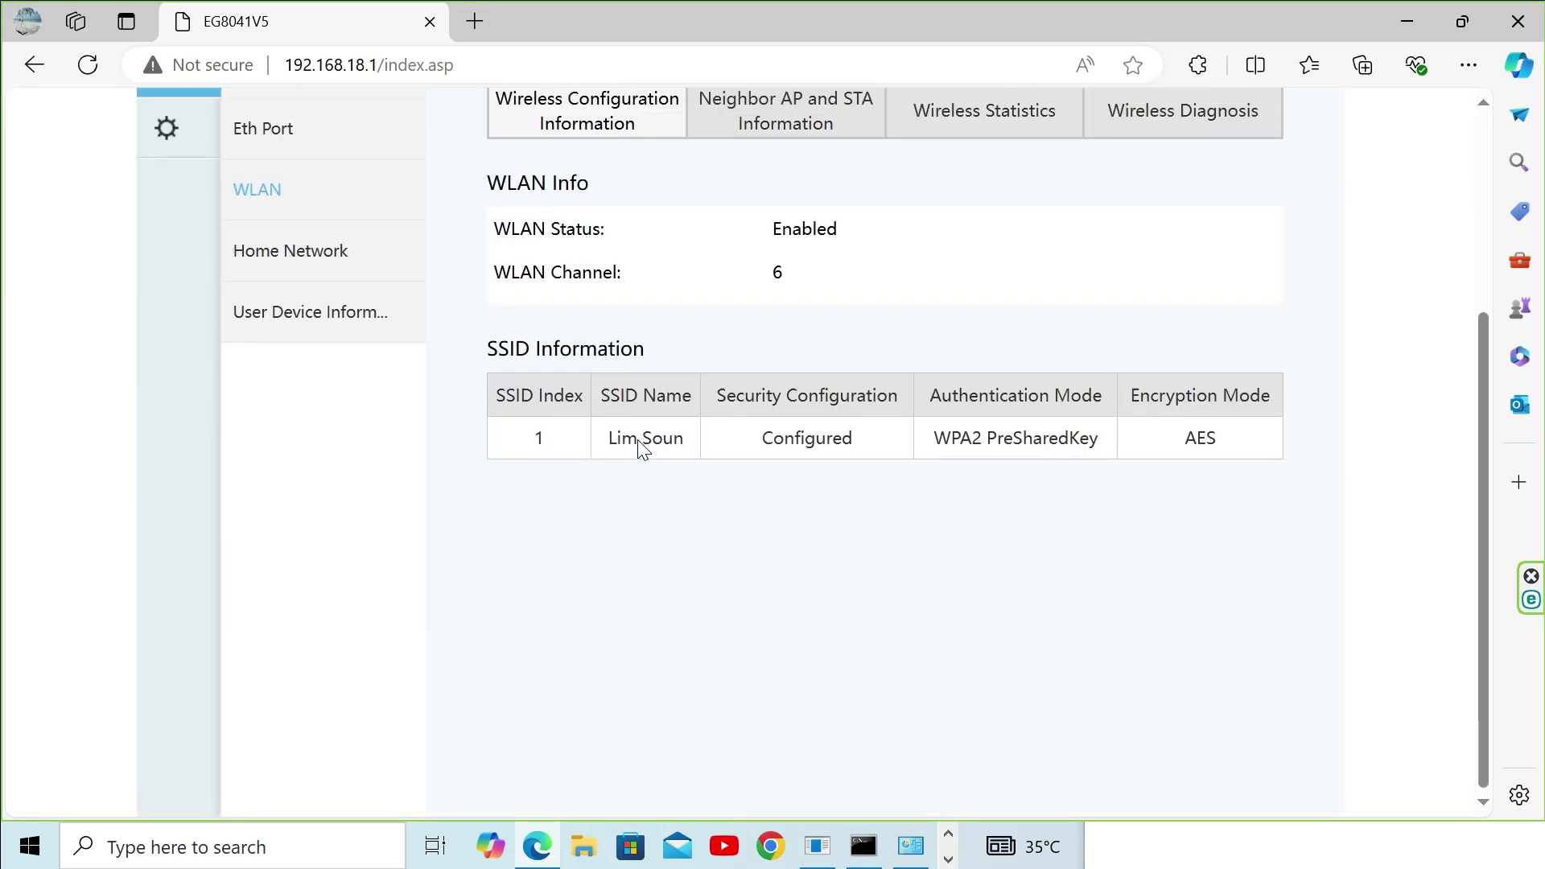
pyautogui.scroll(2, 555, 439)
pyautogui.click(297, 428)
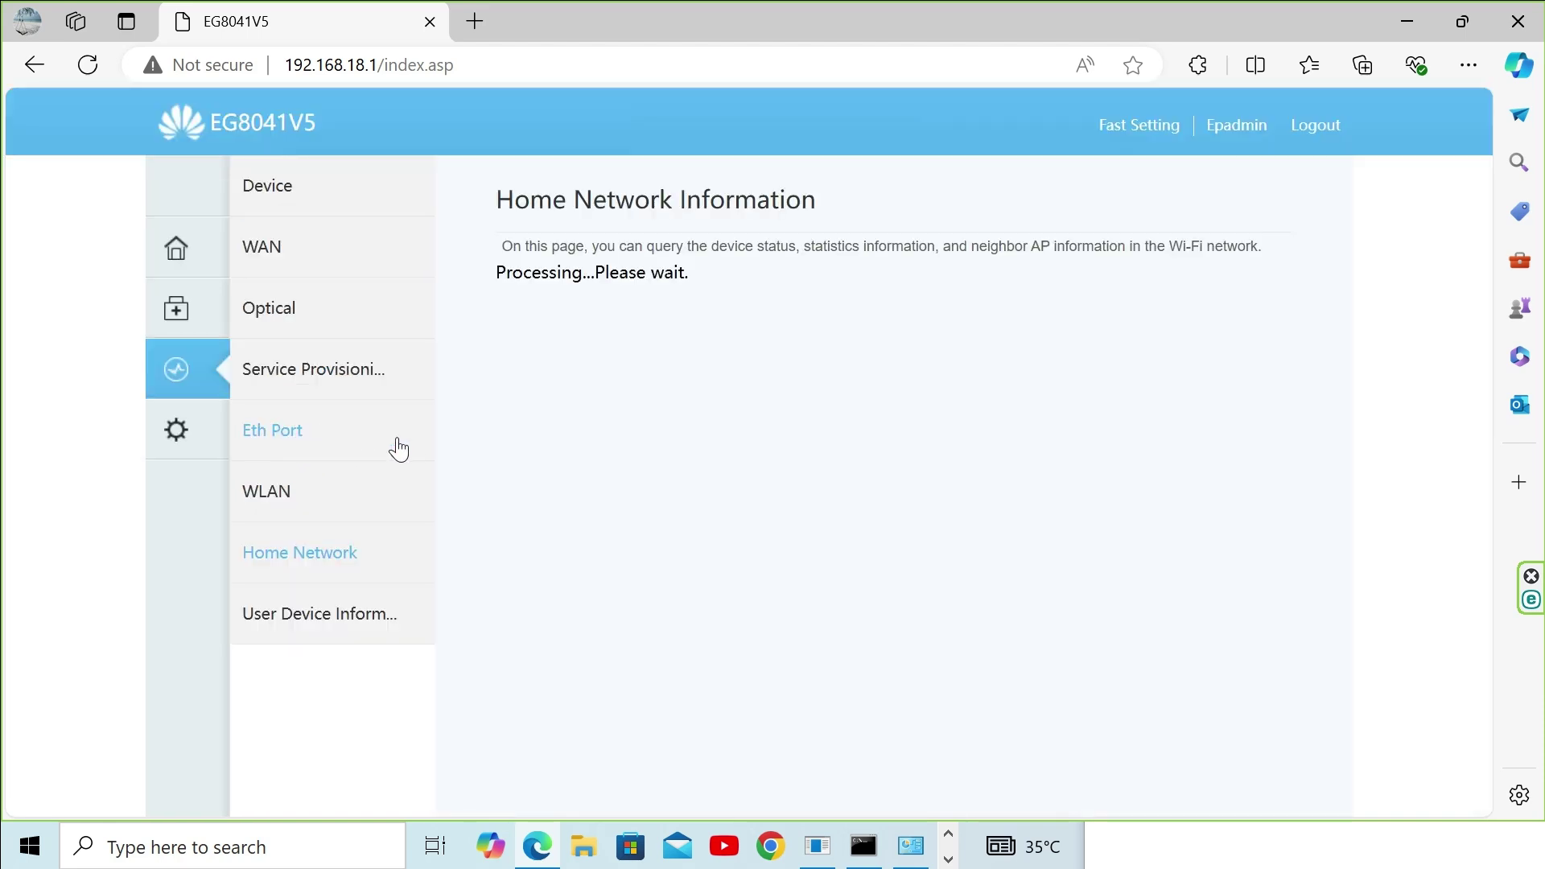
pyautogui.scroll(-3, 704, 473)
pyautogui.scroll(-6, 702, 462)
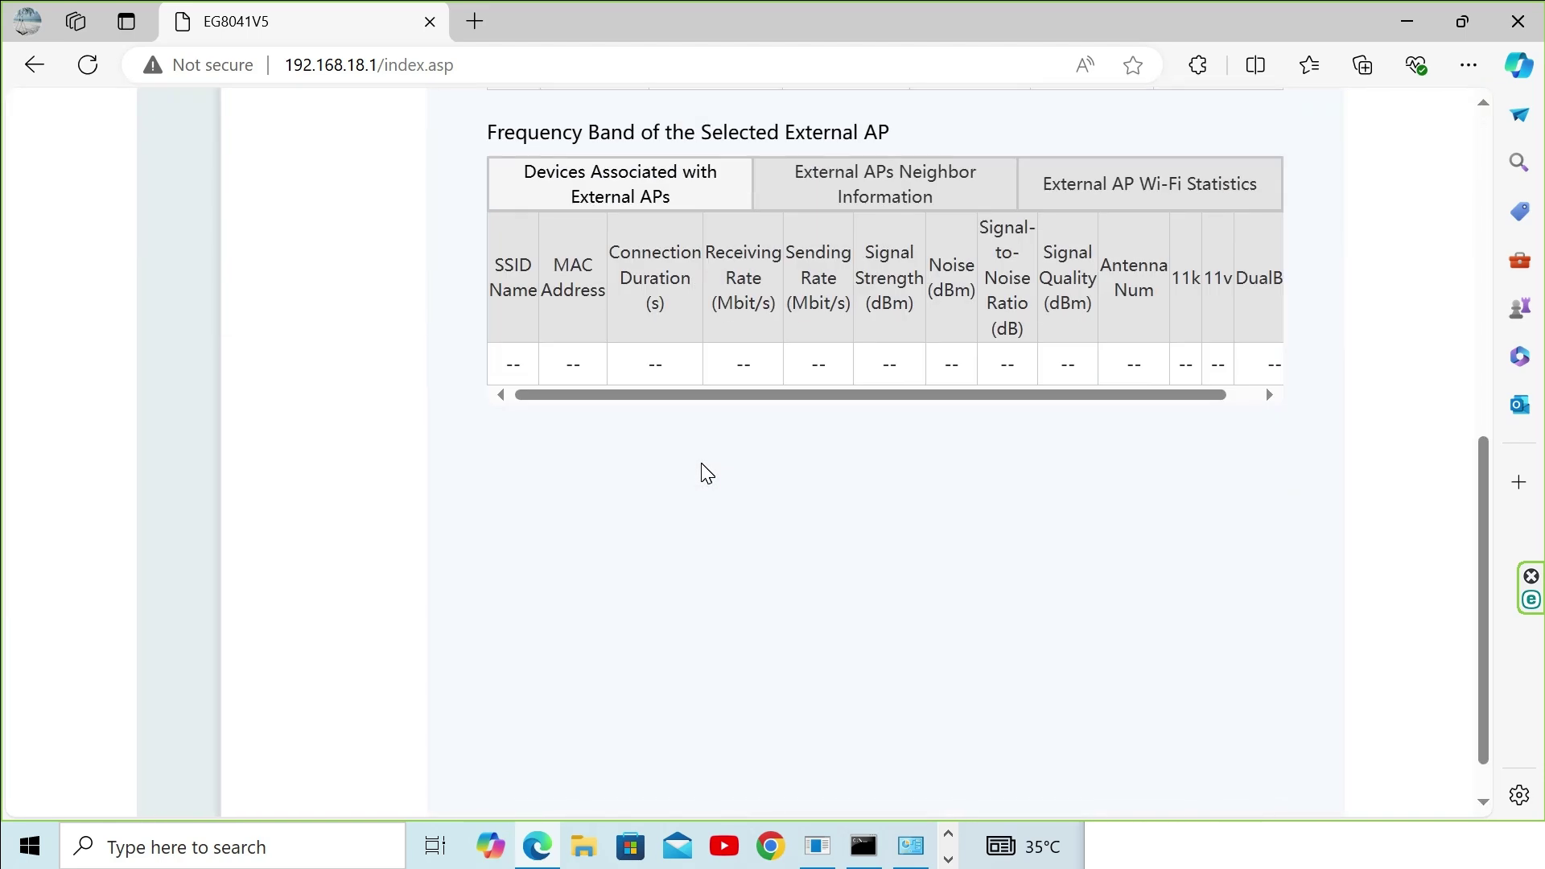
pyautogui.scroll(6, 702, 471)
pyautogui.scroll(3, 703, 472)
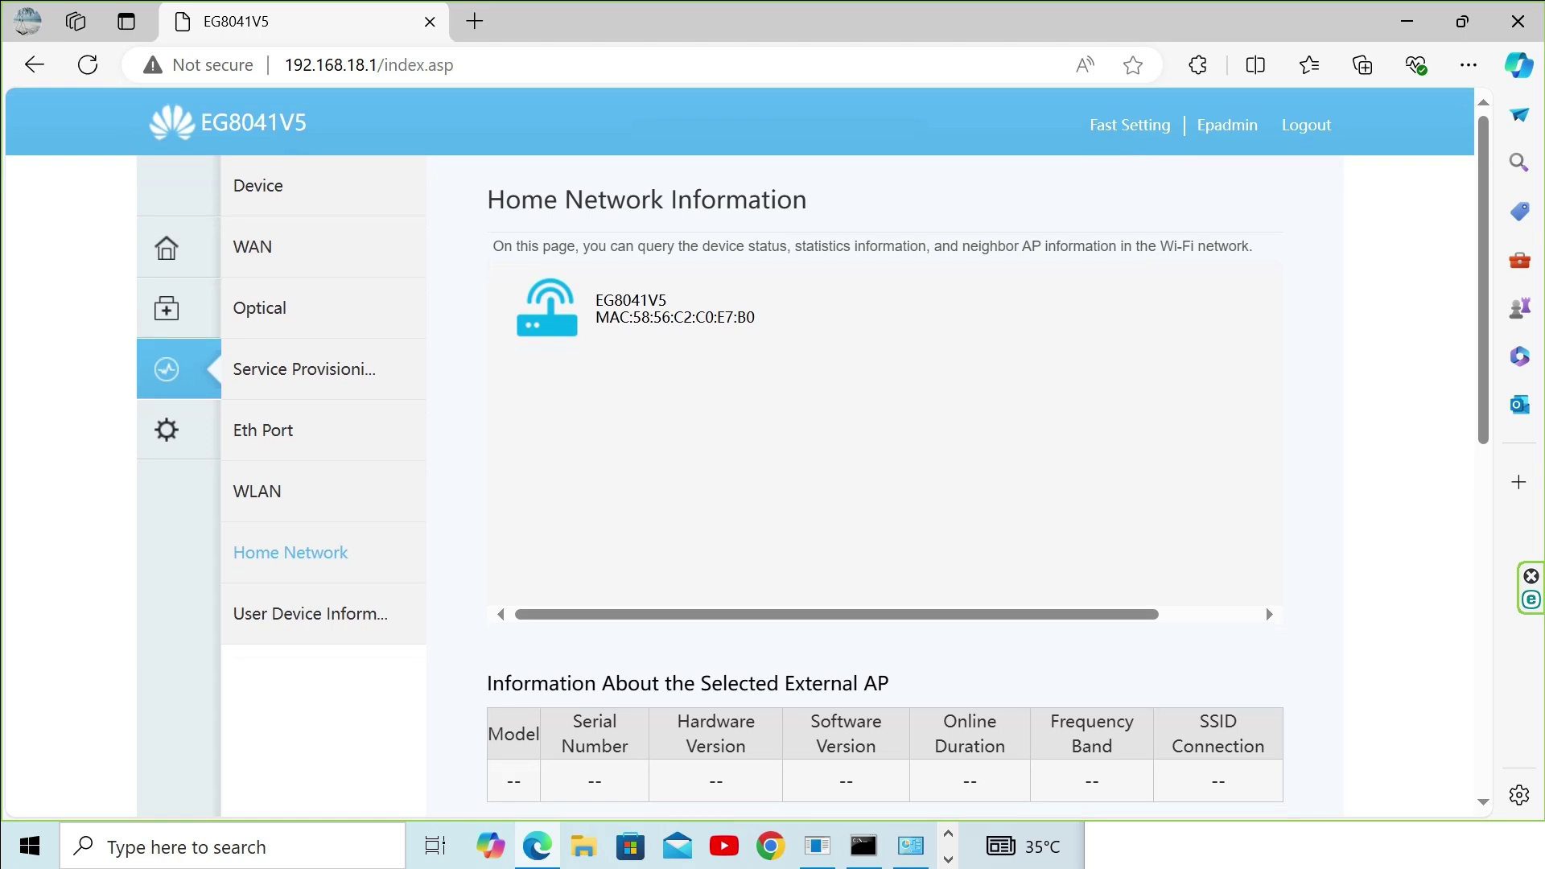
pyautogui.click(291, 626)
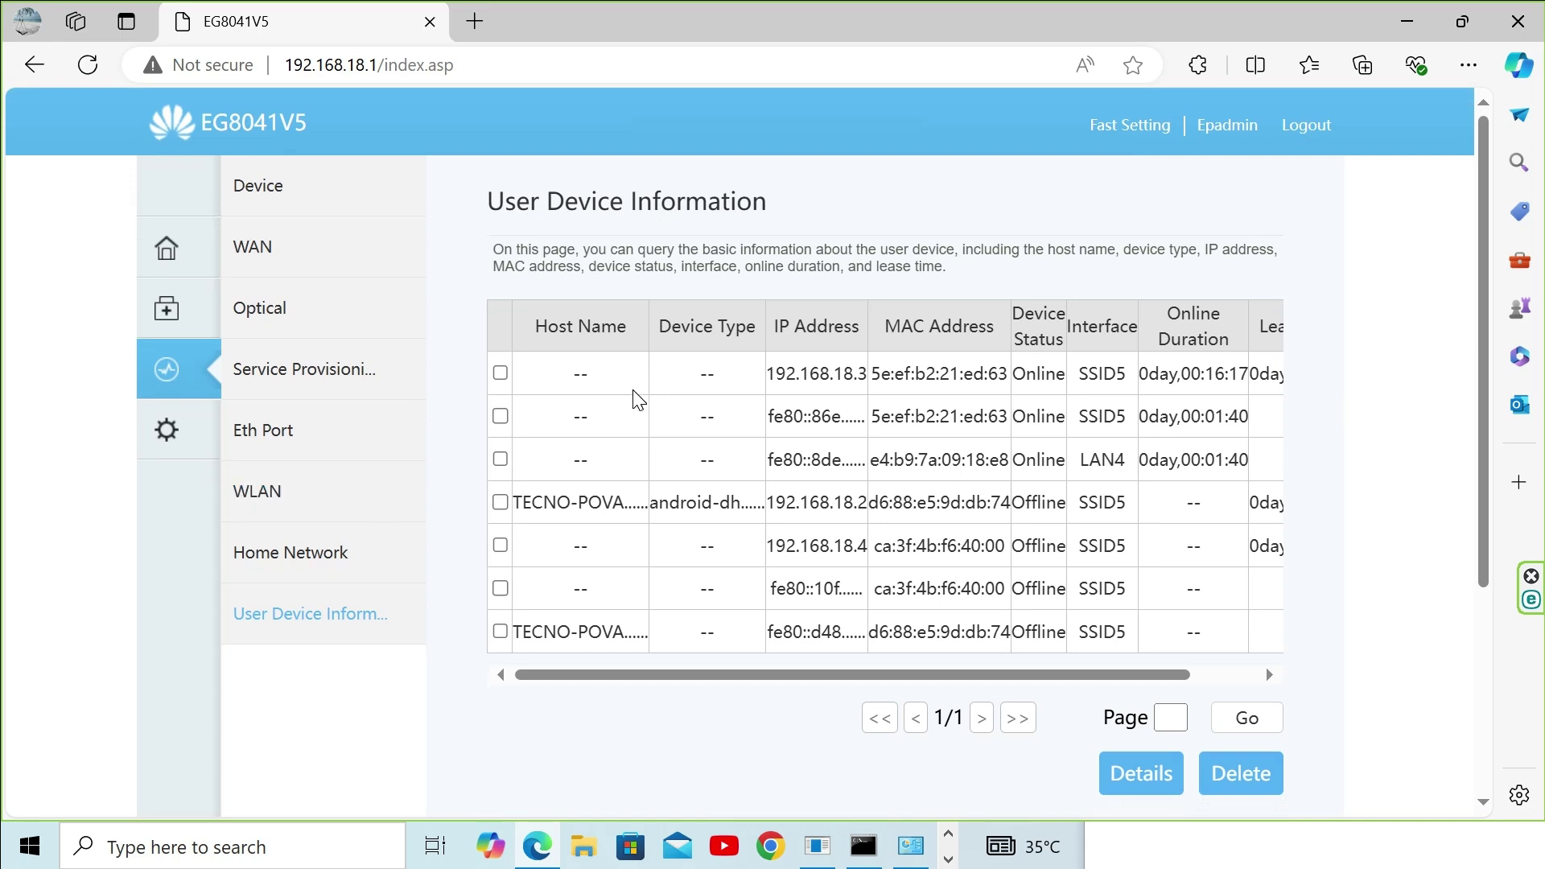
pyautogui.click(170, 427)
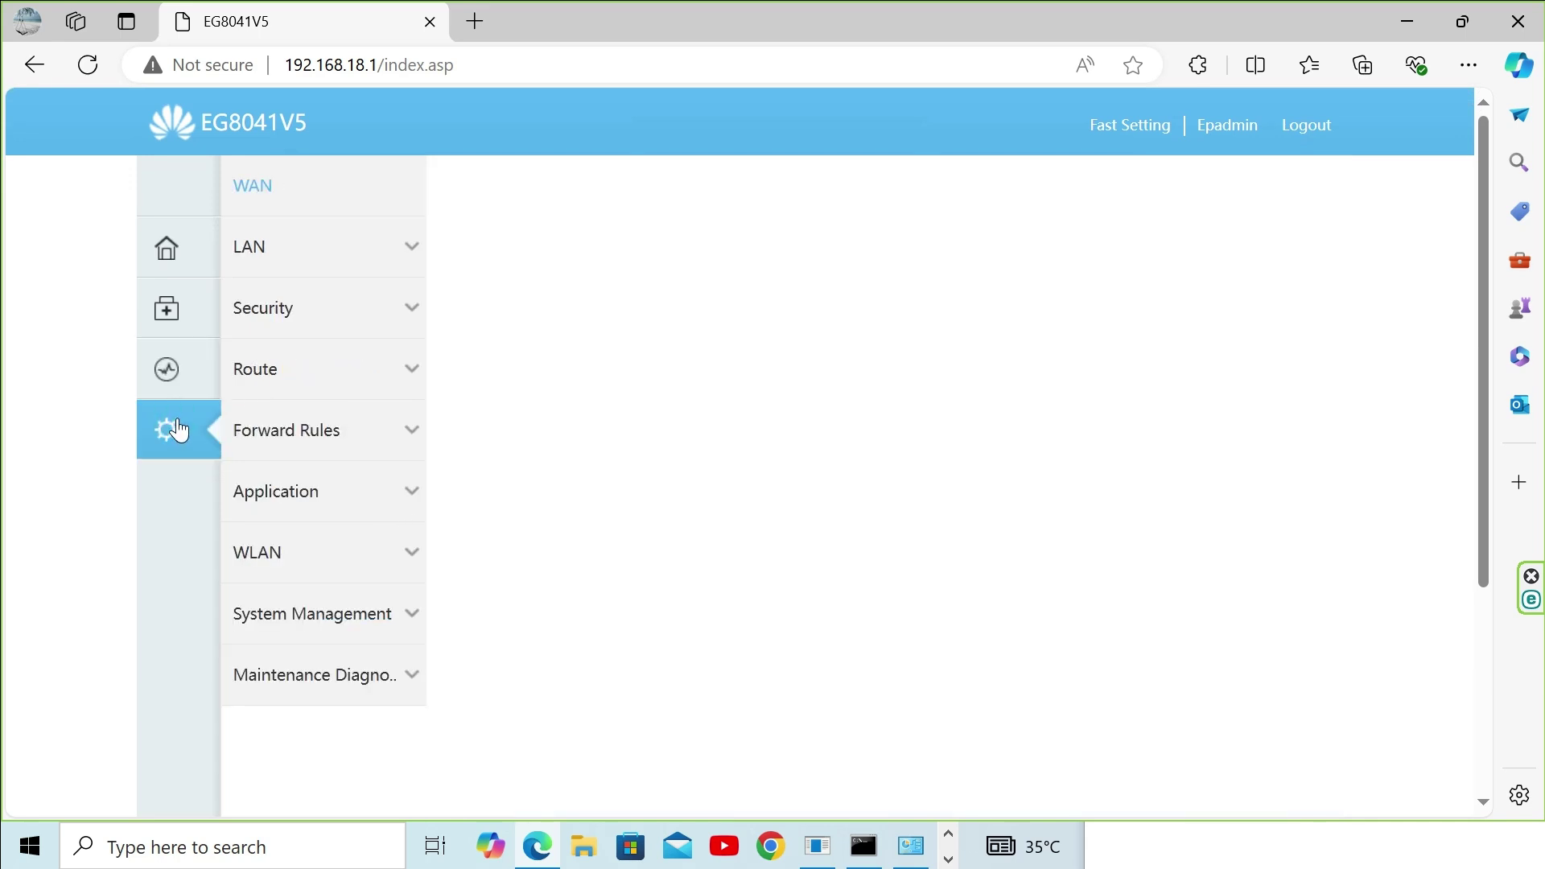
pyautogui.click(268, 257)
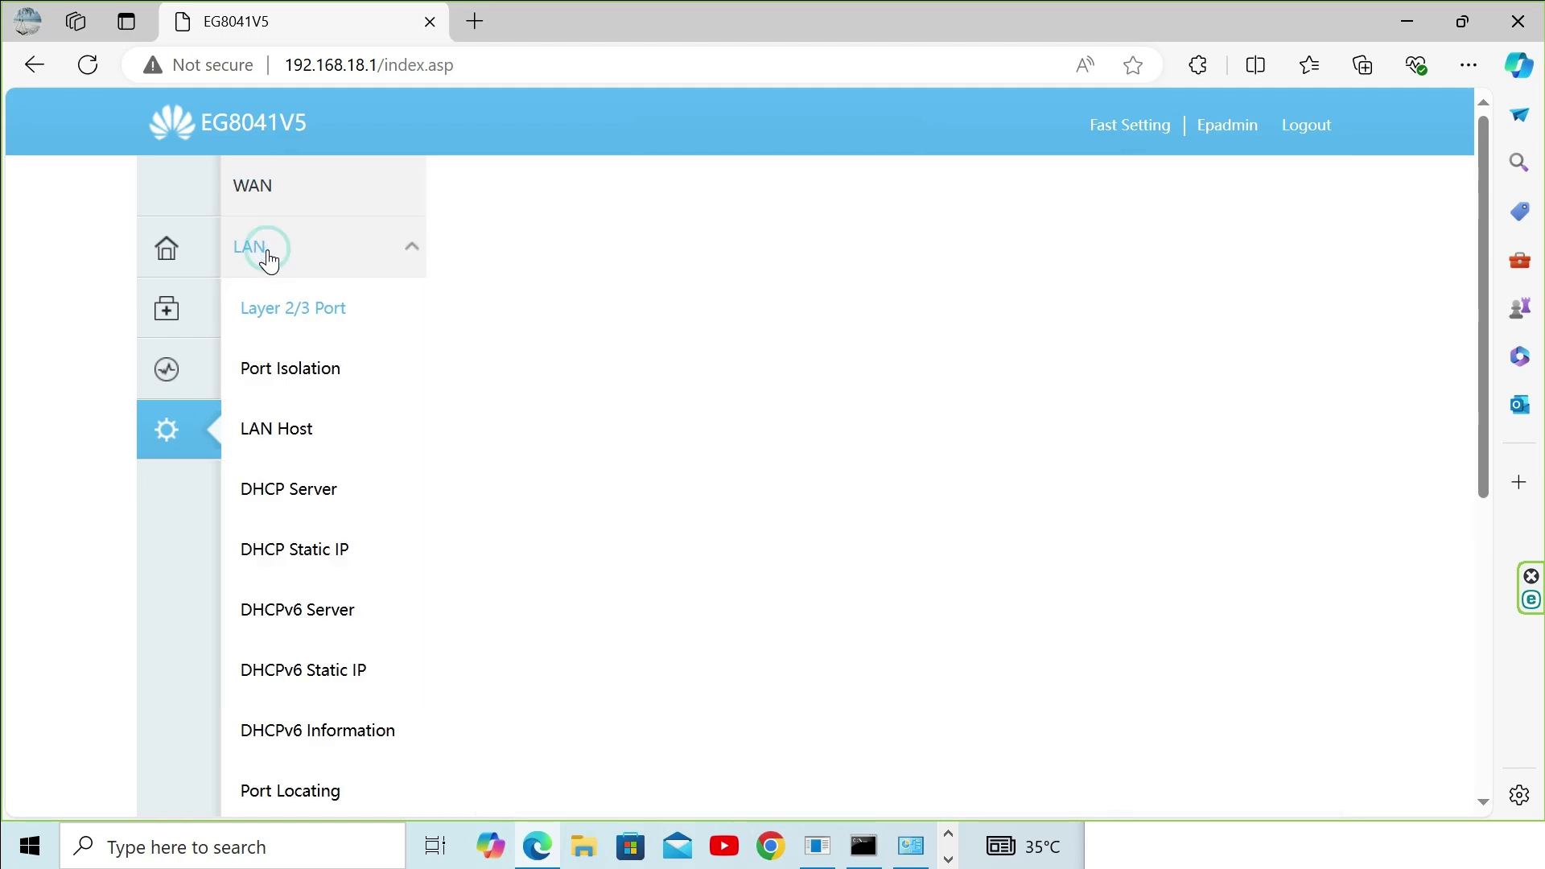
pyautogui.click(499, 314)
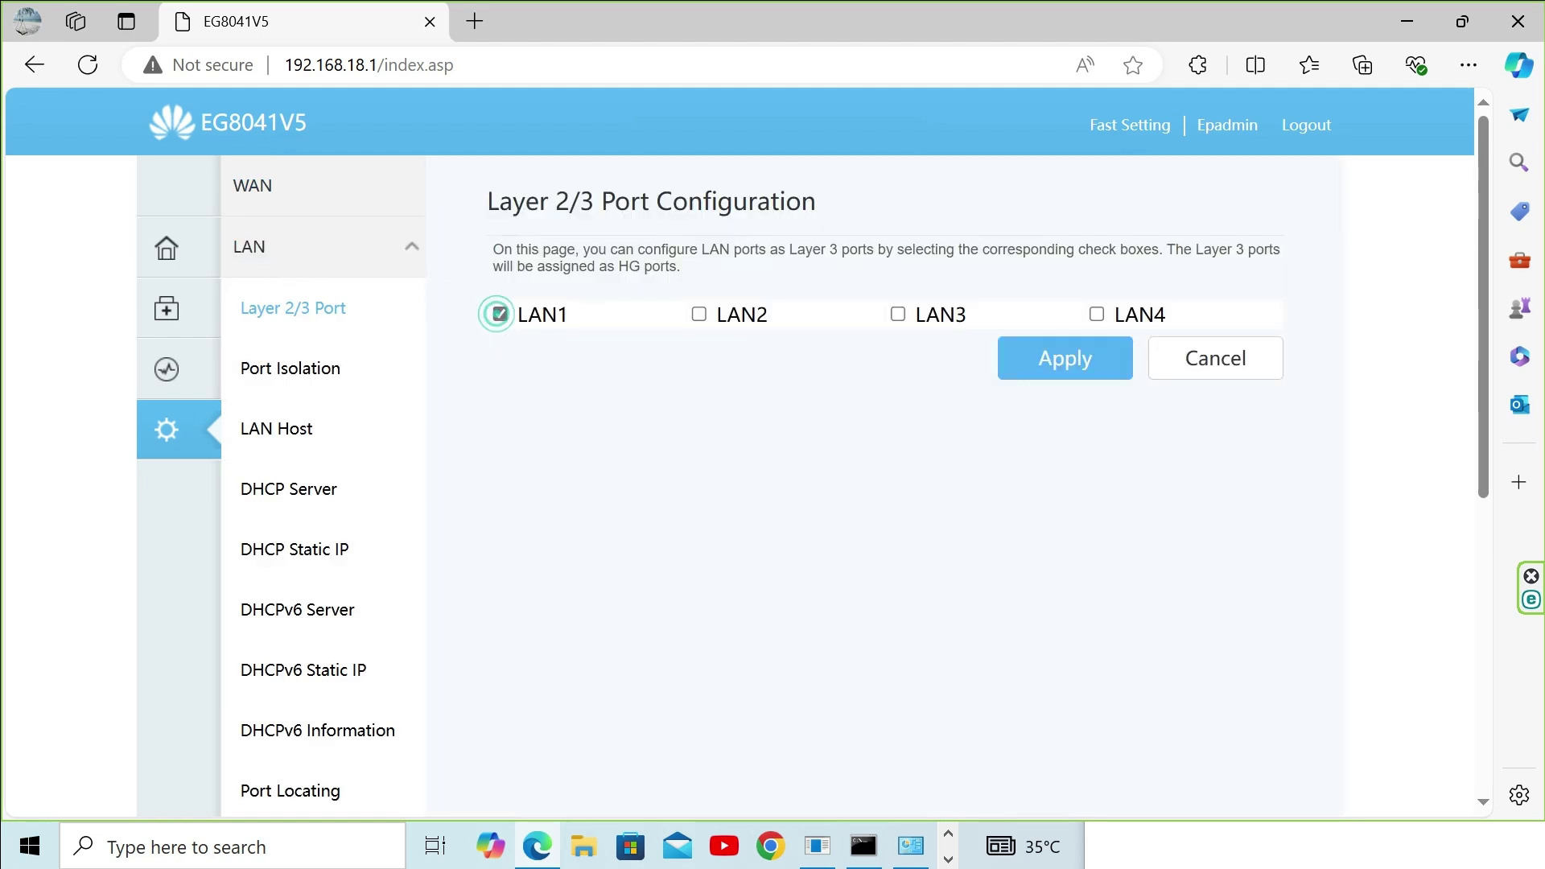
pyautogui.click(698, 314)
pyautogui.click(898, 314)
pyautogui.click(1097, 314)
pyautogui.click(1078, 374)
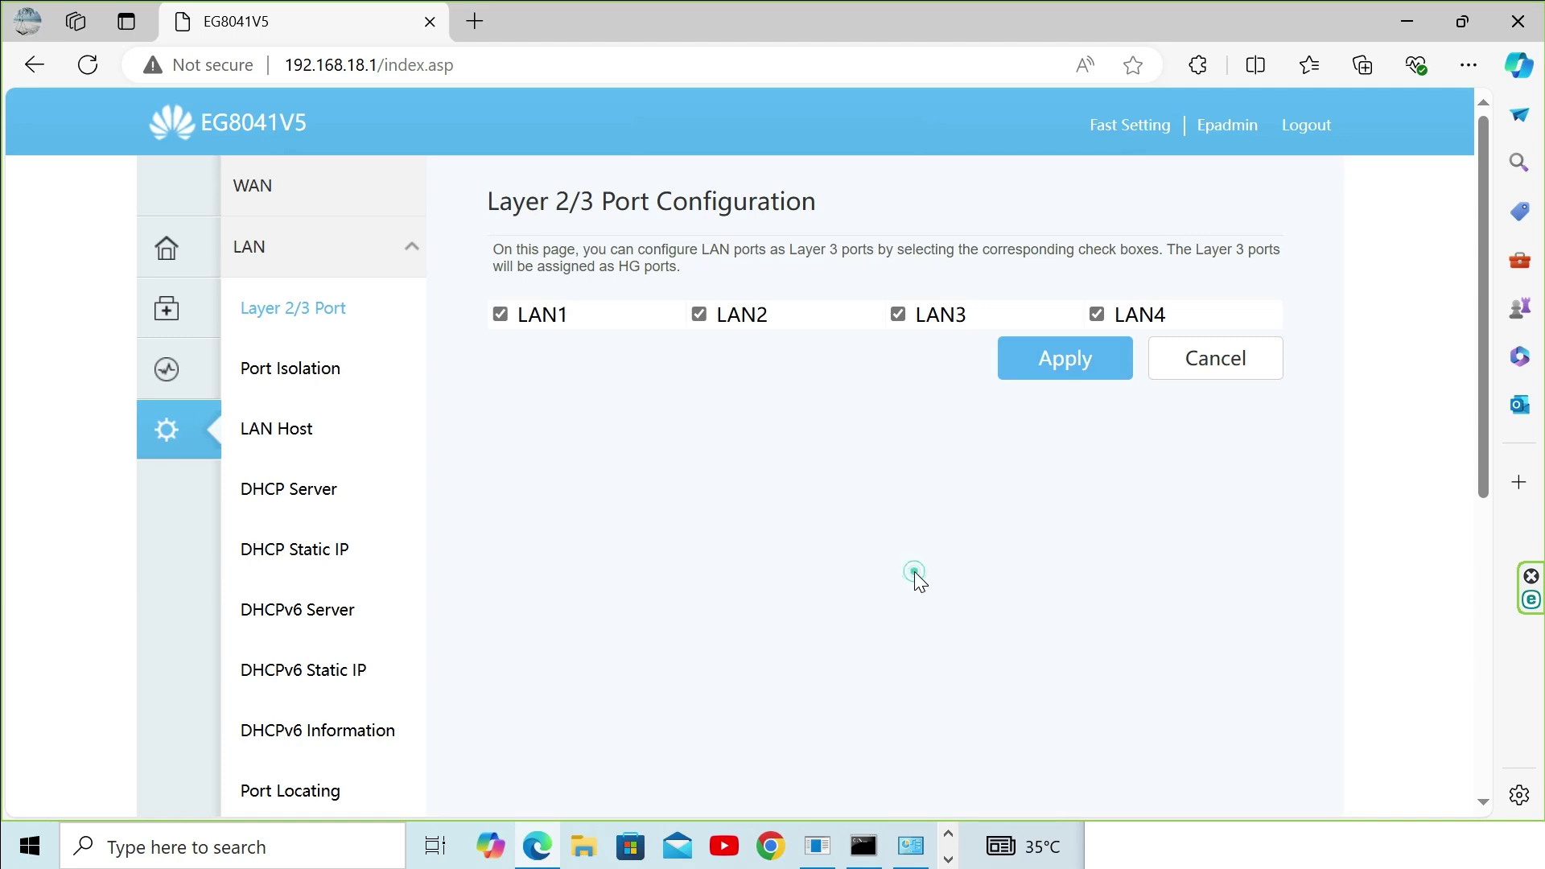
pyautogui.click(947, 833)
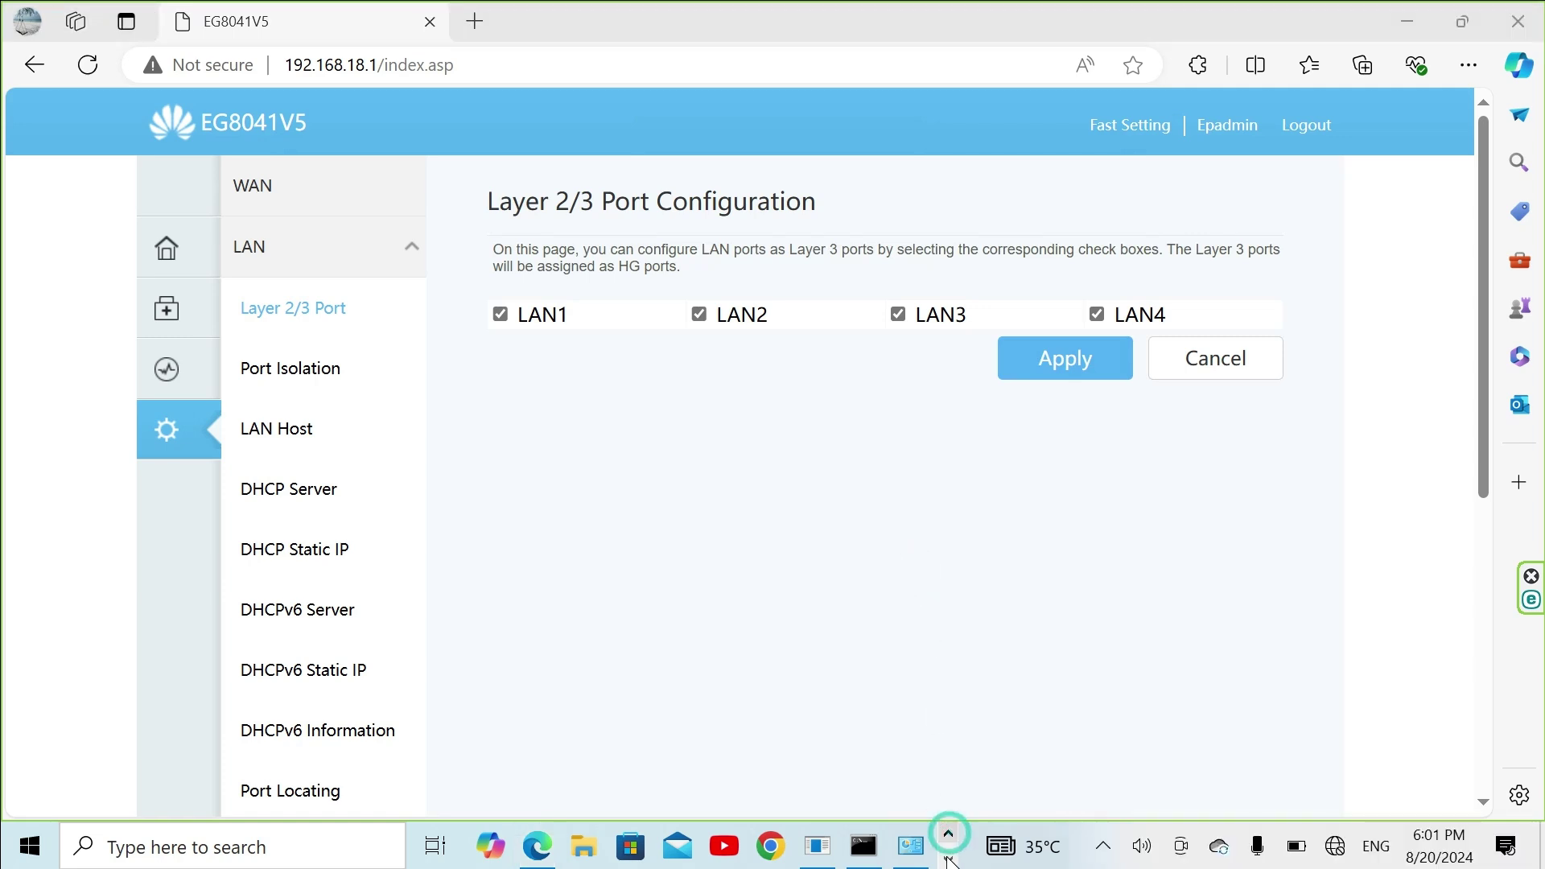
pyautogui.click(949, 860)
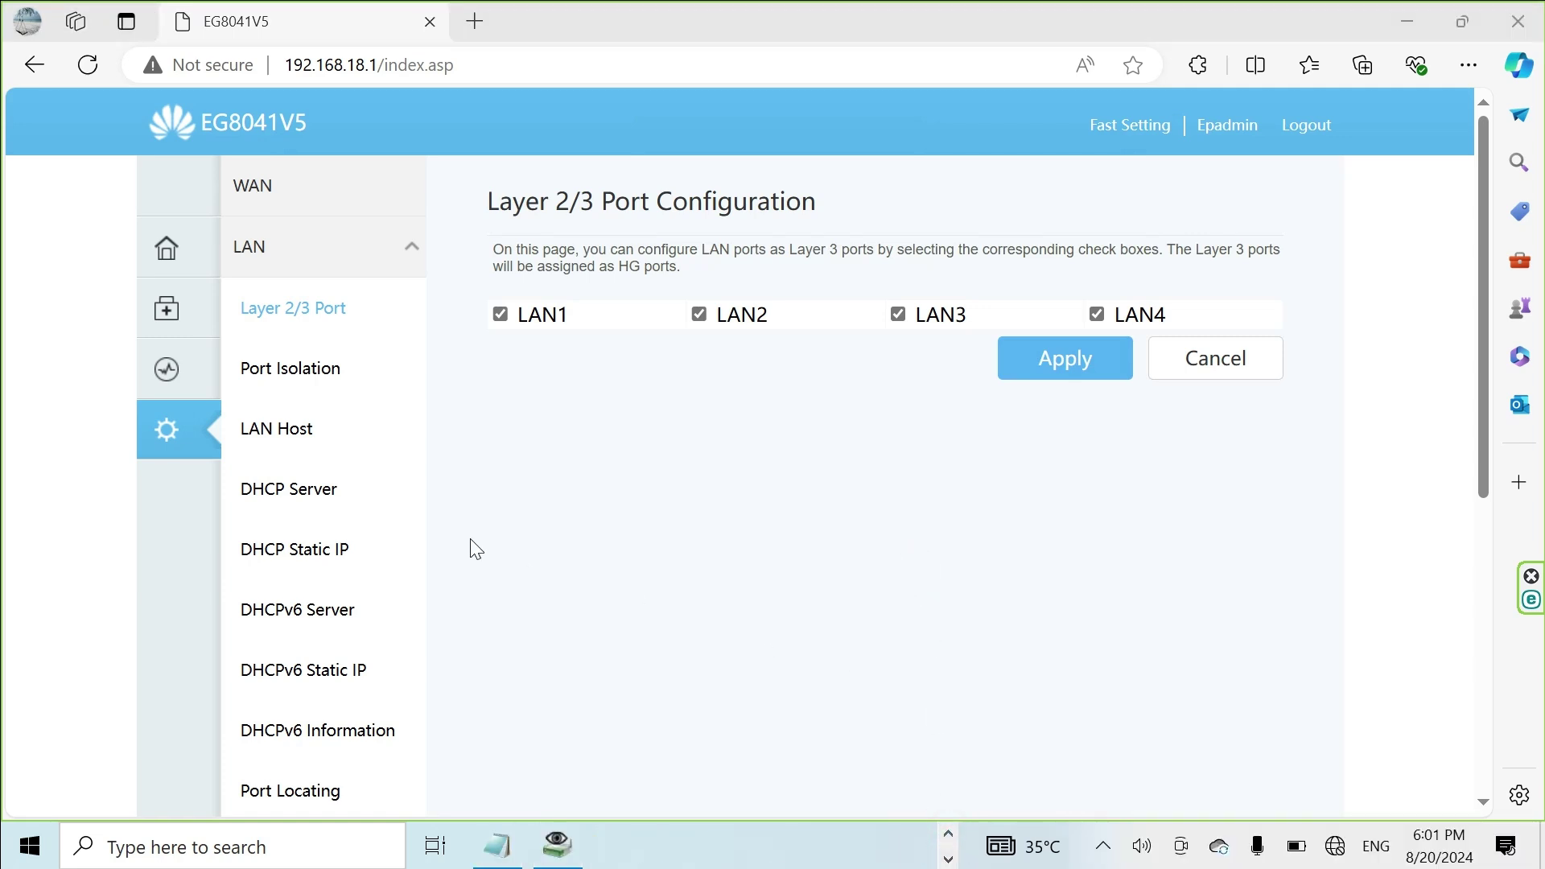
pyautogui.click(262, 257)
pyautogui.click(264, 318)
pyautogui.click(288, 383)
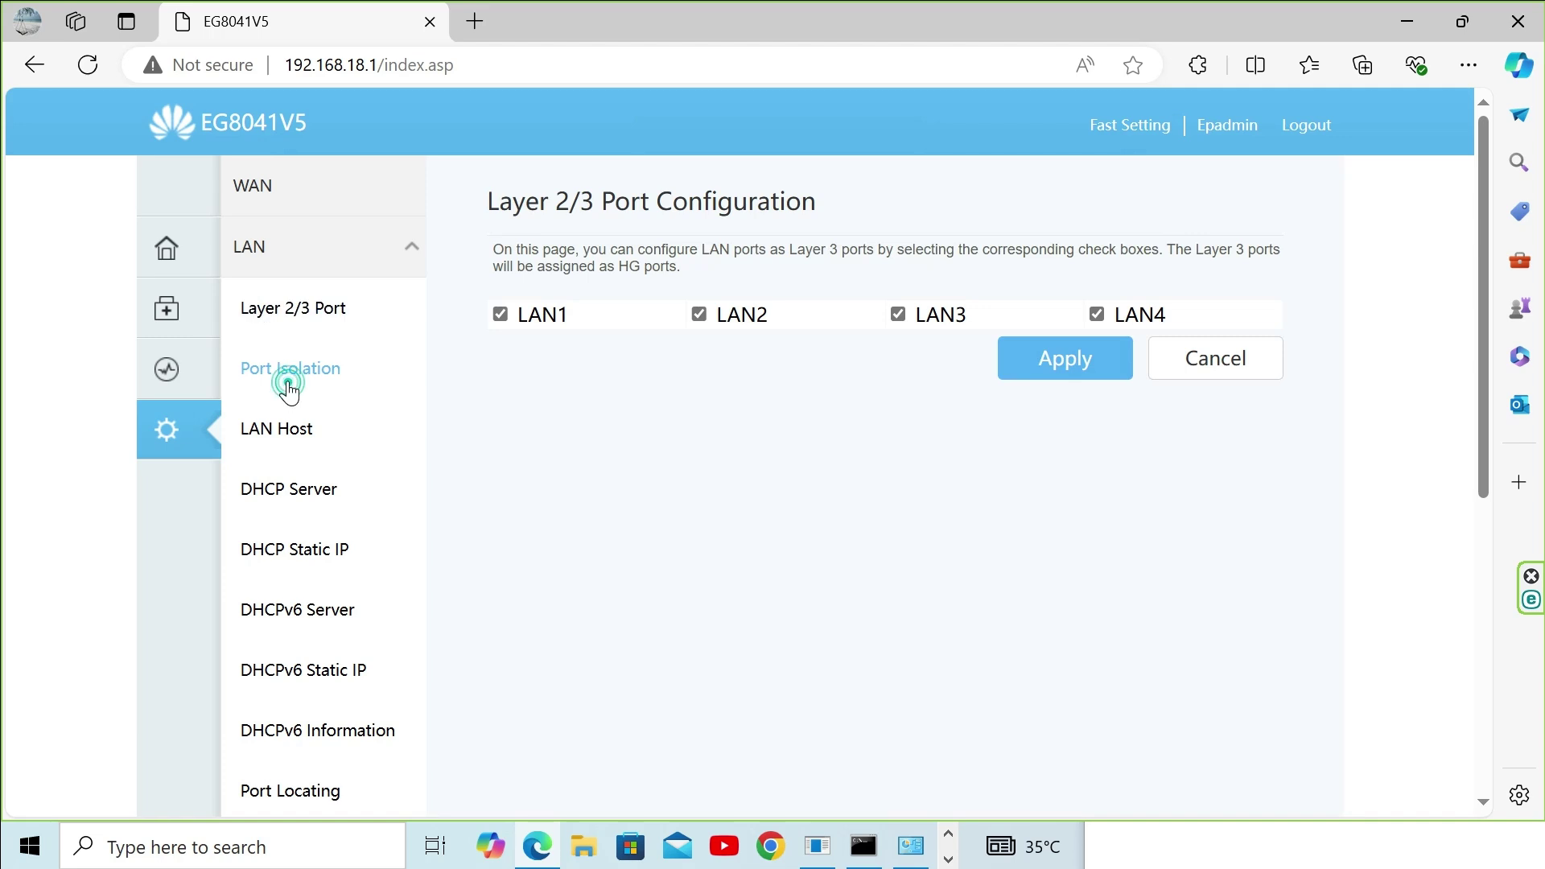
# Step: In LAN Host, set primary IP 192.168.1.1, disable the secondary address, then apply and confirm
pyautogui.click(290, 439)
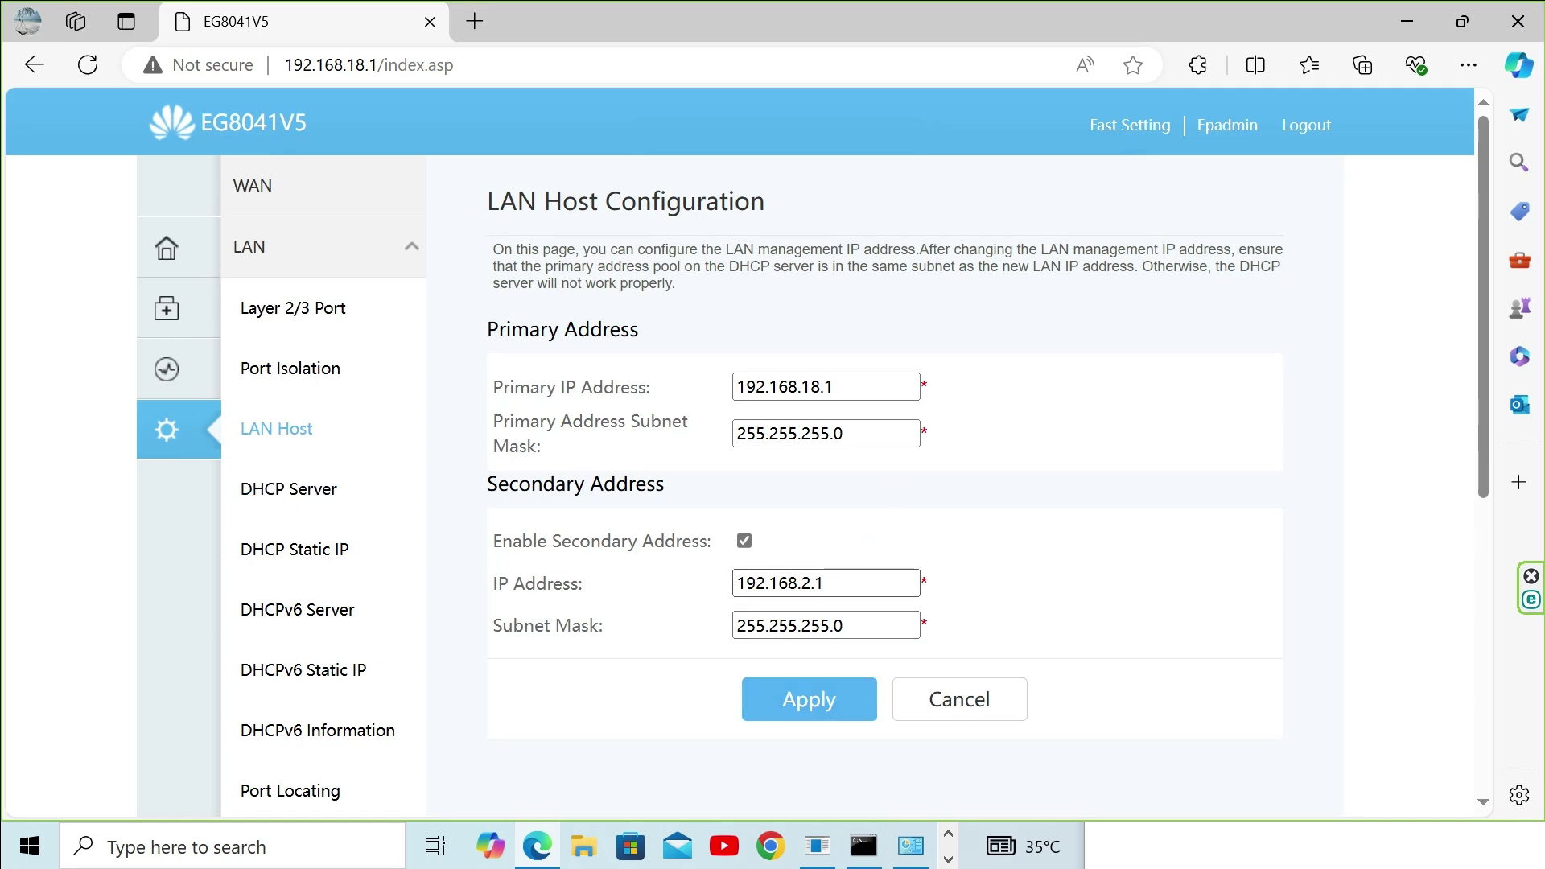
pyautogui.click(814, 385)
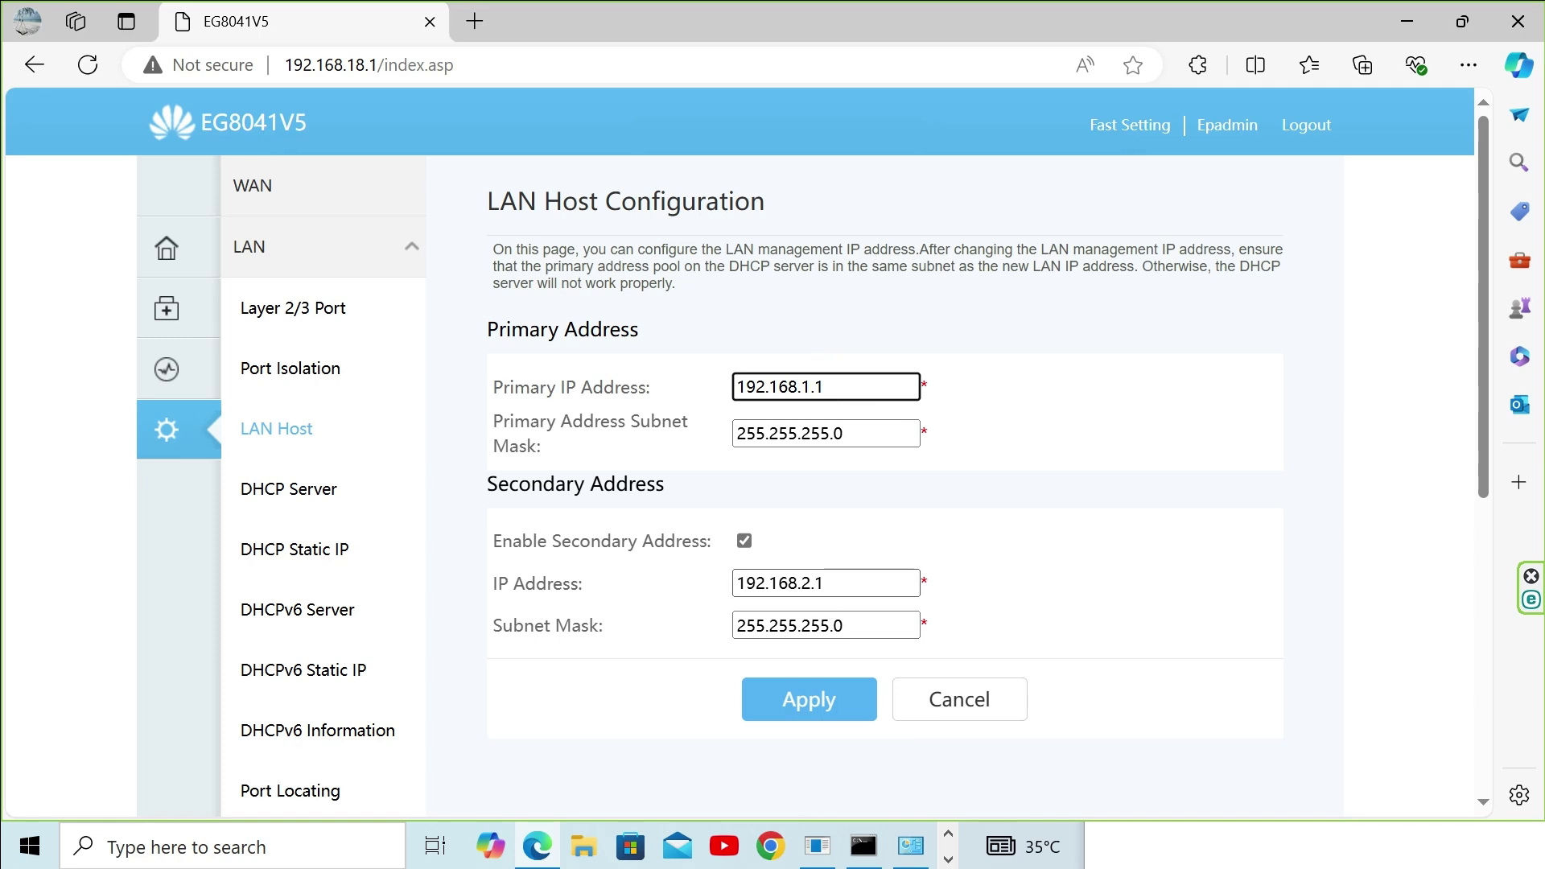
pyautogui.click(744, 540)
pyautogui.click(849, 633)
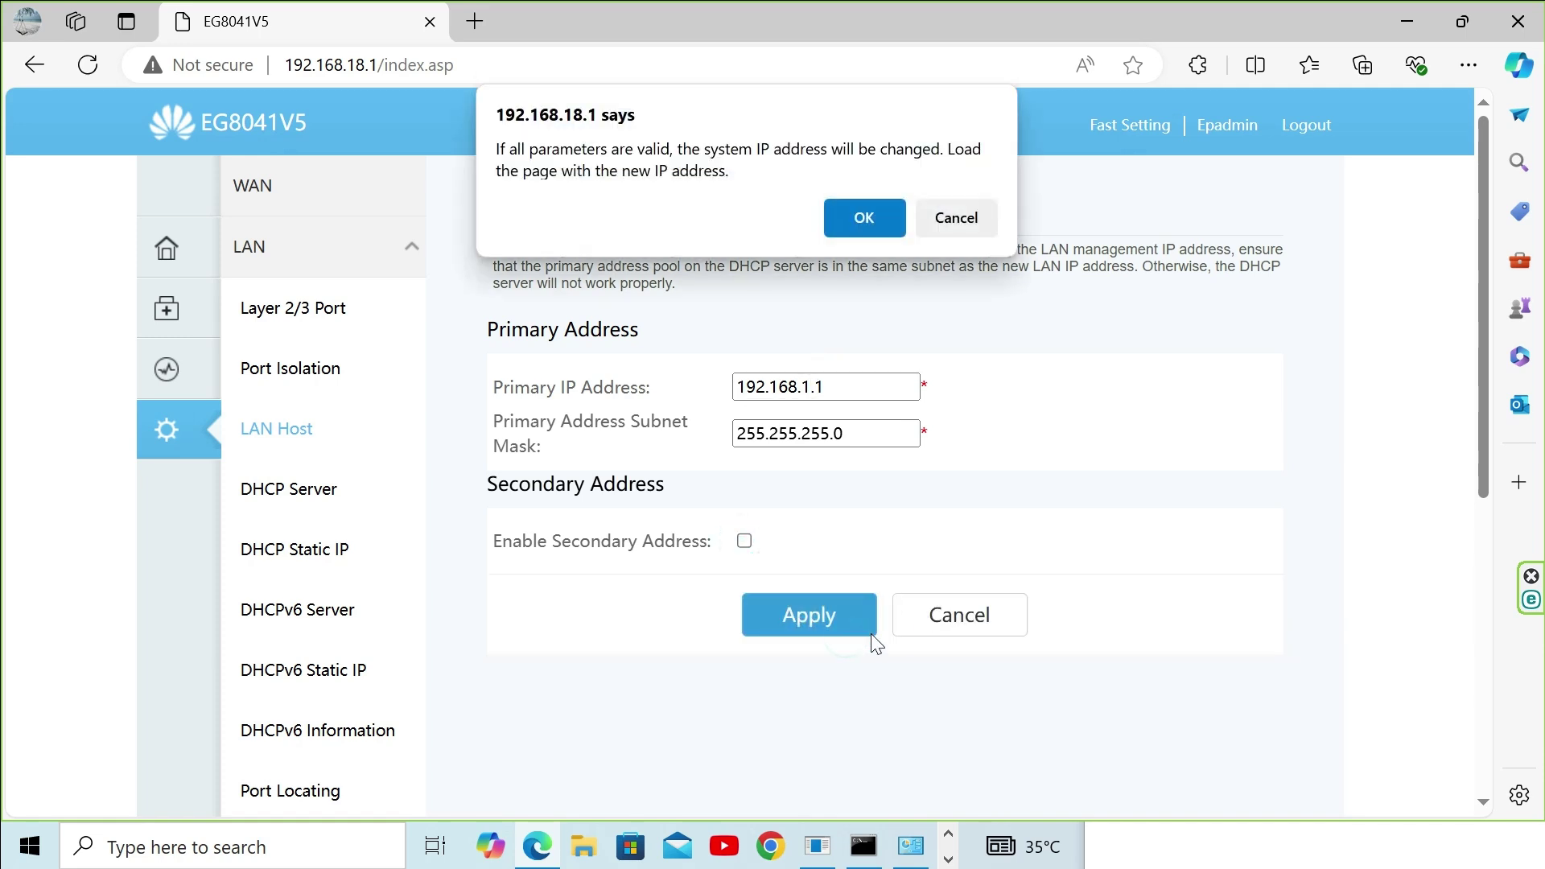
pyautogui.click(864, 229)
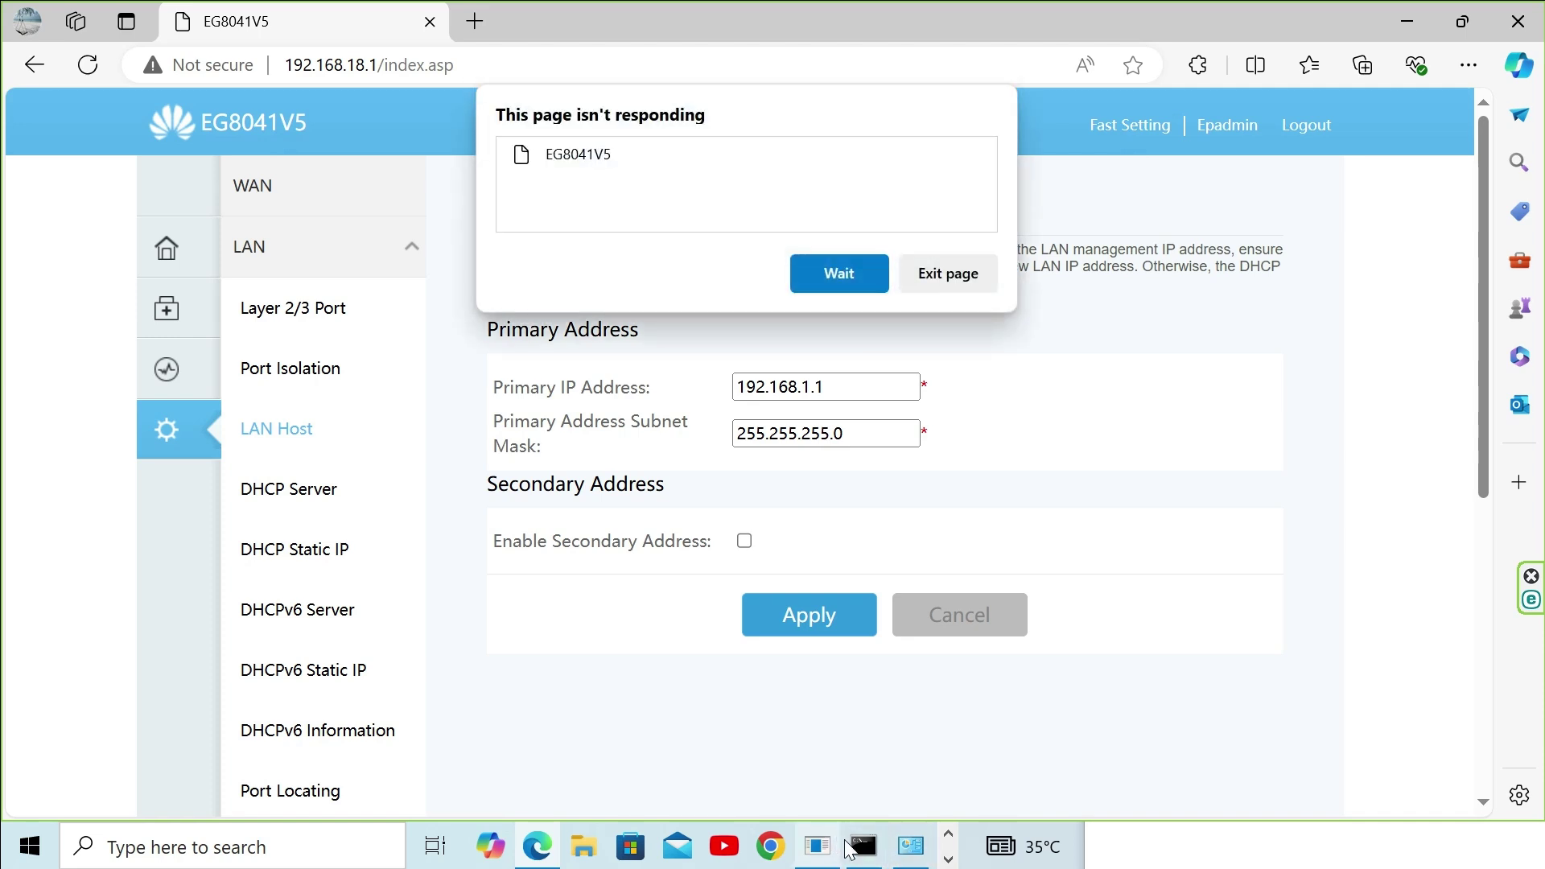
pyautogui.click(845, 272)
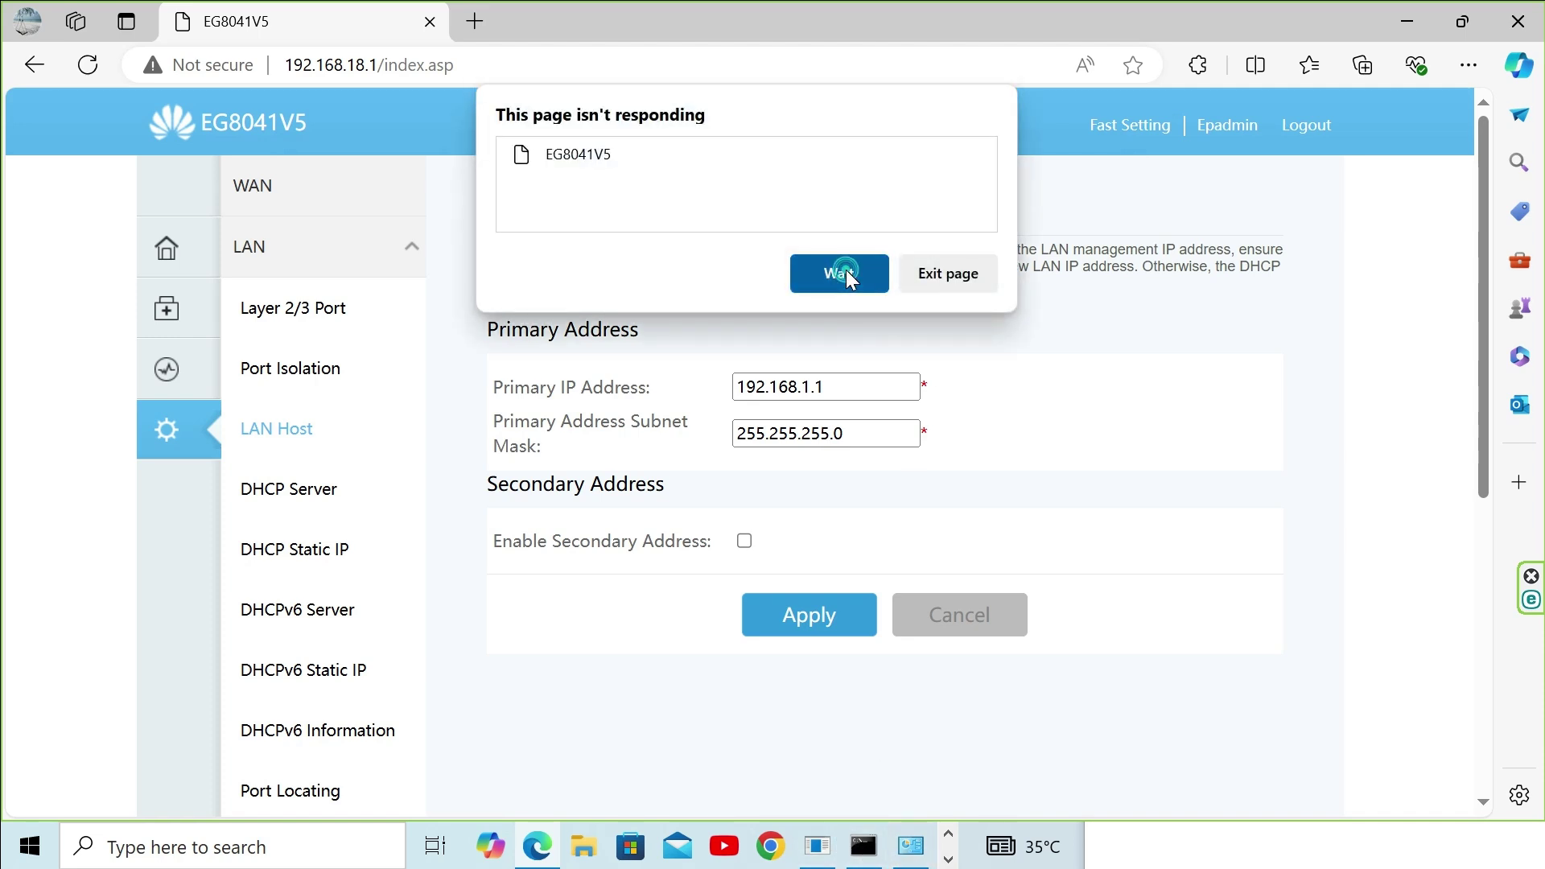
# Step: Run ipconfig in Command Prompt to list the current adapter addresses
pyautogui.click(845, 859)
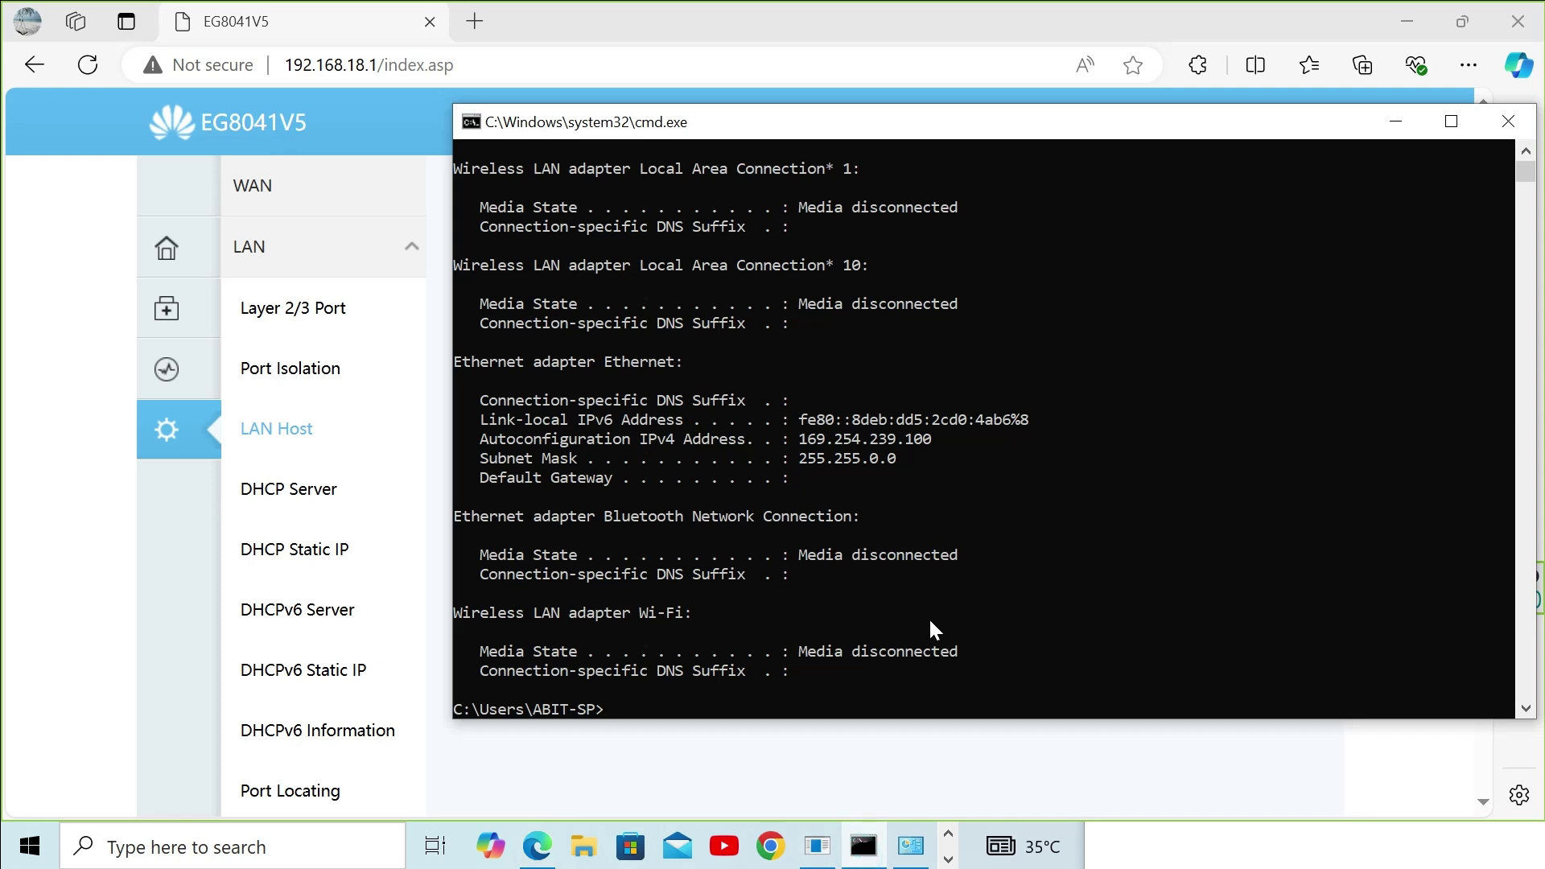
pyautogui.write('ipconfig')
pyautogui.press('Return')
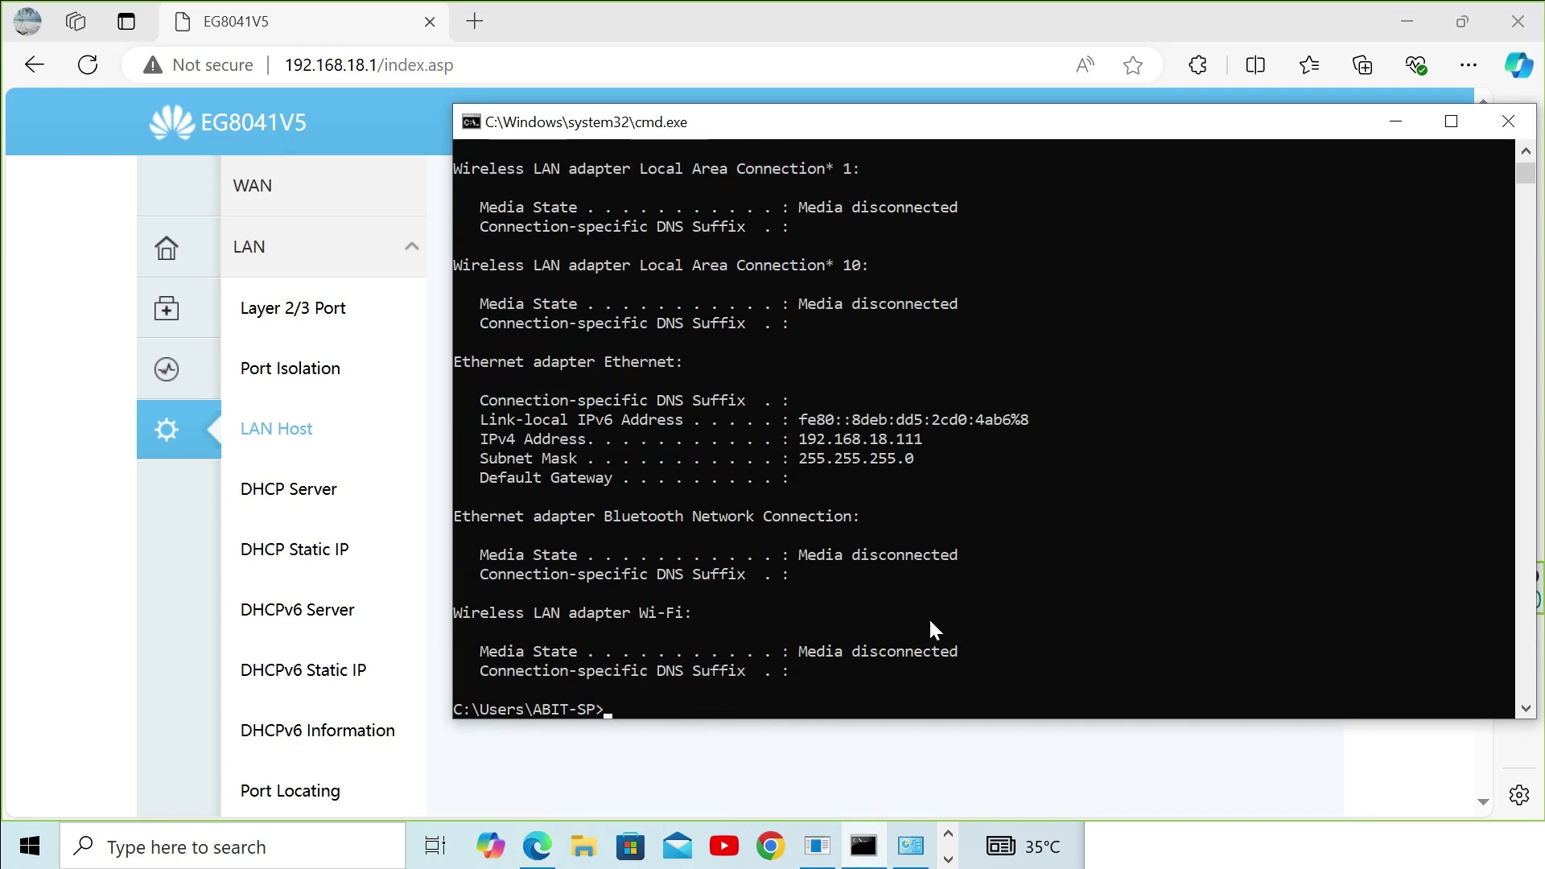
pyautogui.click(1120, 490)
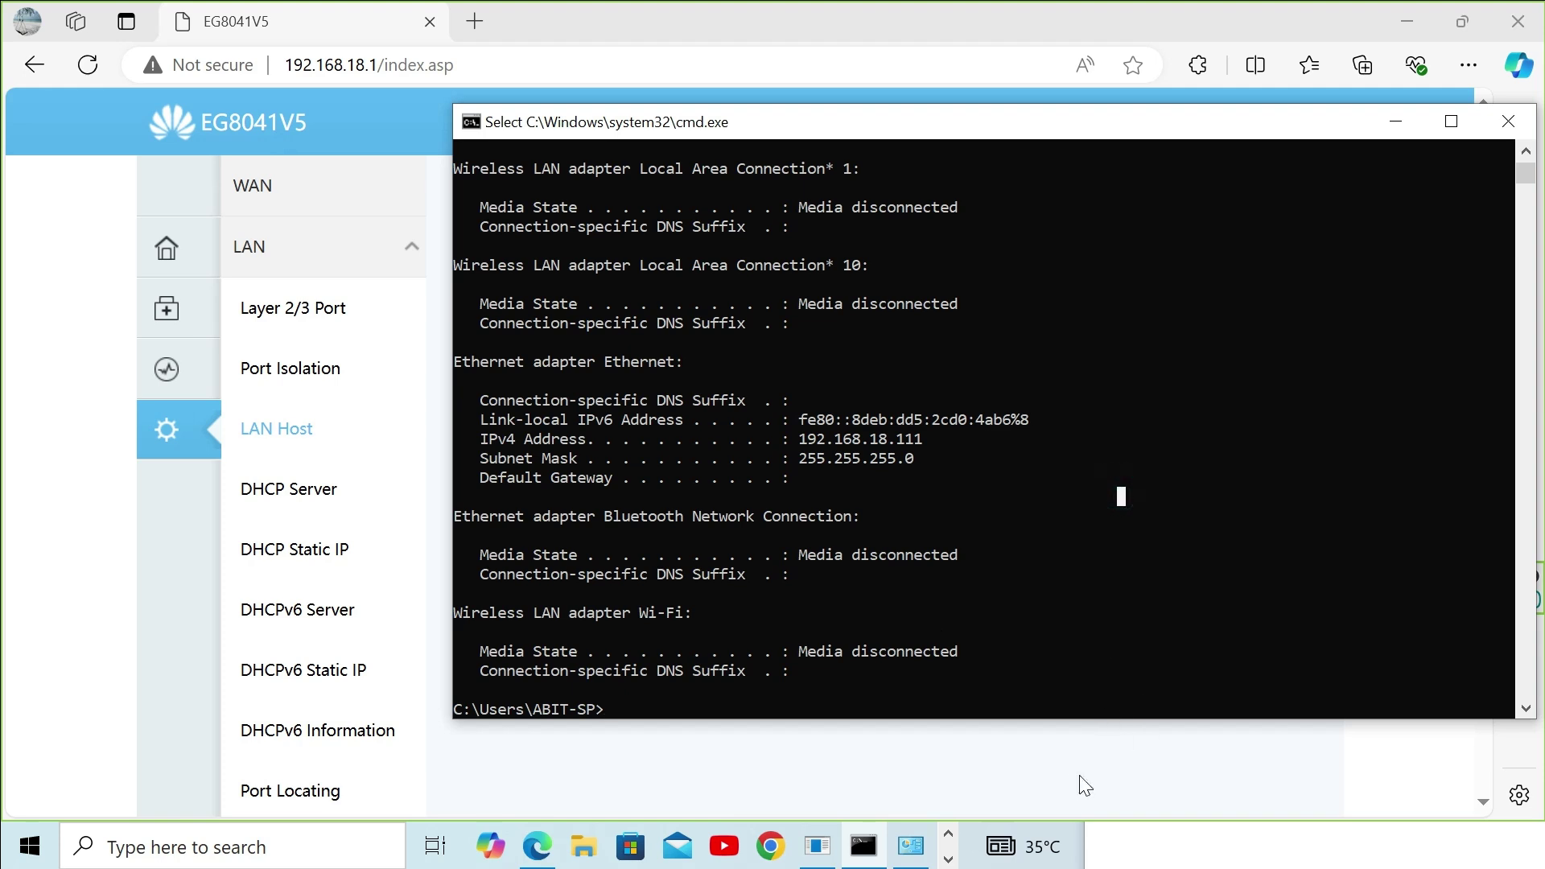
# Step: Set the Ethernet adapter's IPv4 to obtain IP and DNS server addresses automatically
pyautogui.click(911, 859)
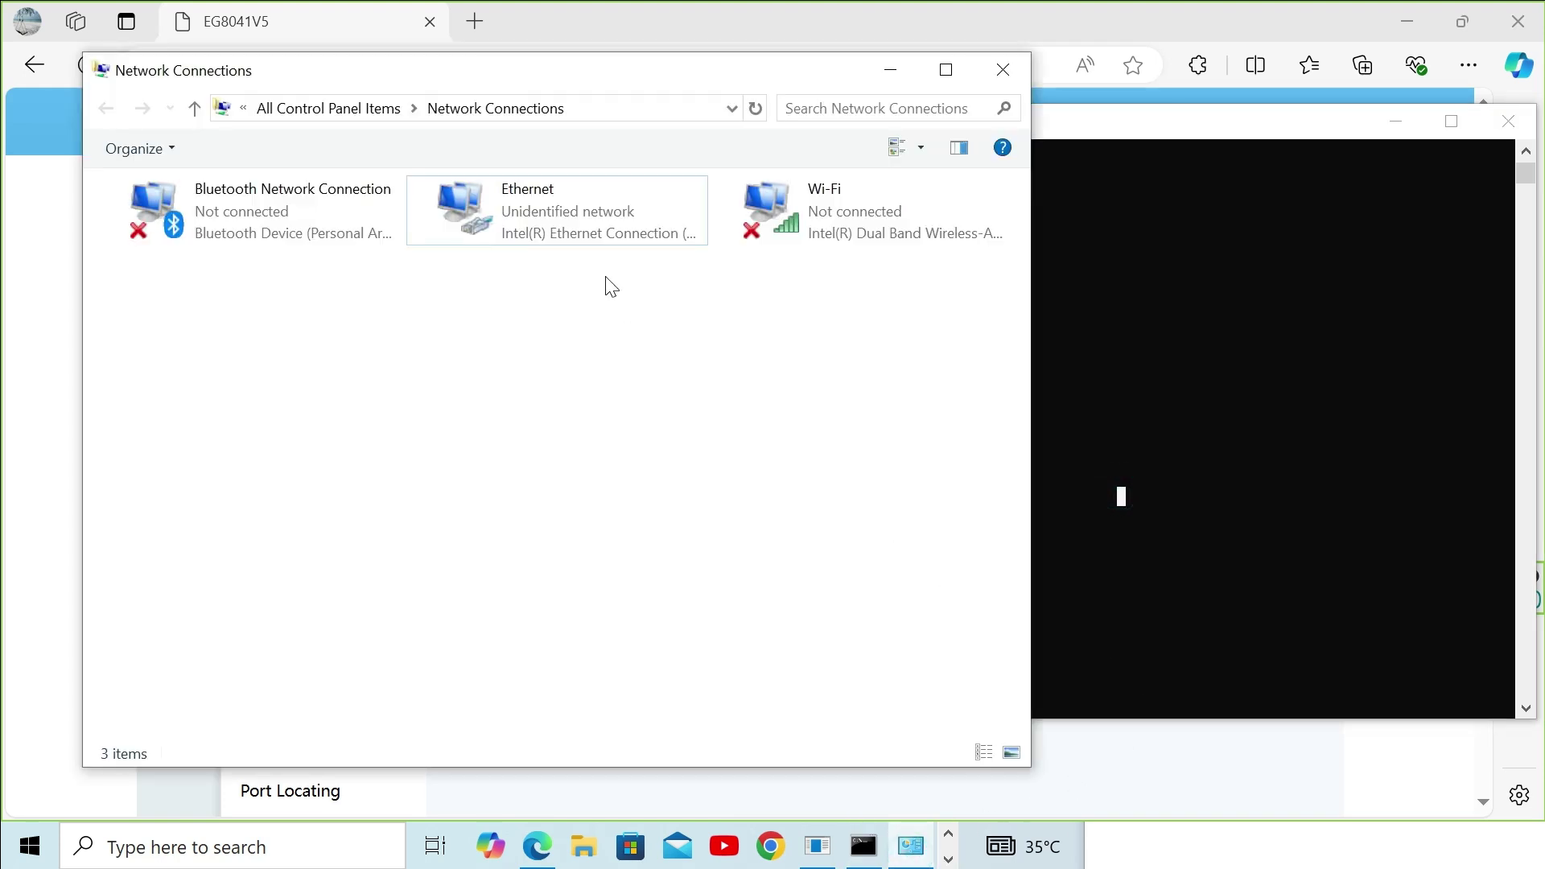
pyautogui.click(587, 232)
pyautogui.rightClick(586, 231)
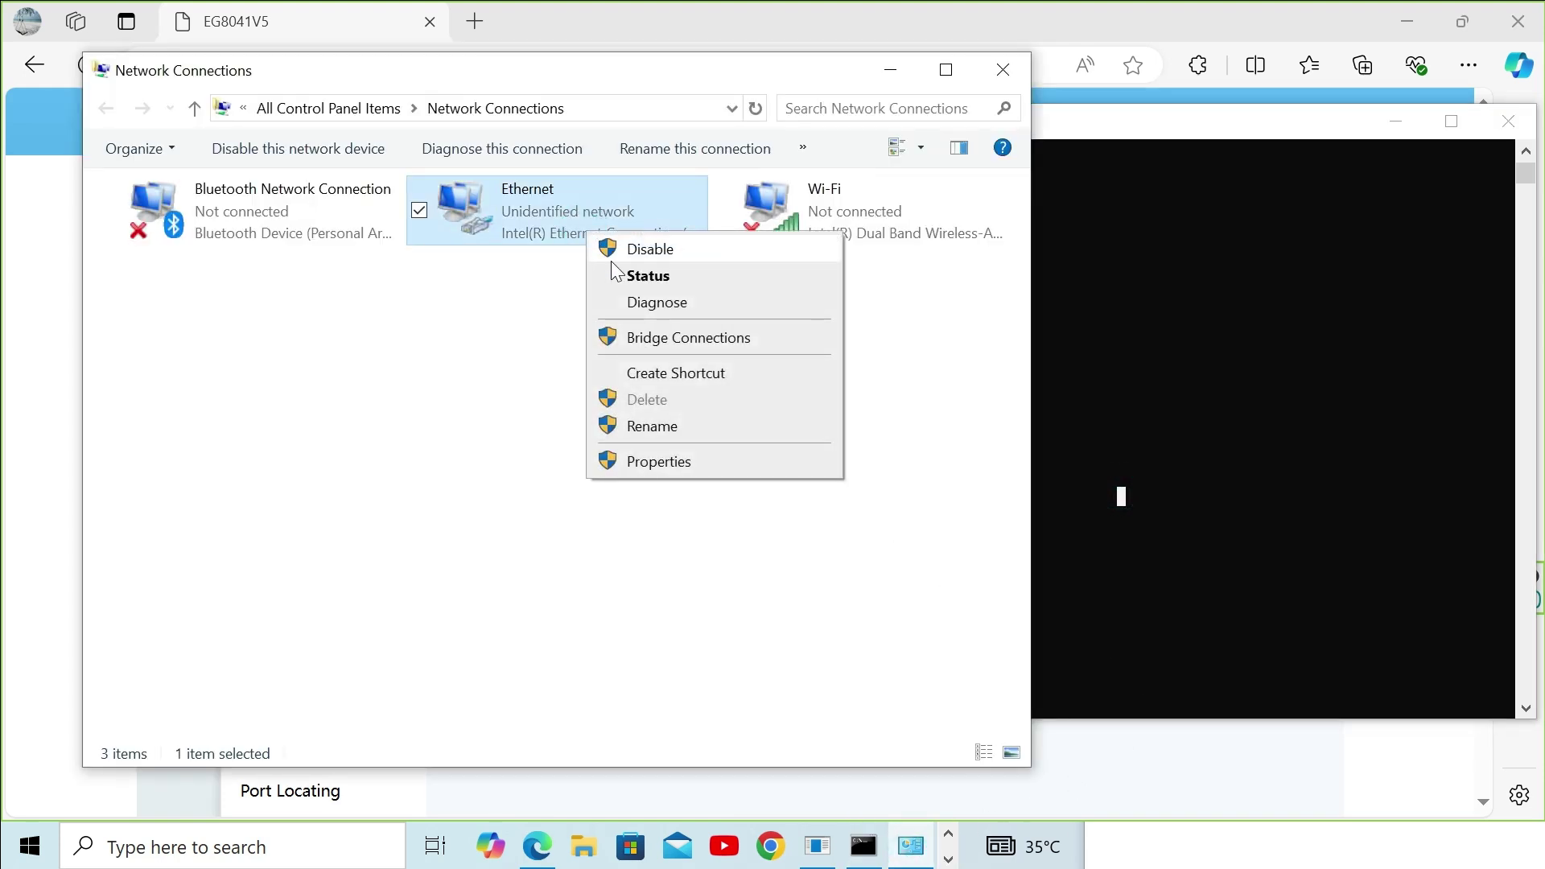
pyautogui.click(637, 462)
pyautogui.doubleClick(370, 421)
pyautogui.click(344, 410)
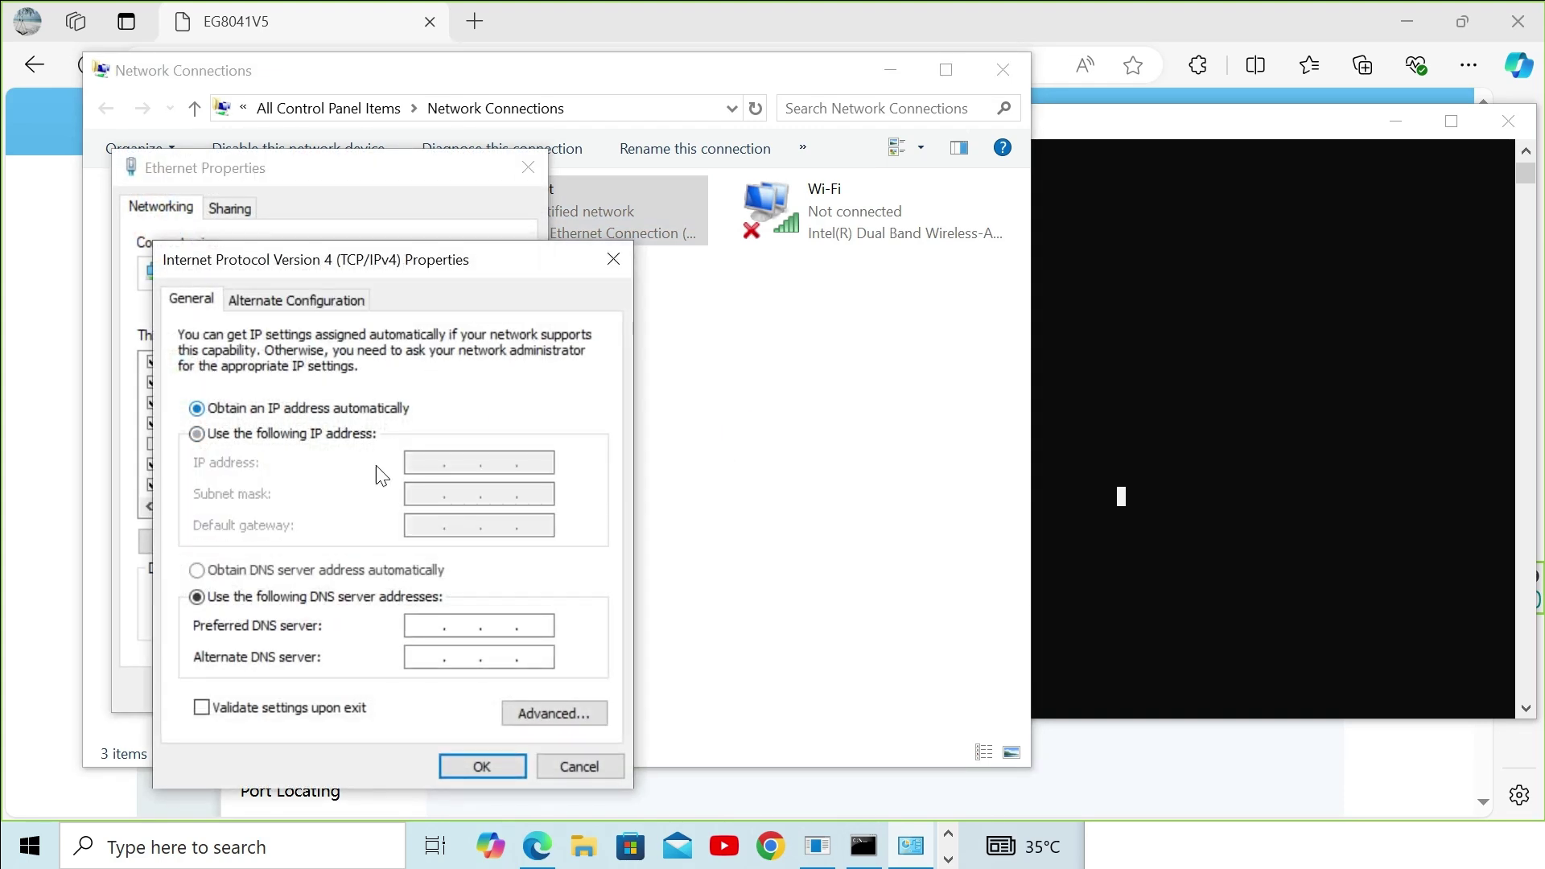
pyautogui.click(419, 575)
pyautogui.click(481, 766)
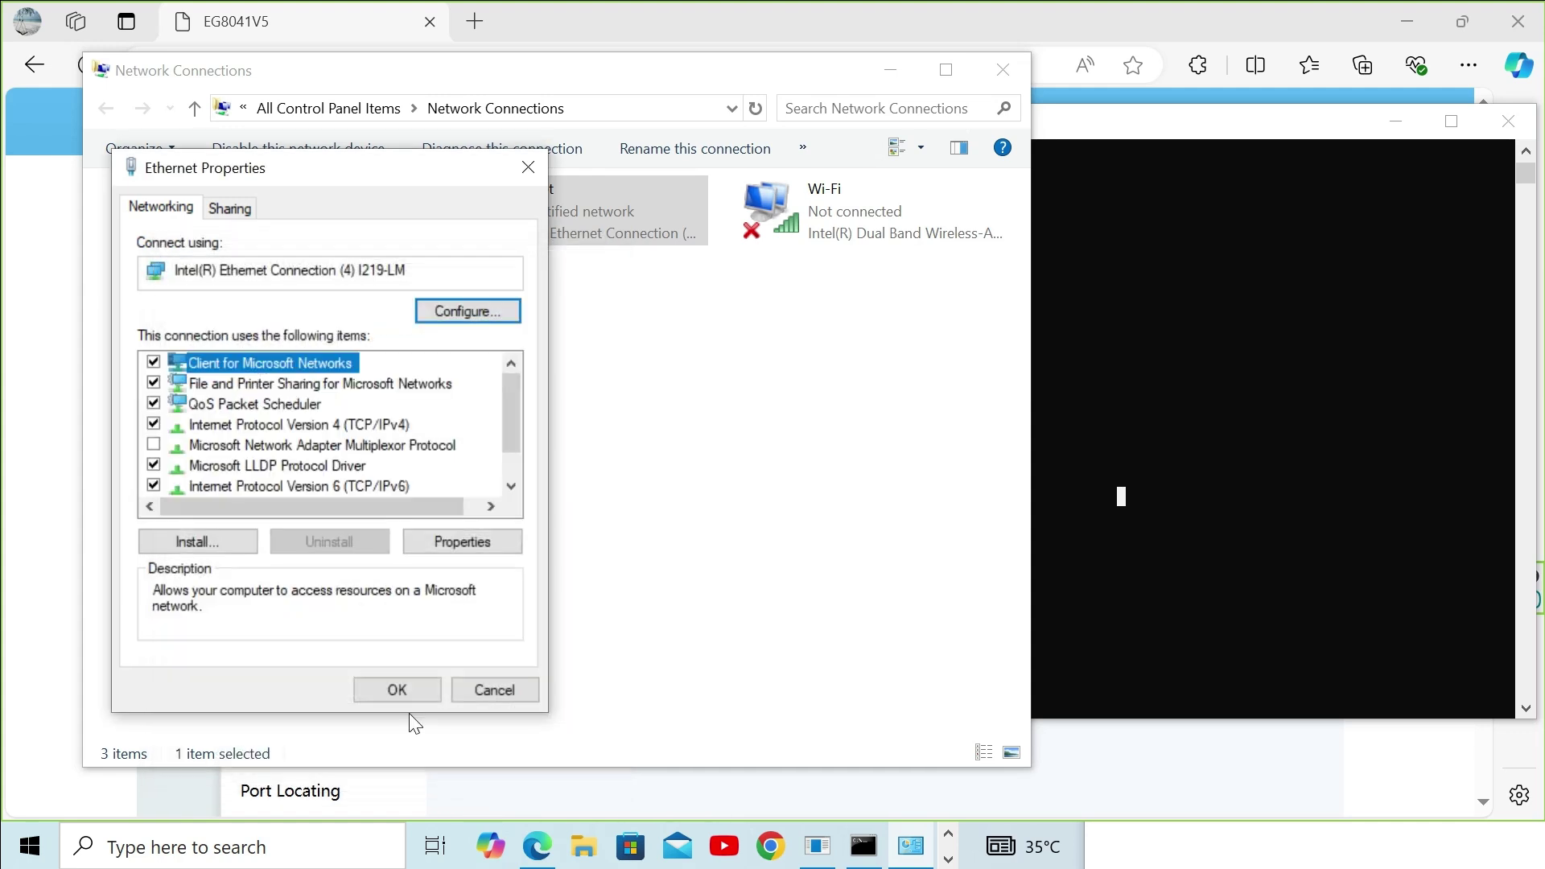
pyautogui.click(396, 686)
pyautogui.click(594, 468)
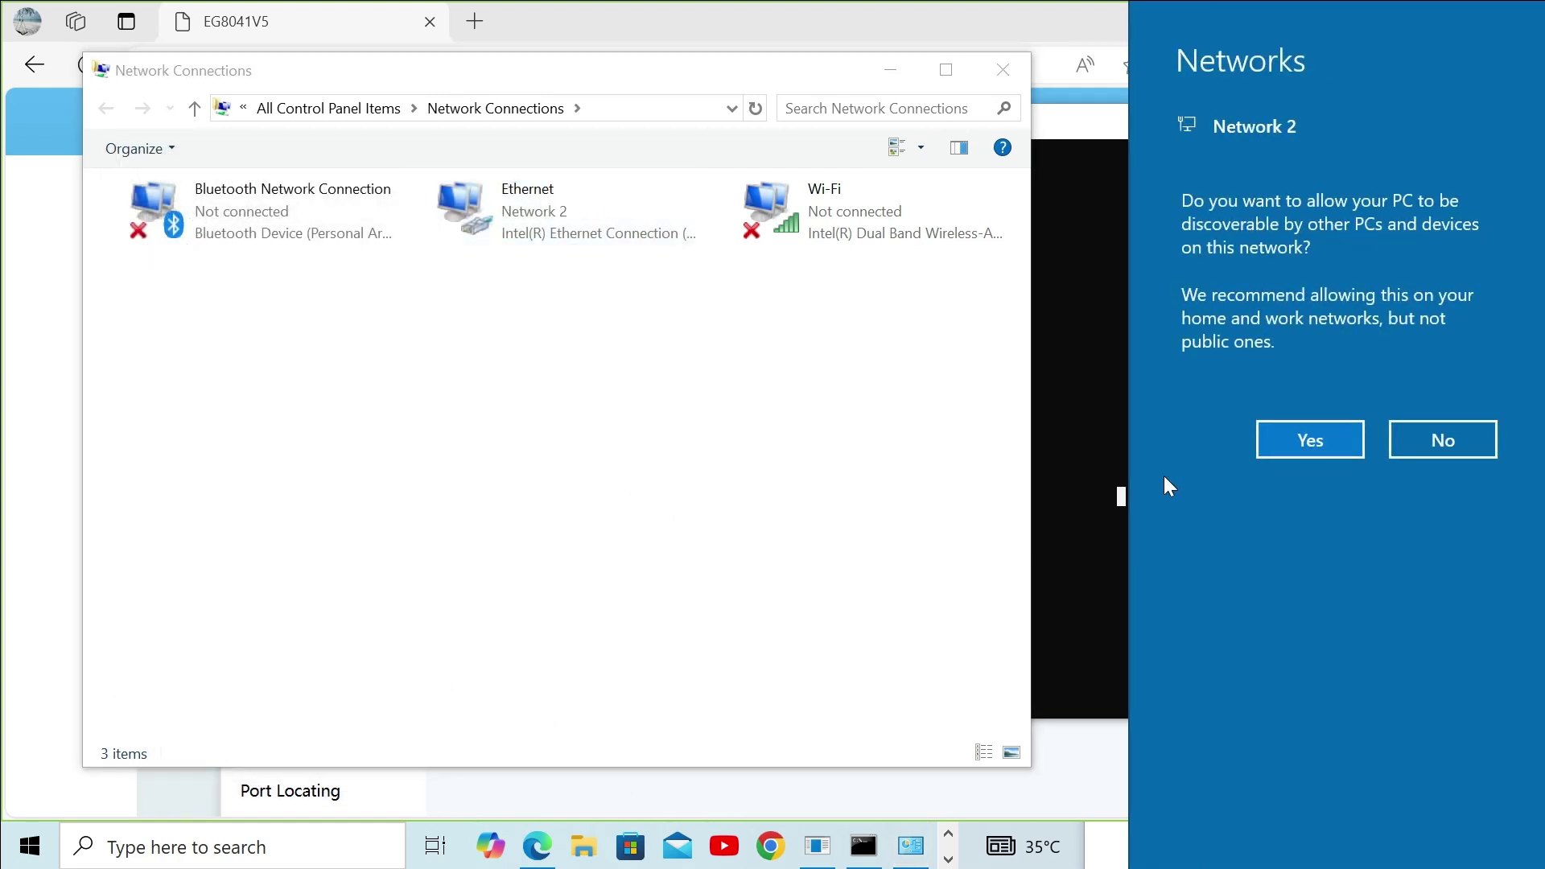
# Step: Allow network discovery and confirm in Ethernet Status details the adapter now has 192.168.1.5
pyautogui.click(1310, 441)
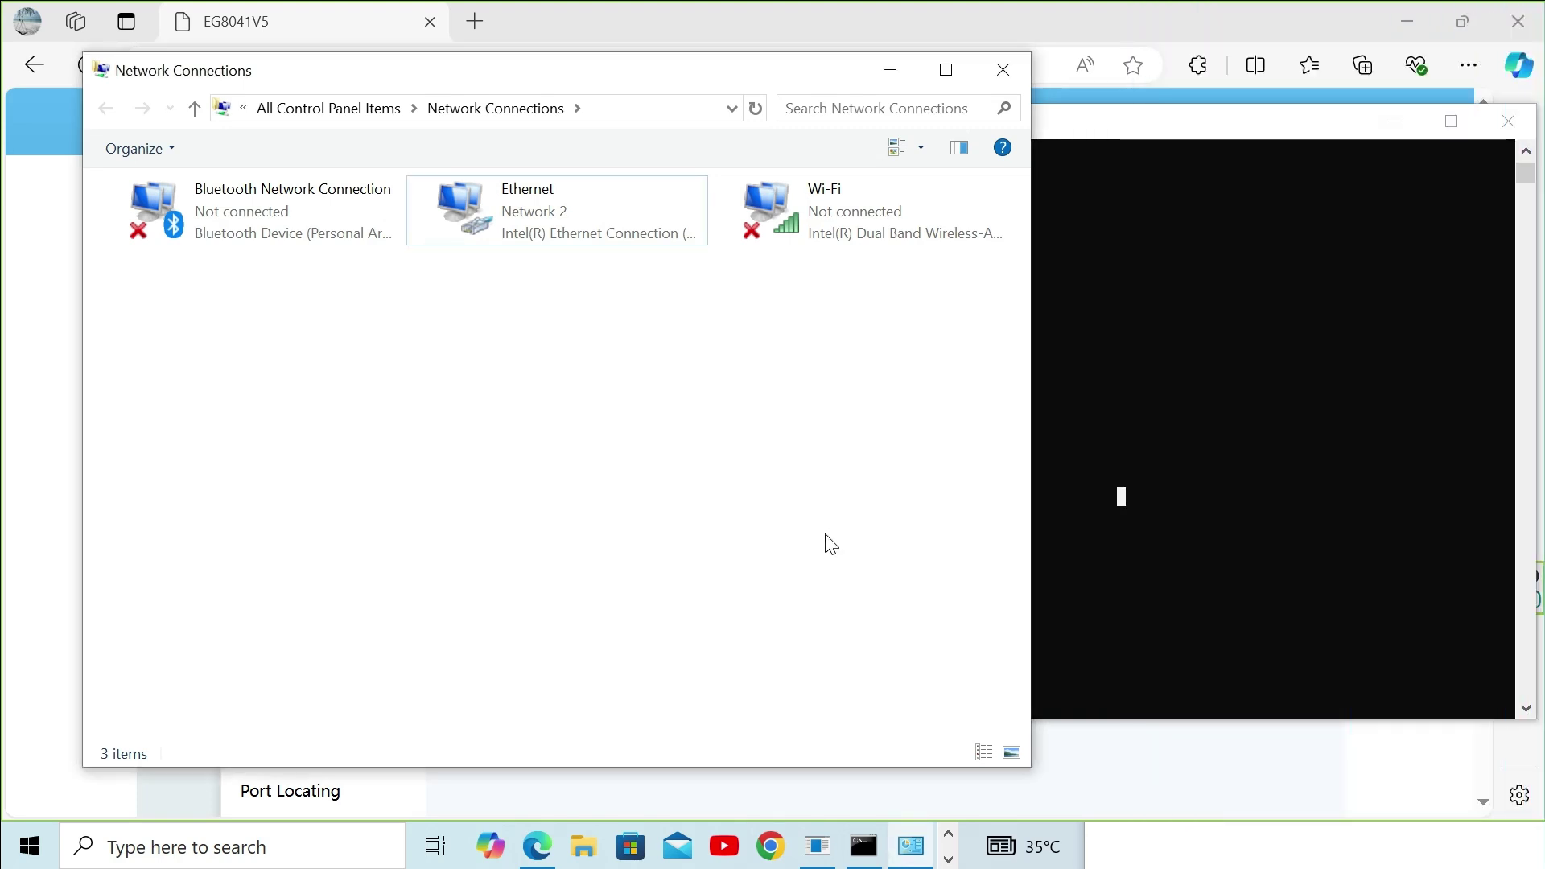
pyautogui.click(552, 217)
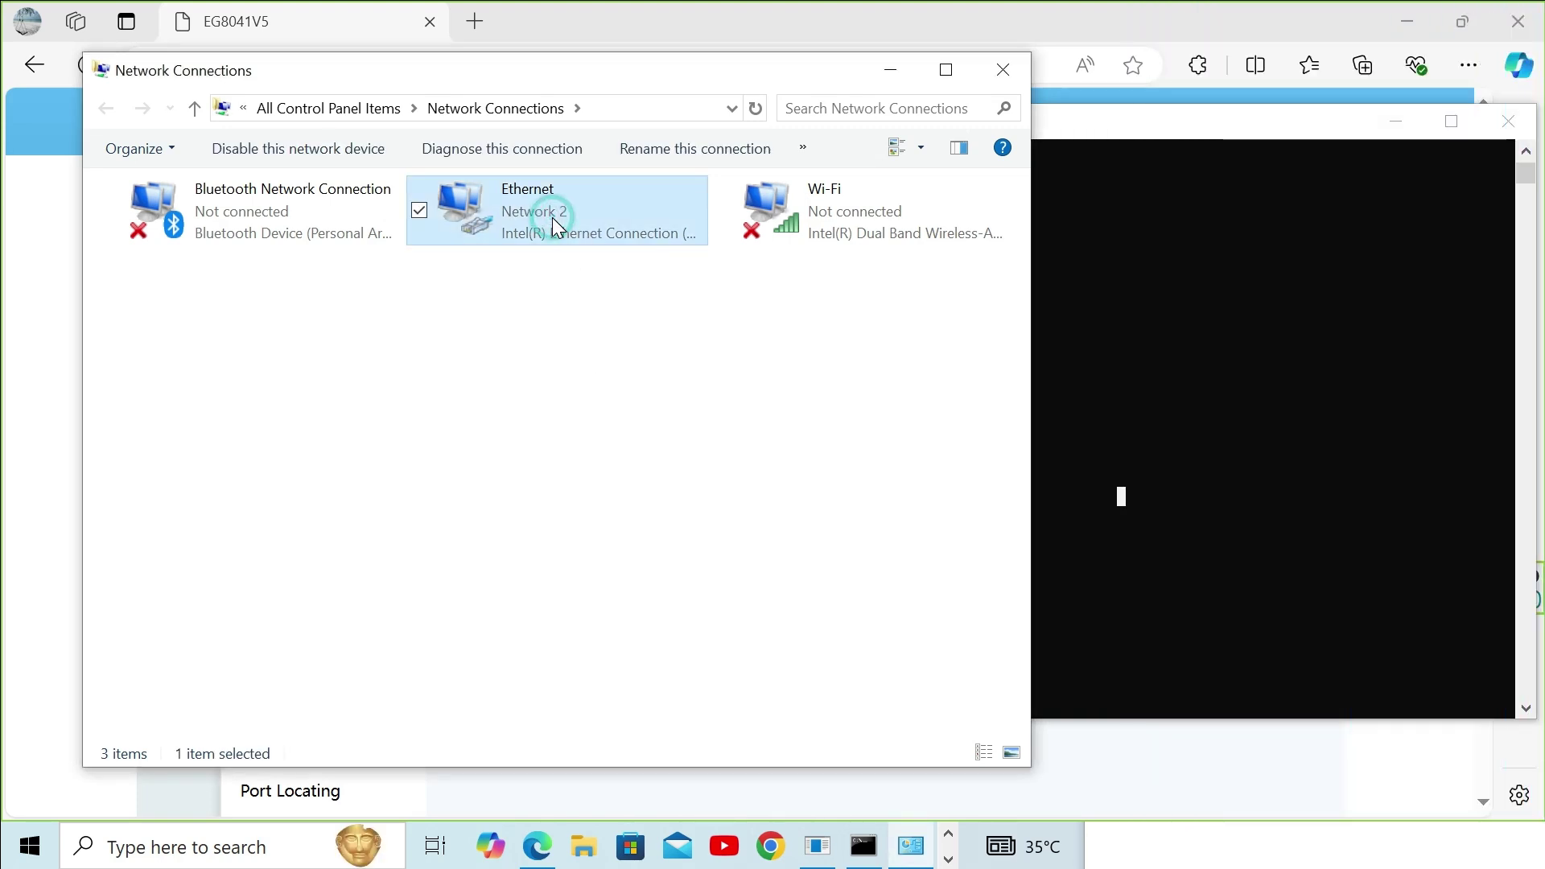
pyautogui.rightClick(552, 217)
pyautogui.click(607, 265)
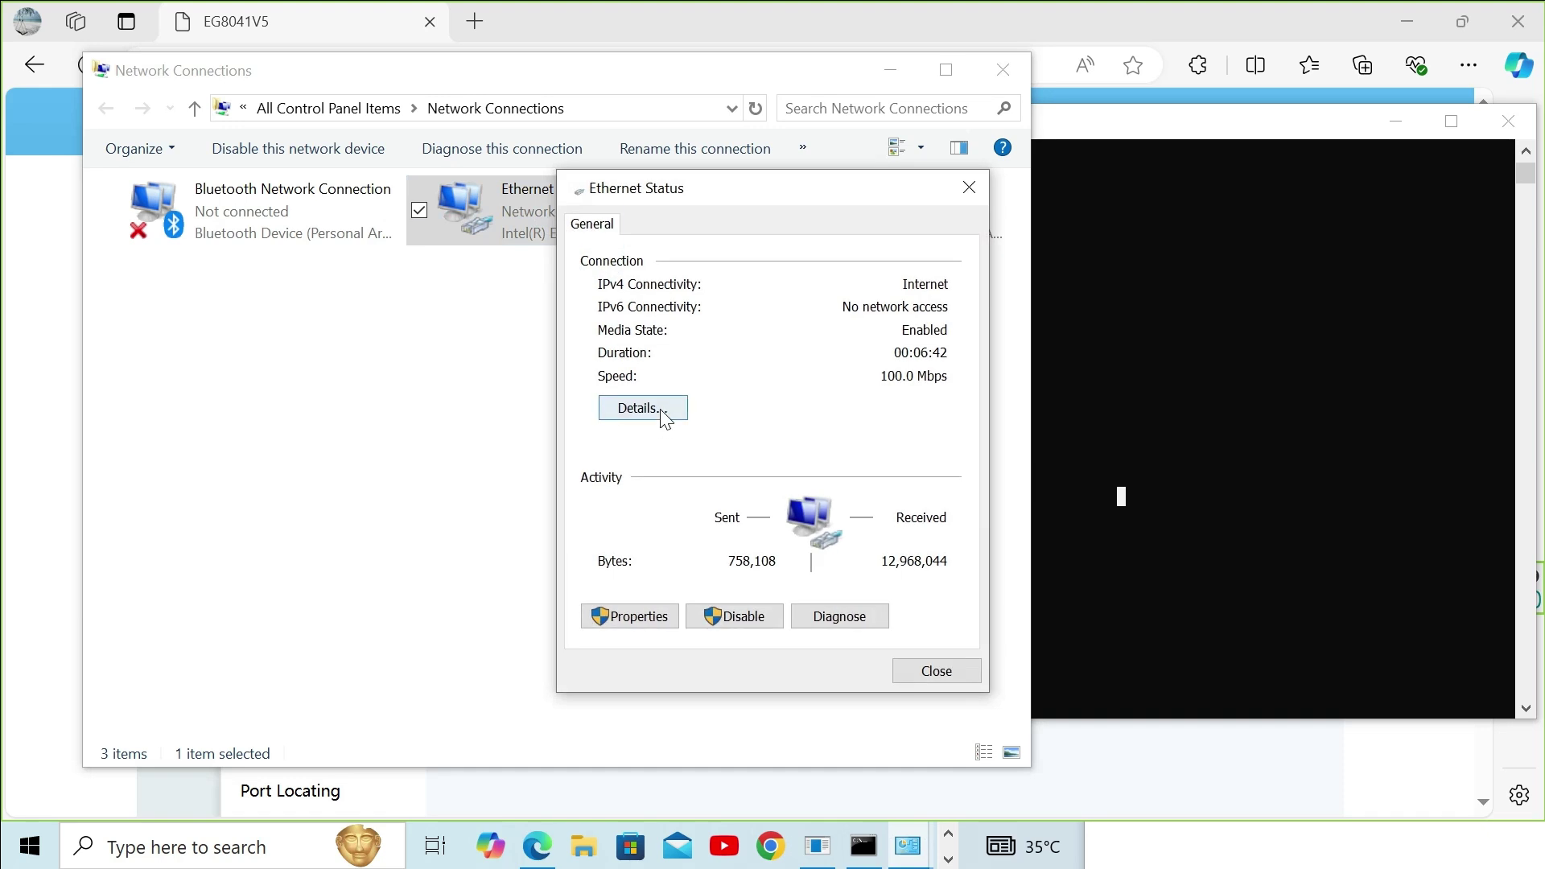
pyautogui.click(664, 414)
pyautogui.click(788, 390)
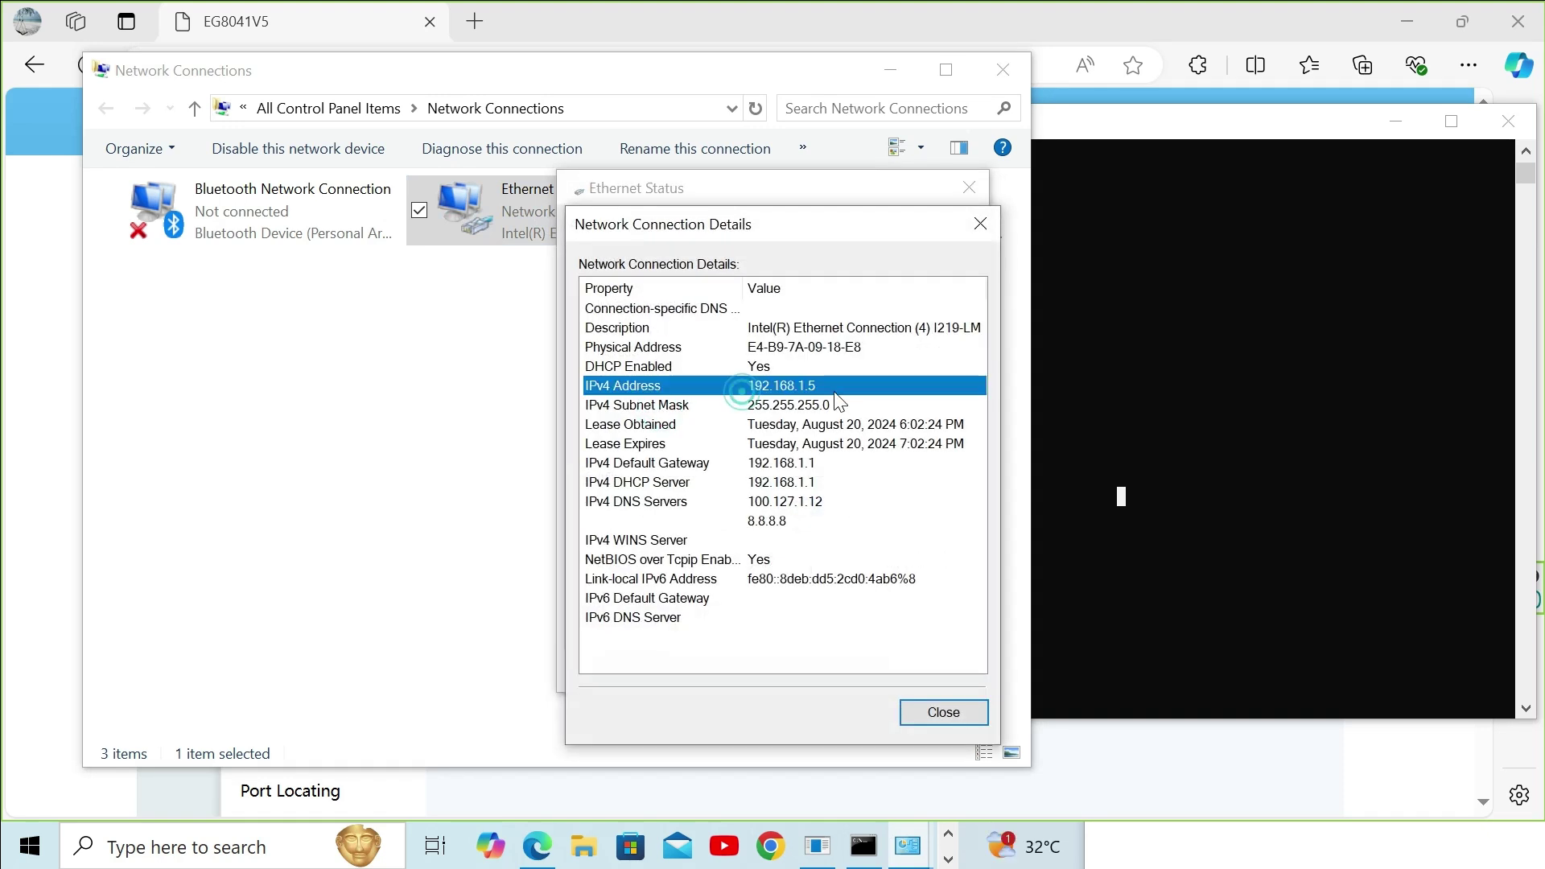
pyautogui.click(980, 224)
pyautogui.click(969, 187)
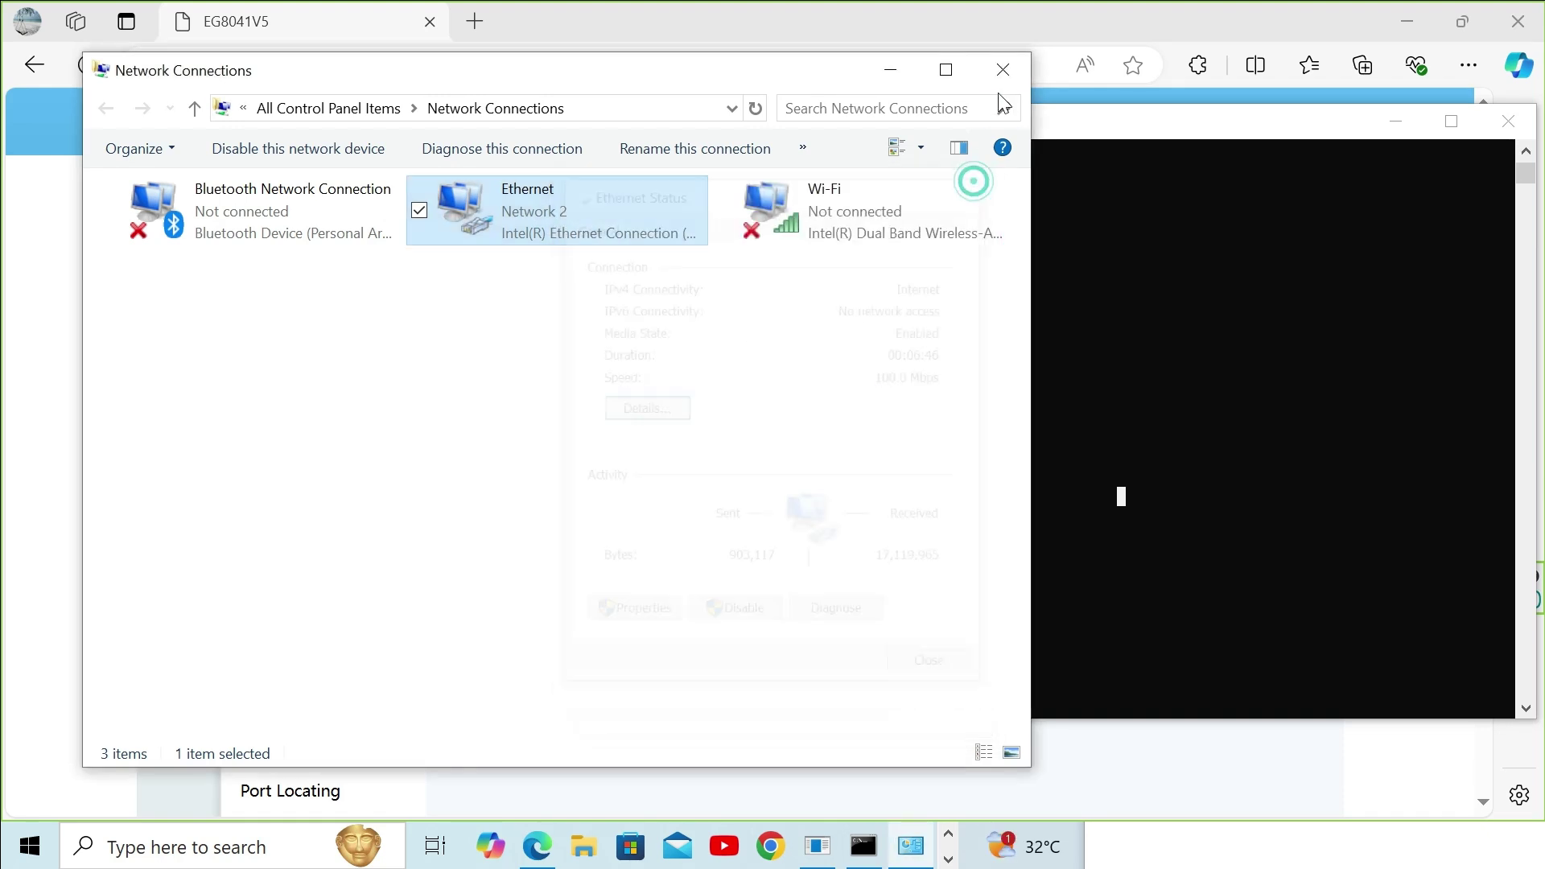
pyautogui.click(1002, 70)
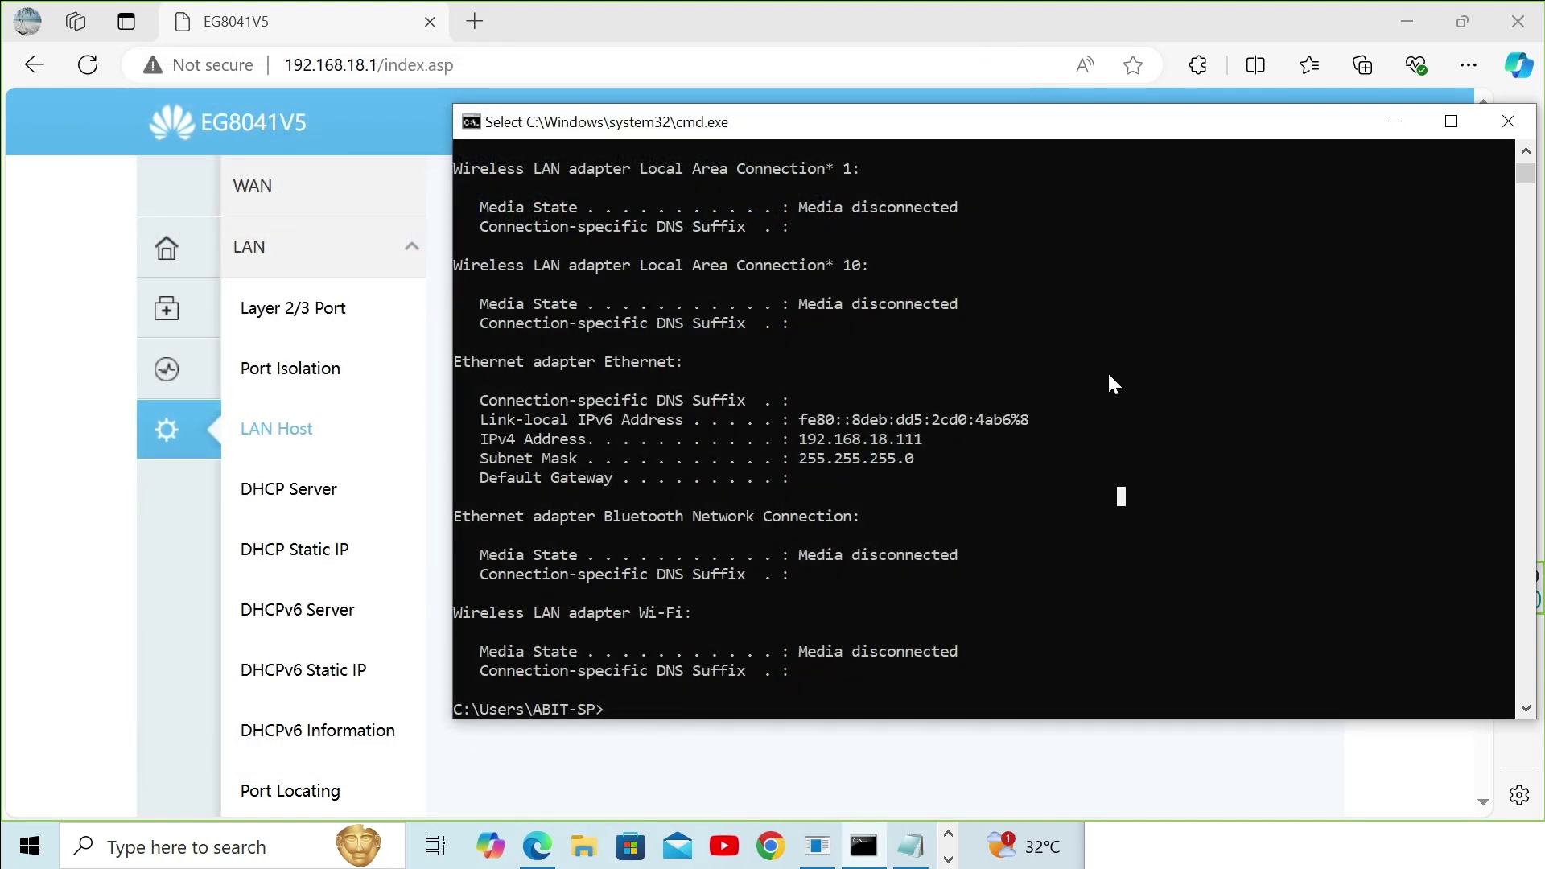
# Step: Rerun ipconfig to verify address 192.168.1.5 with gateway 192.168.1.1
pyautogui.press('Up')
pyautogui.press('Return')
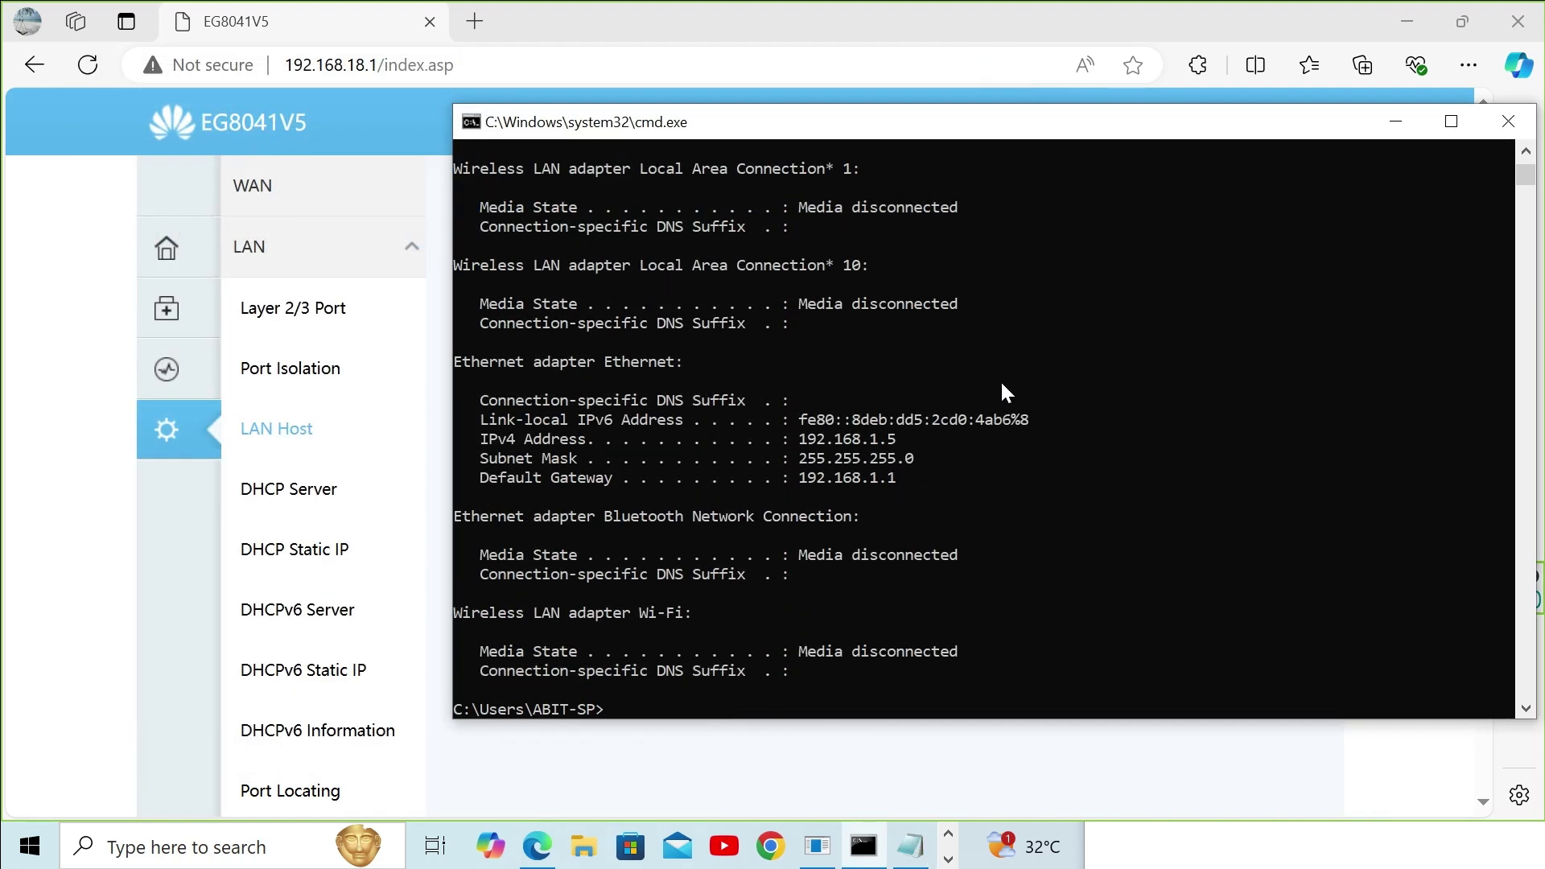
pyautogui.click(548, 62)
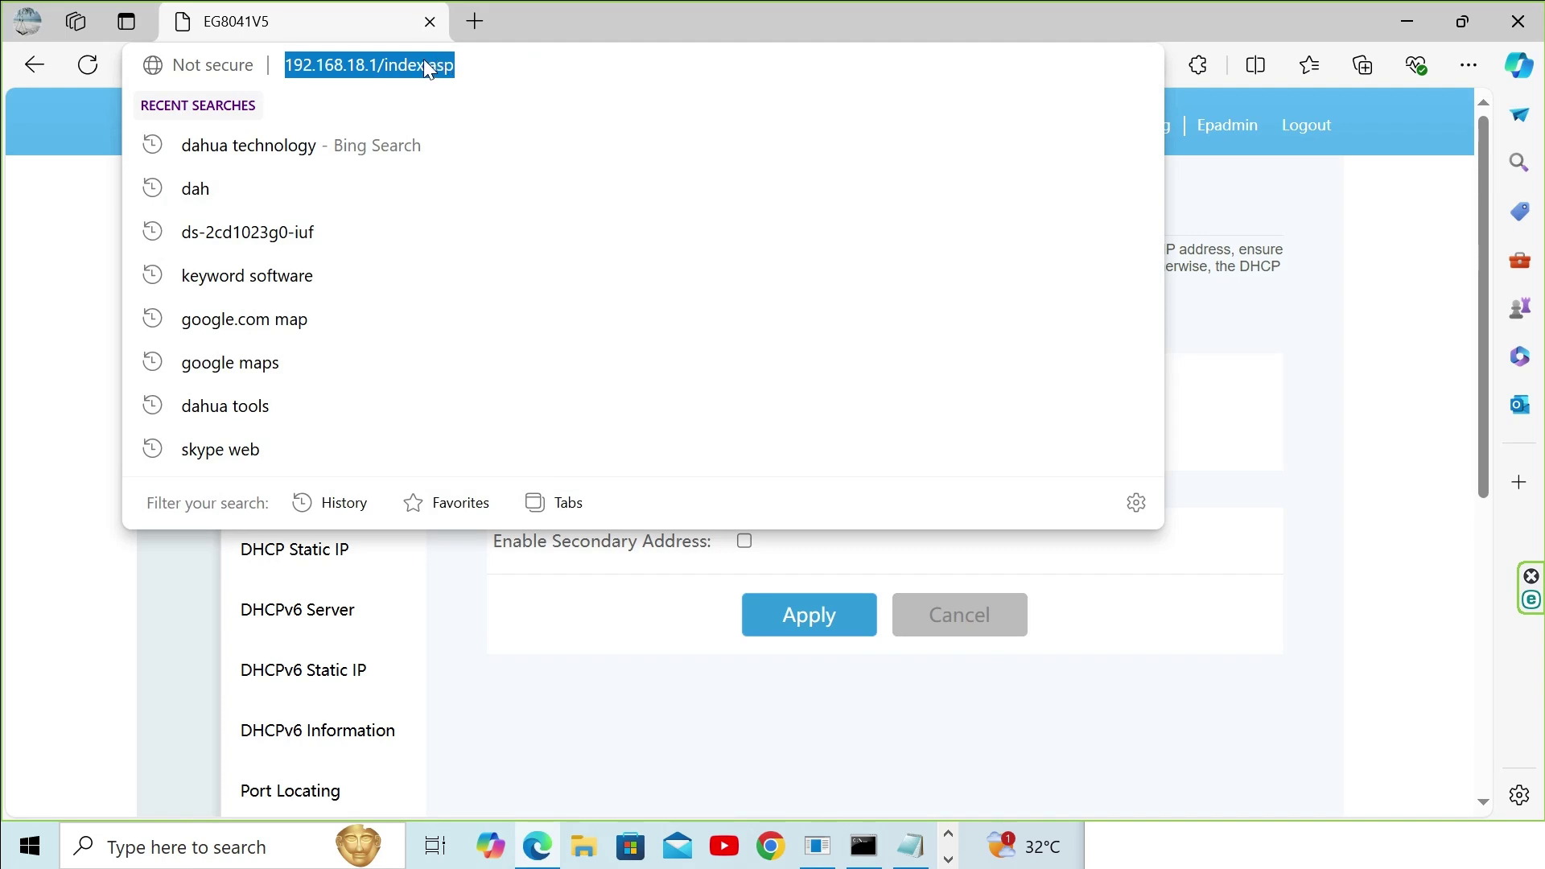
# Step: Replace the old 192.168.18.1 address in Edge with 192.168.1.1 and load the page
pyautogui.click(517, 67)
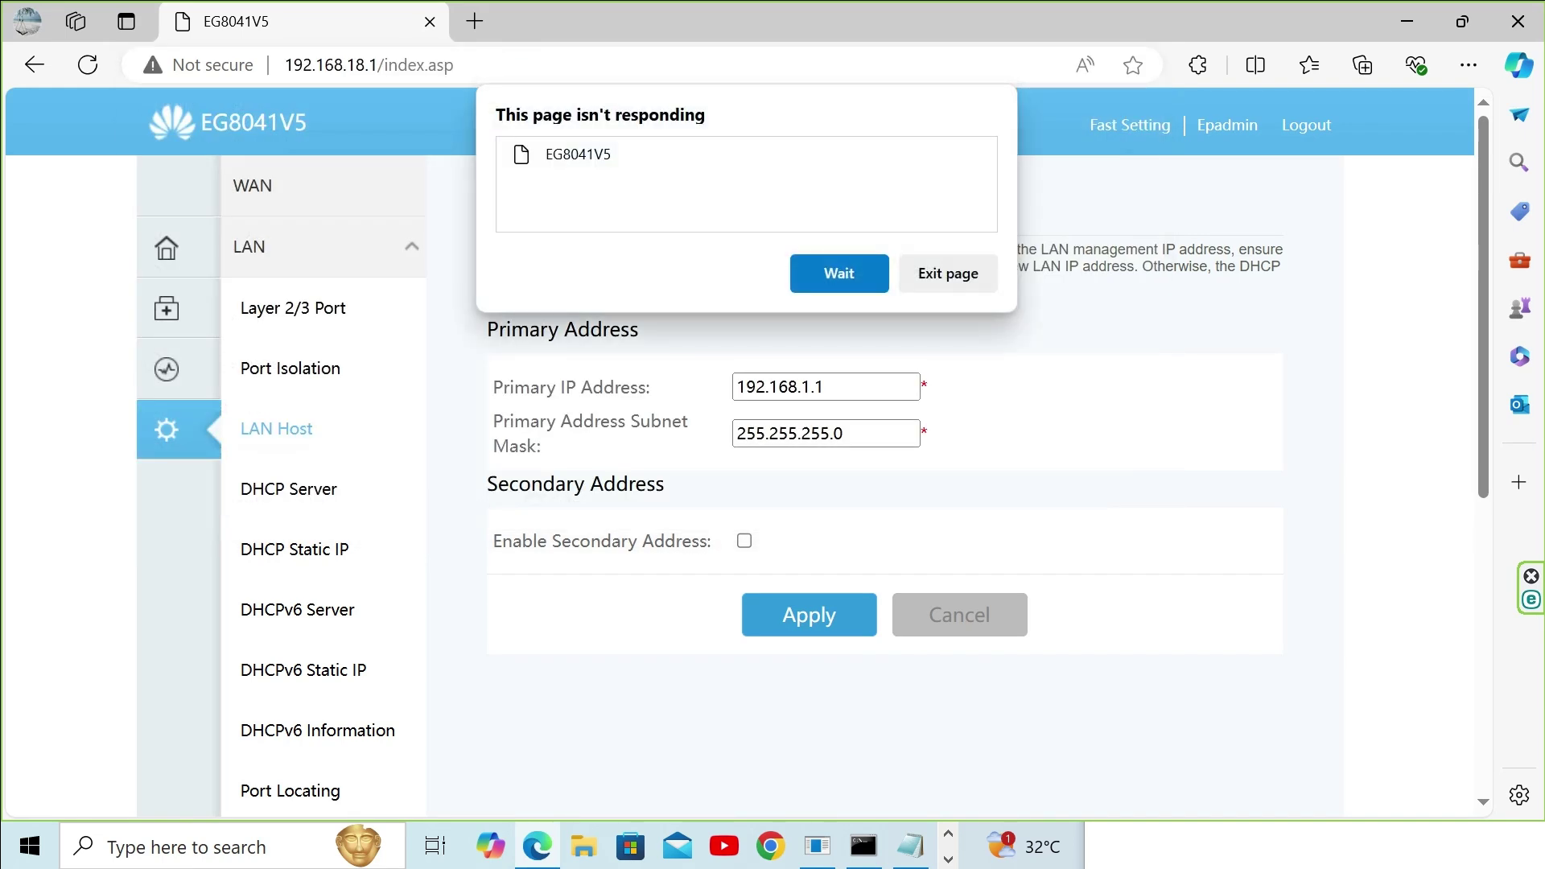
pyautogui.click(510, 68)
pyautogui.click(486, 62)
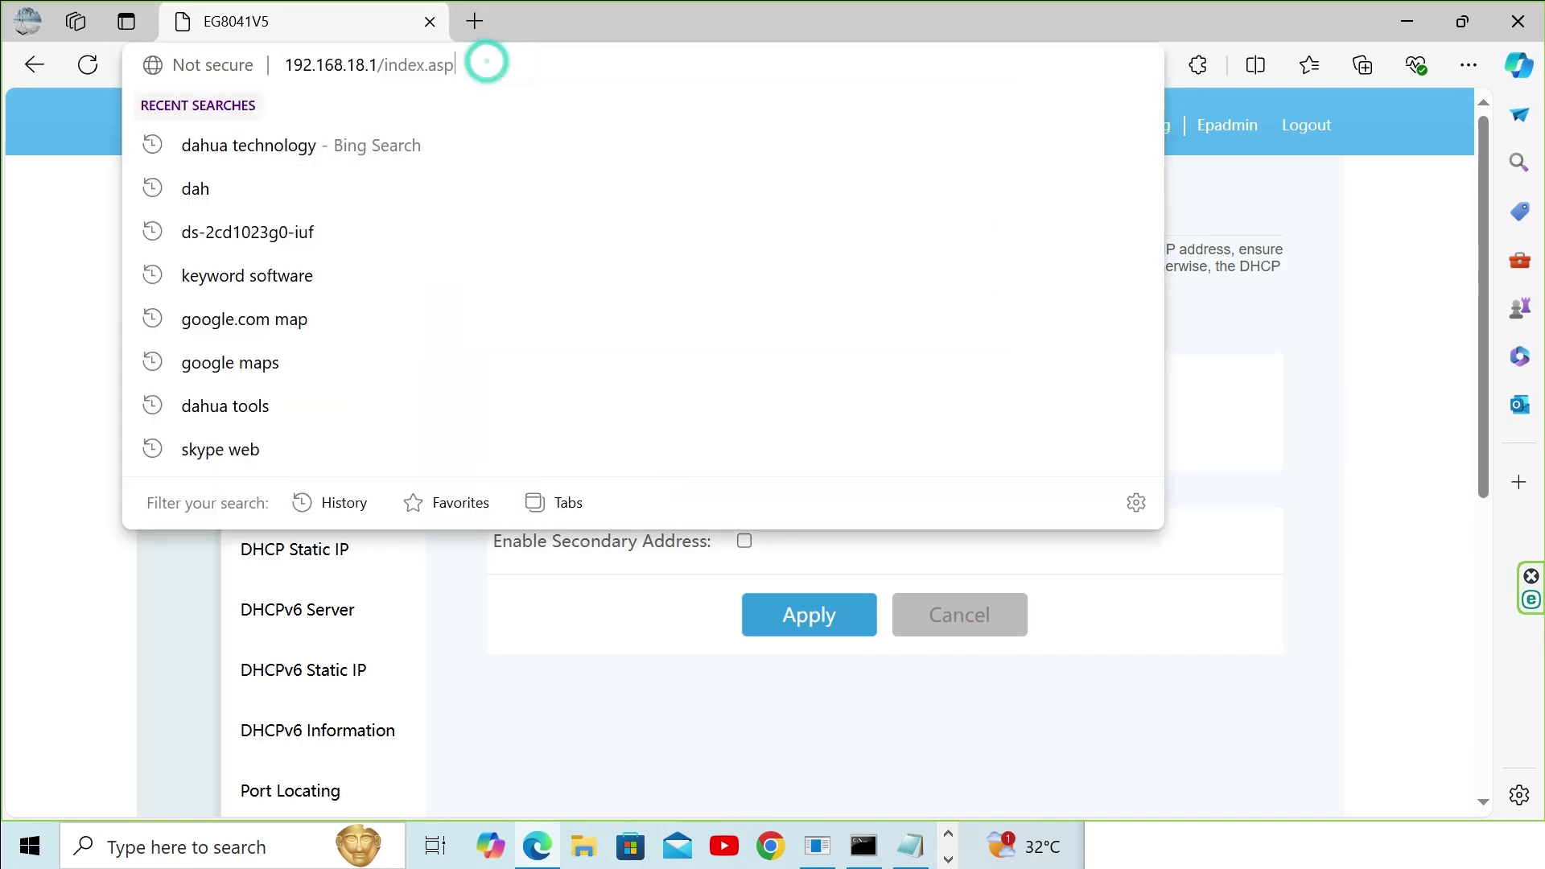
pyautogui.press('BackSpace')
pyautogui.press('BackSpace')
pyautogui.press('BackSpace')
pyautogui.press('BackSpace')
pyautogui.press('BackSpace')
pyautogui.press('BackSpace')
pyautogui.press('BackSpace')
pyautogui.press('BackSpace')
pyautogui.press('BackSpace')
pyautogui.press('BackSpace')
pyautogui.press('BackSpace')
pyautogui.press('BackSpace')
pyautogui.press('BackSpace')
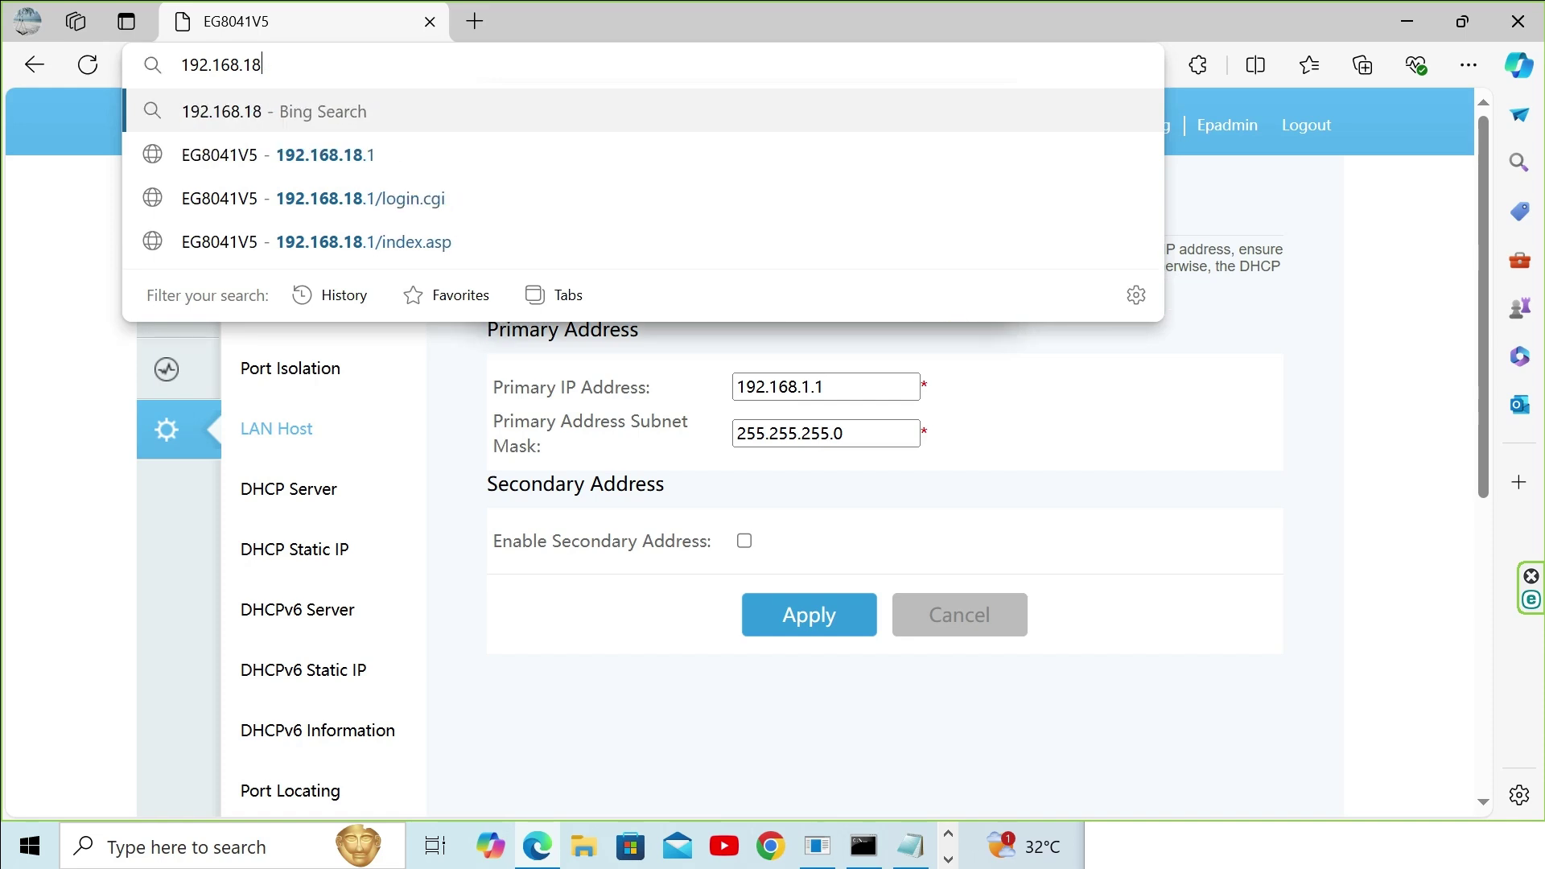
pyautogui.write('.1')
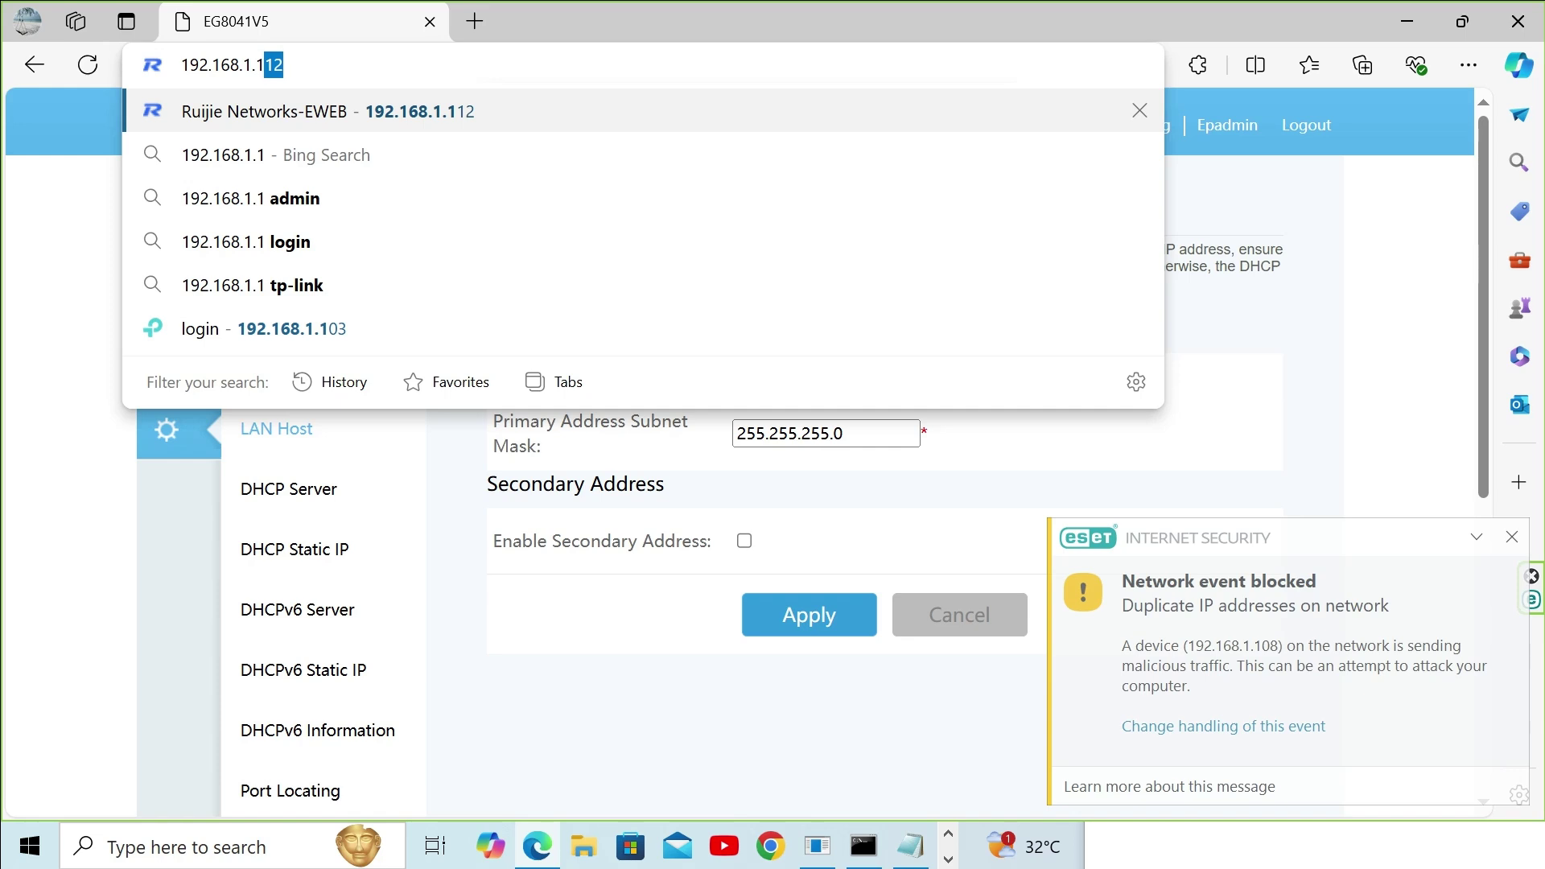
pyautogui.write('12')
pyautogui.press('BackSpace')
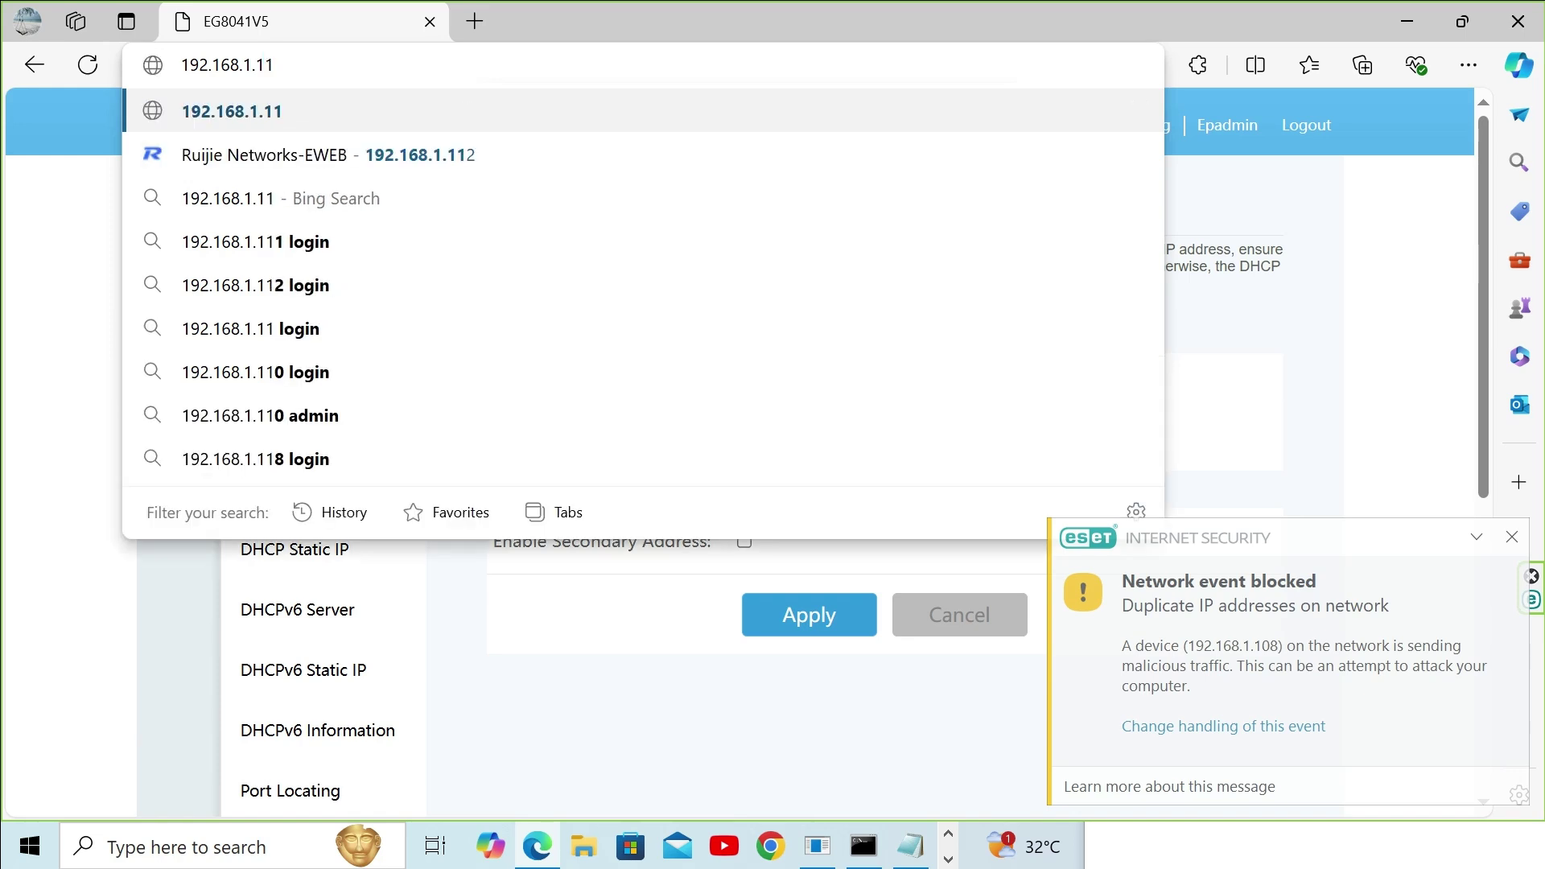
pyautogui.press('BackSpace')
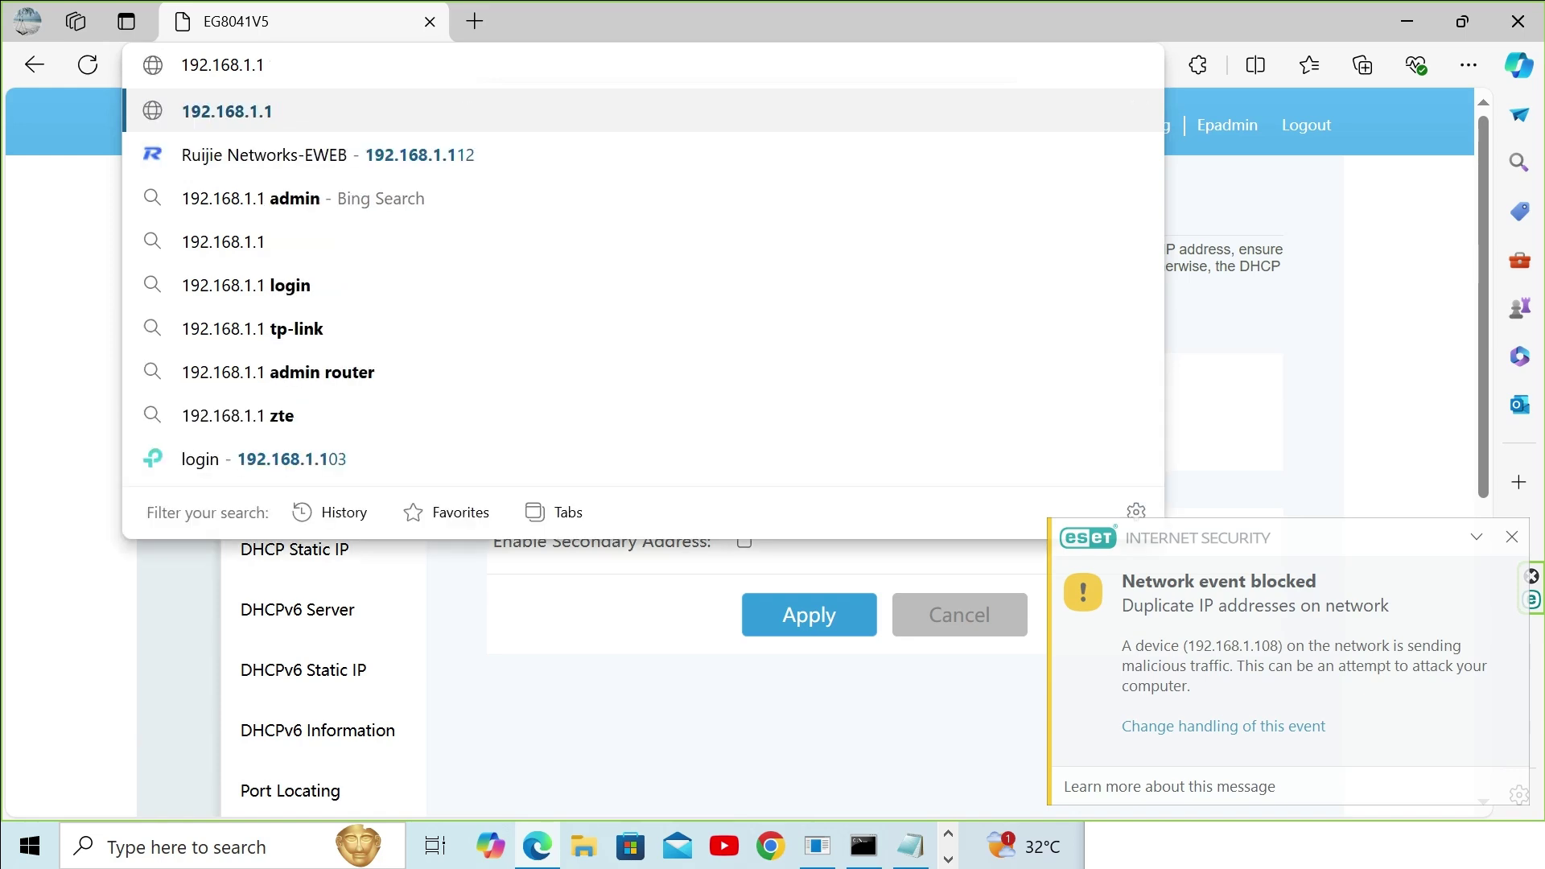
pyautogui.press('Return')
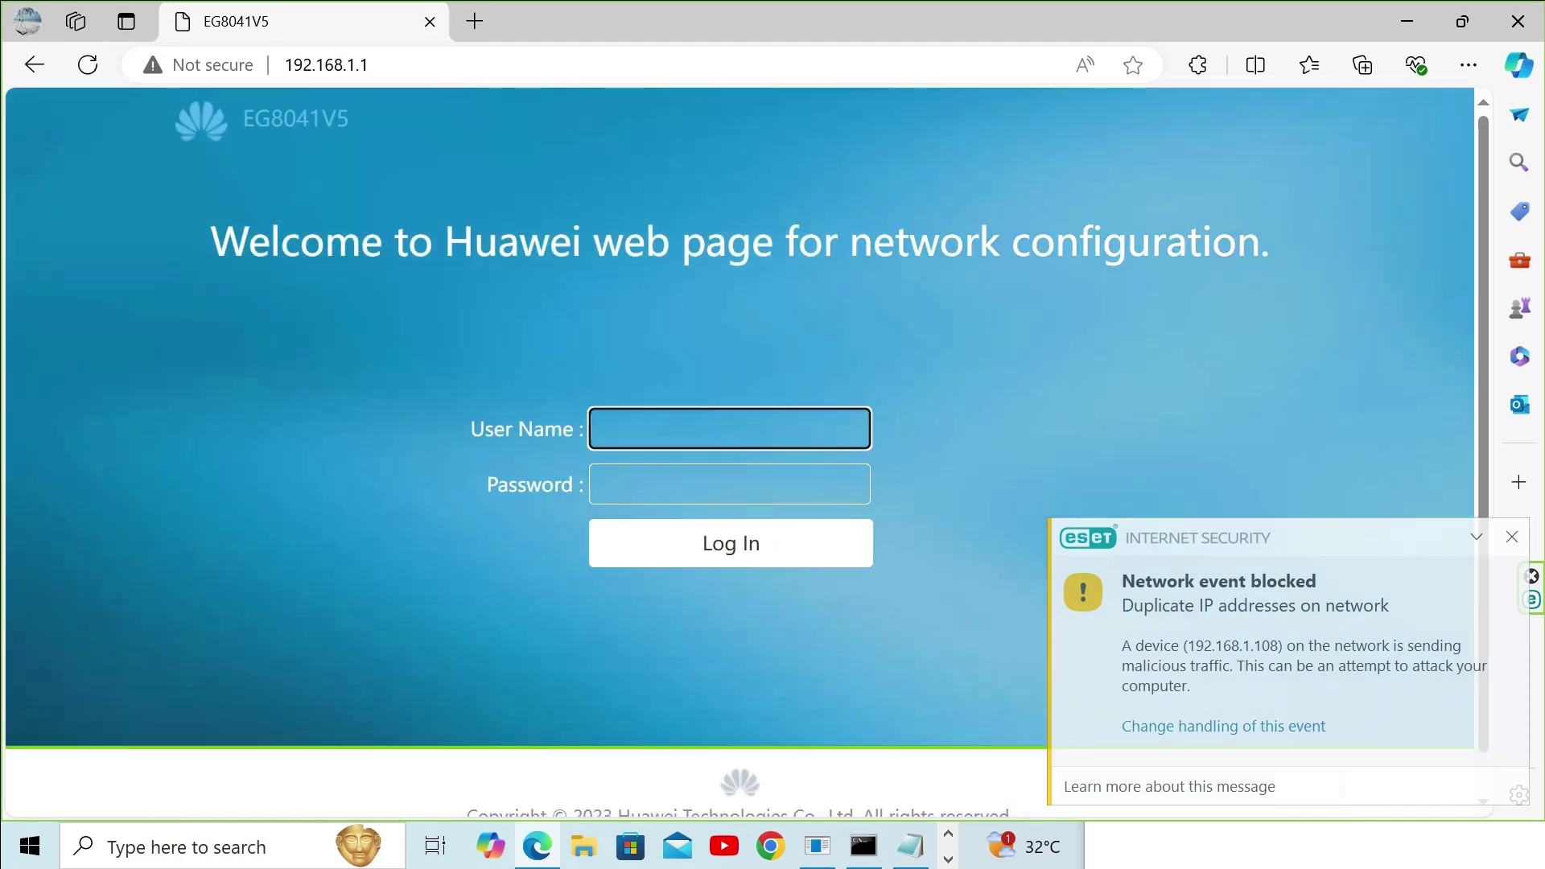
# Step: Log in with the administrator username and password, declining the browser's offer to save it
pyautogui.write('Epadmin')
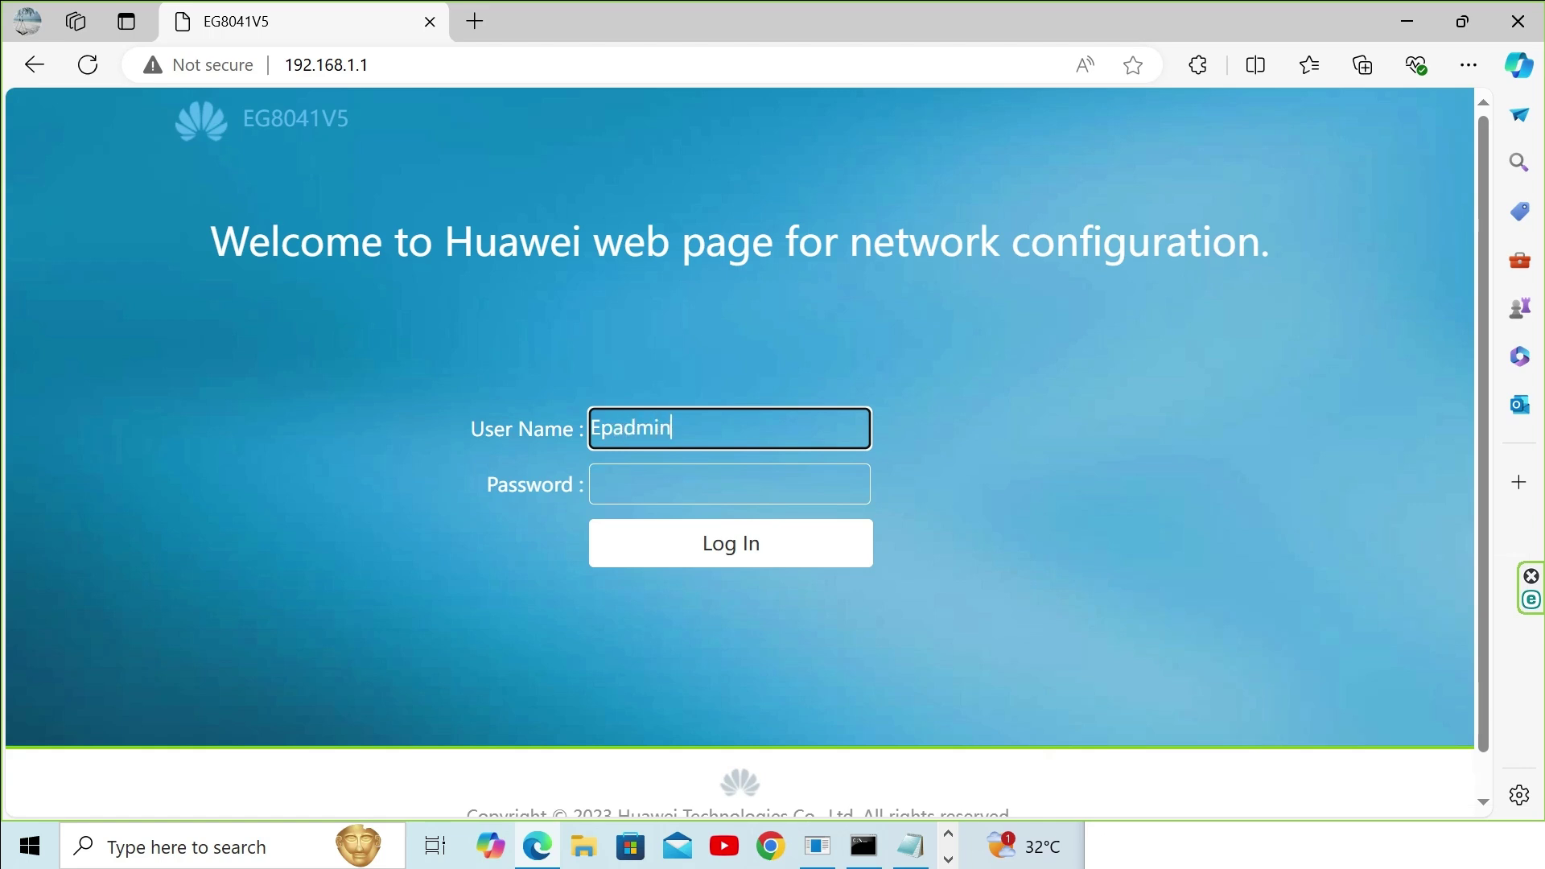
pyautogui.click(729, 484)
pyautogui.write('adm')
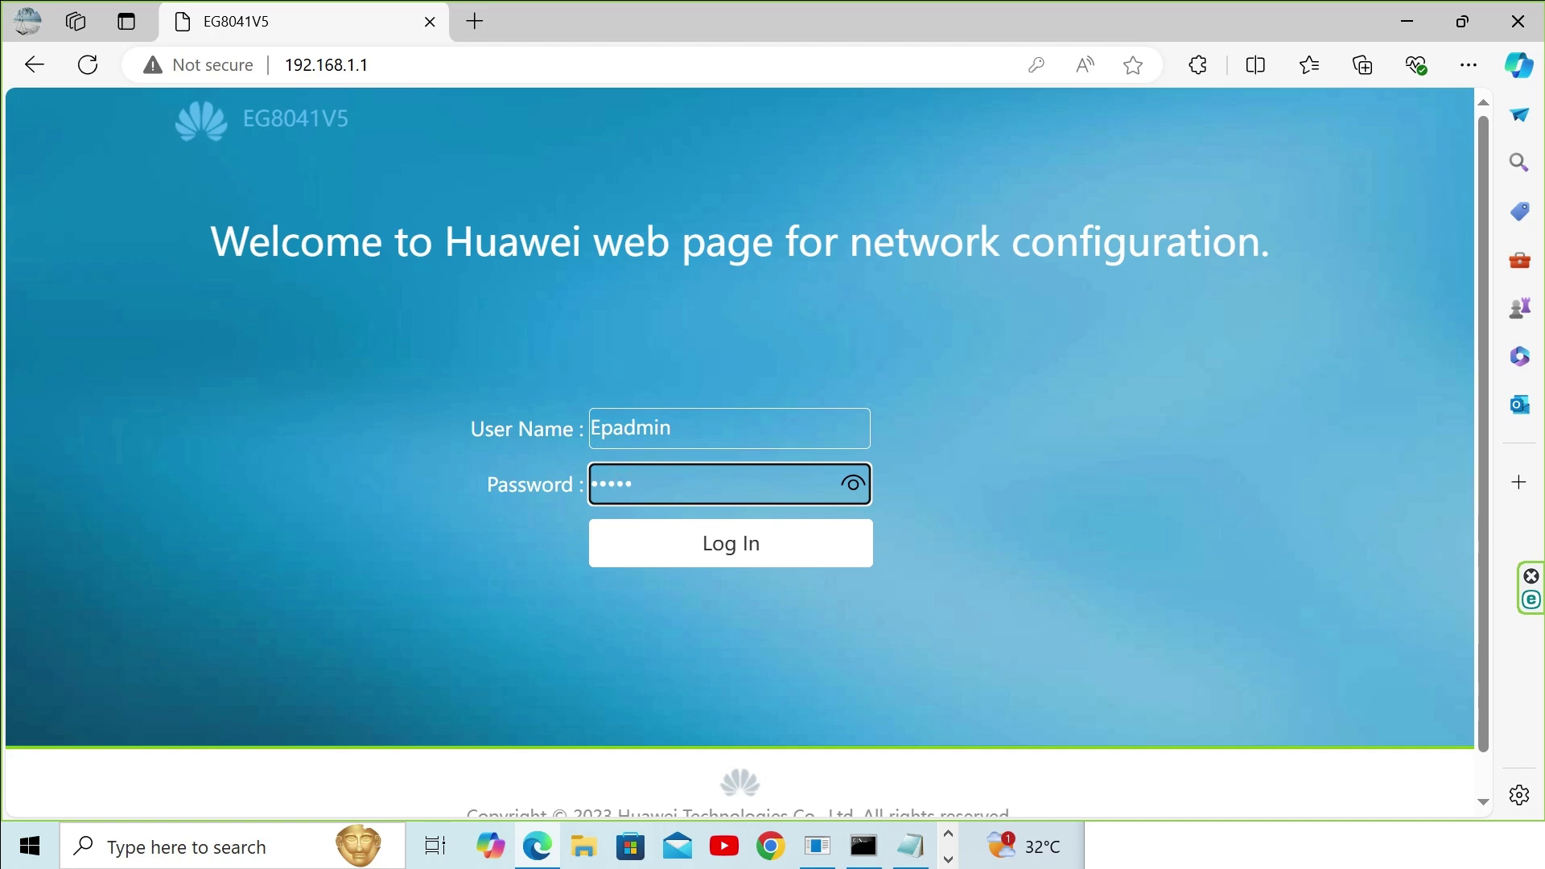
pyautogui.click(699, 554)
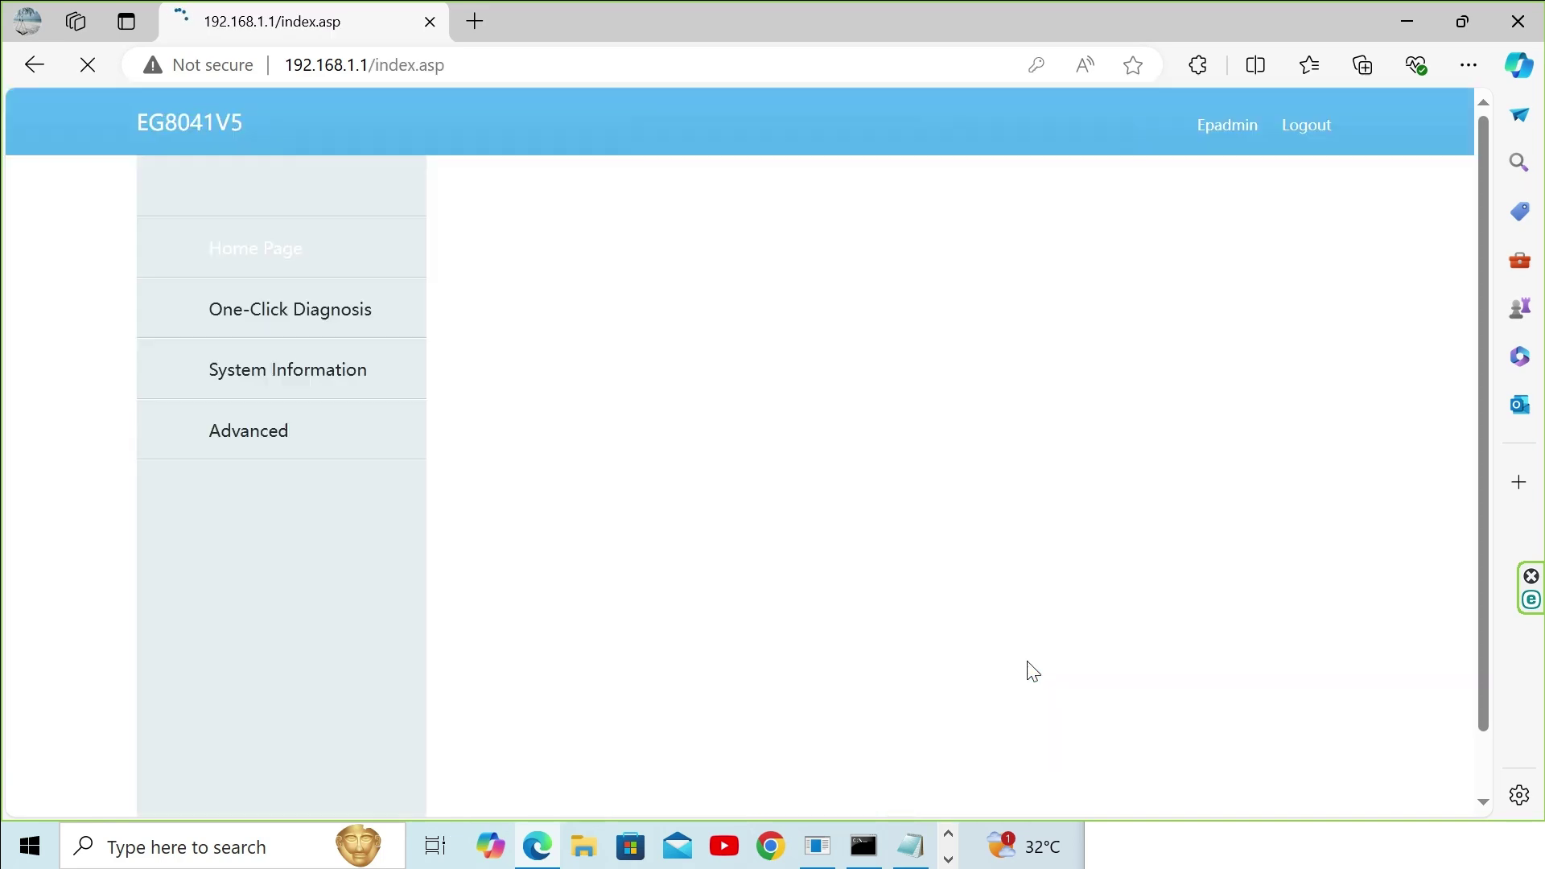
pyautogui.click(1054, 293)
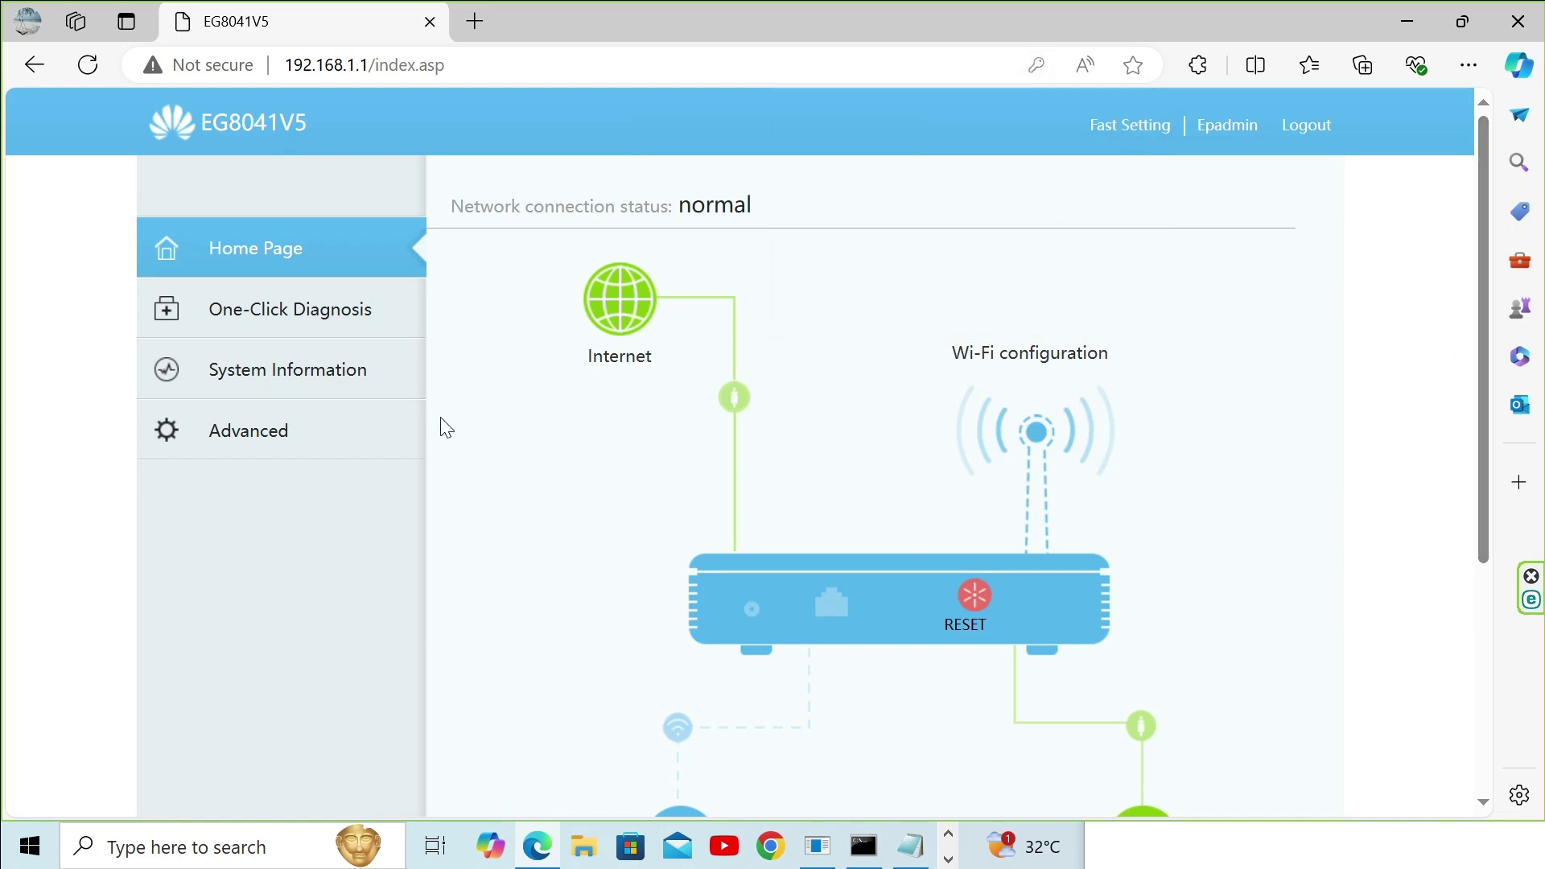
# Step: Under Advanced, look over the LAN and Route groups, then open Forward Rules > DMZ Function
pyautogui.click(291, 431)
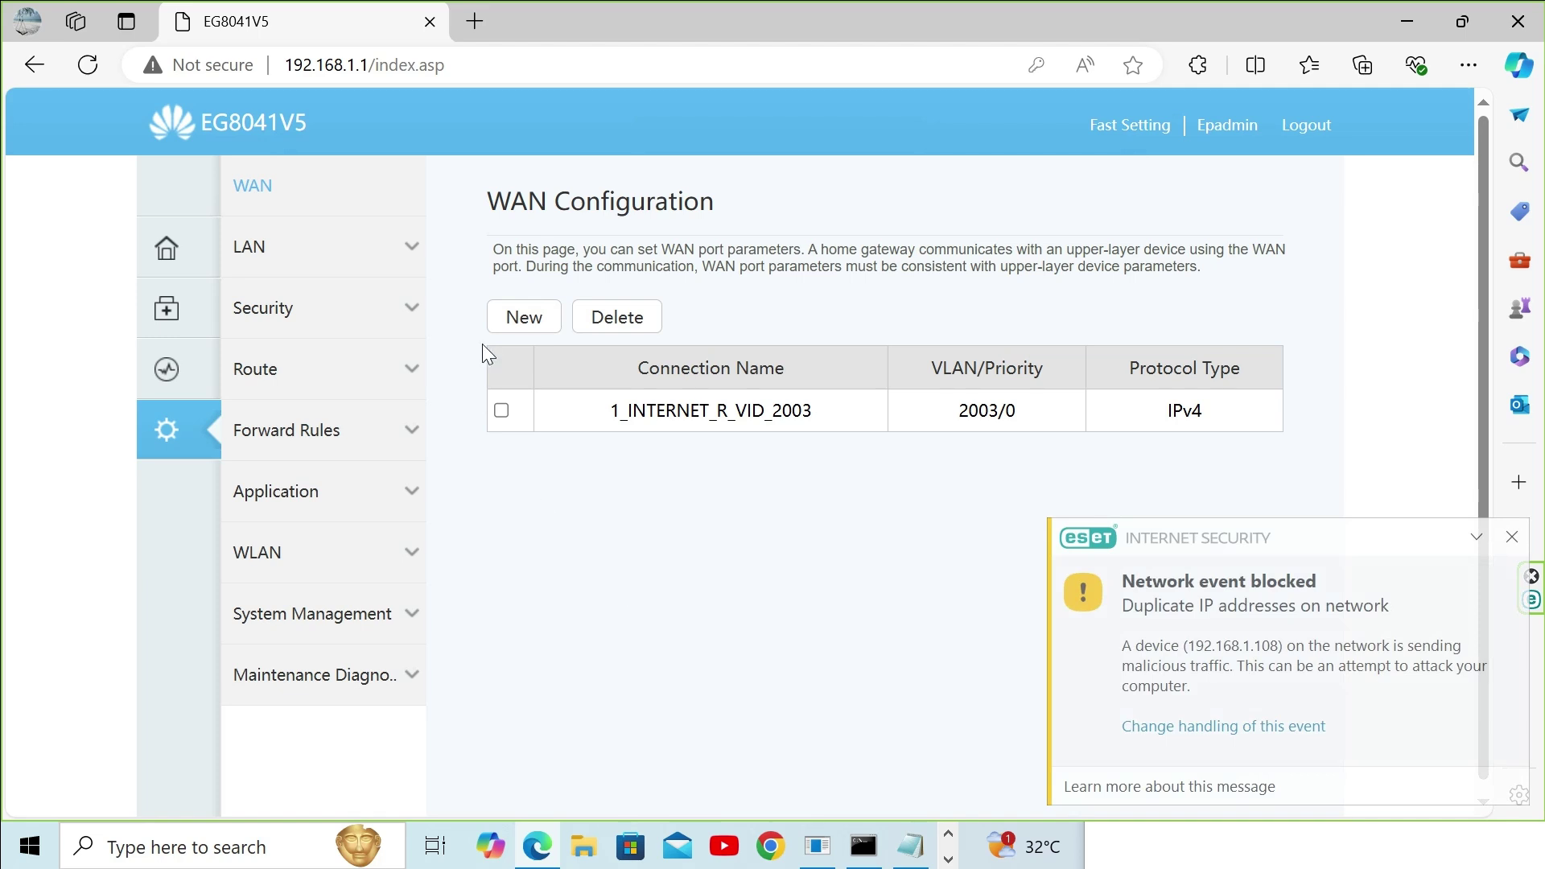
pyautogui.click(259, 249)
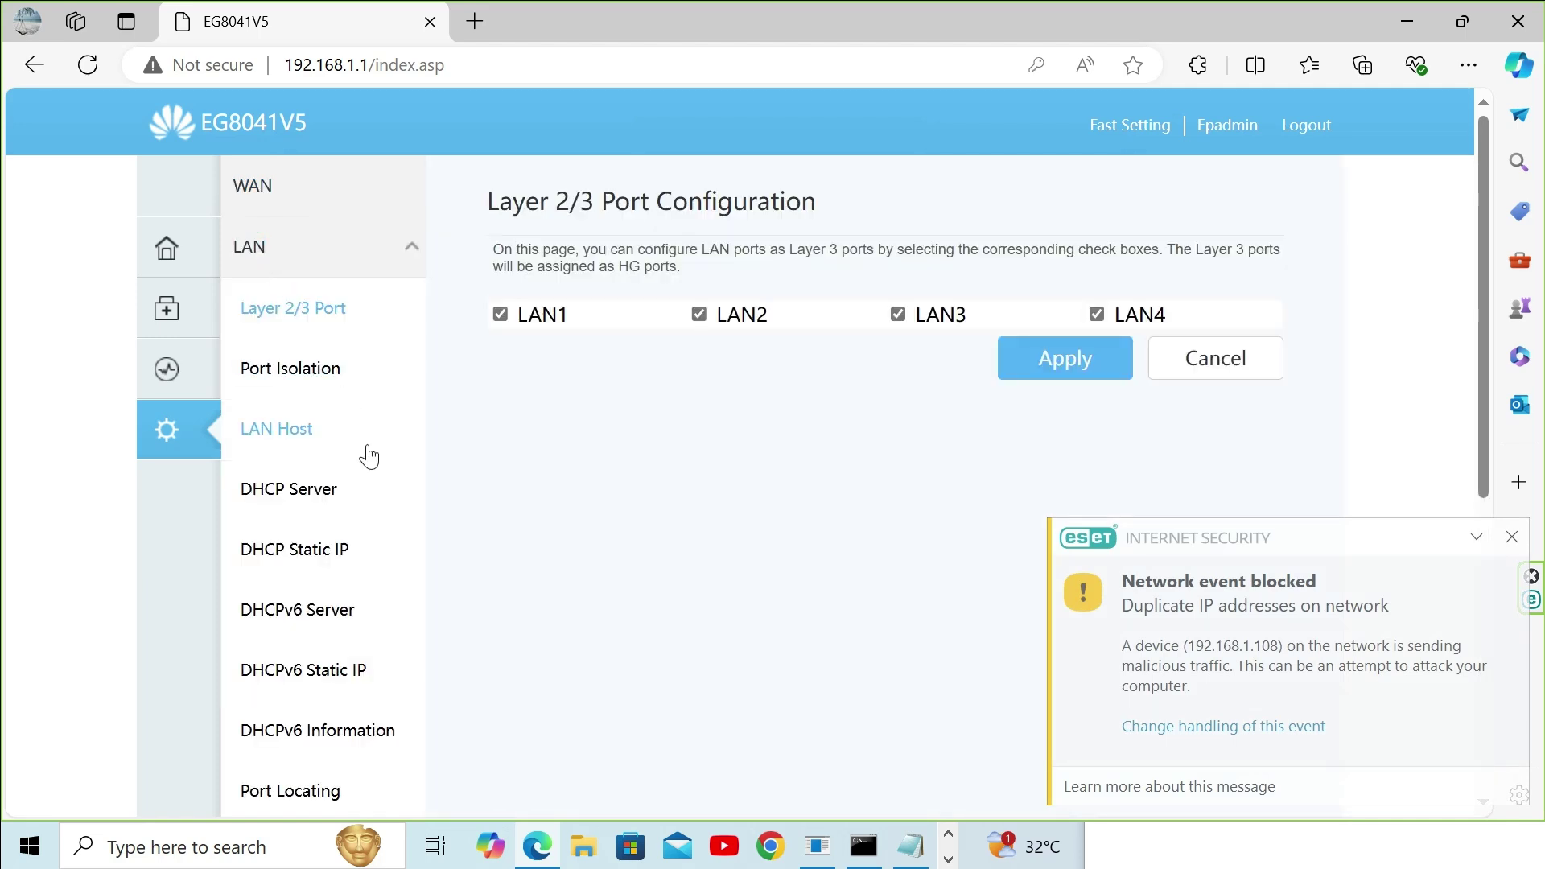
pyautogui.scroll(-5, 580, 548)
pyautogui.scroll(3, 584, 548)
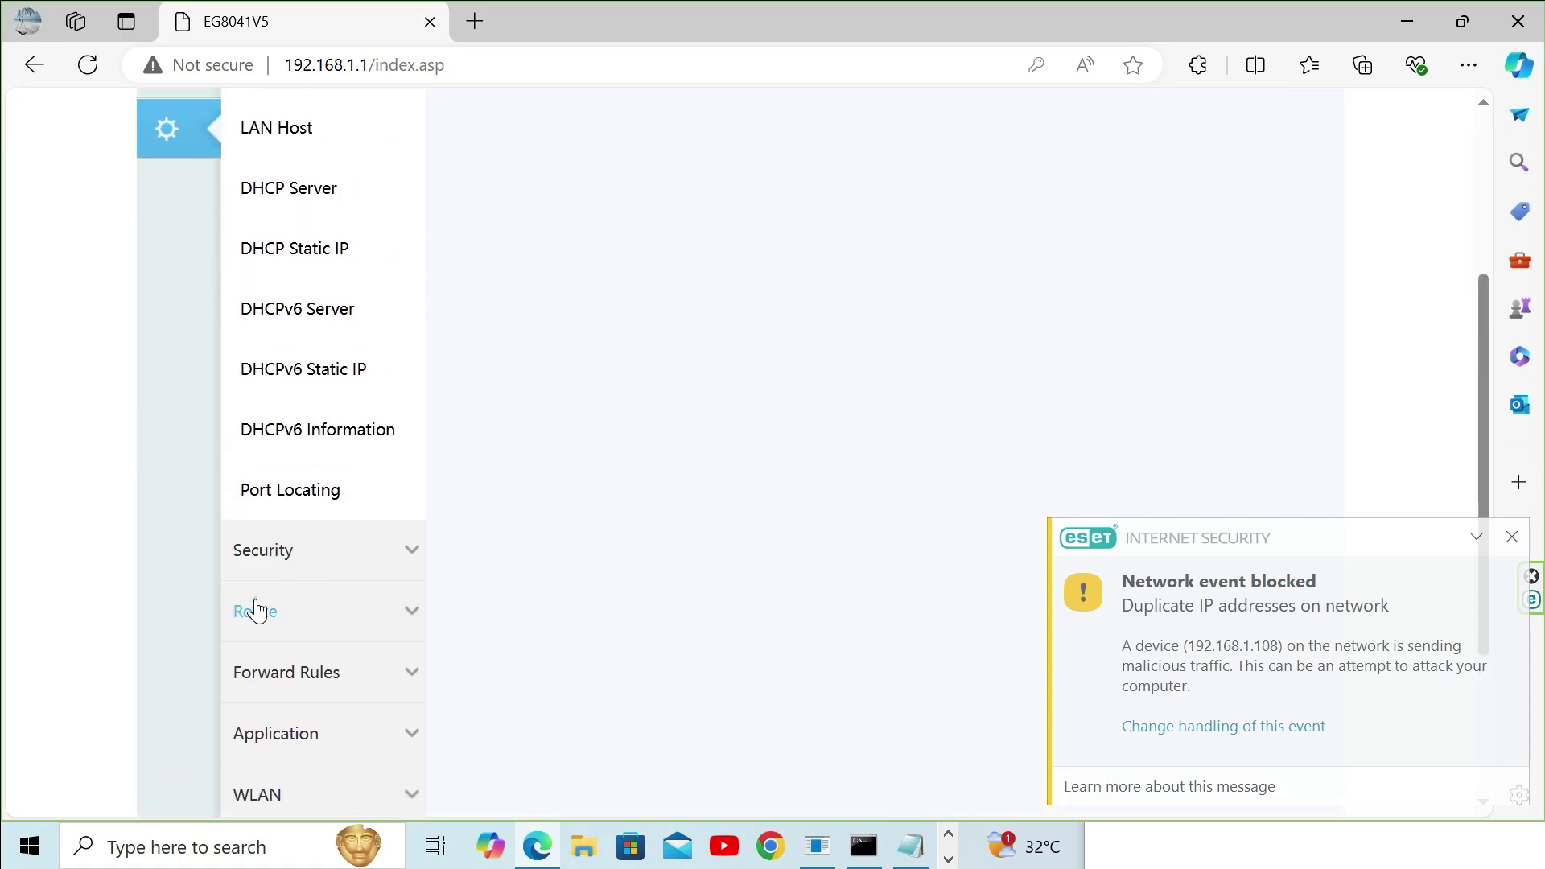
pyautogui.click(256, 611)
pyautogui.scroll(4, 626, 464)
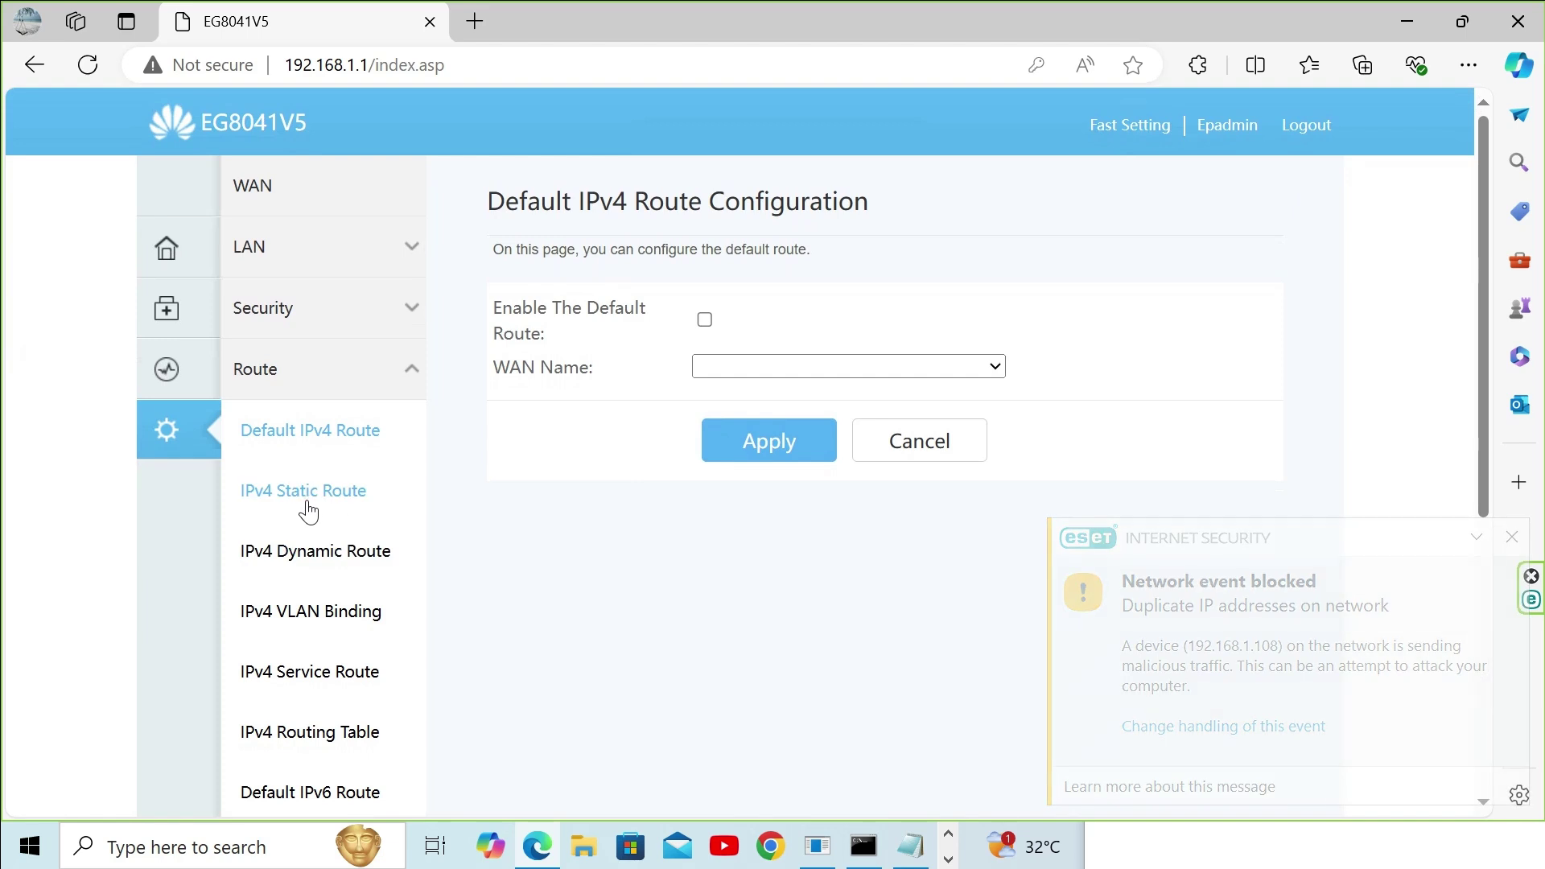
pyautogui.scroll(-3, 314, 561)
pyautogui.scroll(-2, 338, 563)
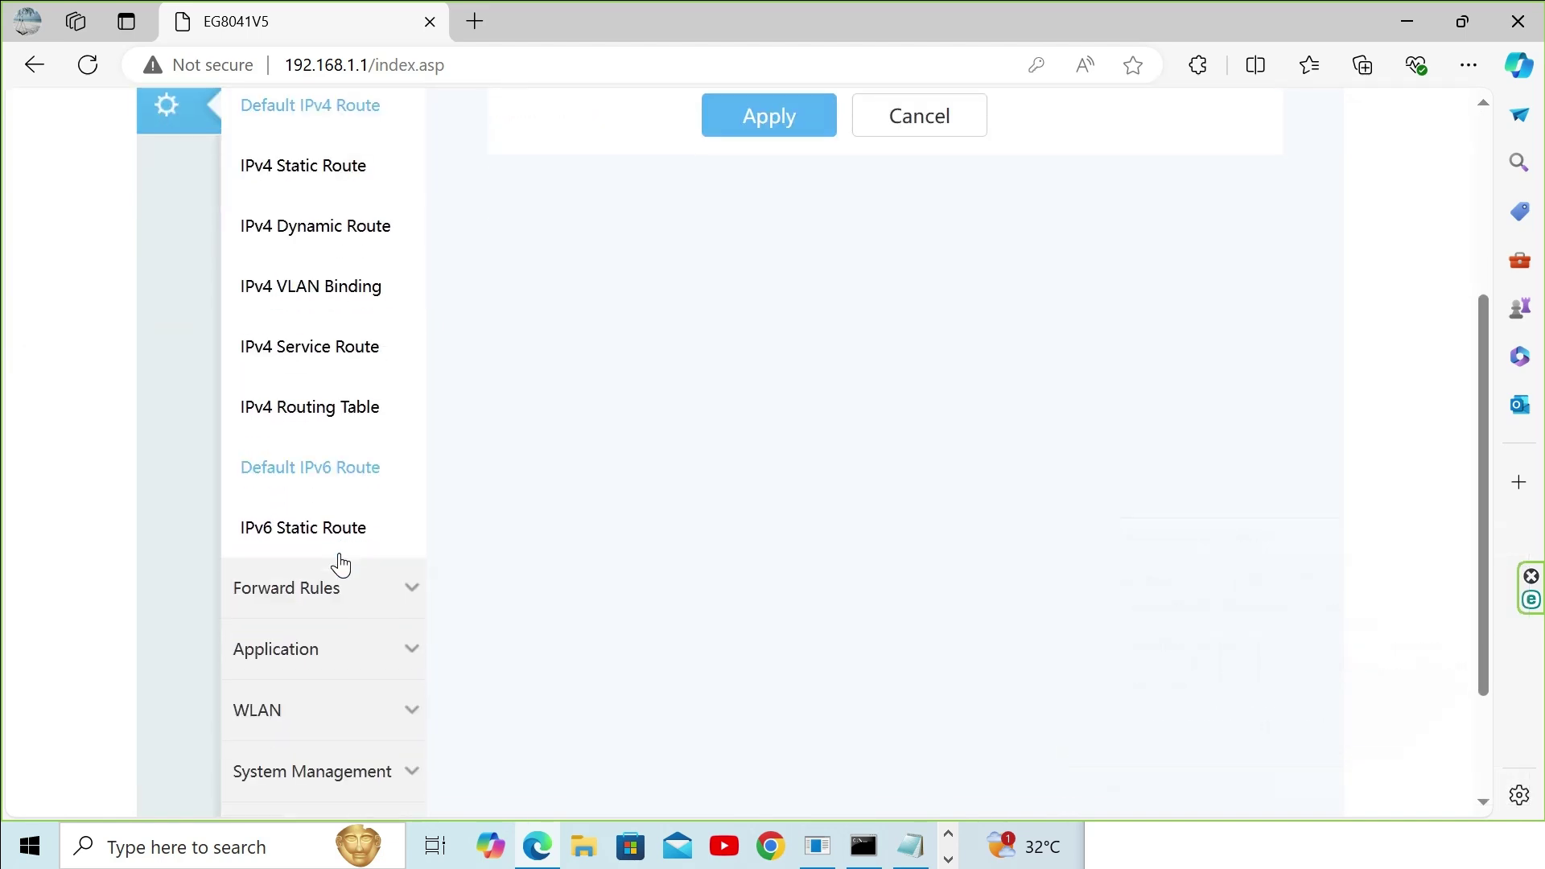
pyautogui.click(278, 609)
pyautogui.scroll(3, 701, 557)
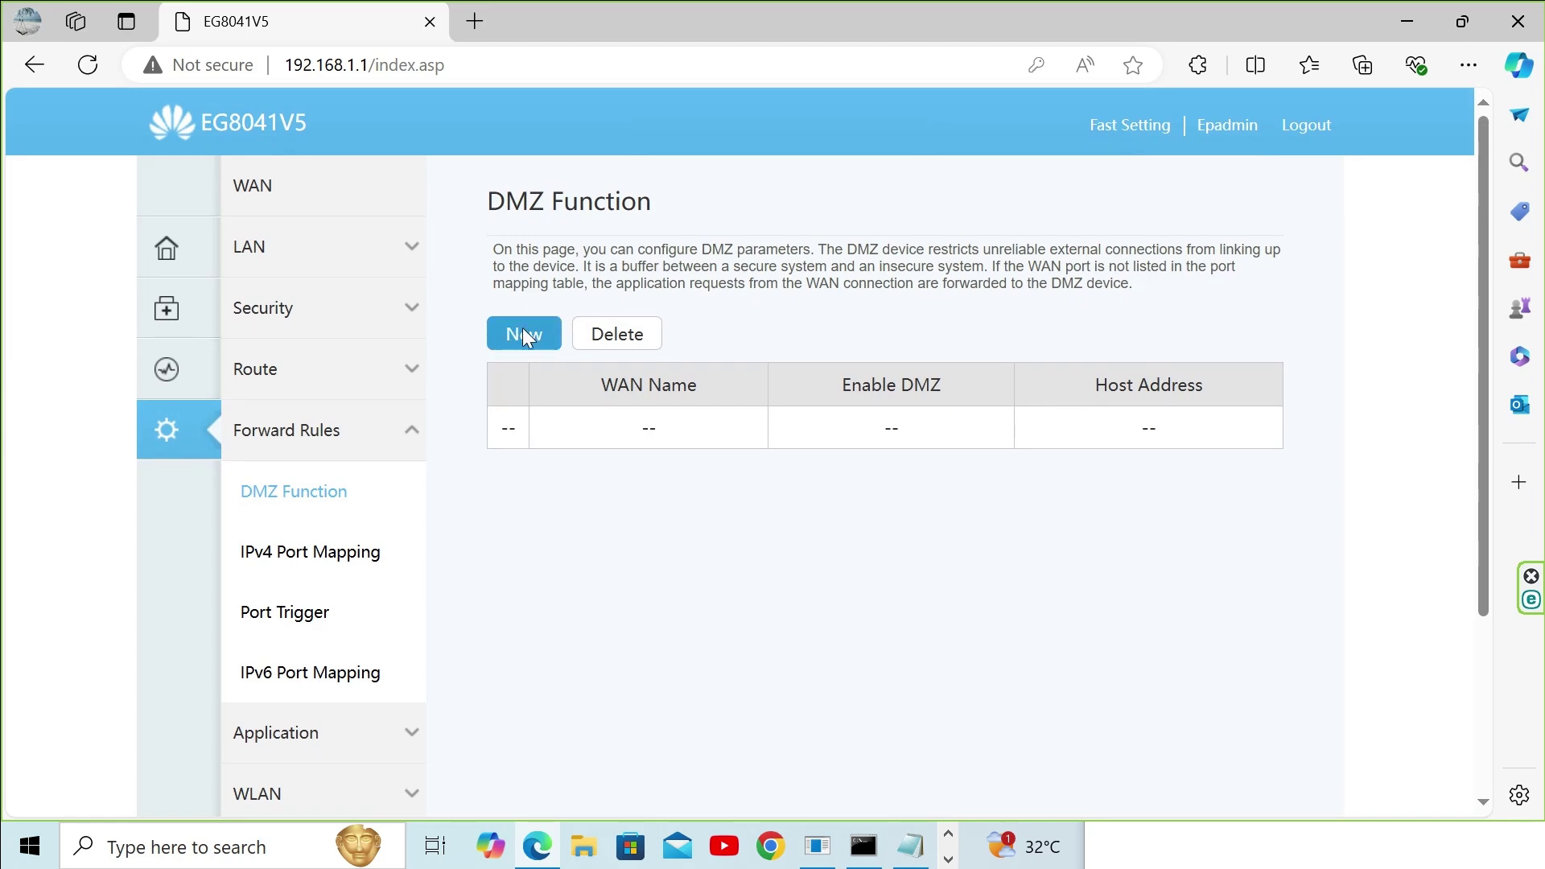
pyautogui.click(520, 335)
pyautogui.click(803, 528)
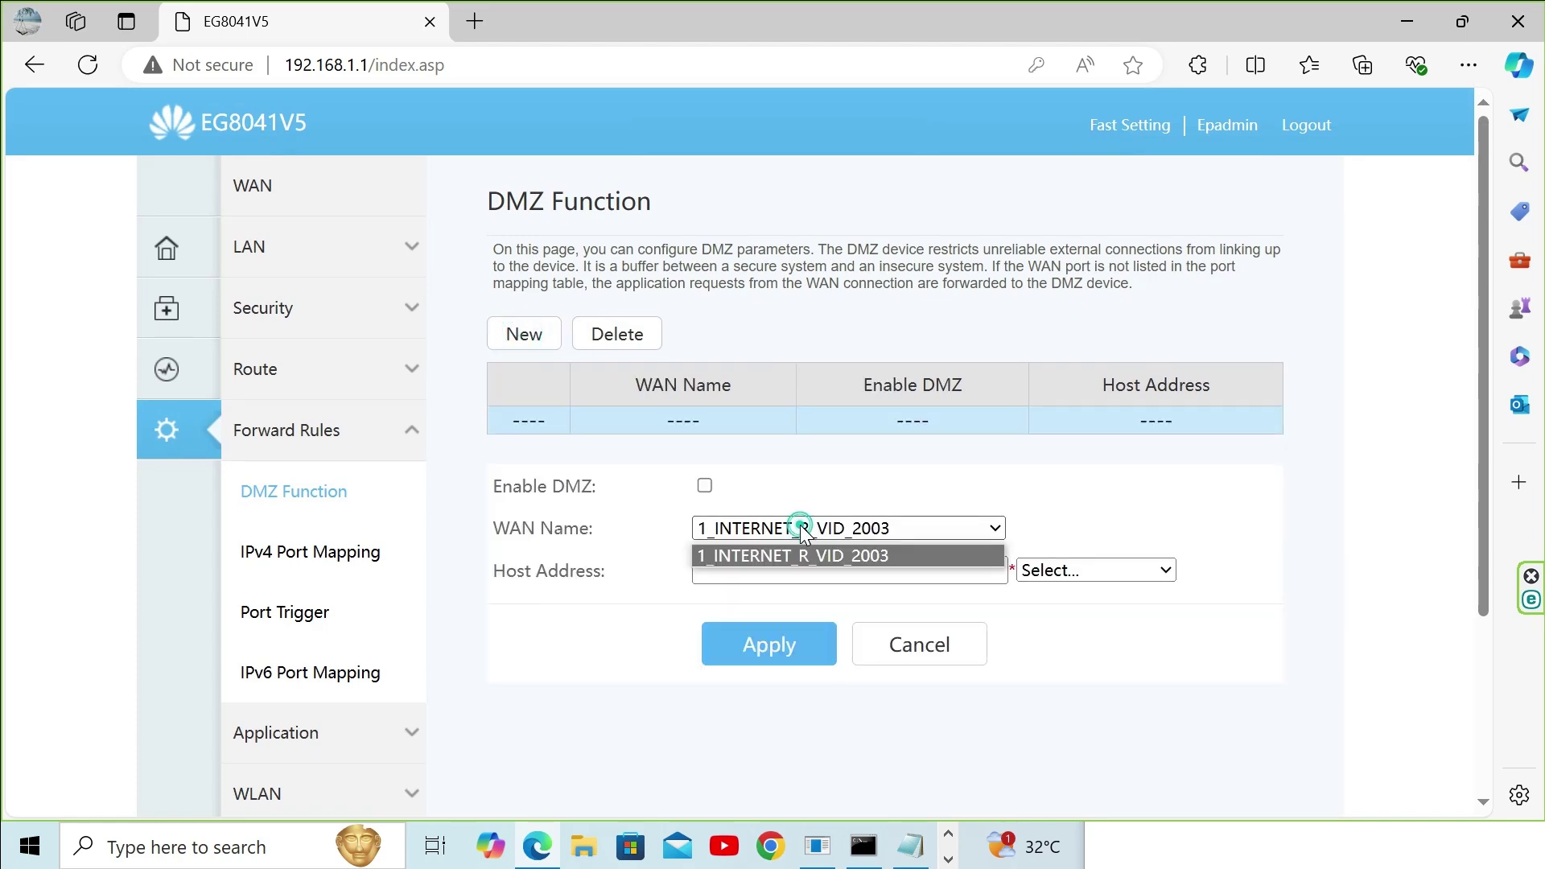
pyautogui.click(838, 555)
pyautogui.click(970, 573)
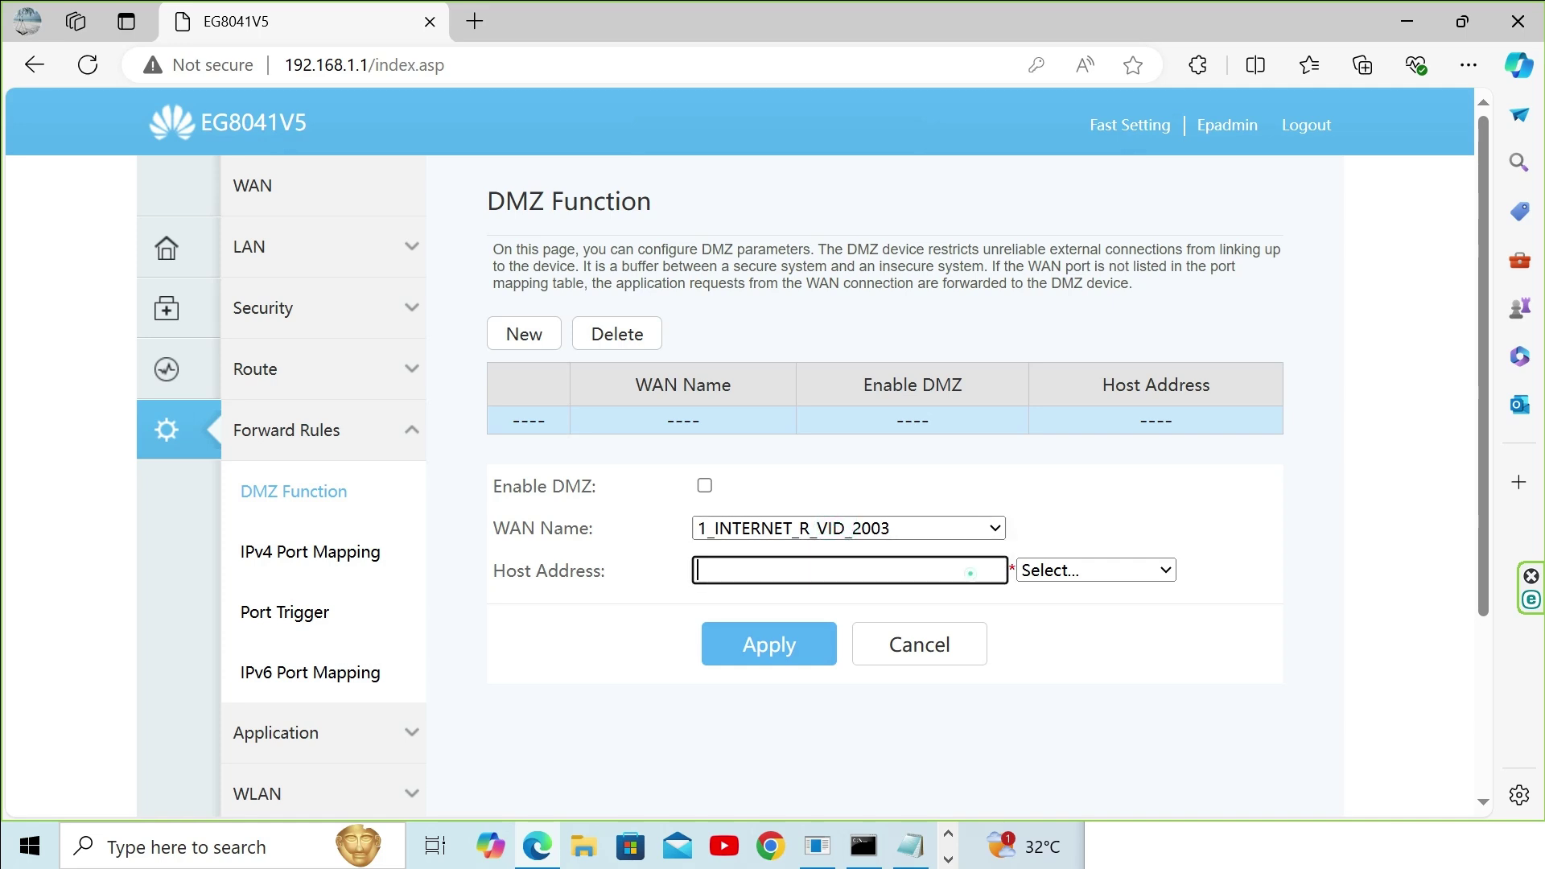
pyautogui.click(1066, 571)
pyautogui.click(1288, 583)
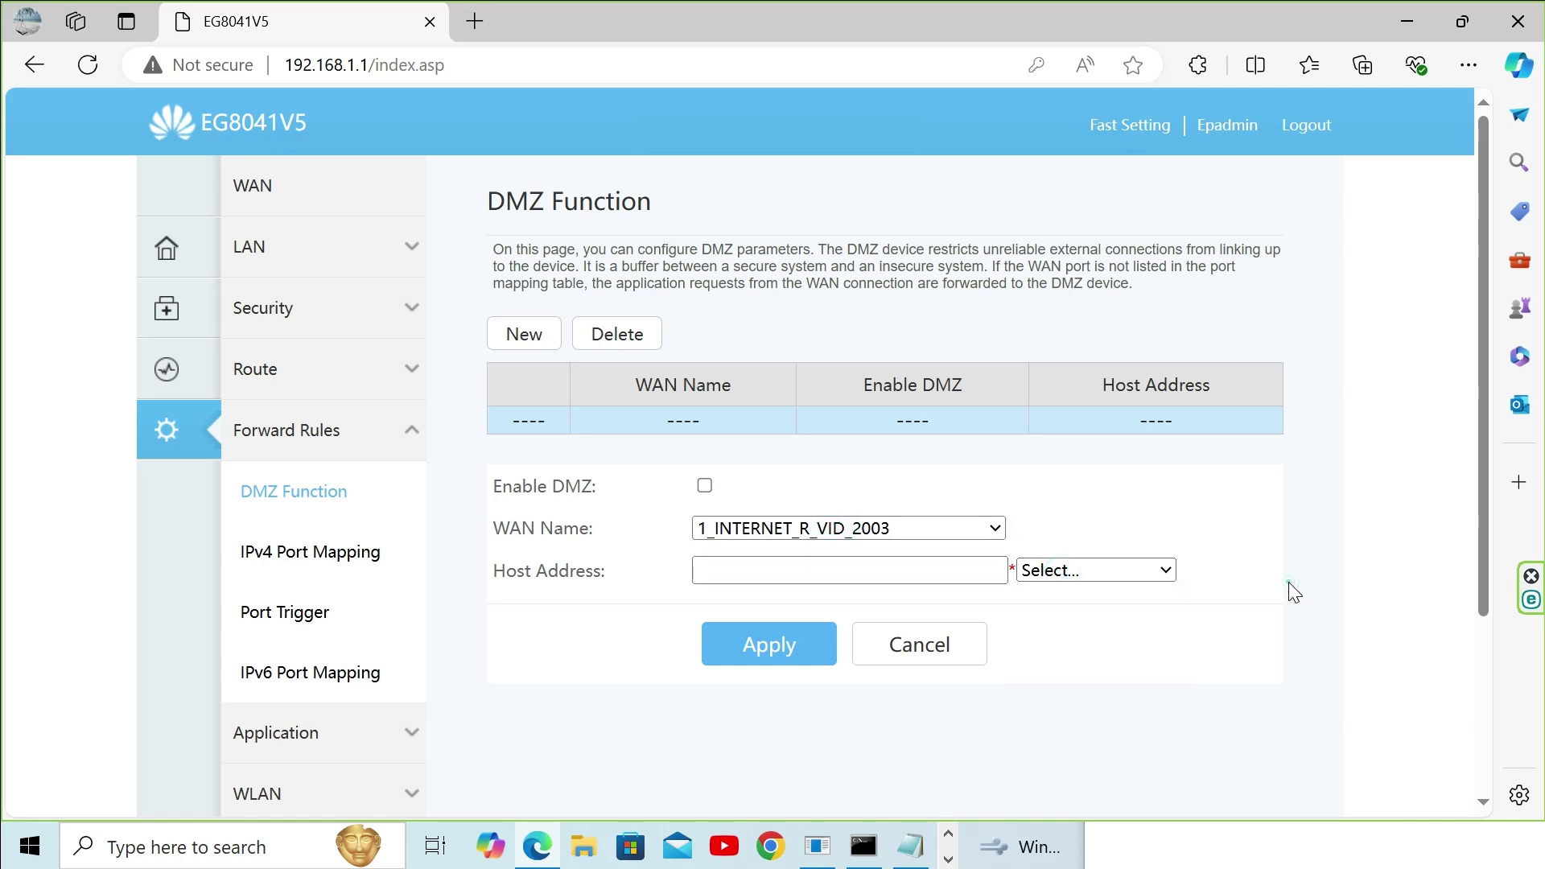
pyautogui.click(910, 643)
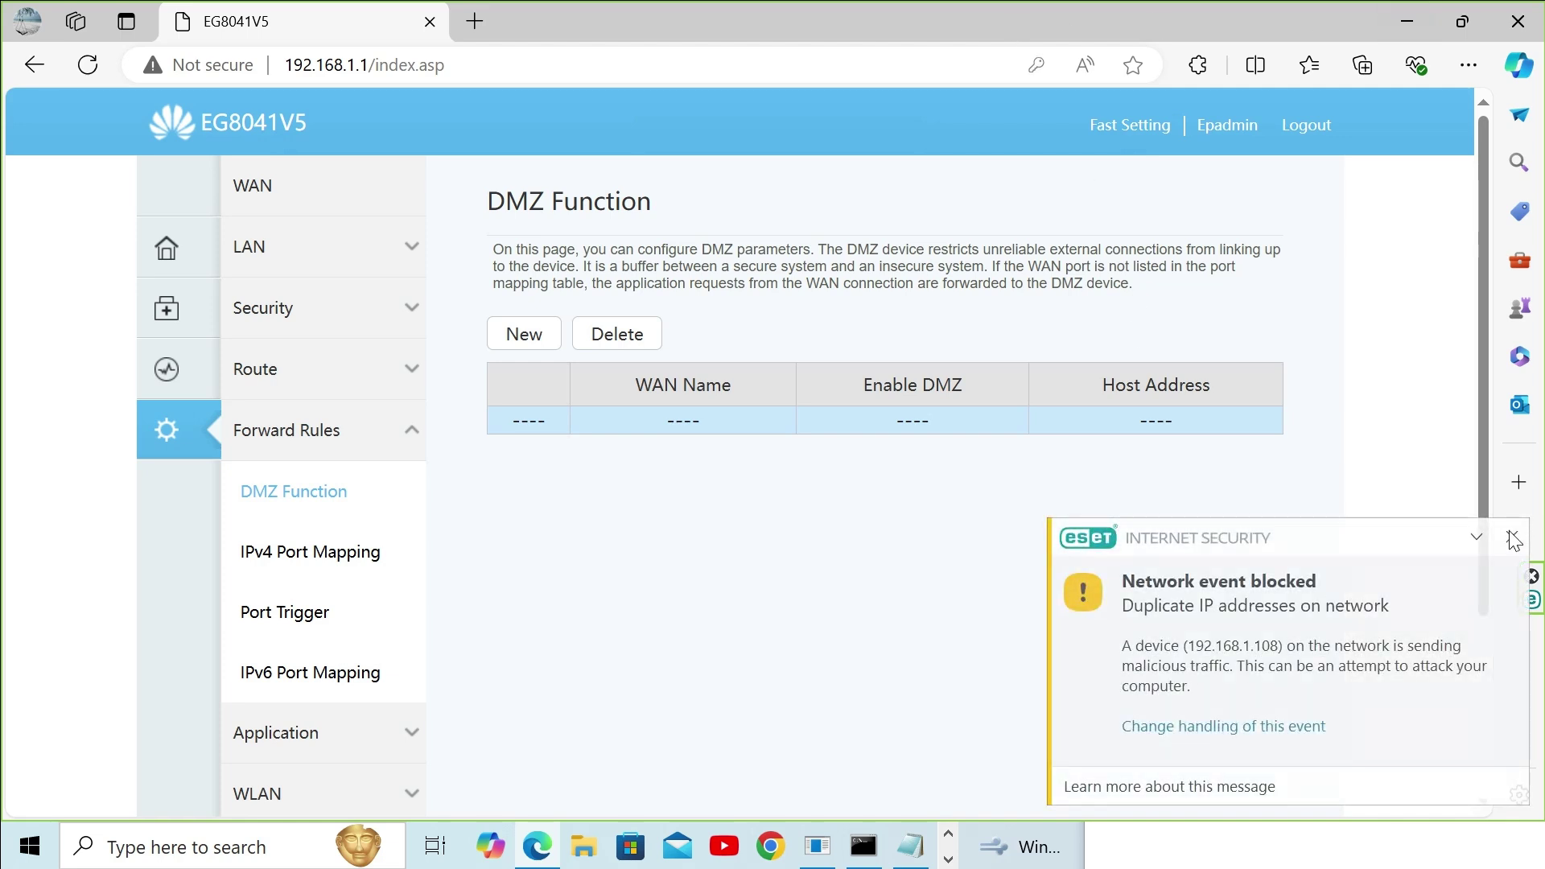
pyautogui.click(1513, 540)
pyautogui.scroll(-4, 300, 486)
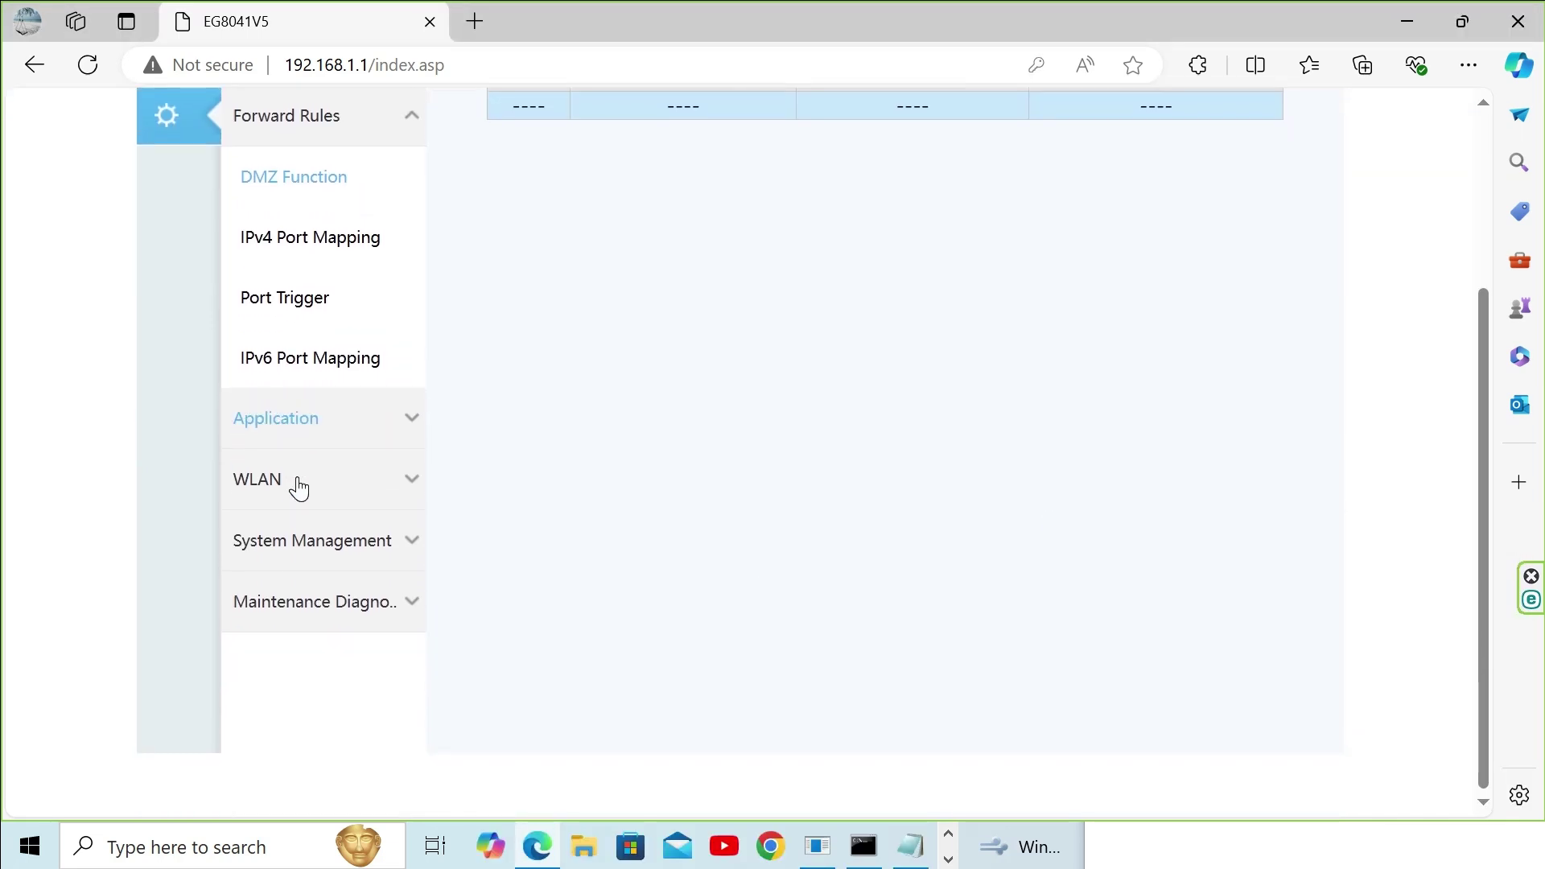
pyautogui.scroll(1, 299, 487)
# Step: Expand Maintenance Diagnosis and open the Maintenance page
pyautogui.click(329, 668)
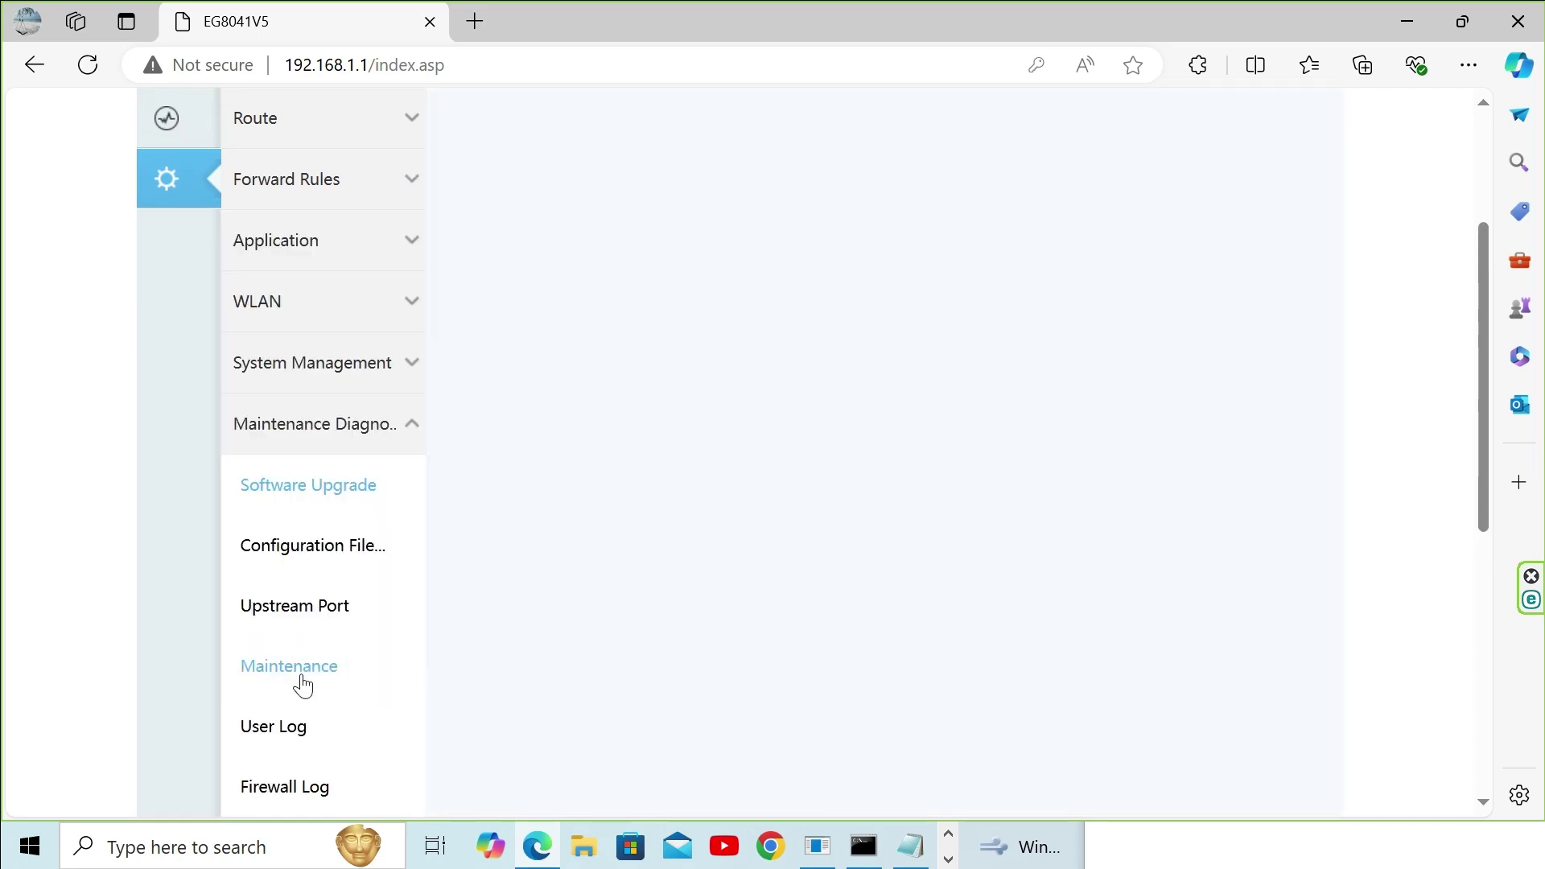
pyautogui.scroll(-2, 317, 414)
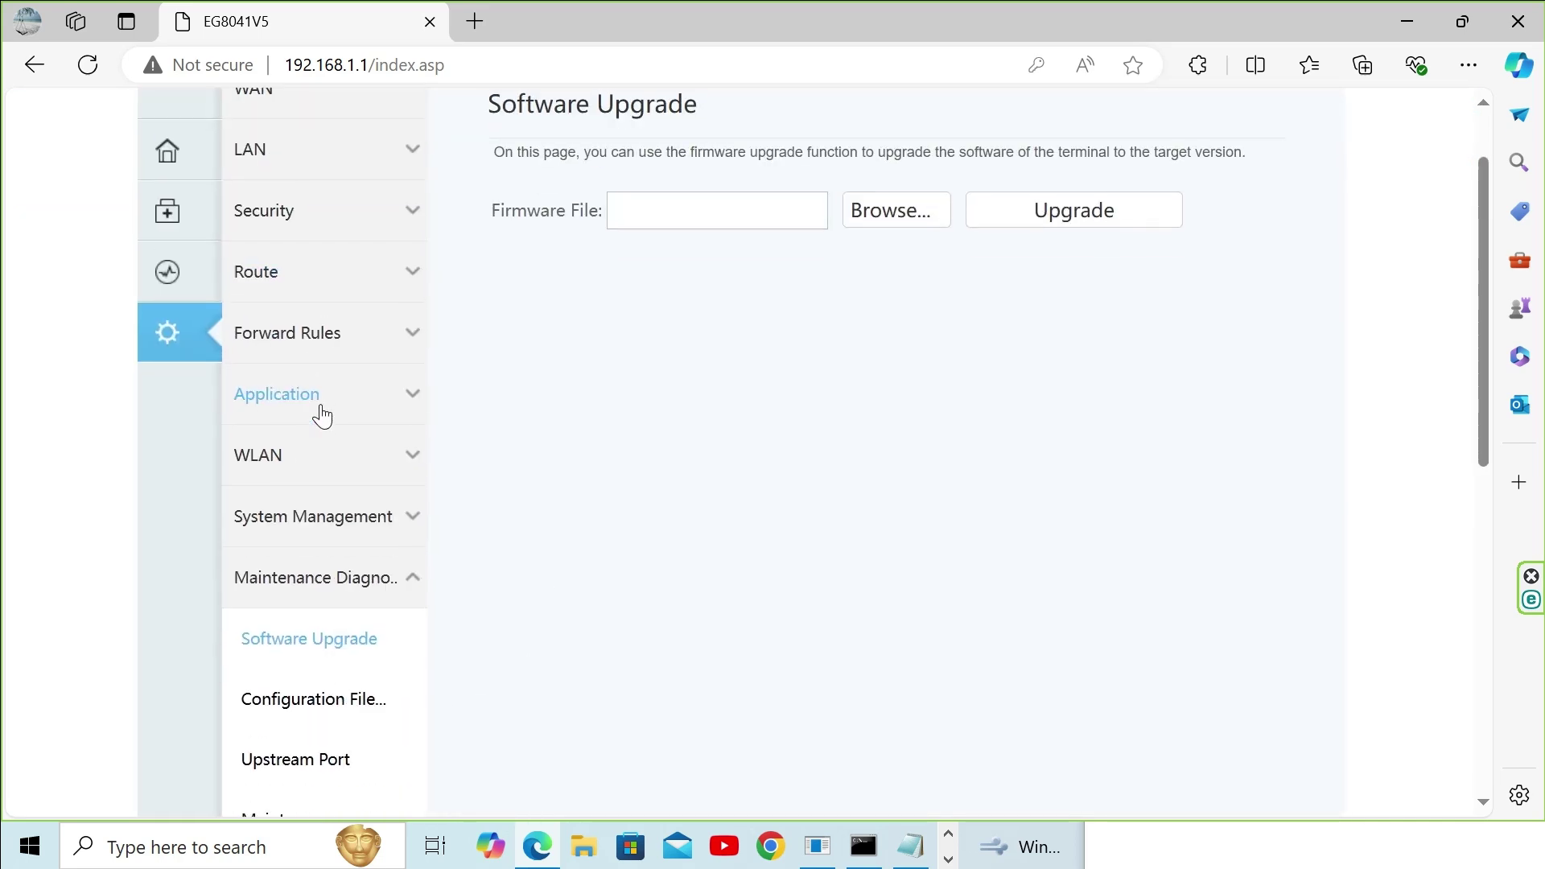
pyautogui.scroll(-3, 322, 416)
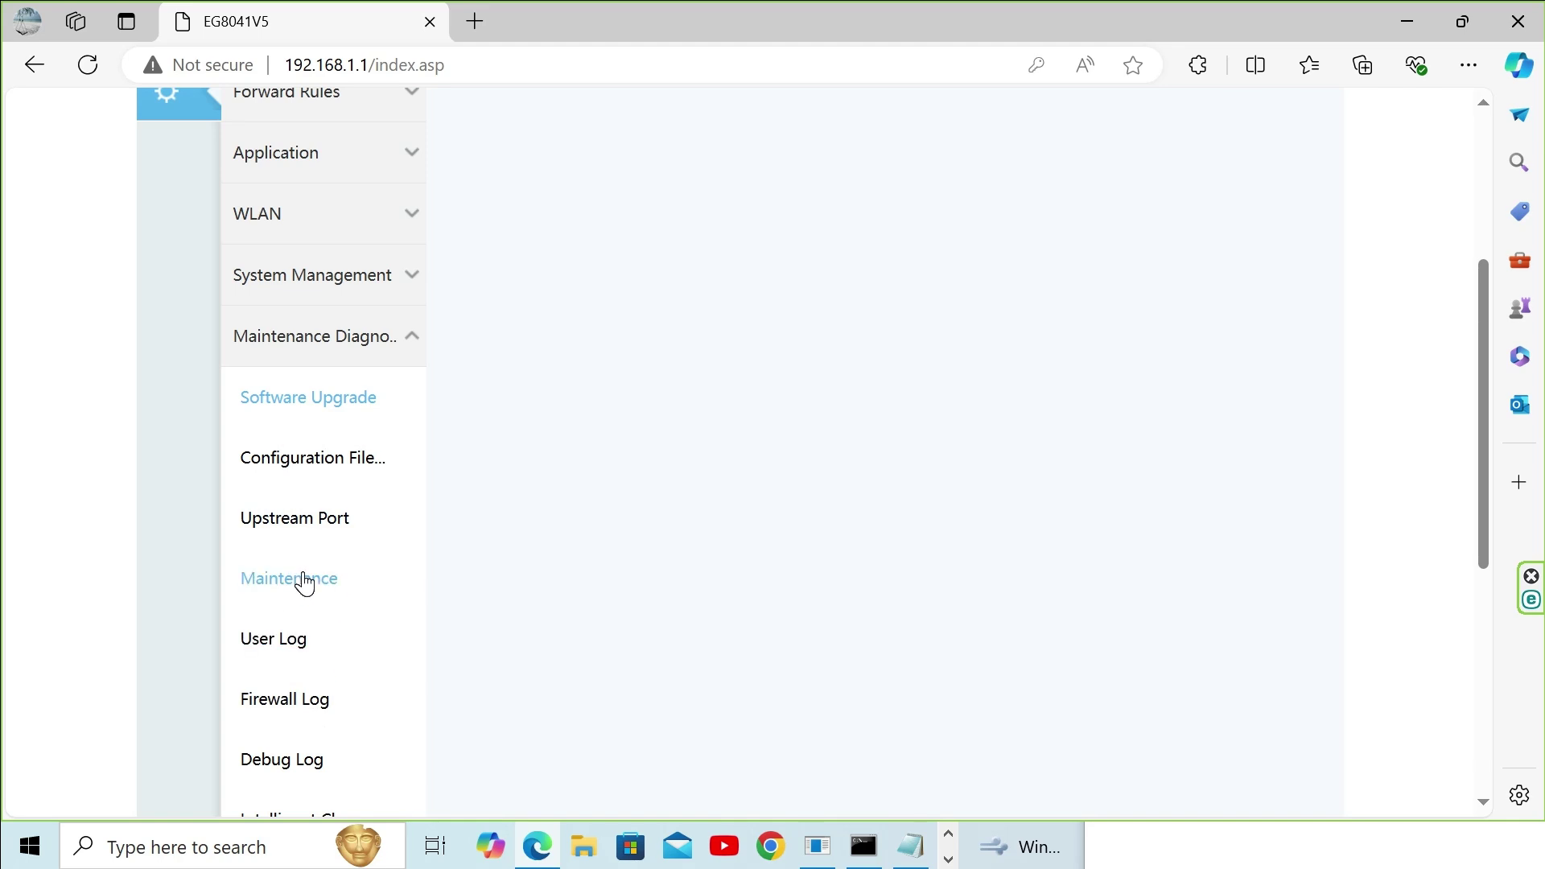
pyautogui.click(305, 579)
pyautogui.scroll(-10, 654, 444)
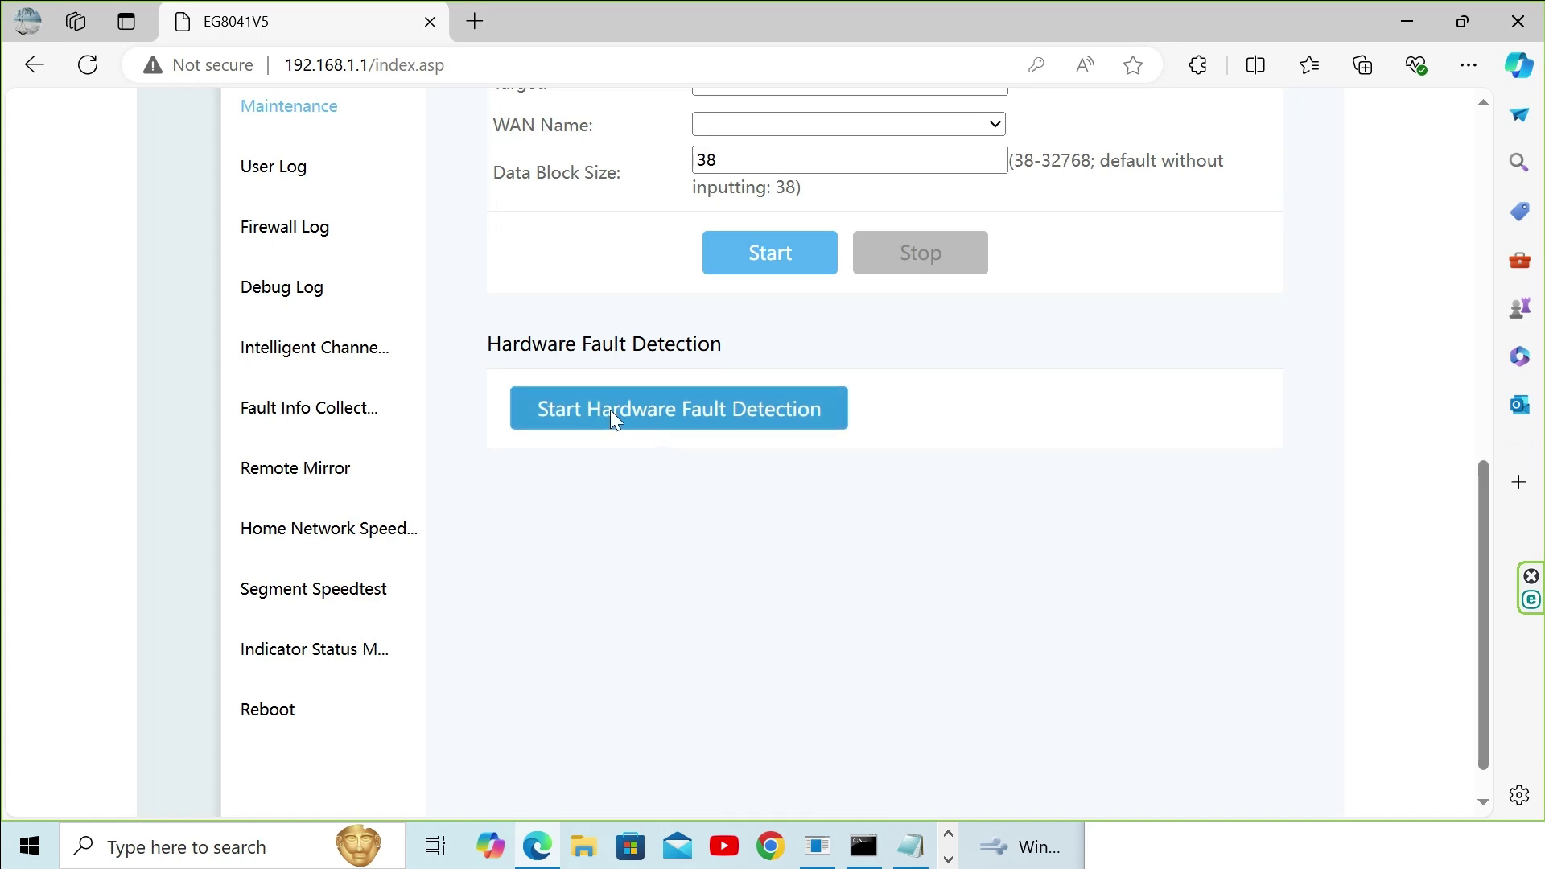
# Step: Run Start Hardware Fault Detection and verify the detection result reads Normal
pyautogui.click(628, 409)
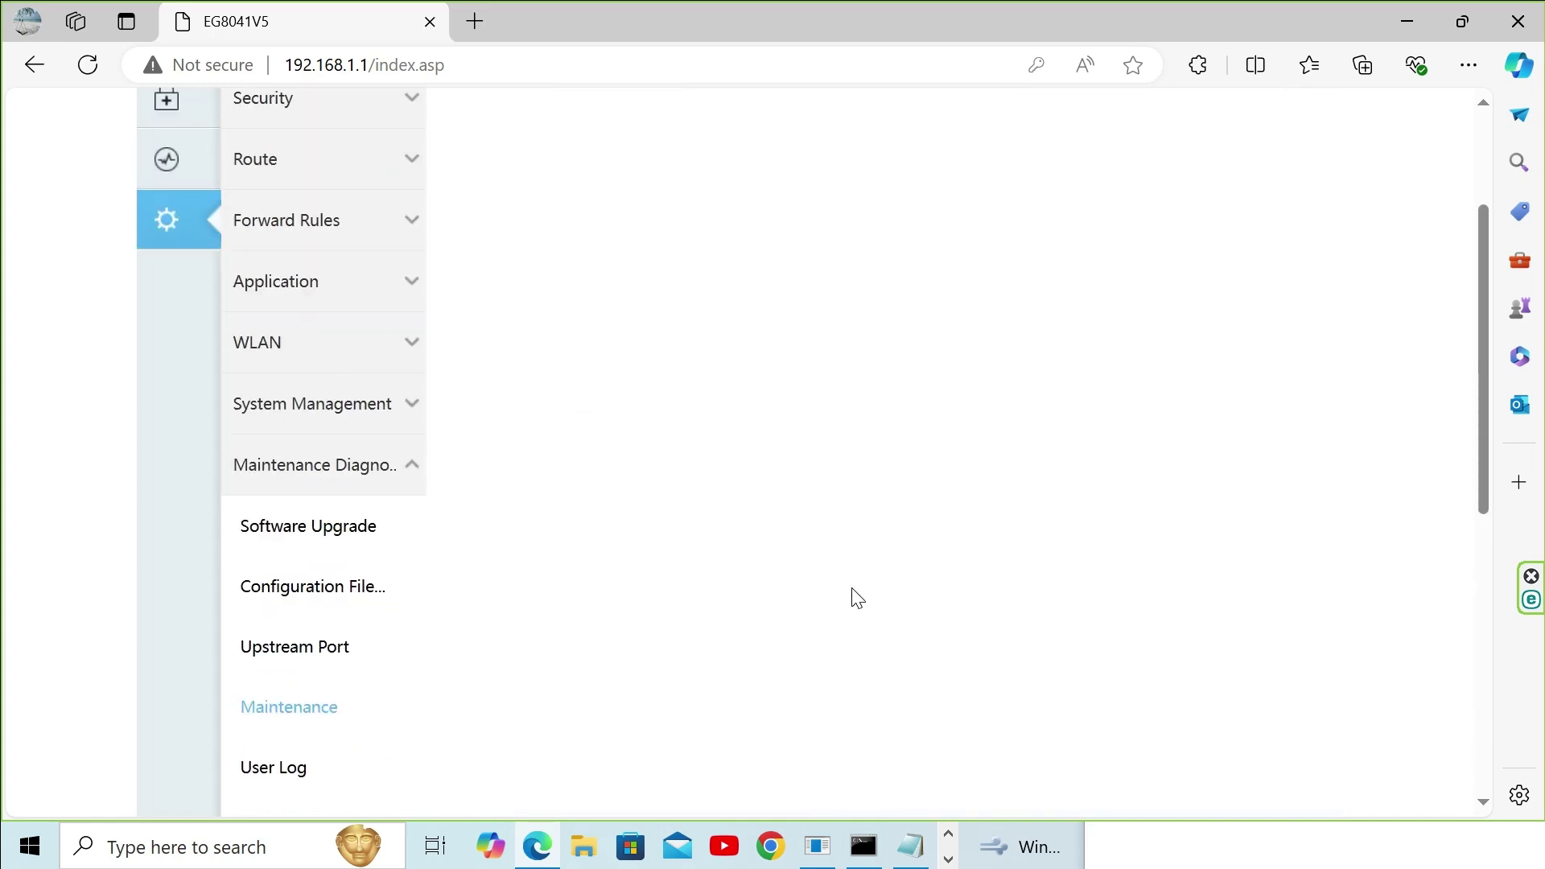
pyautogui.scroll(-15, 857, 598)
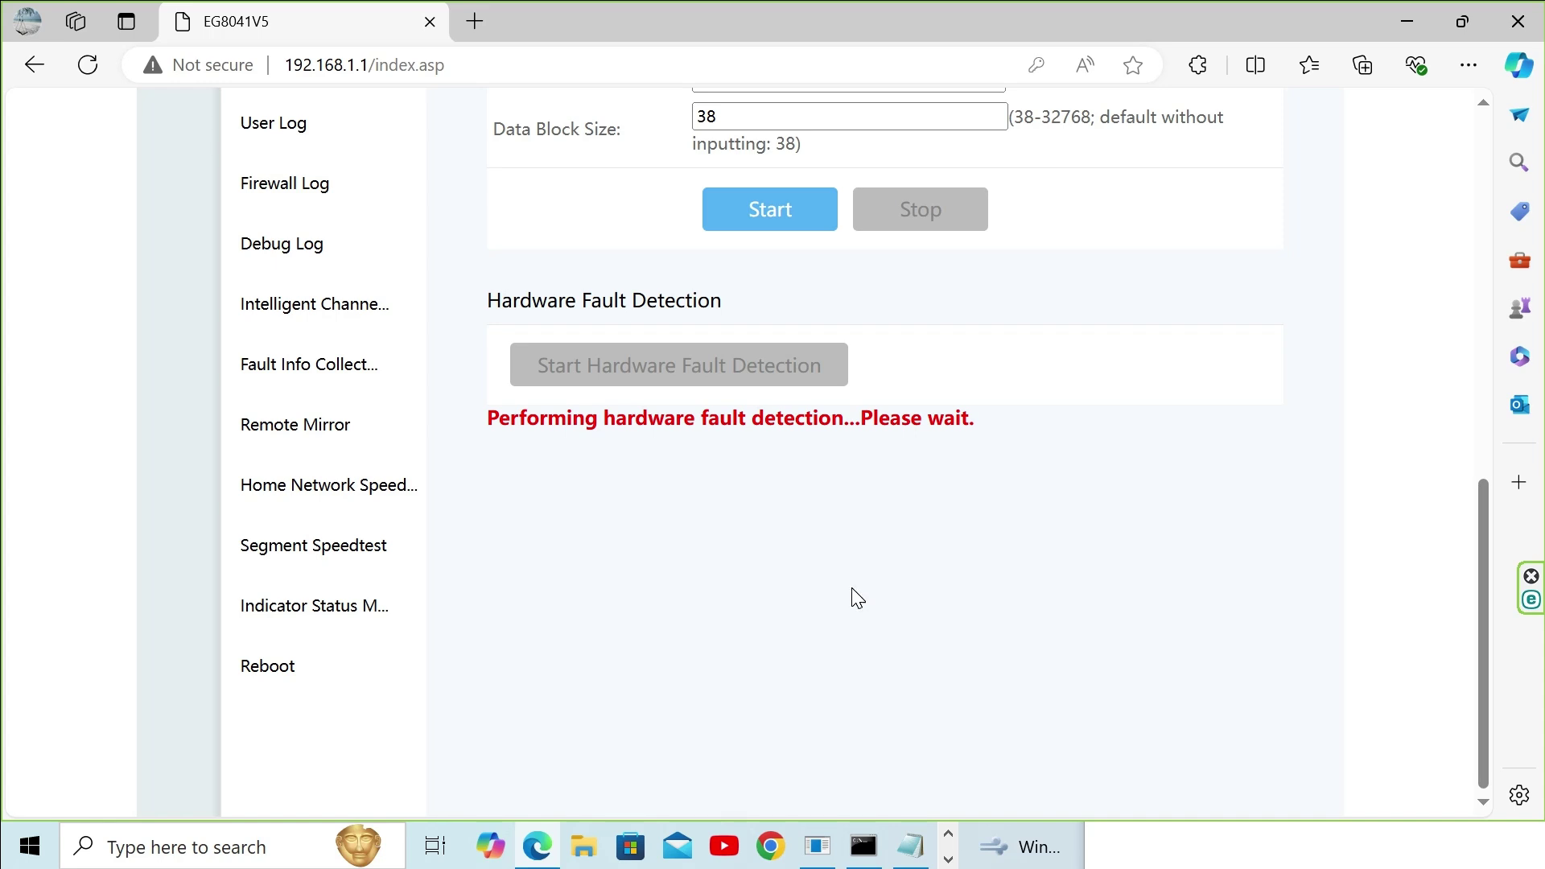
pyautogui.scroll(5, 857, 598)
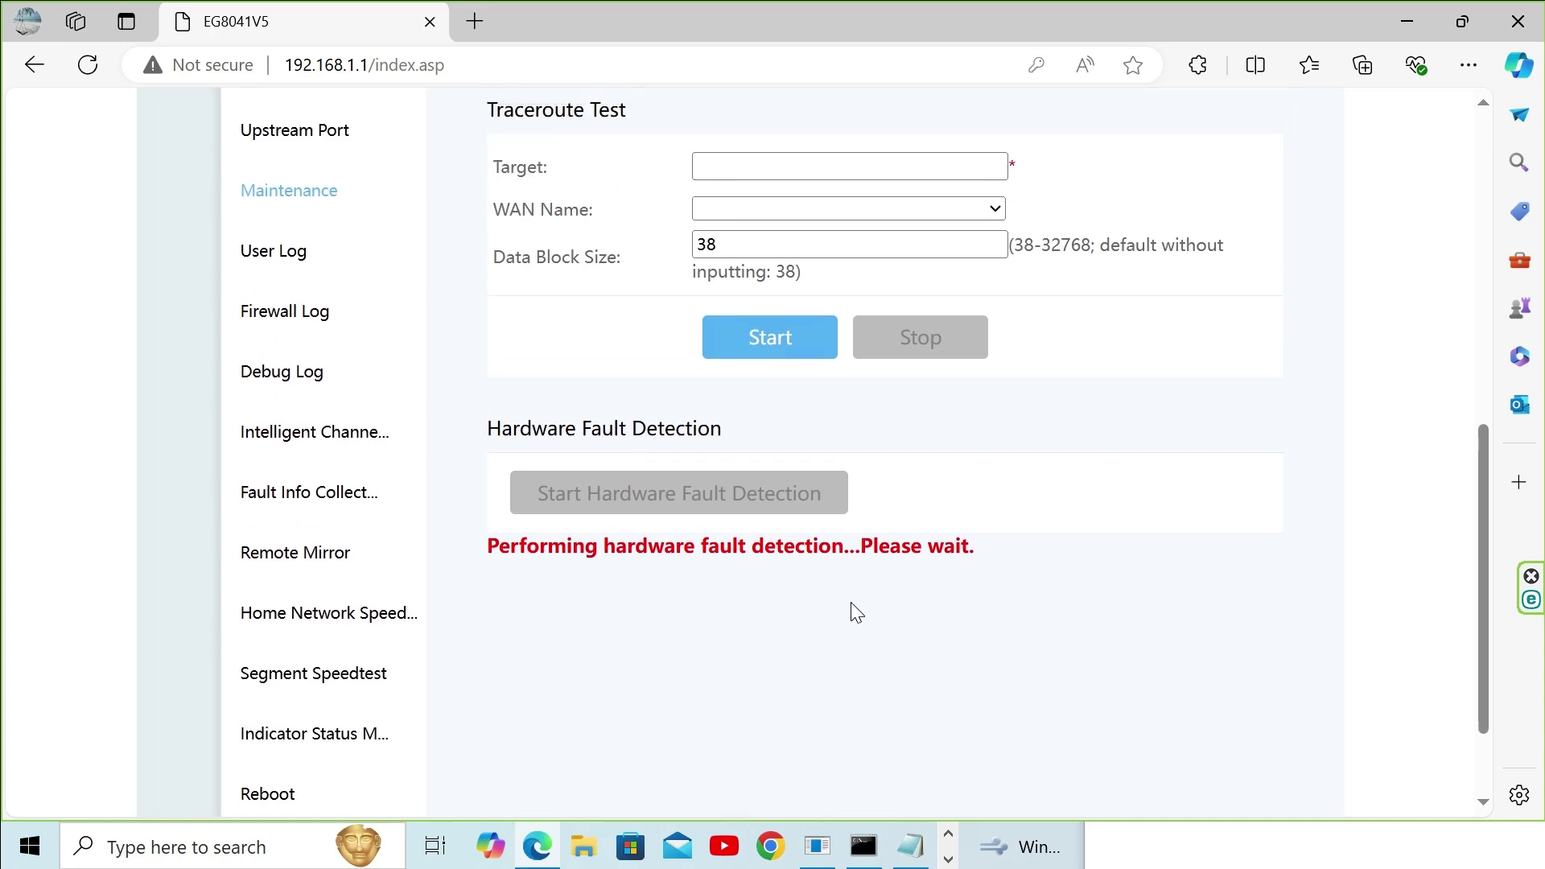
pyautogui.scroll(5, 852, 604)
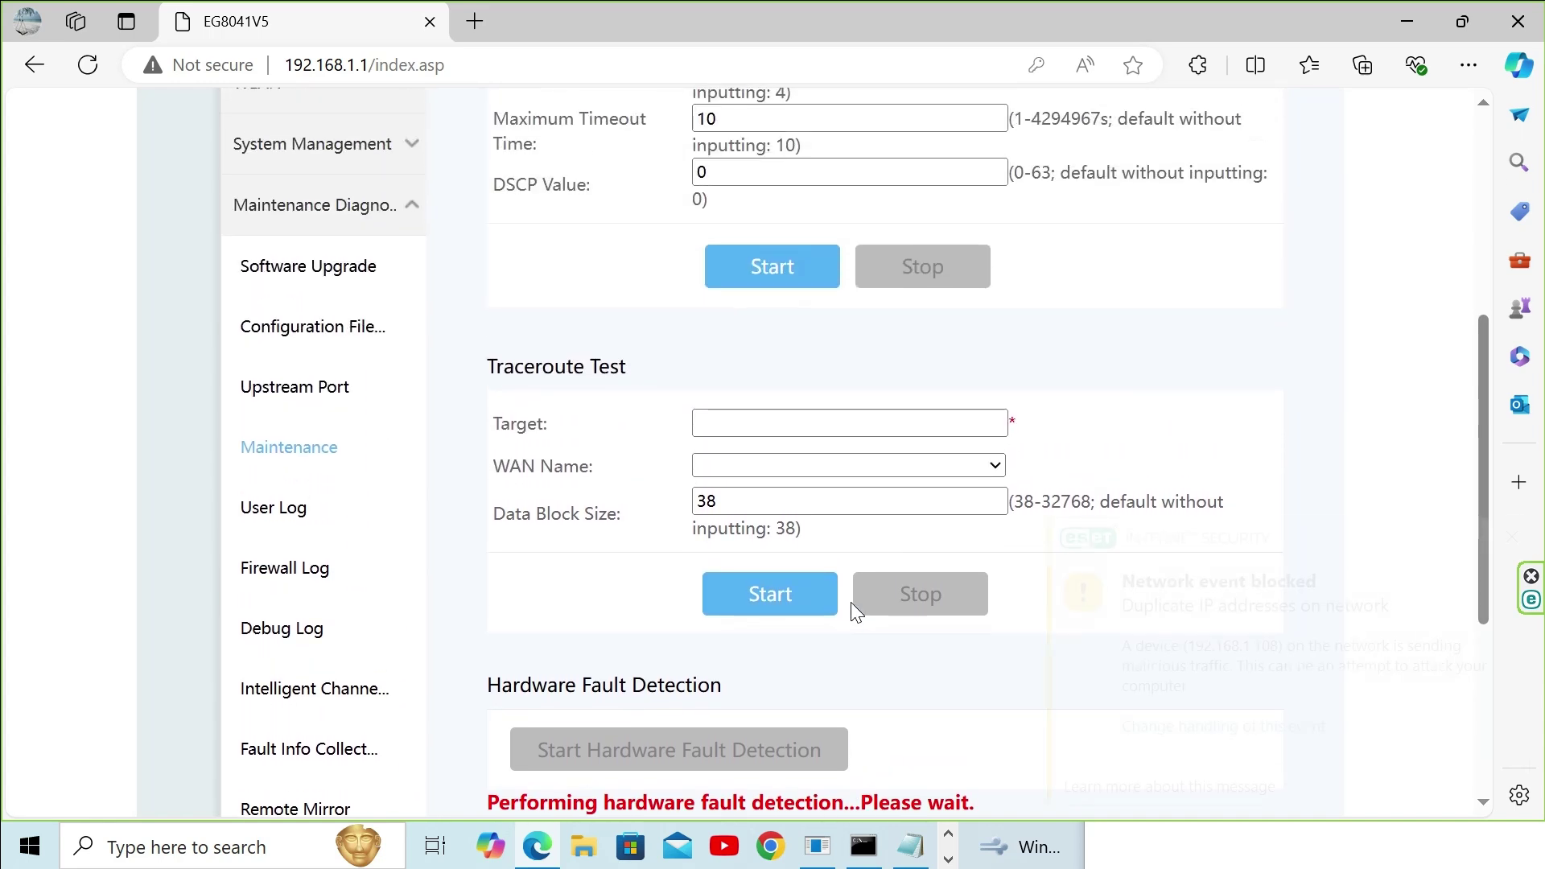
pyautogui.scroll(-6, 853, 610)
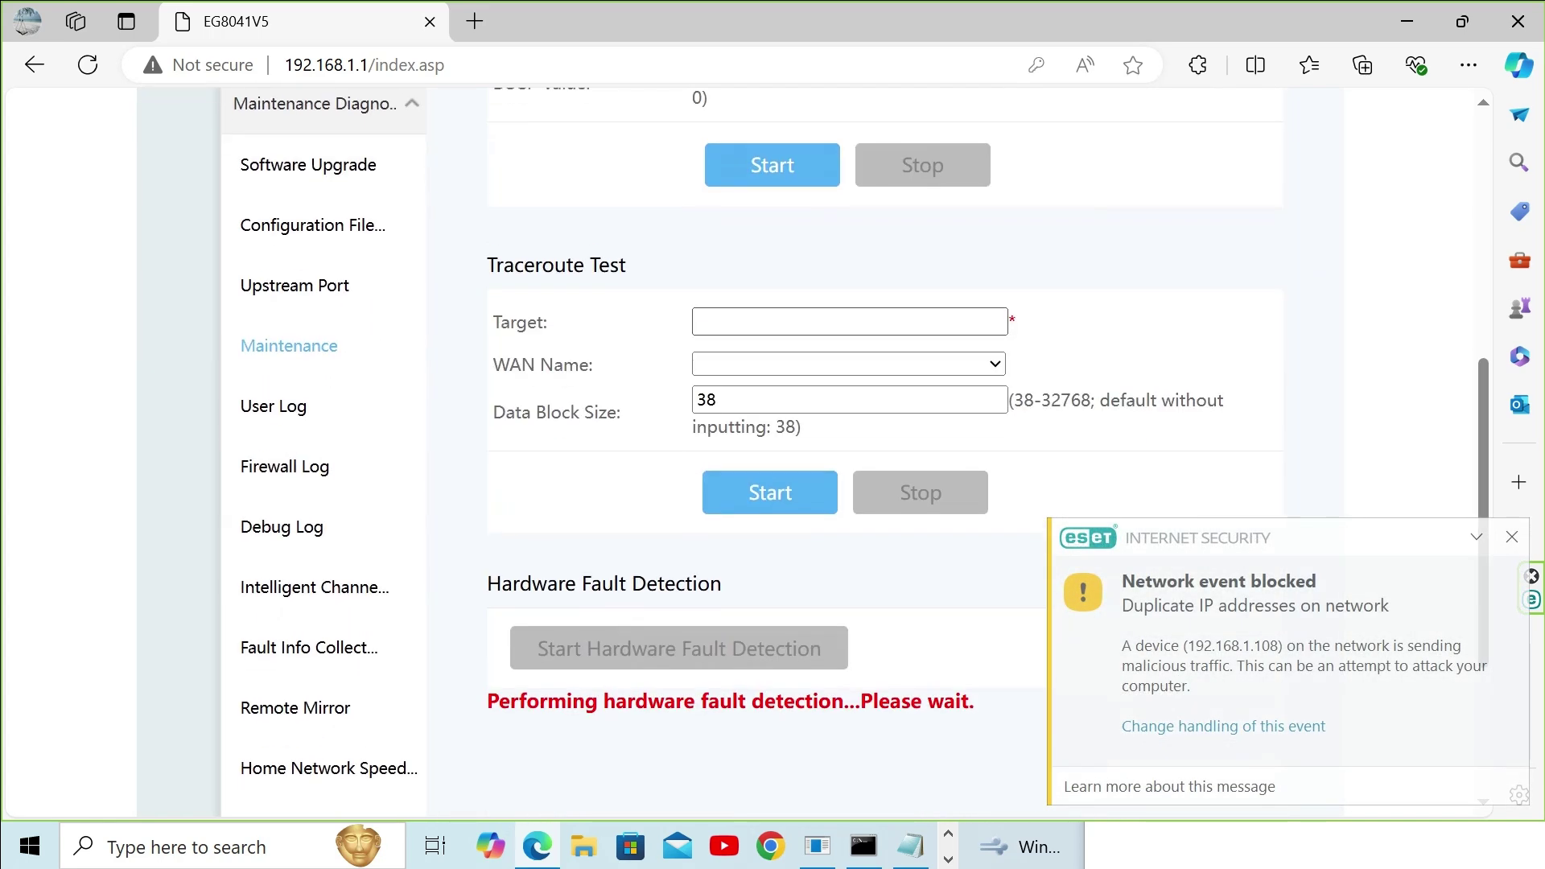
pyautogui.scroll(5, 855, 612)
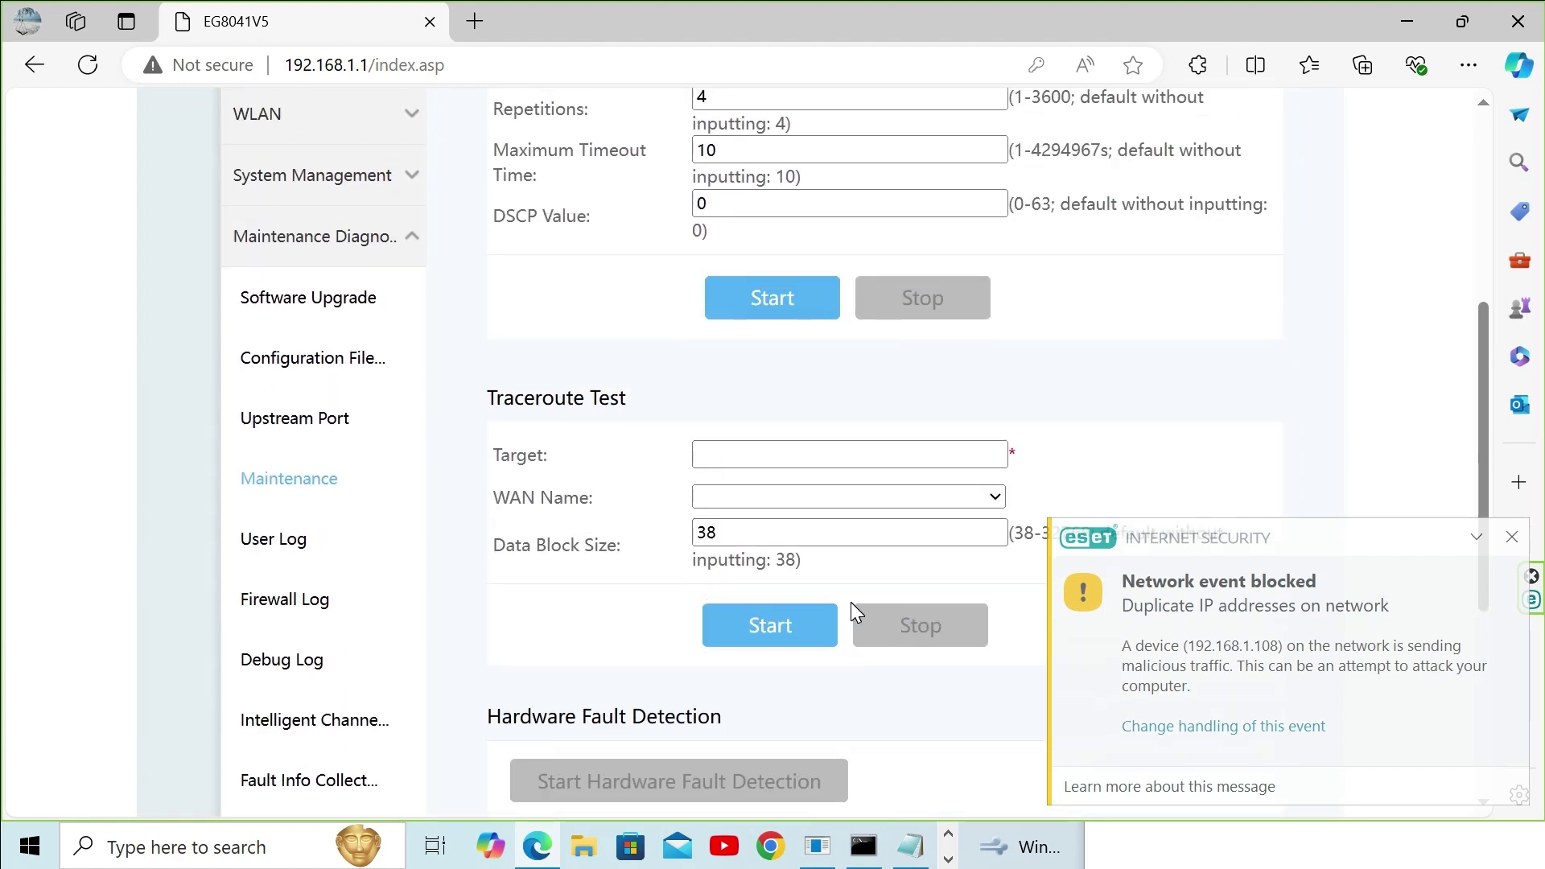
pyautogui.scroll(-2, 855, 611)
pyautogui.scroll(3, 856, 612)
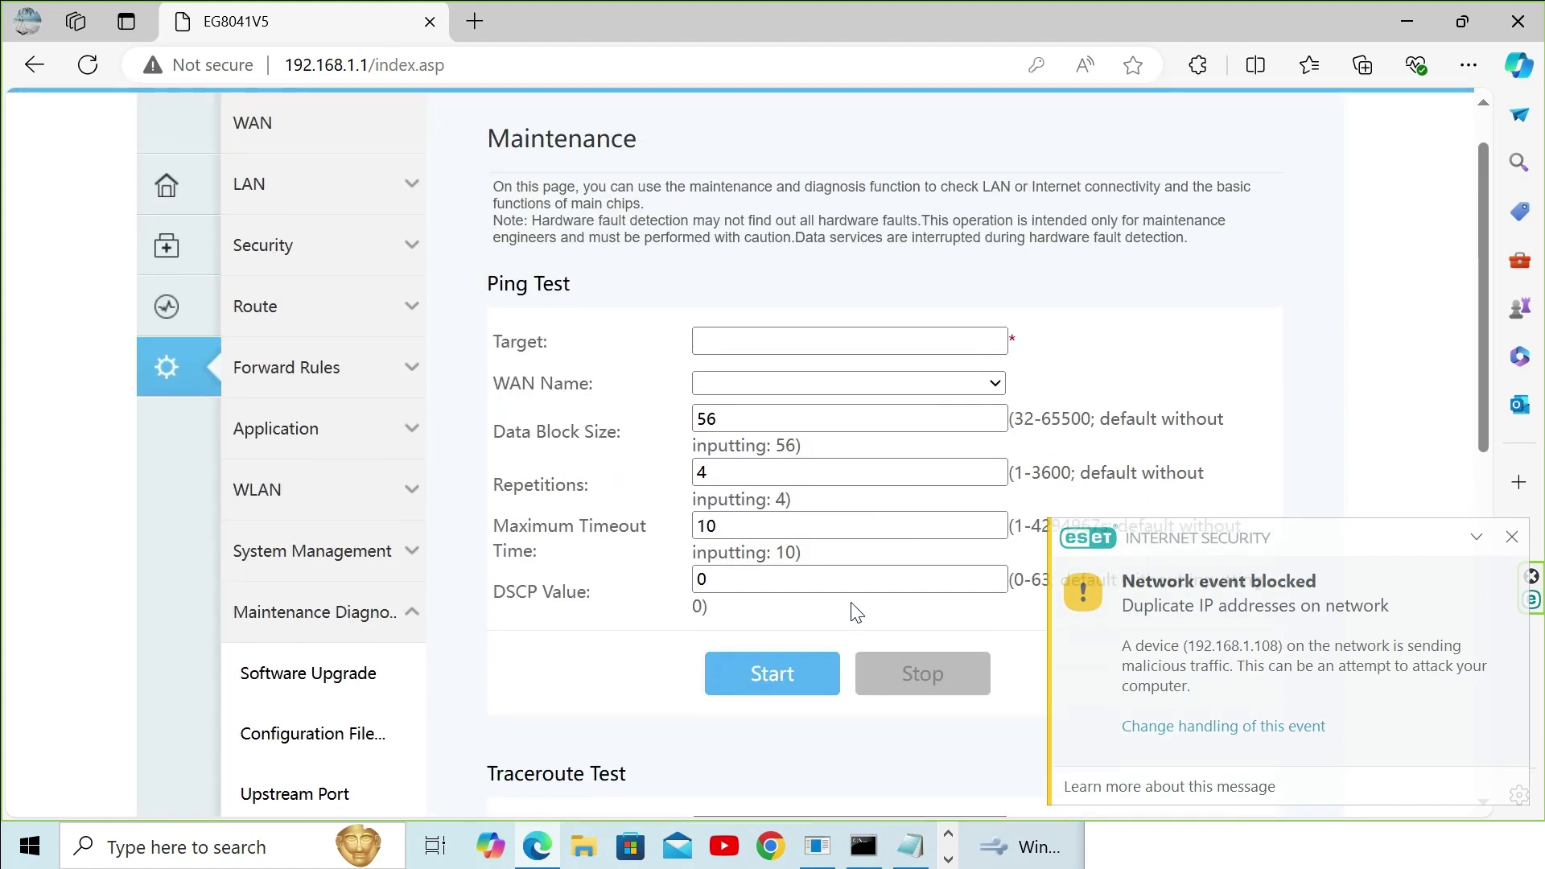
pyautogui.scroll(-2, 855, 612)
pyautogui.scroll(2, 855, 612)
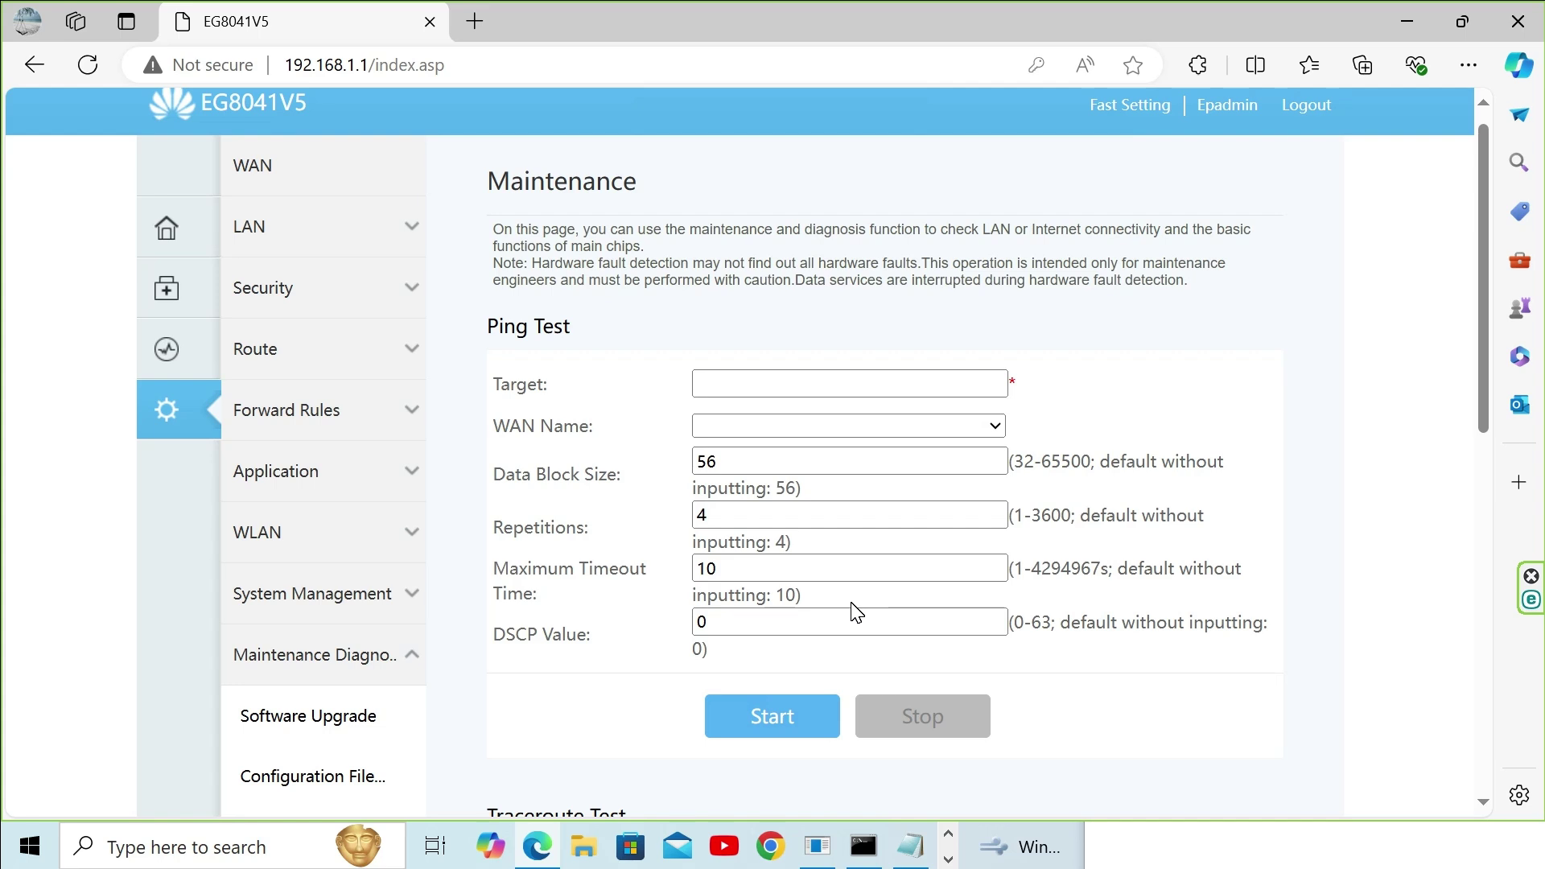
pyautogui.scroll(-10, 856, 613)
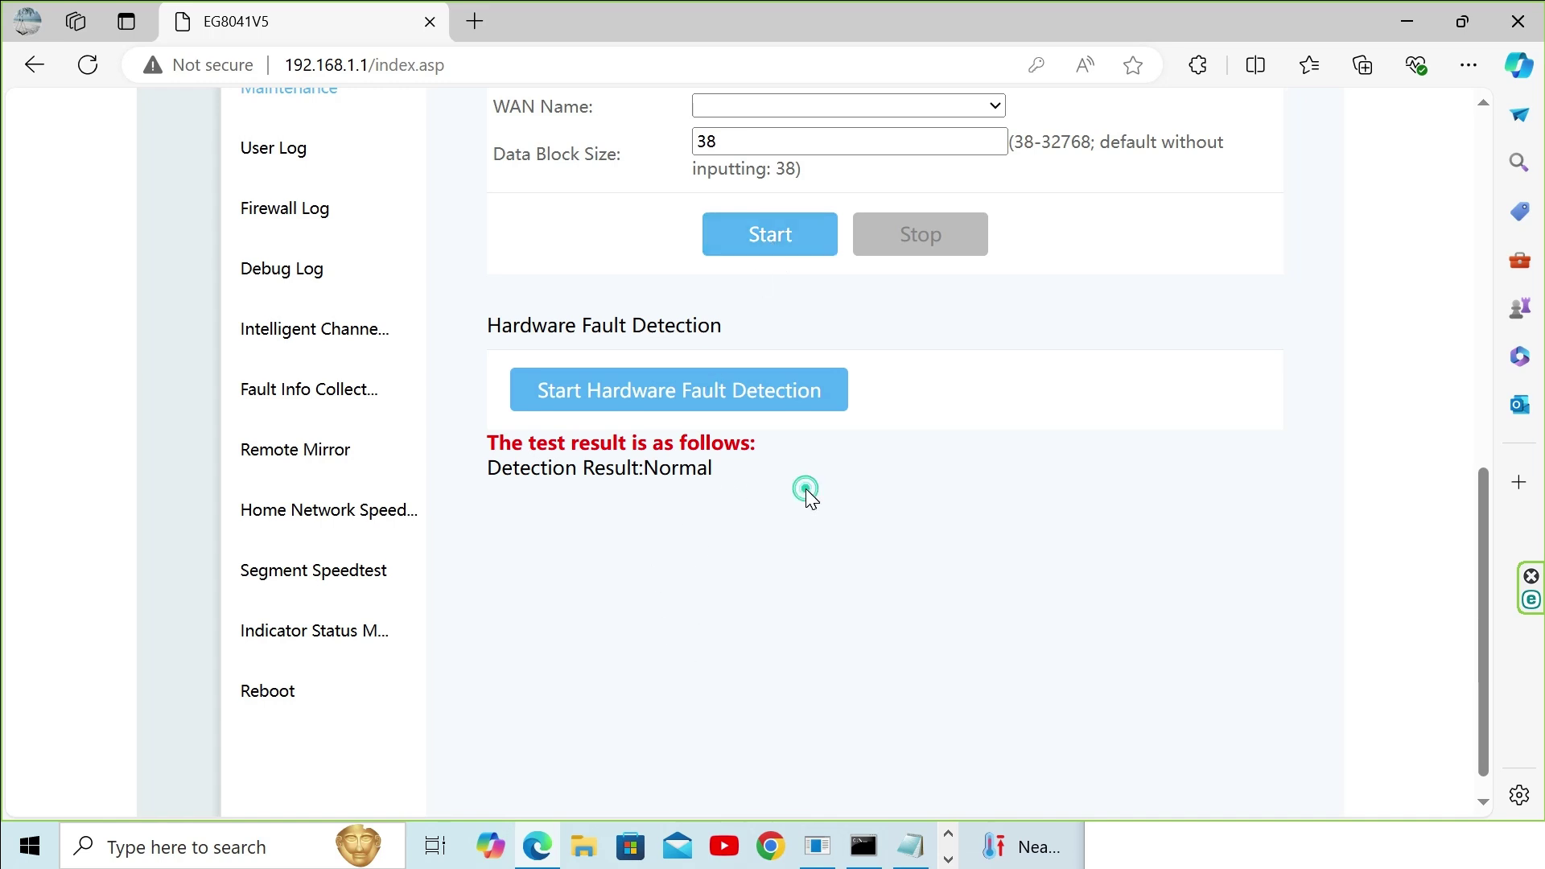
pyautogui.scroll(1, 346, 489)
pyautogui.scroll(10, 346, 489)
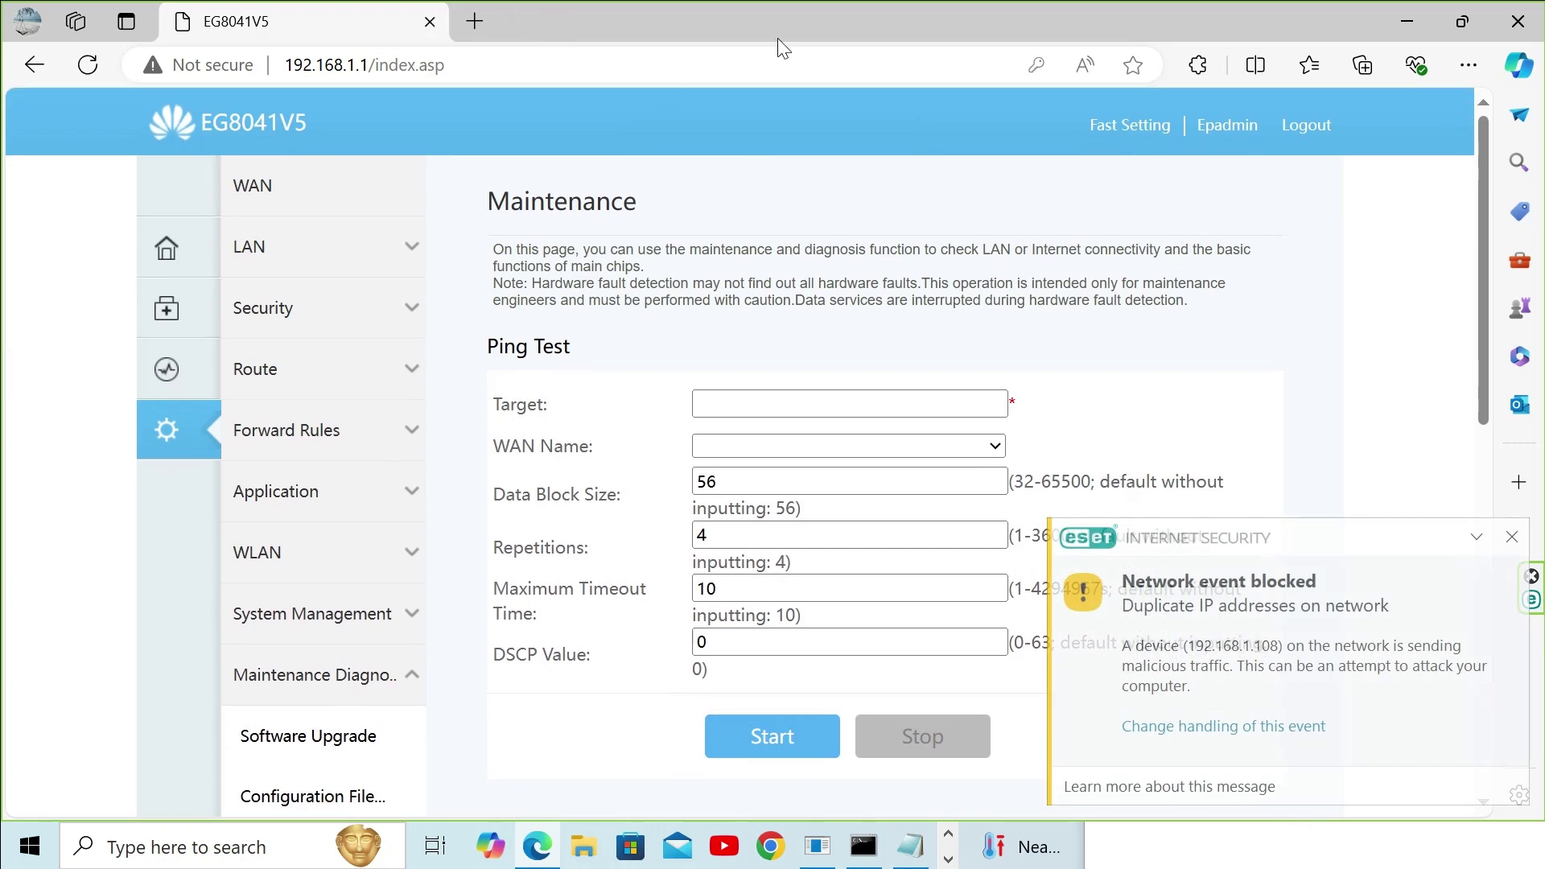
pyautogui.scroll(-2, 652, 378)
pyautogui.scroll(2, 483, 402)
# Step: View Route and Security's Firewall Level, revisit the empty DMZ Function page, then expand WLAN
pyautogui.click(258, 371)
pyautogui.click(290, 317)
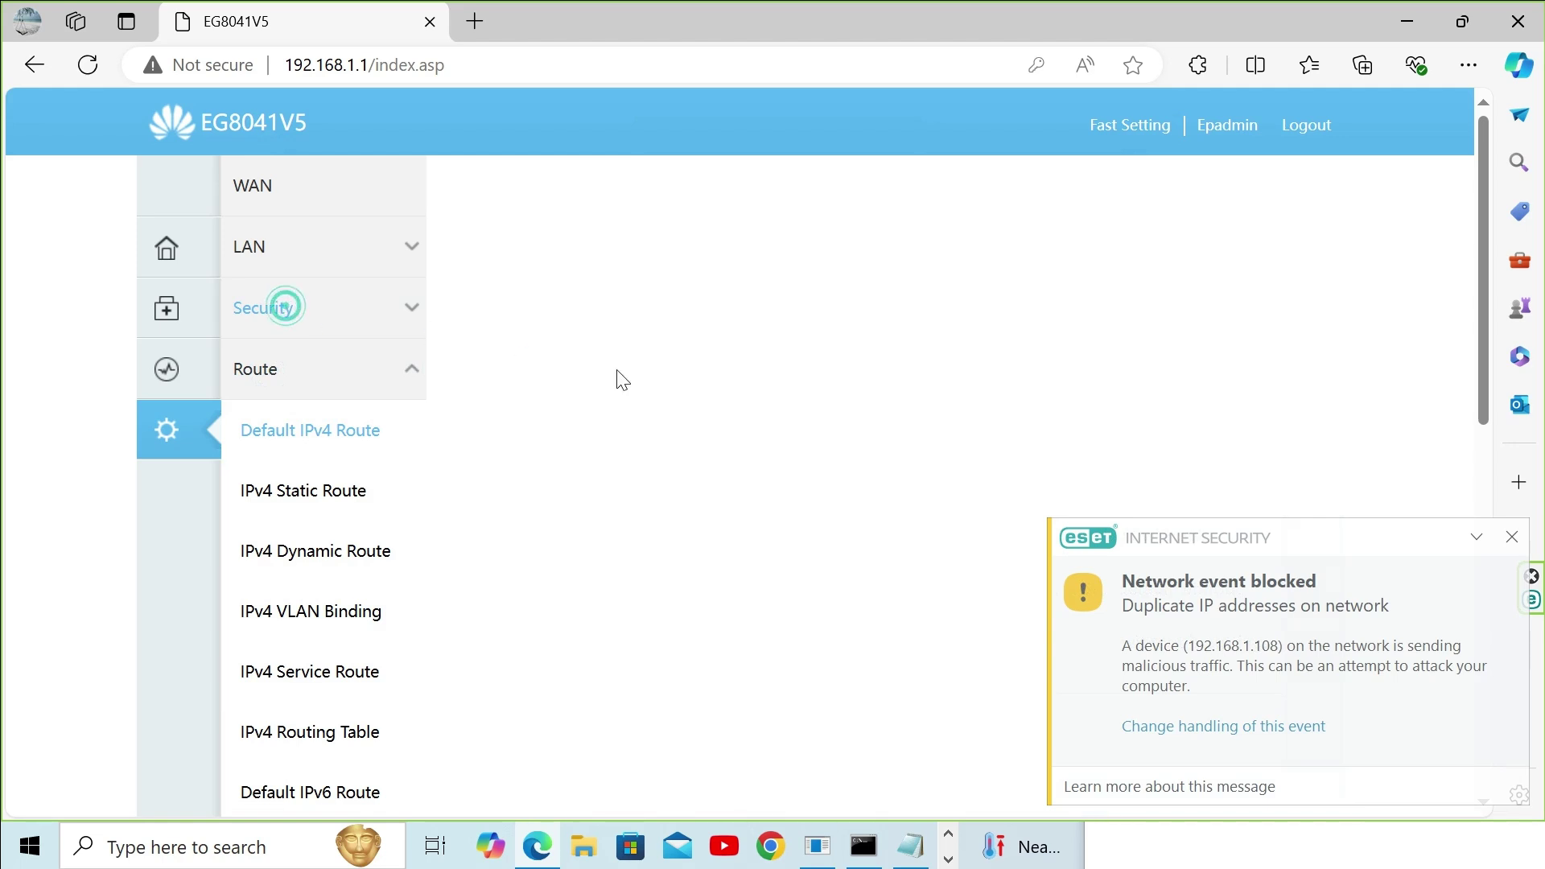
pyautogui.scroll(1, 693, 546)
pyautogui.scroll(-3, 693, 546)
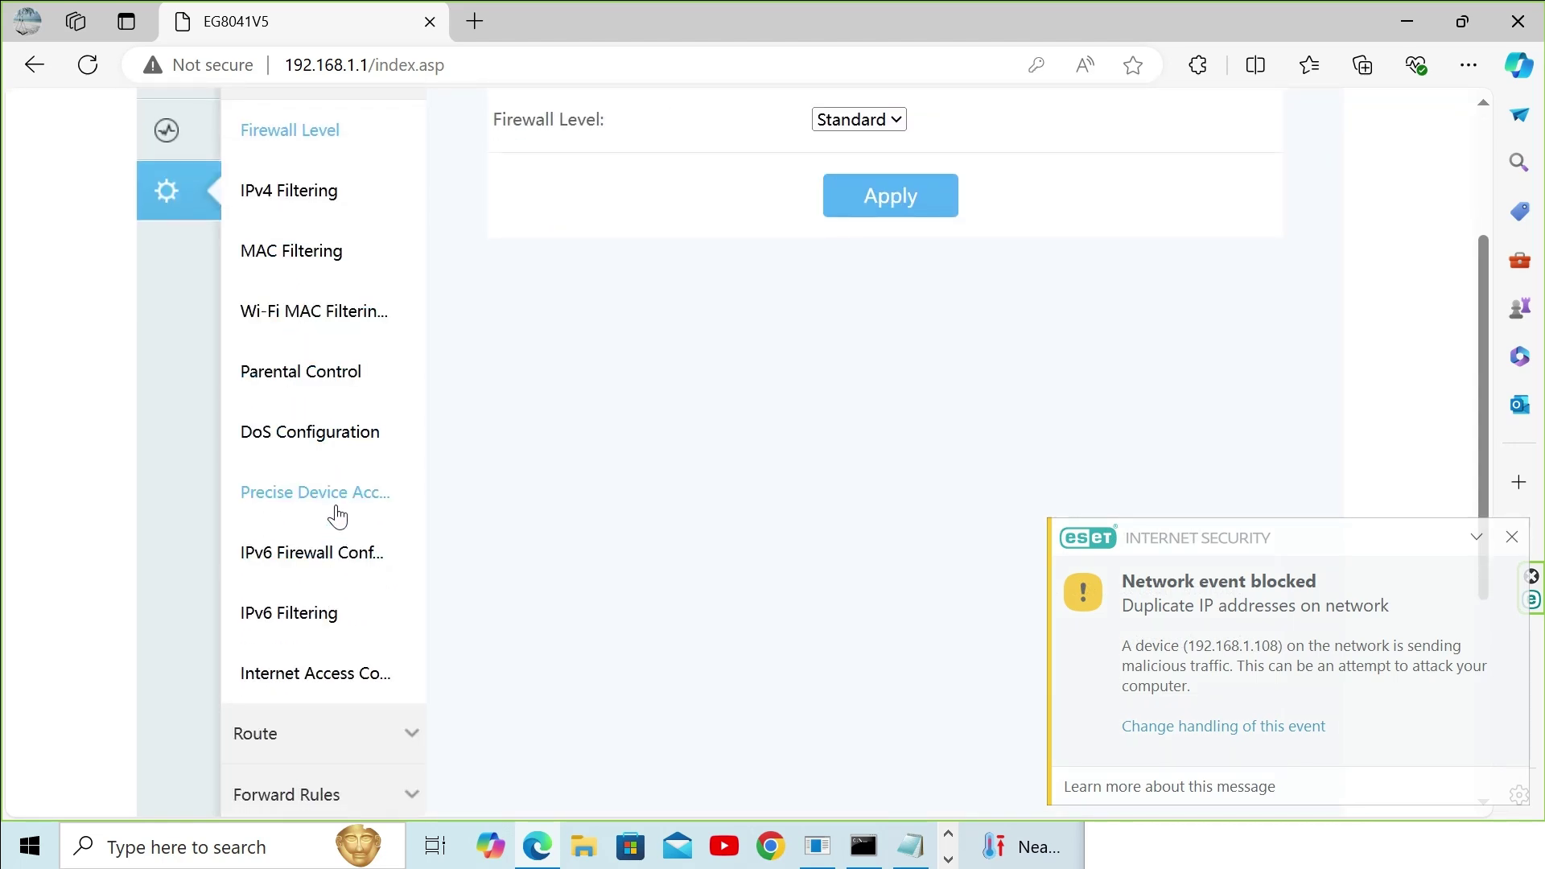
pyautogui.scroll(-3, 338, 563)
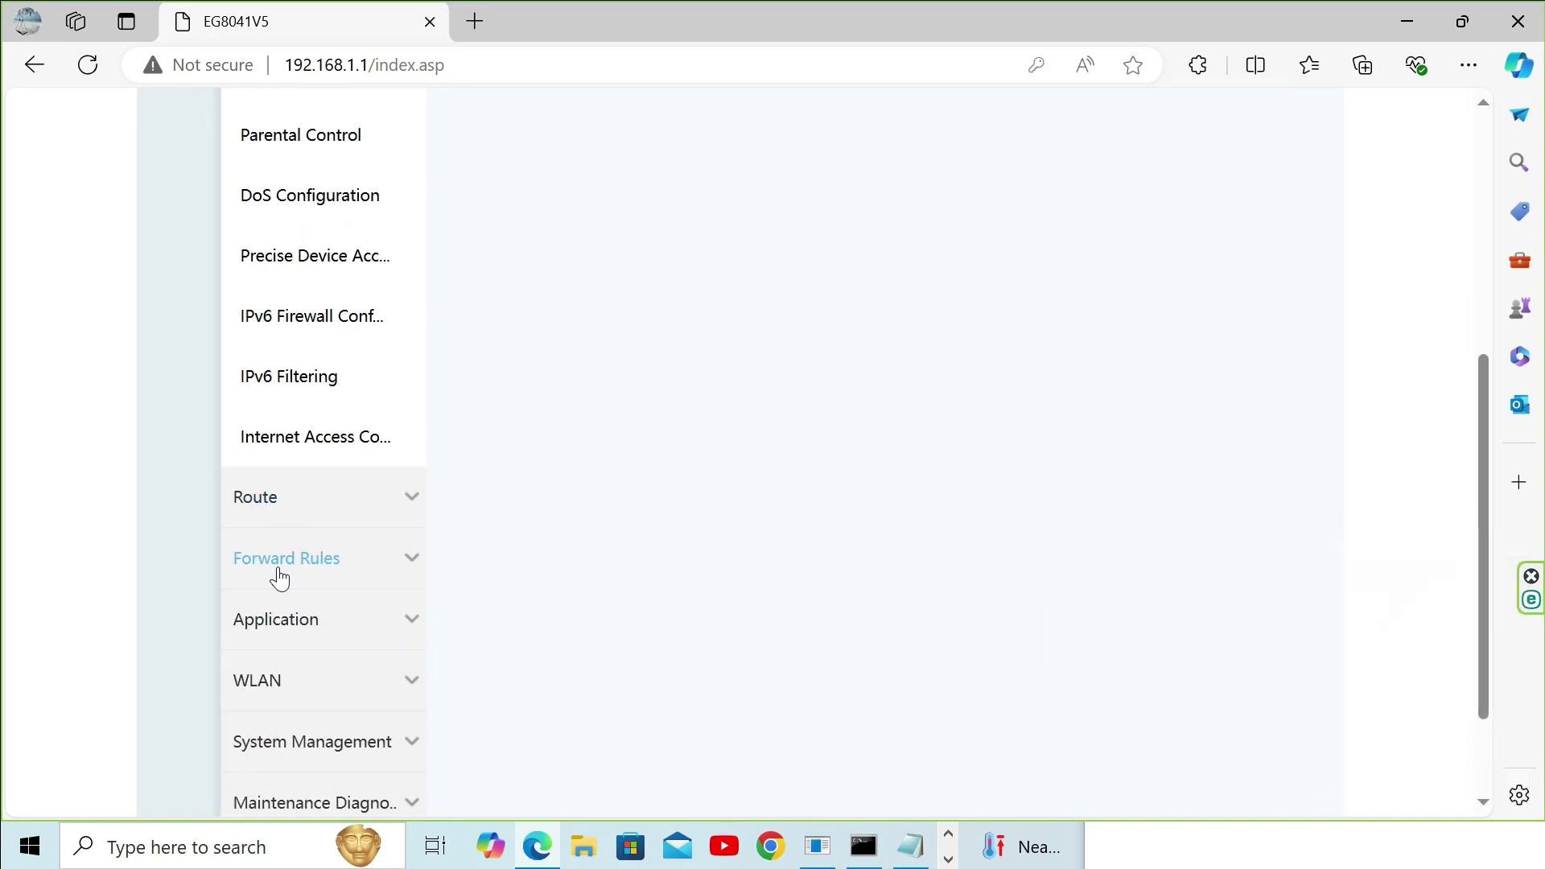
pyautogui.click(282, 572)
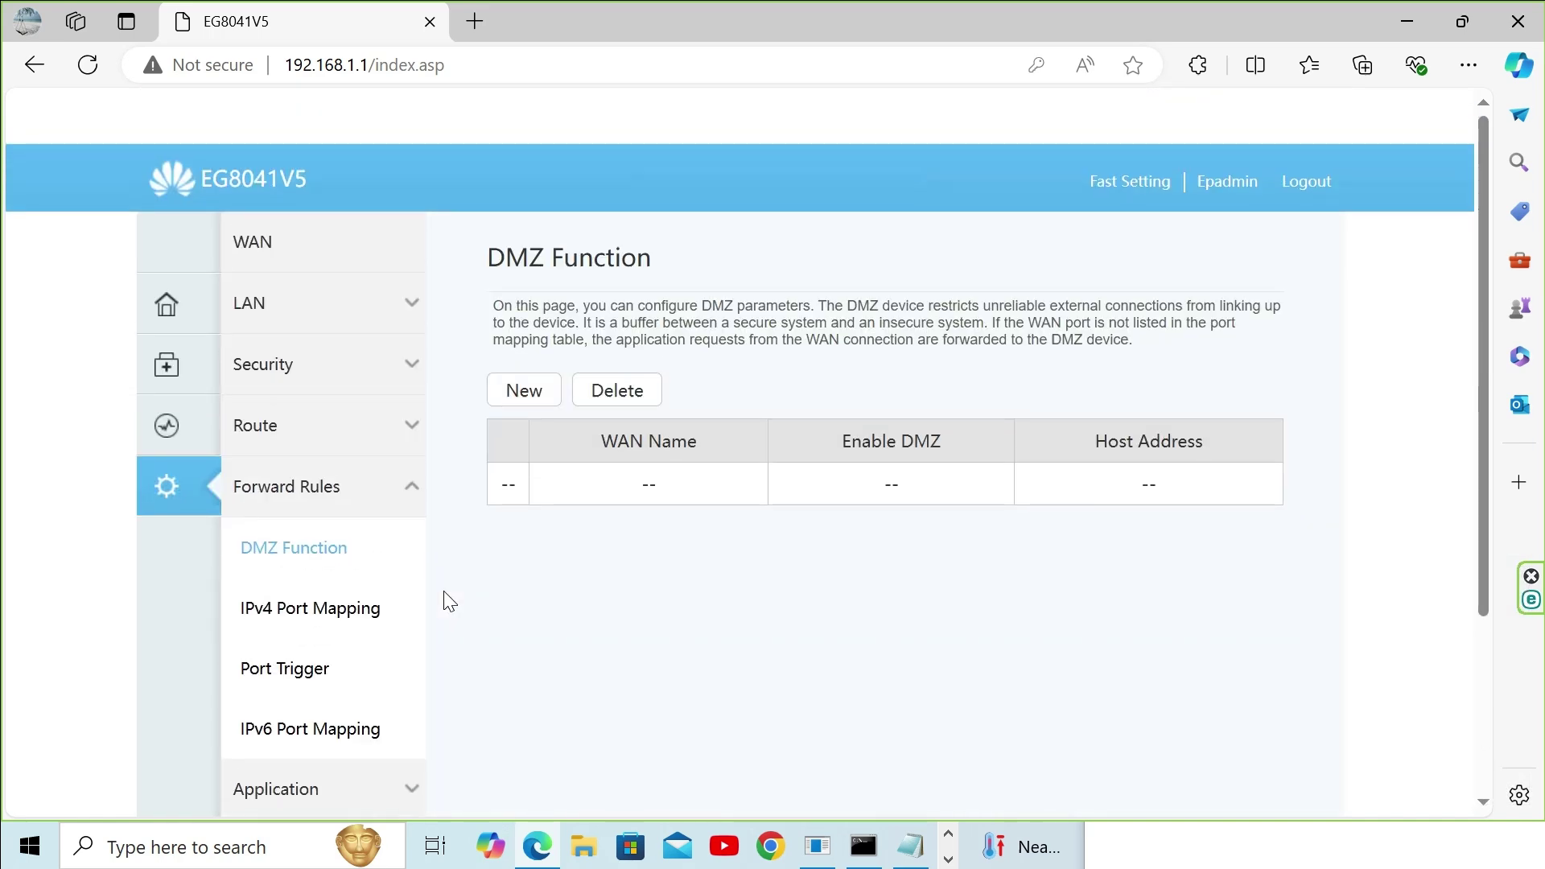
pyautogui.scroll(-4, 449, 602)
pyautogui.click(306, 544)
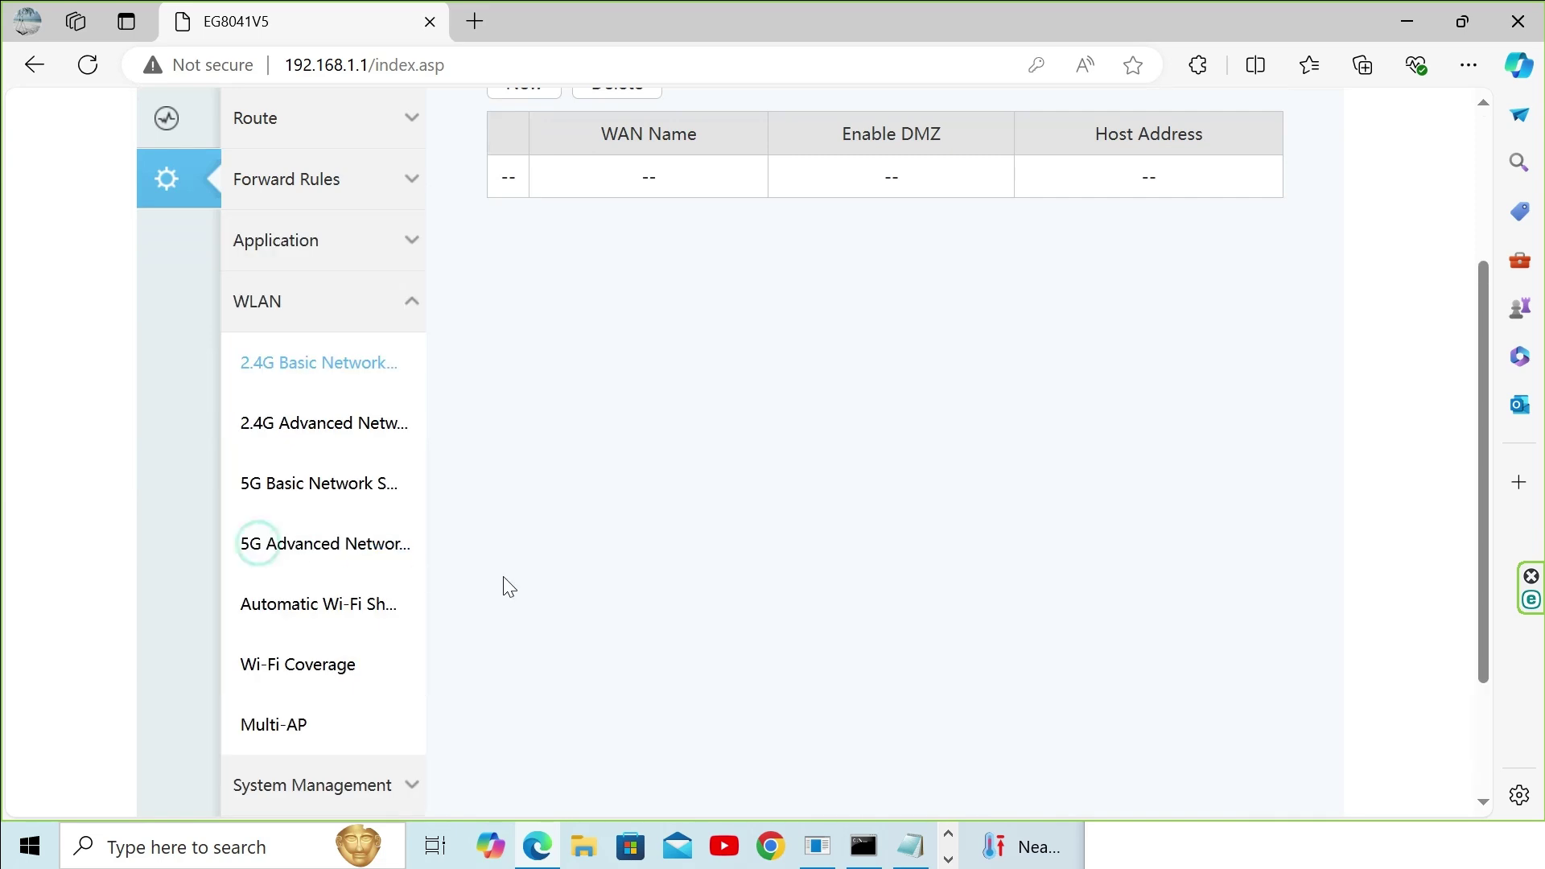
# Step: Inspect 2.4G Basic Network Settings, selecting the SSID and pre-shared key fields
pyautogui.click(332, 354)
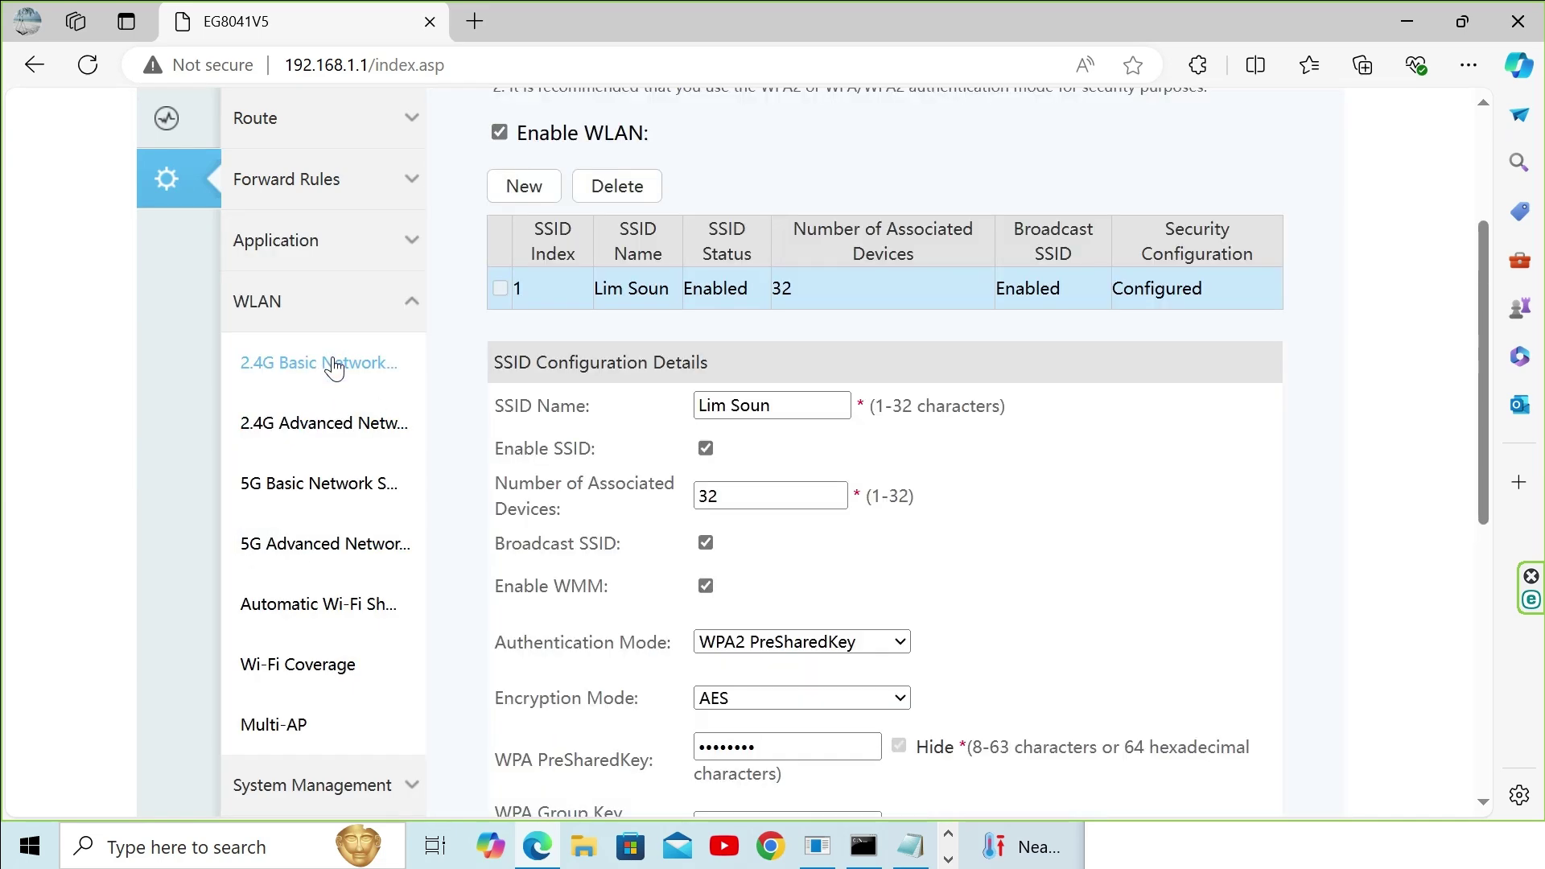
pyautogui.scroll(-1, 910, 540)
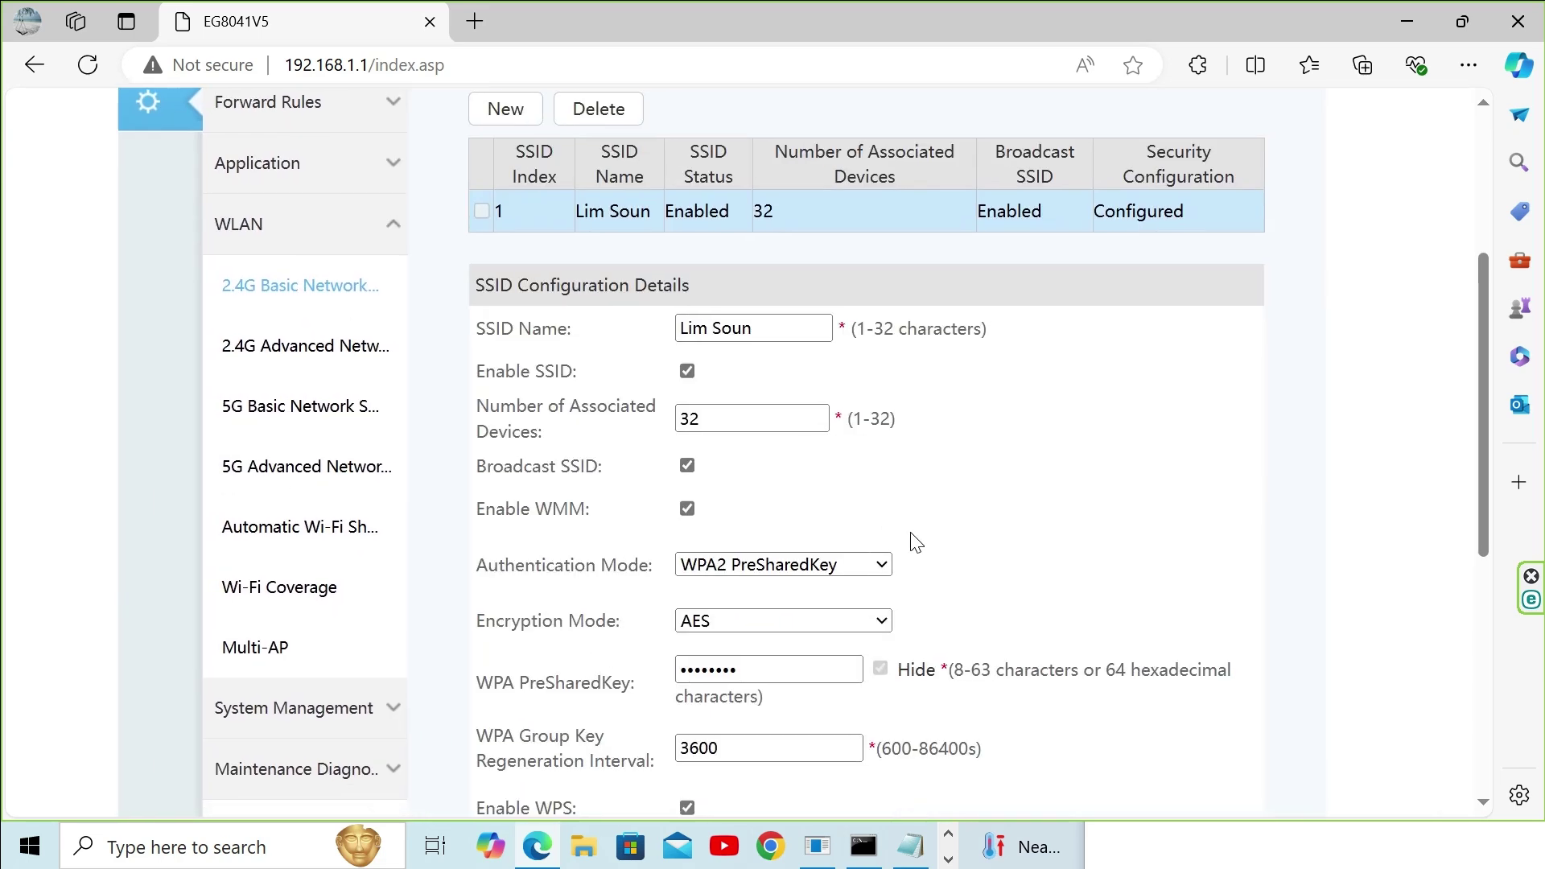
pyautogui.tripleClick(809, 326)
pyautogui.doubleClick(827, 668)
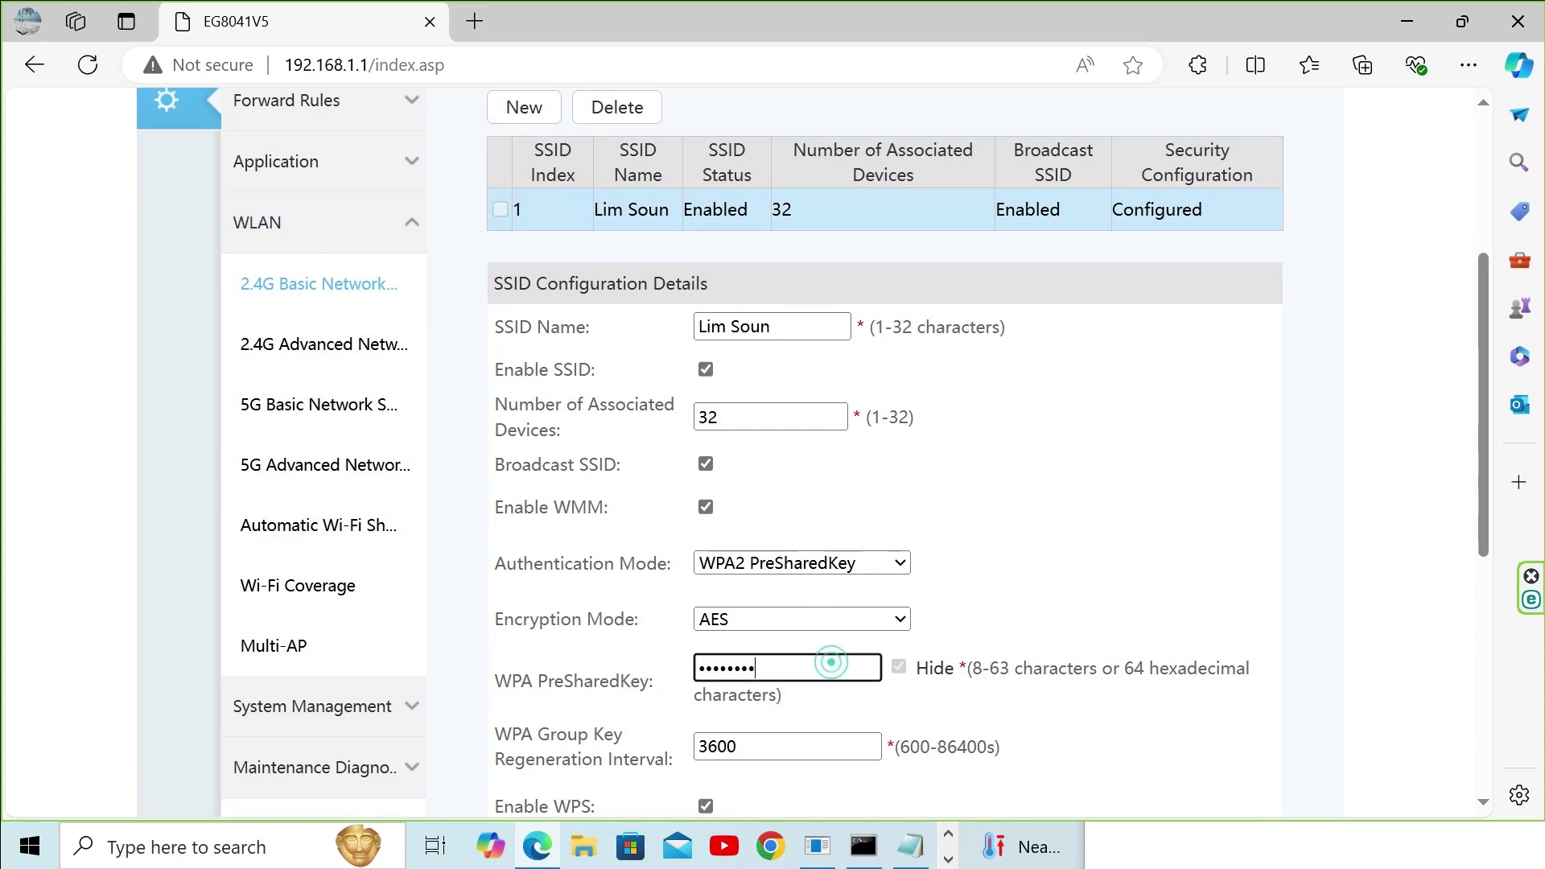
pyautogui.scroll(-4, 987, 522)
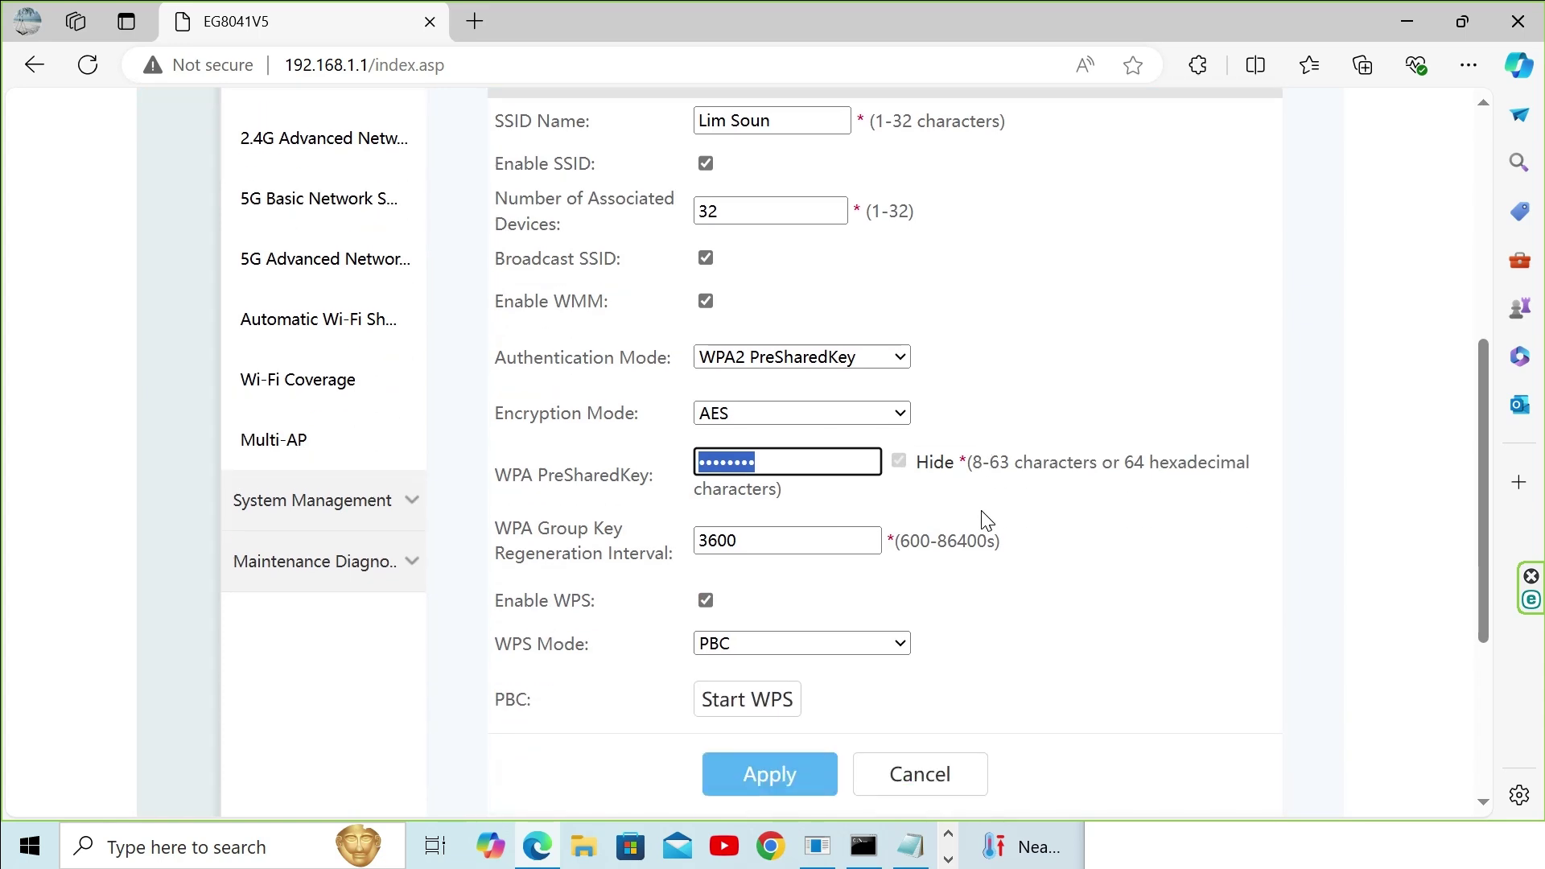
pyautogui.scroll(-2, 987, 522)
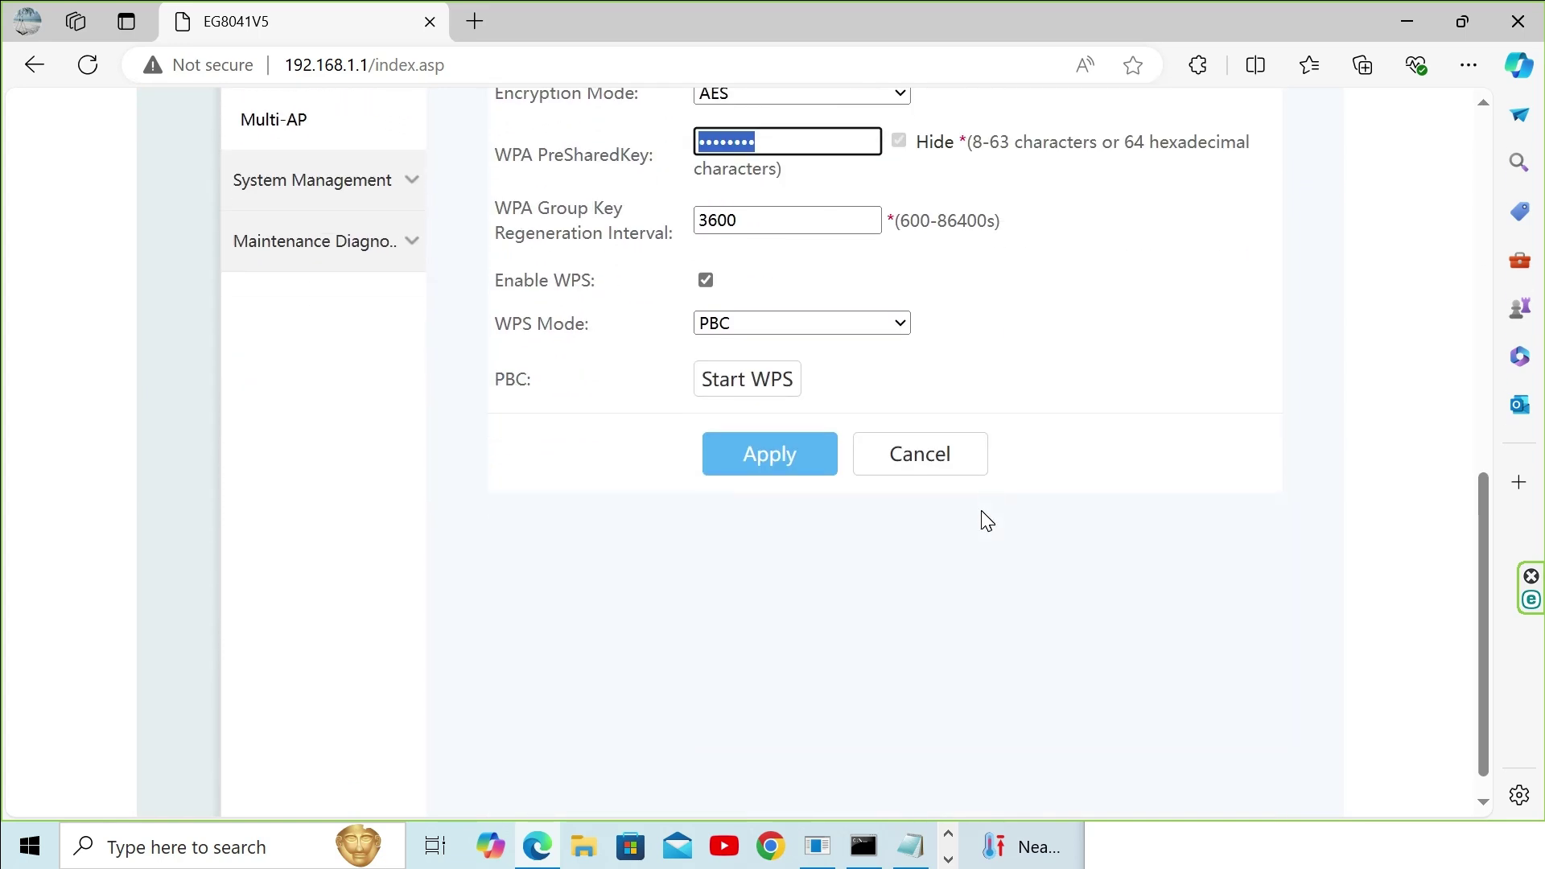
pyautogui.scroll(6, 986, 522)
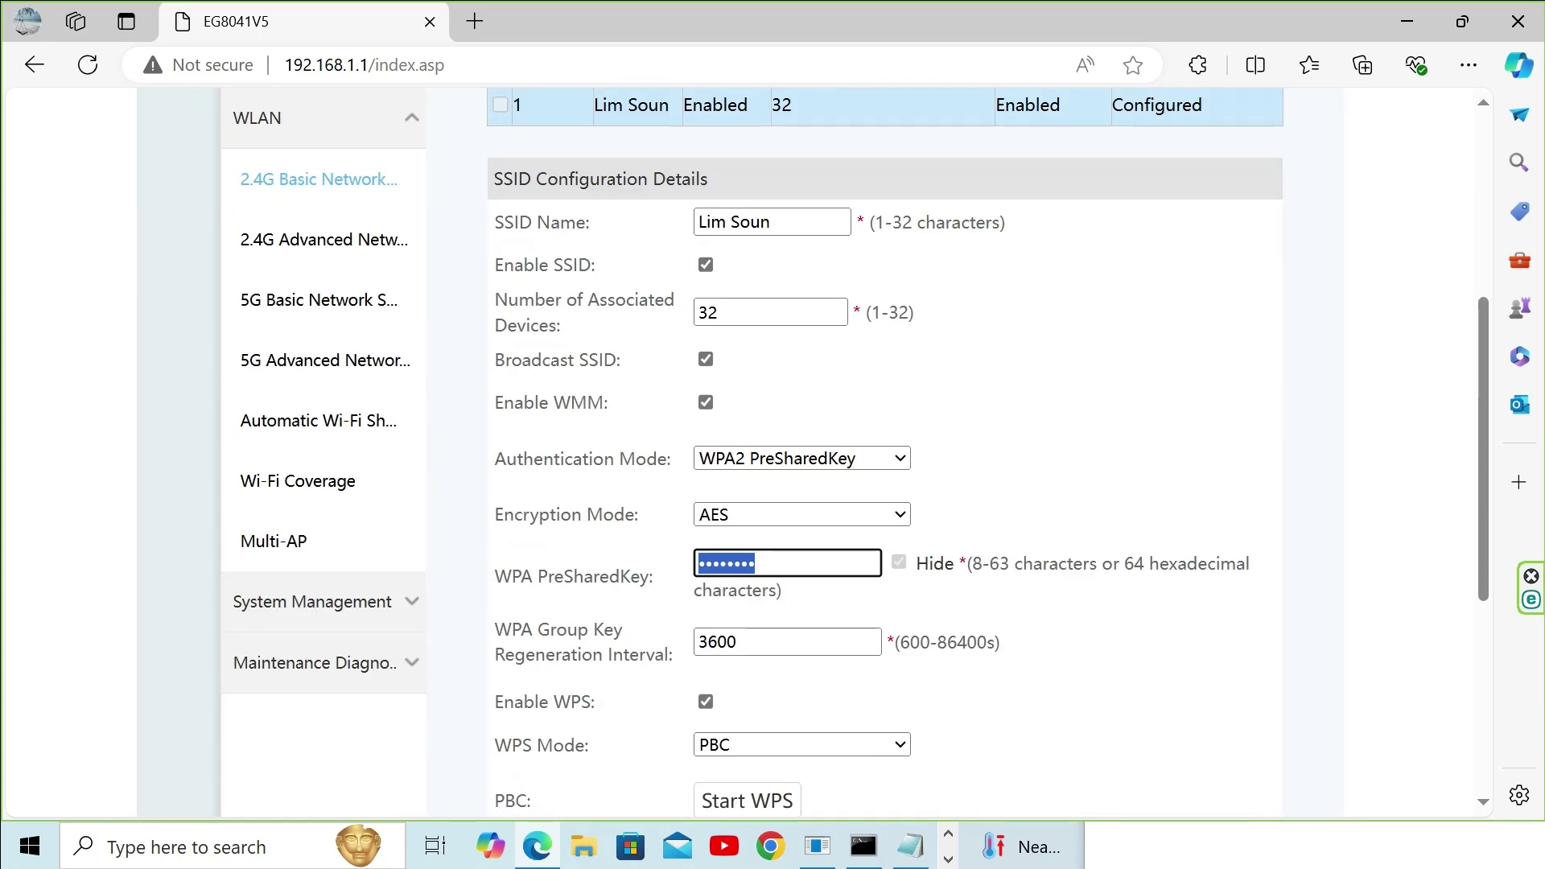
pyautogui.scroll(3, 453, 571)
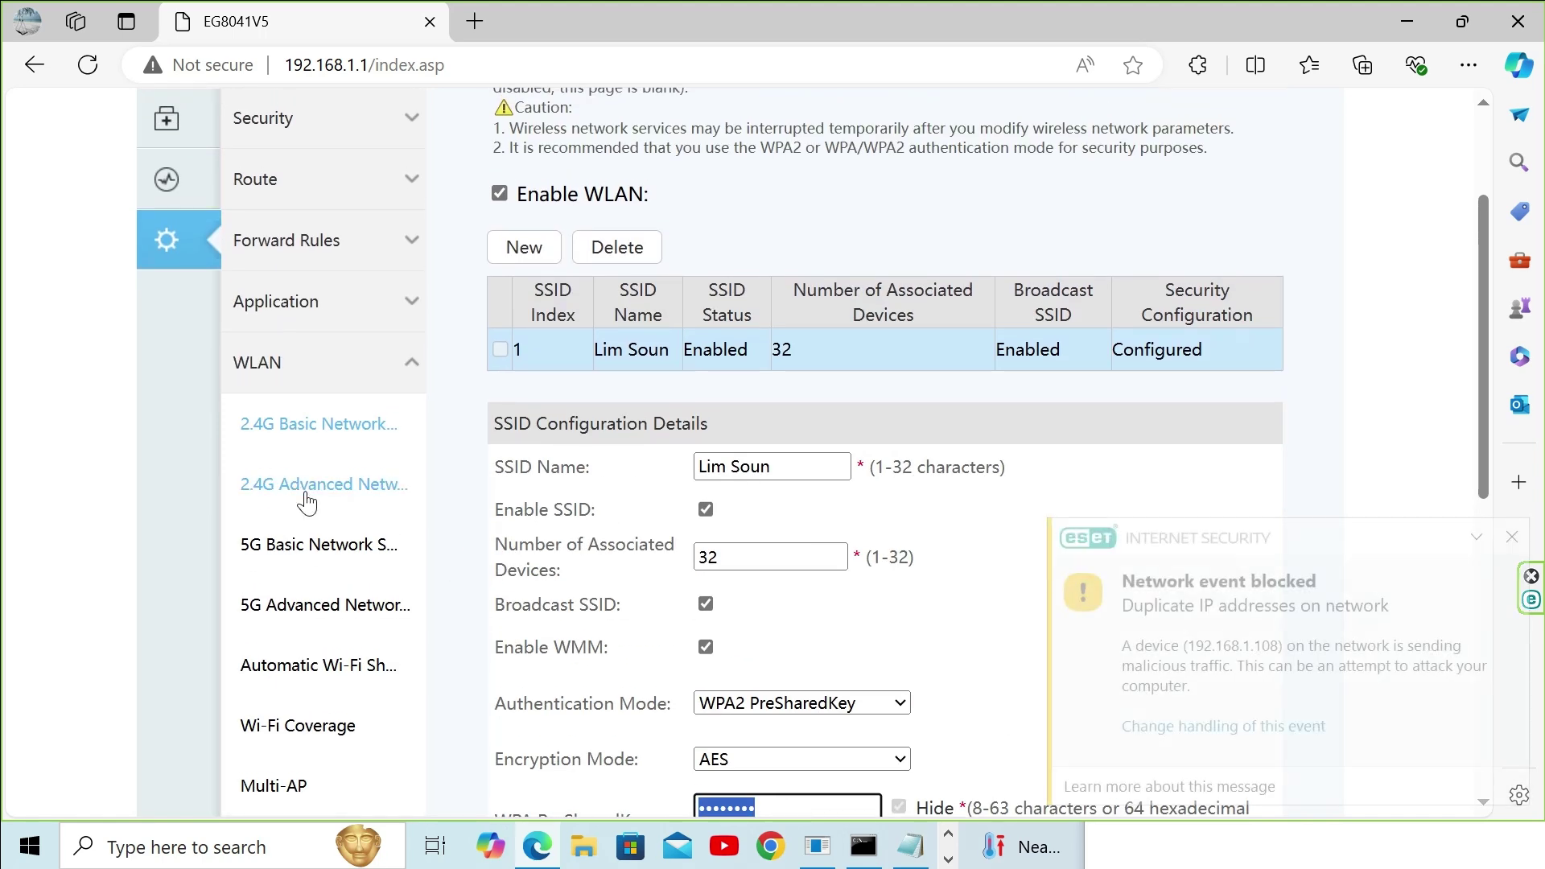
# Step: Review the 2.4G Advanced settings, then look over the 5G Basic Network Settings page
pyautogui.click(316, 495)
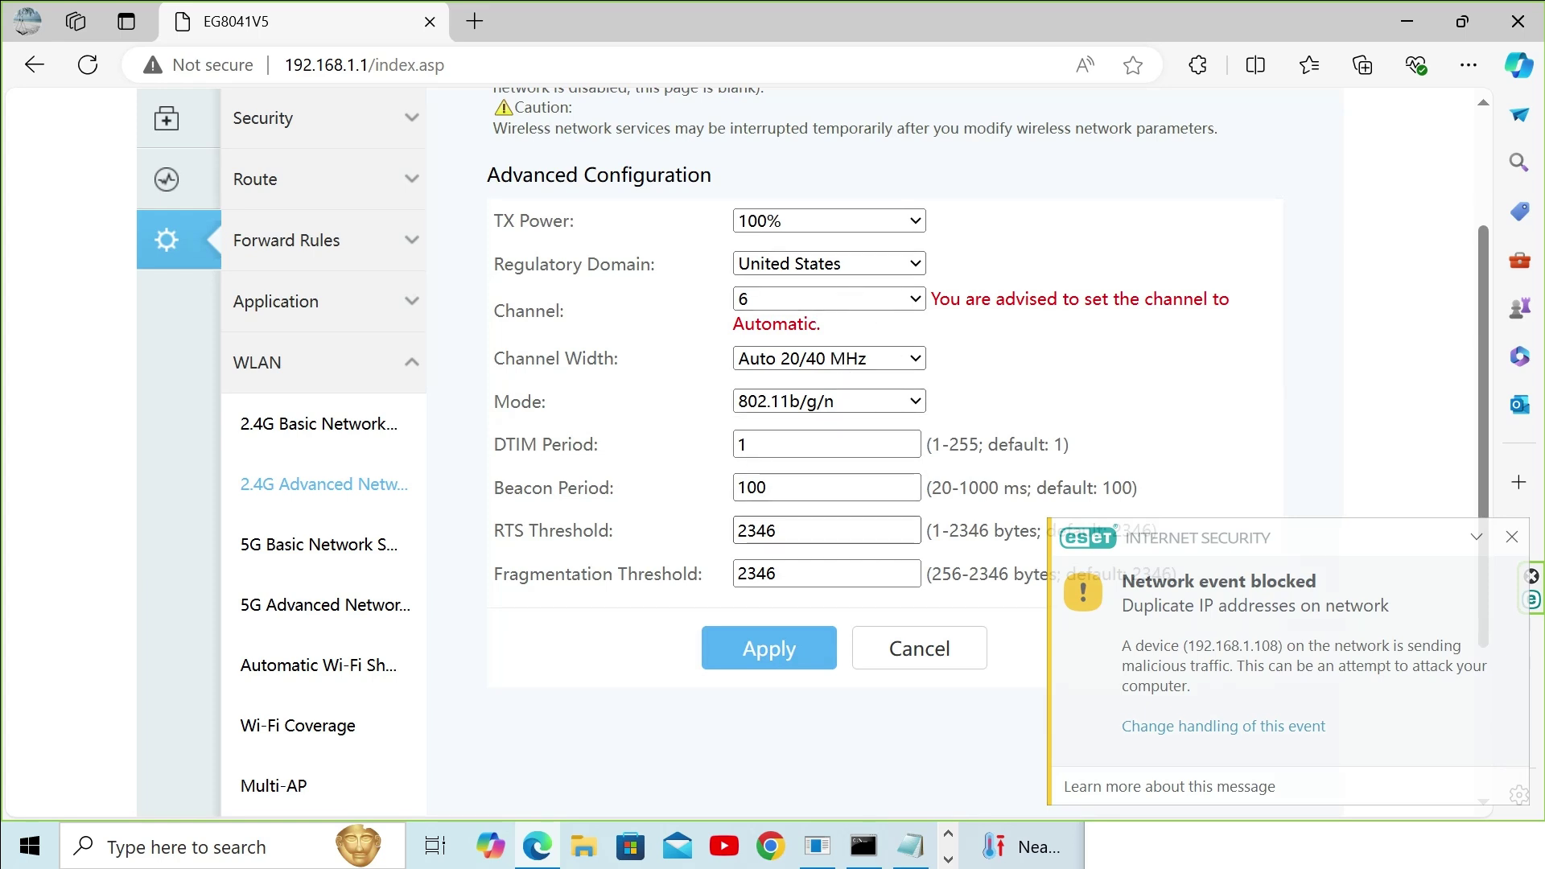
pyautogui.click(293, 554)
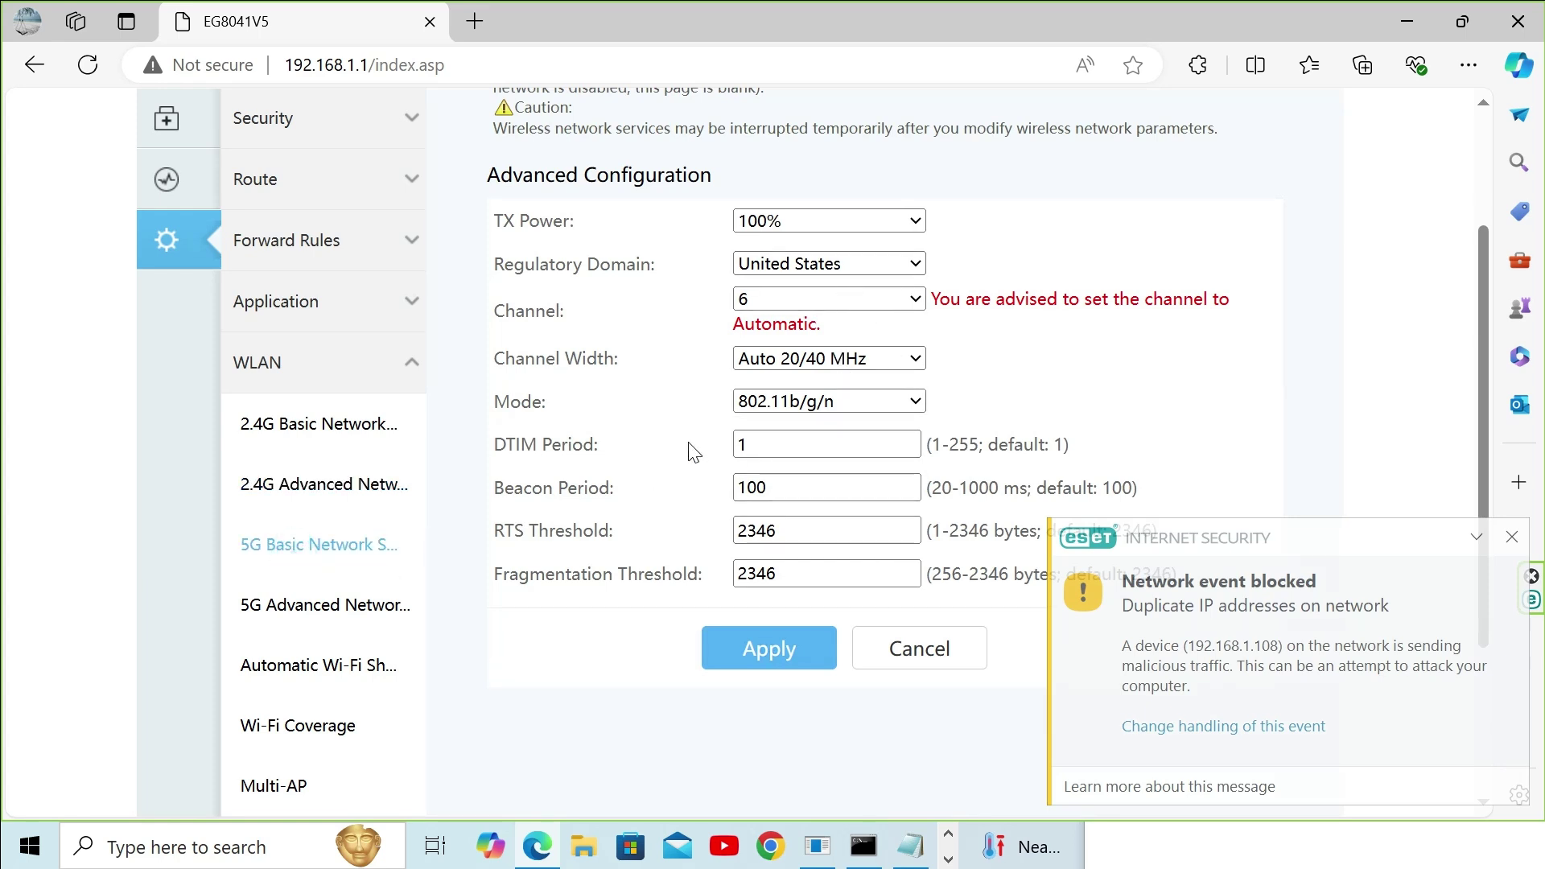
pyautogui.scroll(-1, 652, 492)
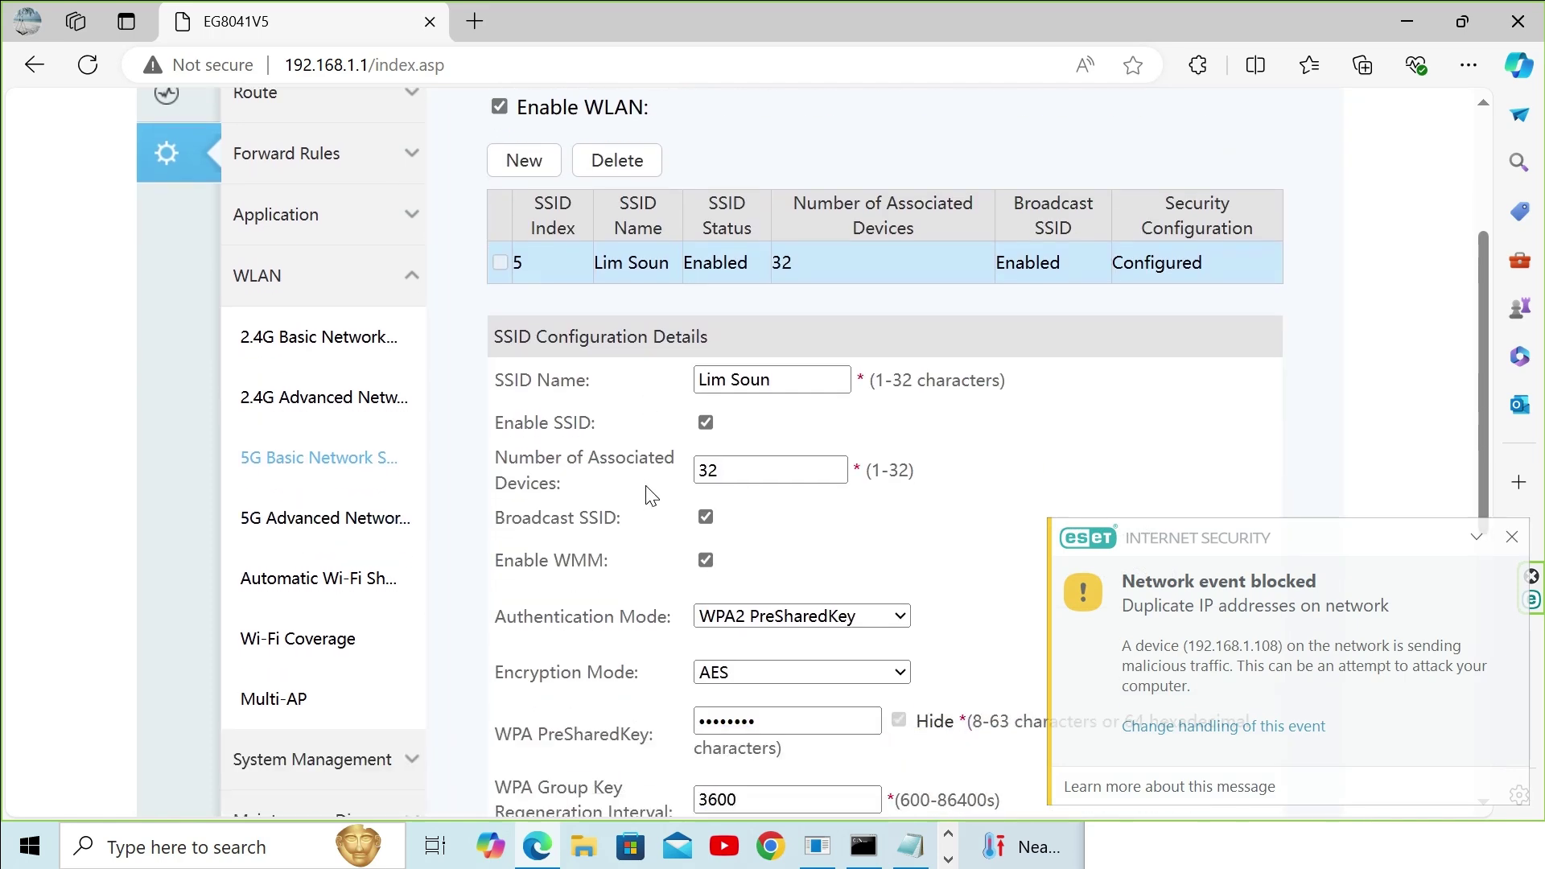
pyautogui.scroll(-4, 652, 492)
pyautogui.scroll(5, 652, 492)
pyautogui.scroll(-5, 649, 492)
pyautogui.scroll(7, 649, 493)
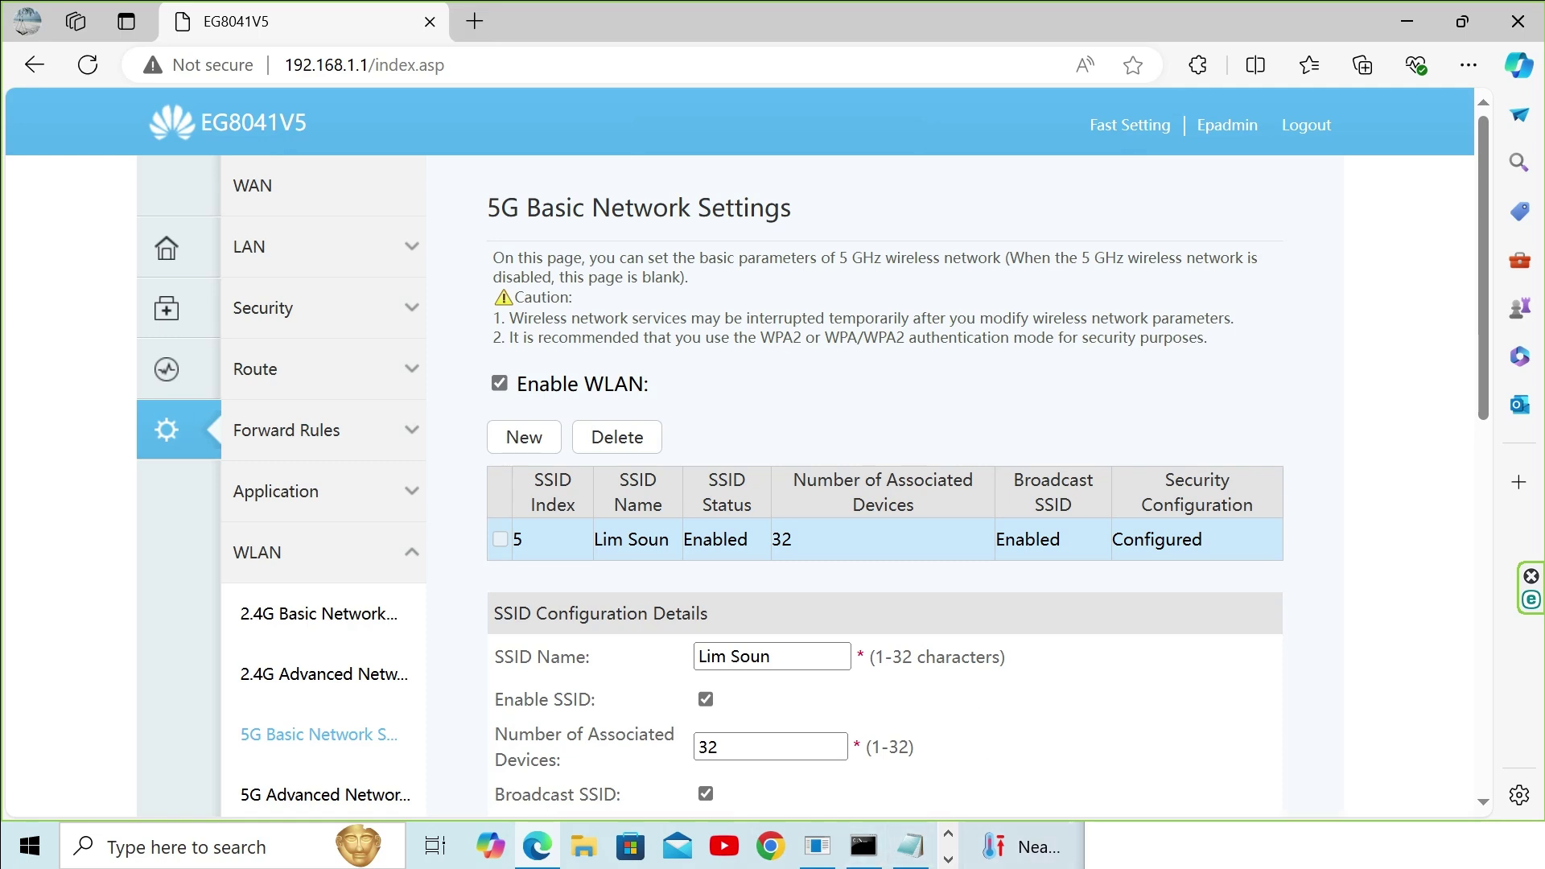
# Step: Check the hidden system tray icons, then close the tray flyout
pyautogui.click(949, 858)
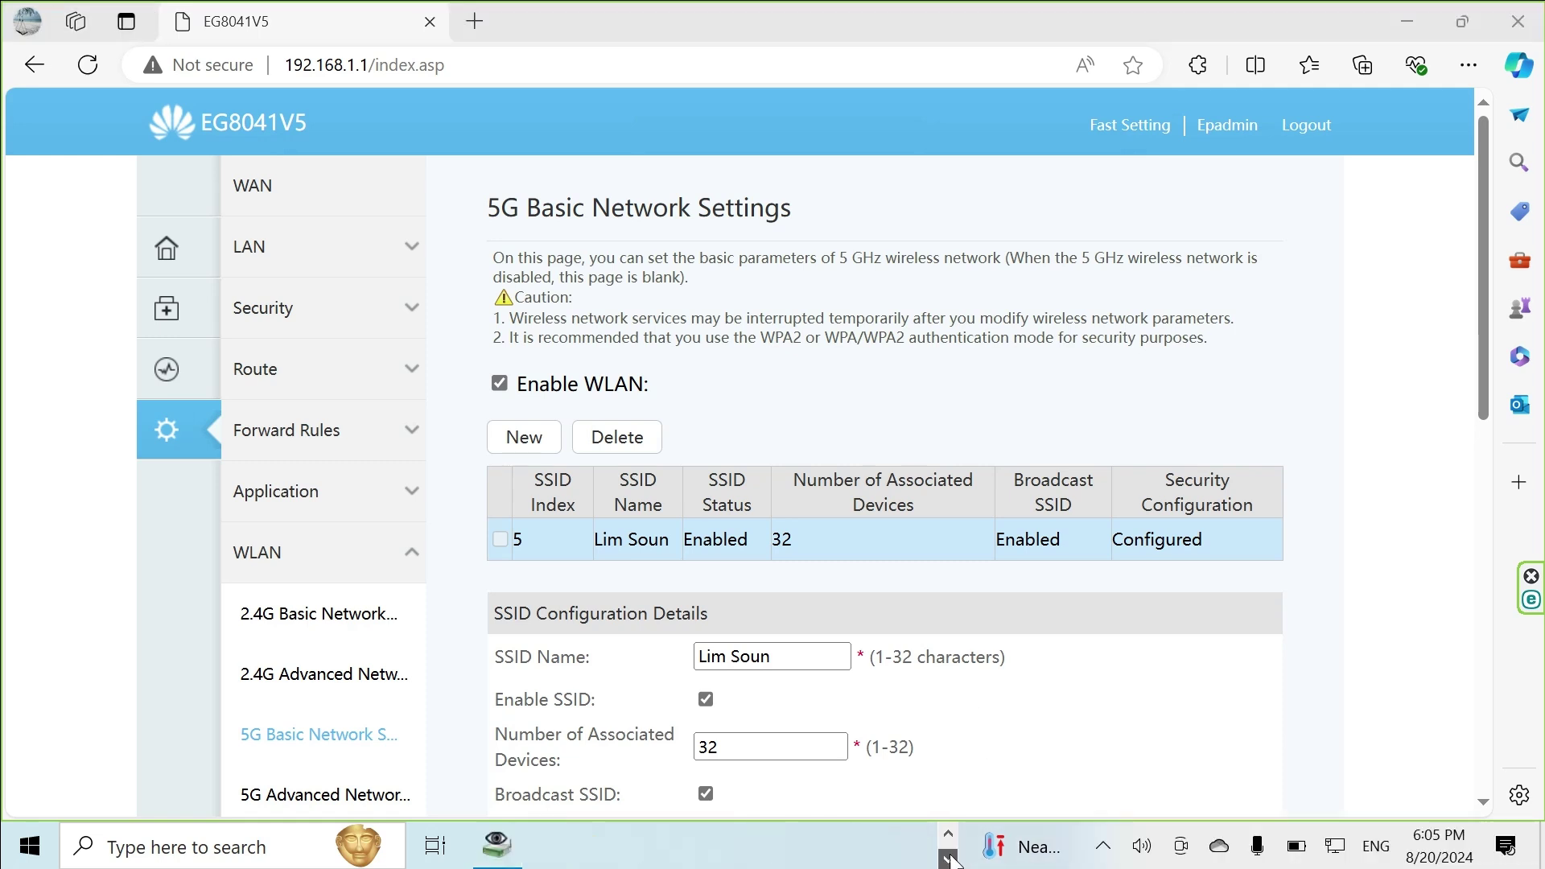
pyautogui.click(1104, 849)
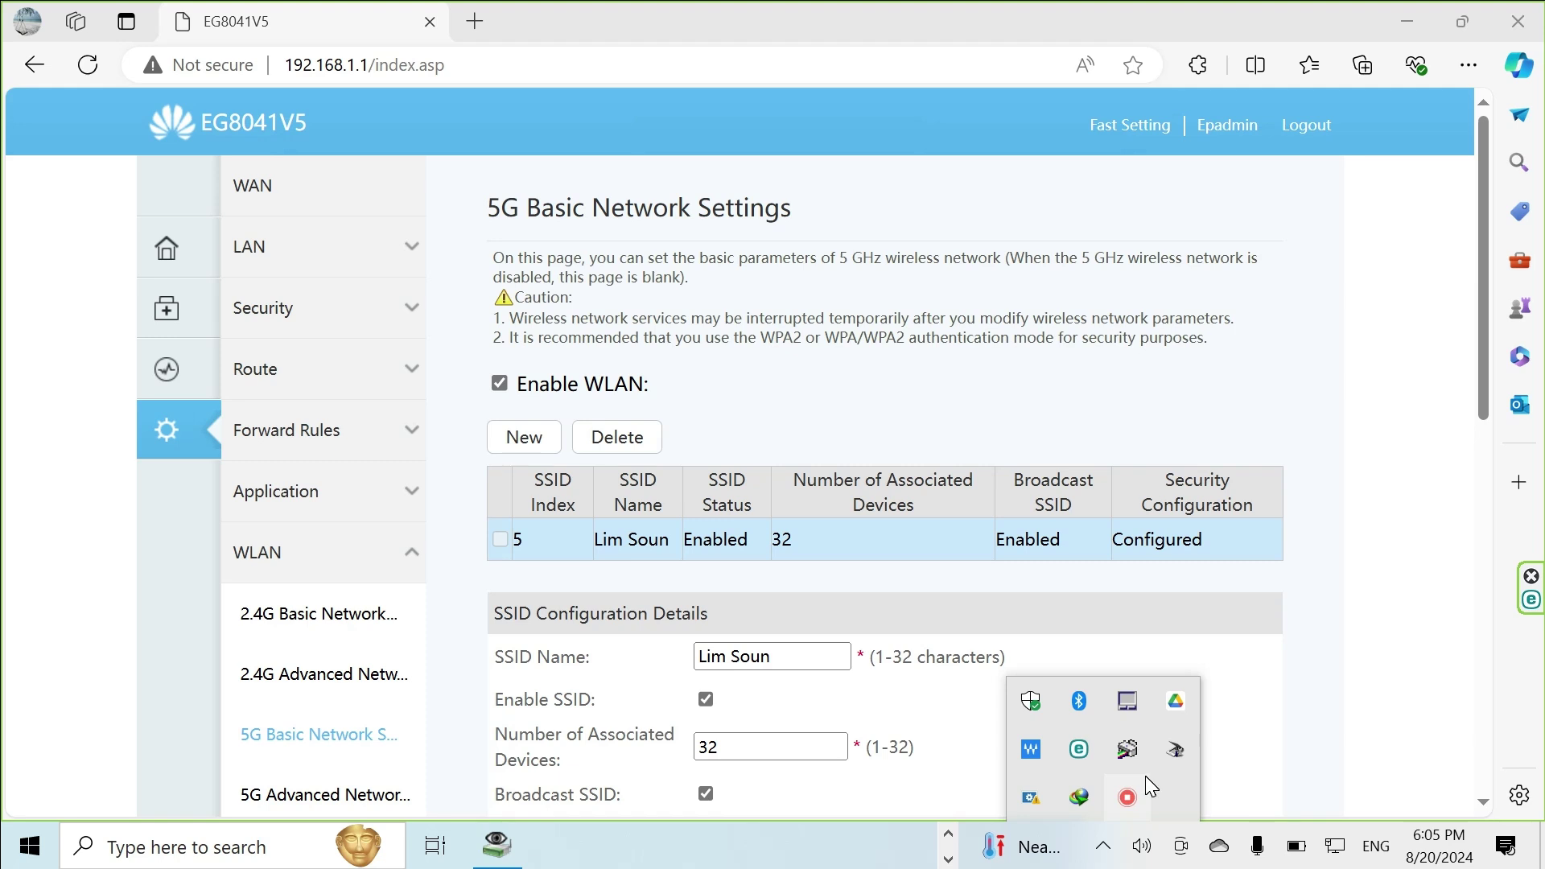
pyautogui.click(10, 418)
# Step: Return to the router's Home Page and review the network status diagram with the connected devices
pyautogui.click(161, 279)
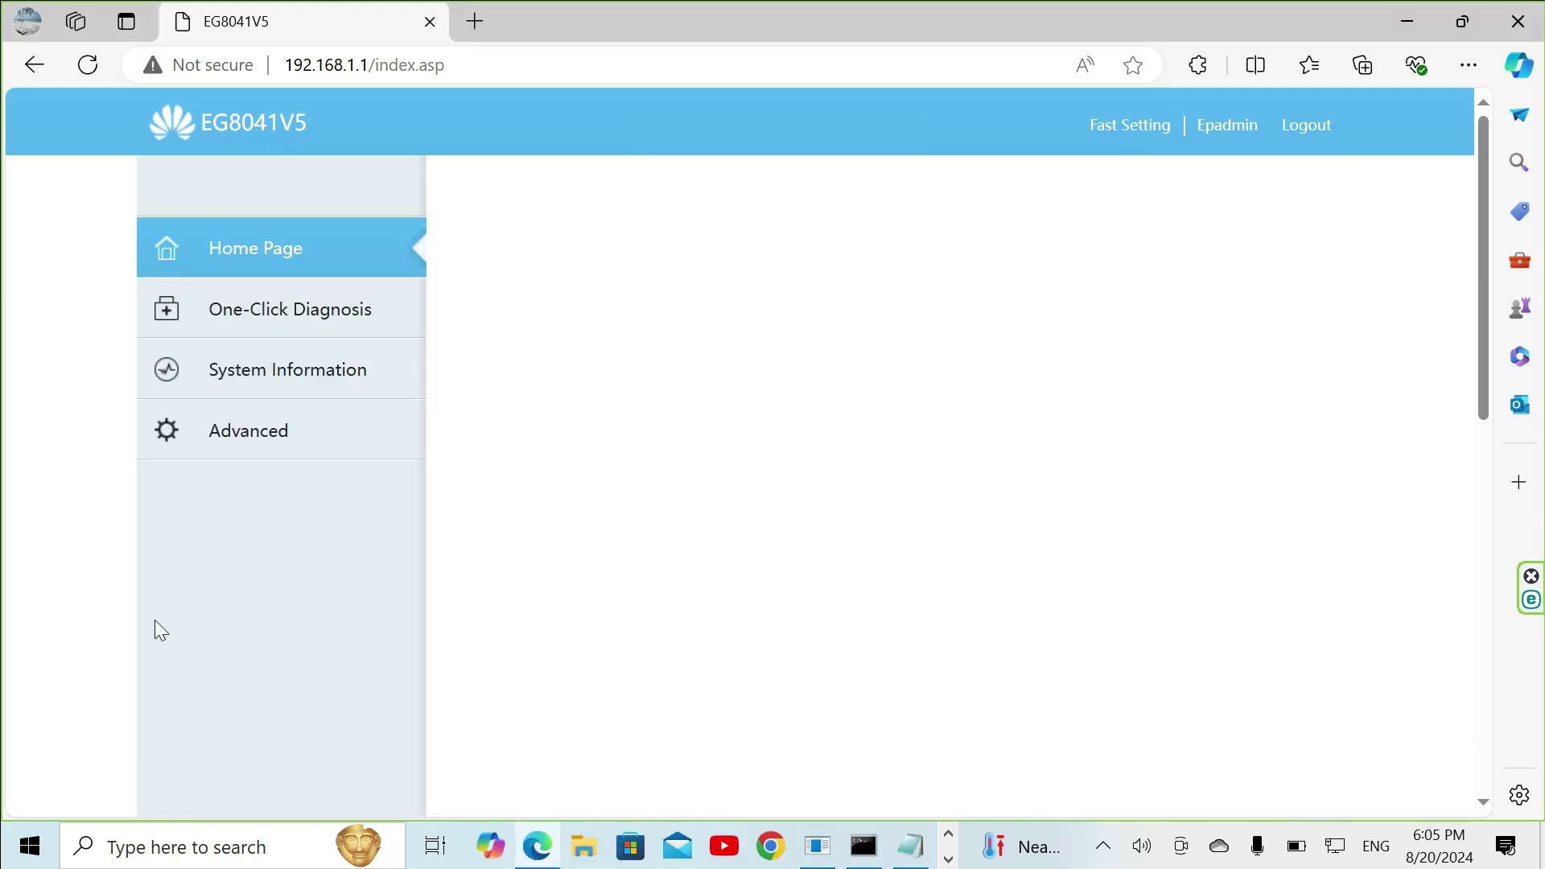
pyautogui.scroll(-5, 585, 654)
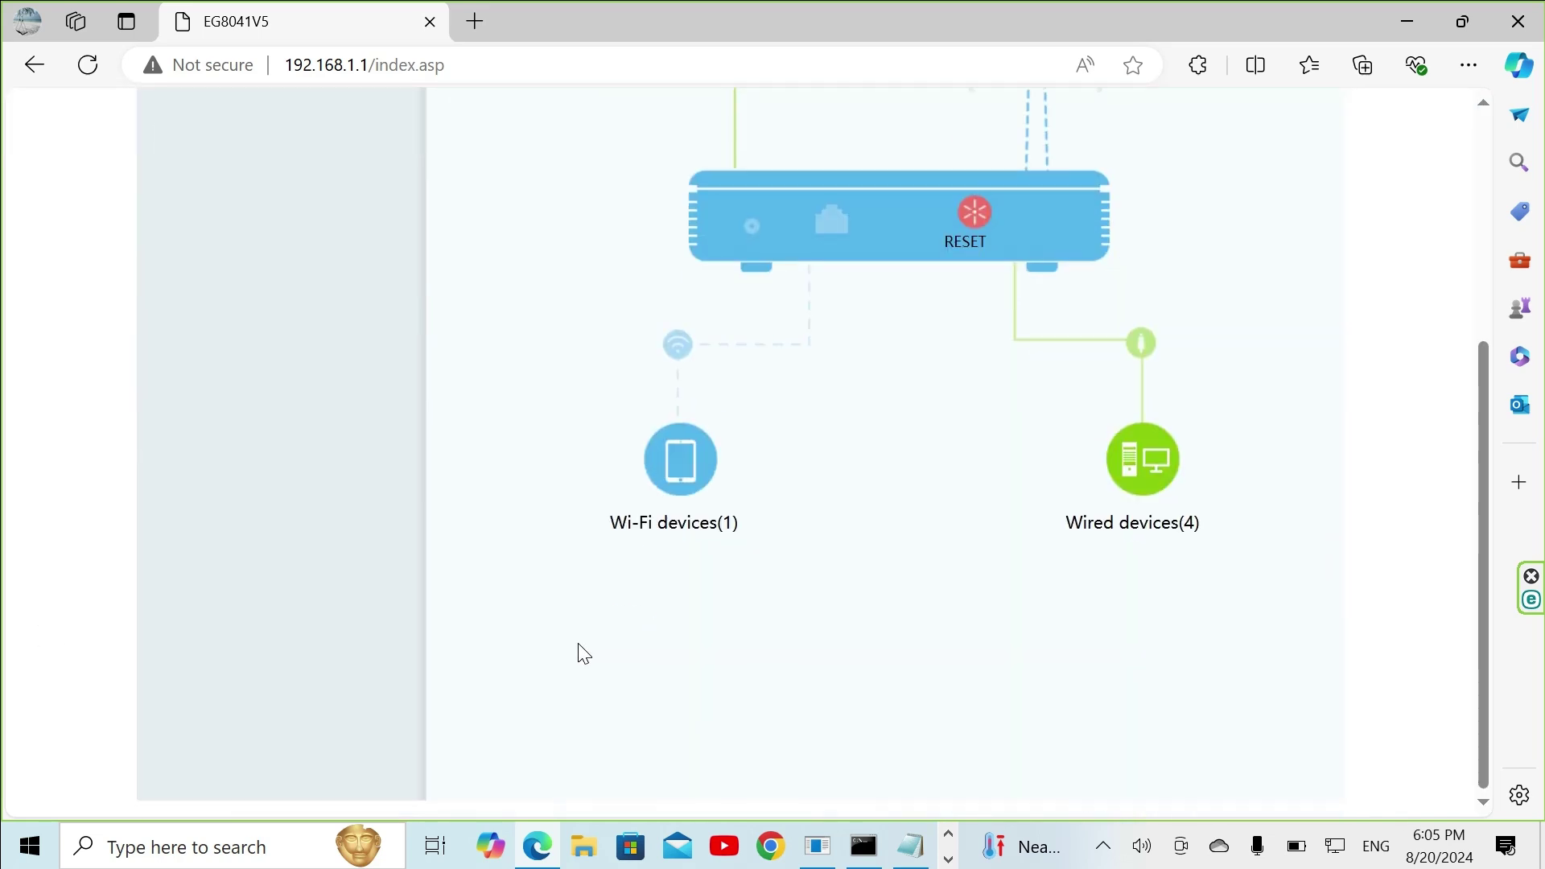
pyautogui.scroll(3, 584, 653)
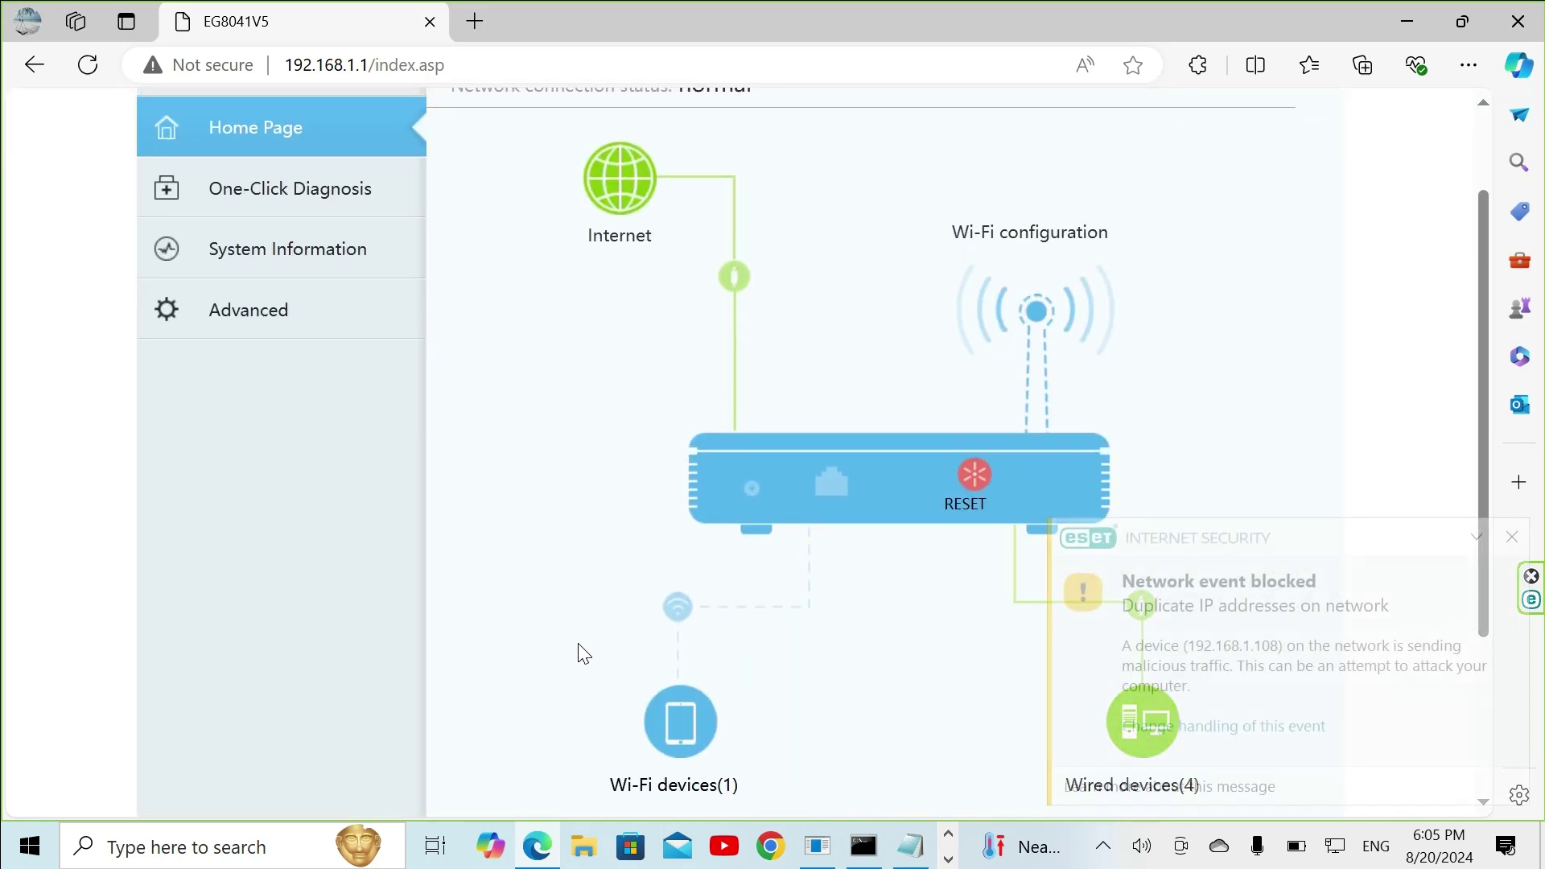
pyautogui.scroll(2, 585, 654)
pyautogui.scroll(-1, 584, 654)
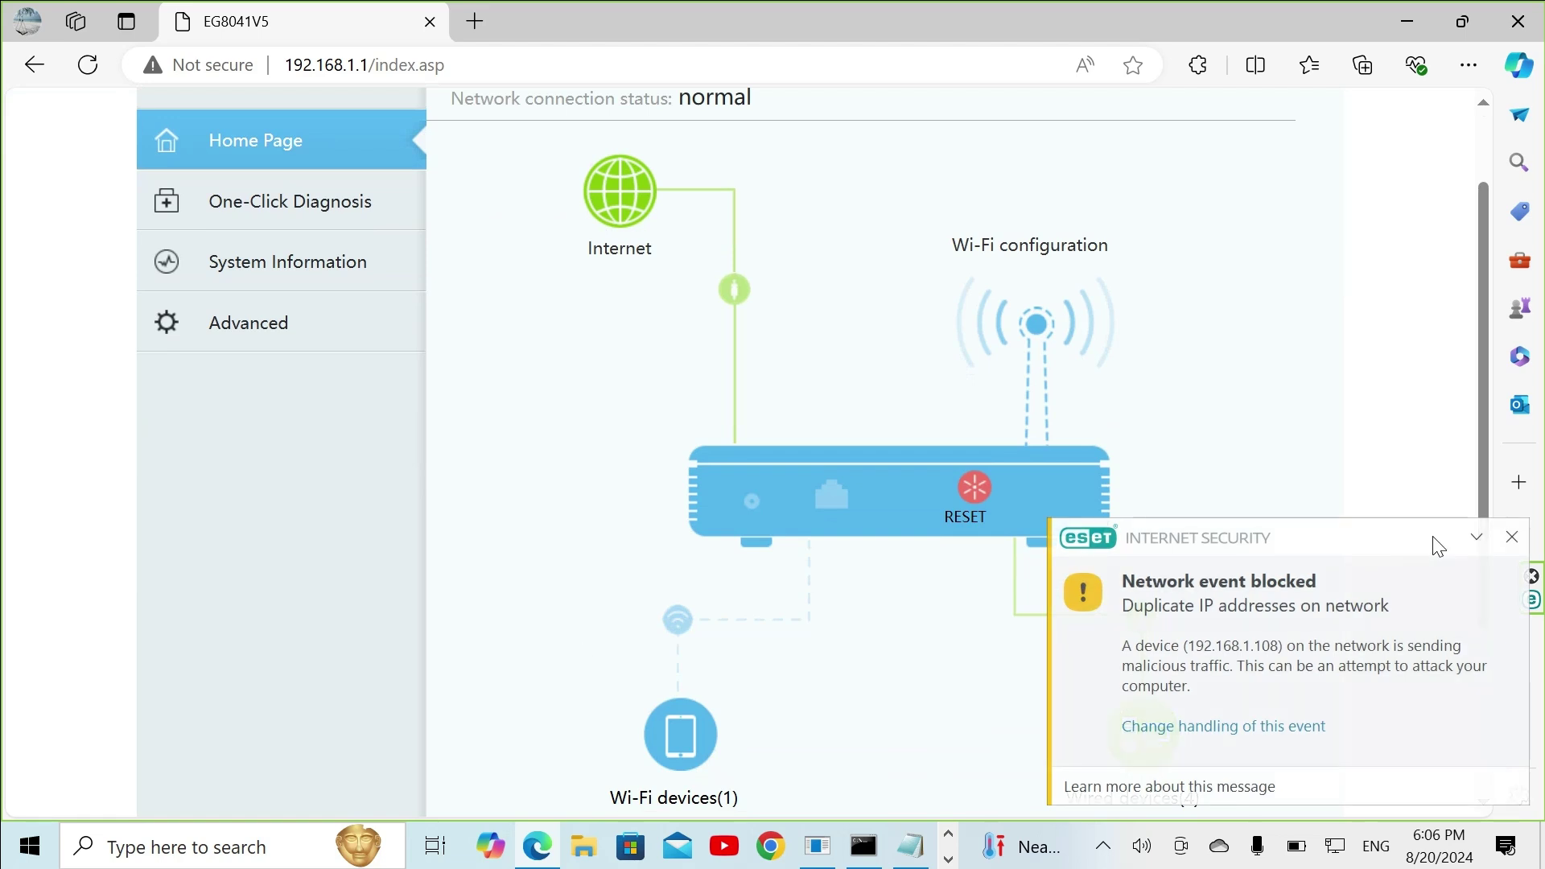
# Step: Dismiss the ESET network alert and bring up the hidden tray icons again
pyautogui.click(1505, 538)
pyautogui.scroll(-3, 807, 580)
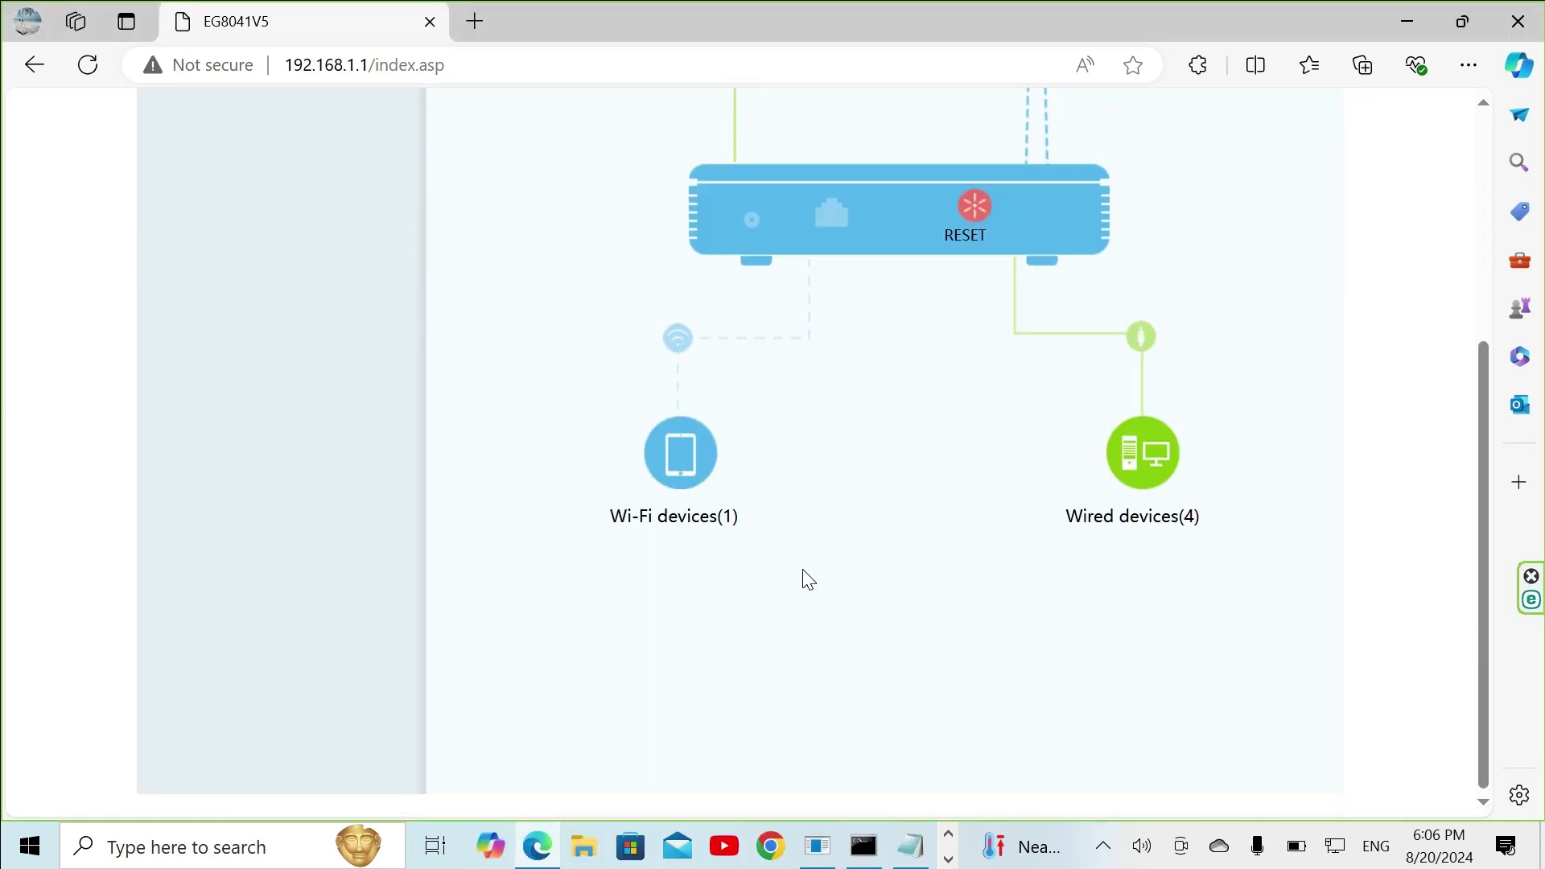
pyautogui.scroll(5, 805, 581)
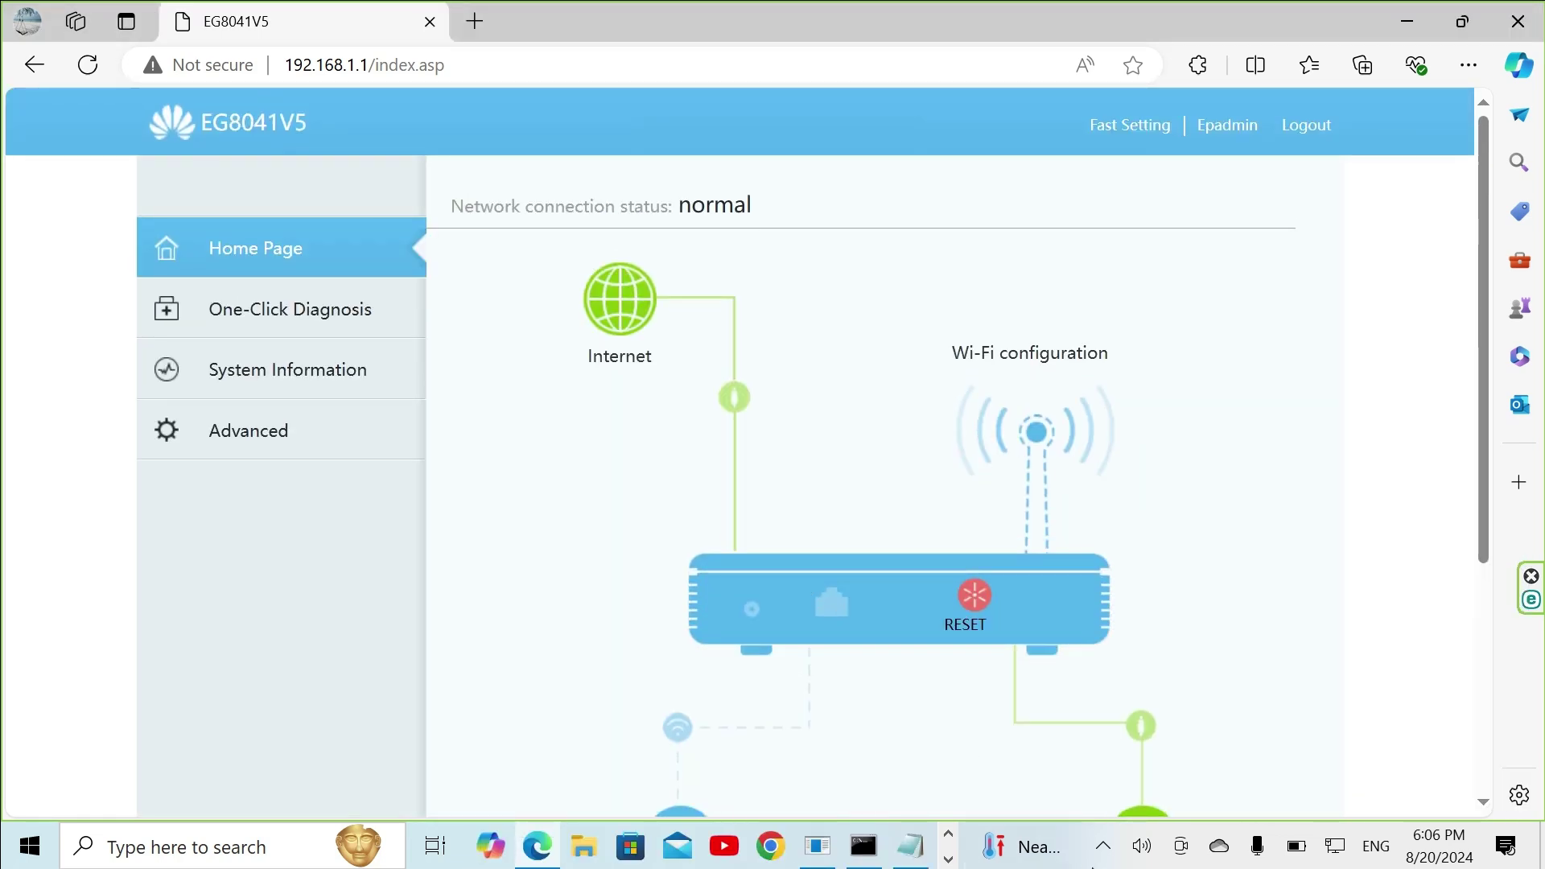
pyautogui.click(1103, 846)
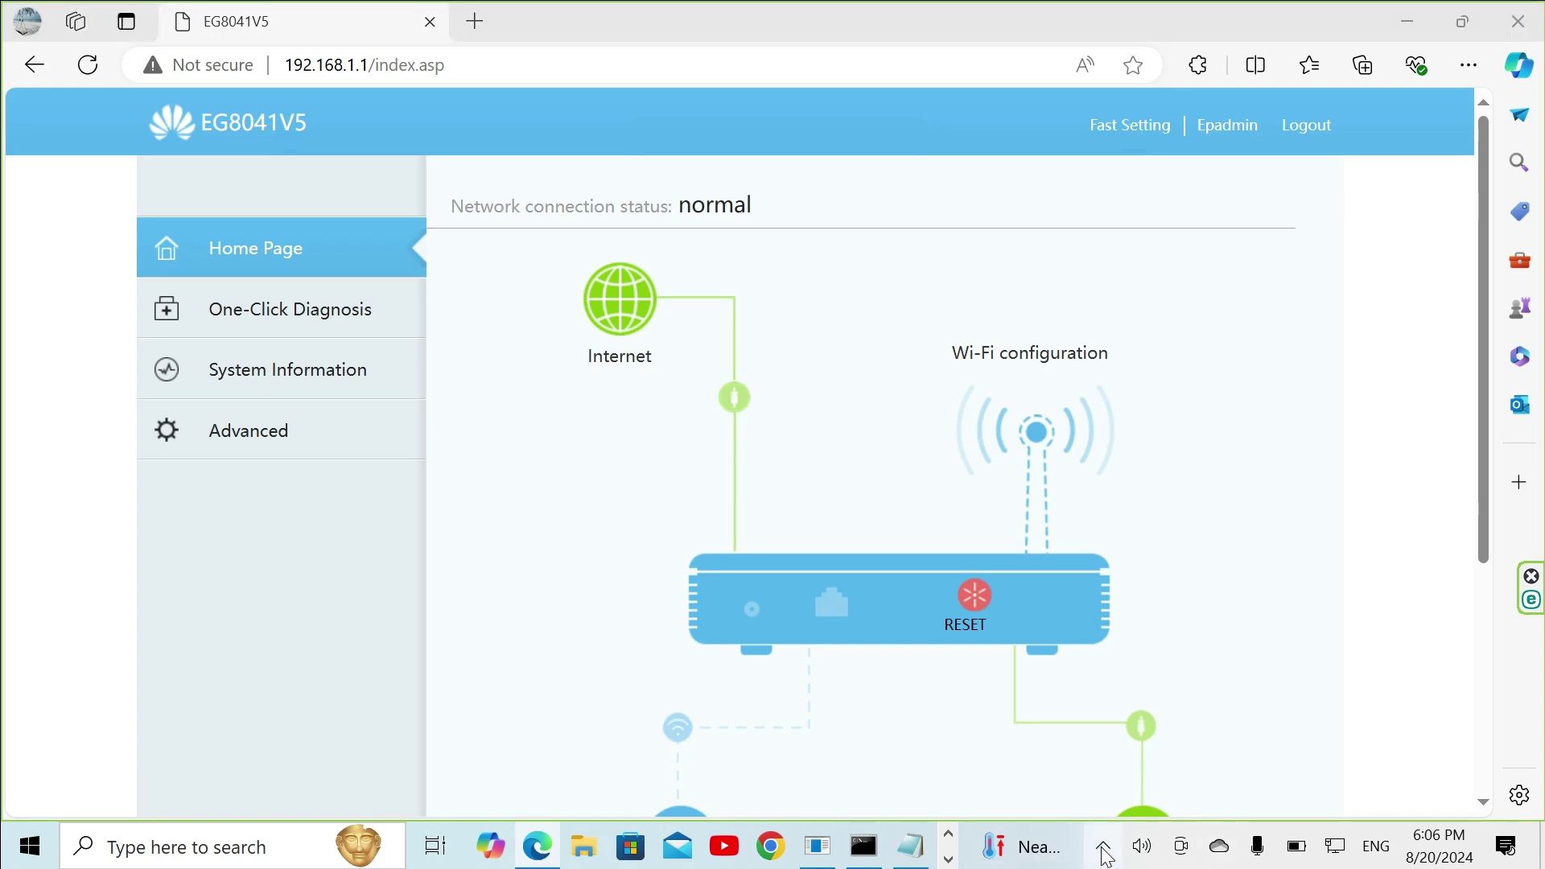